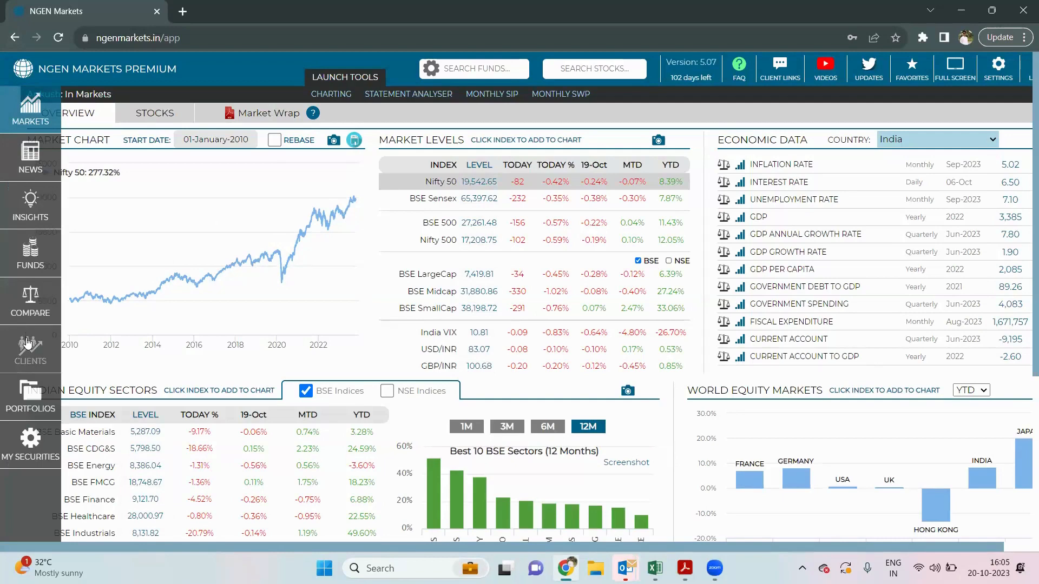
- Show the Clients dashboard with ARN 000123 RTA data: 338 clients, 43.16 Cr AUM
click(28, 343)
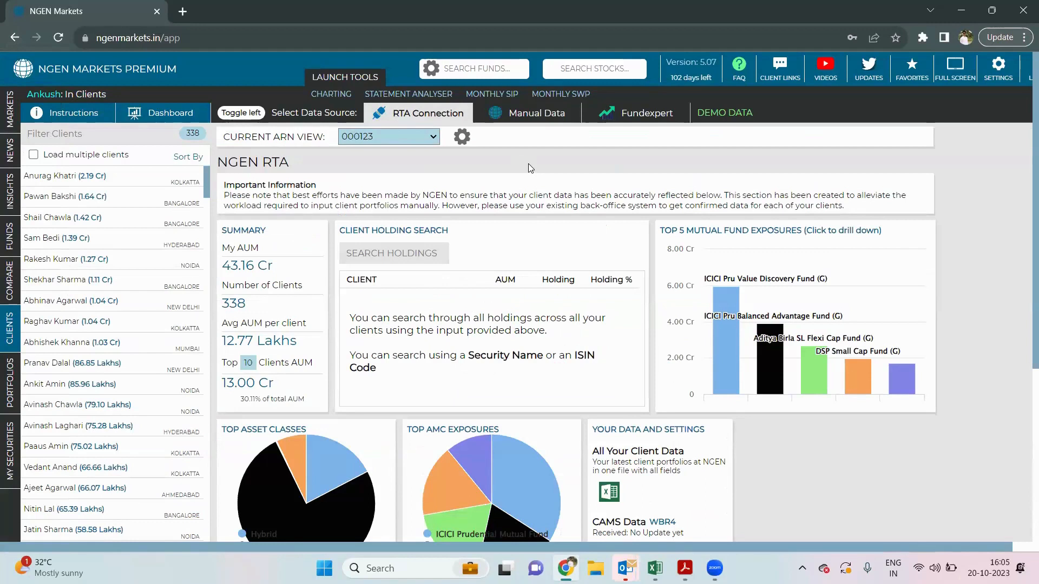
scroll(528, 163, down, 1)
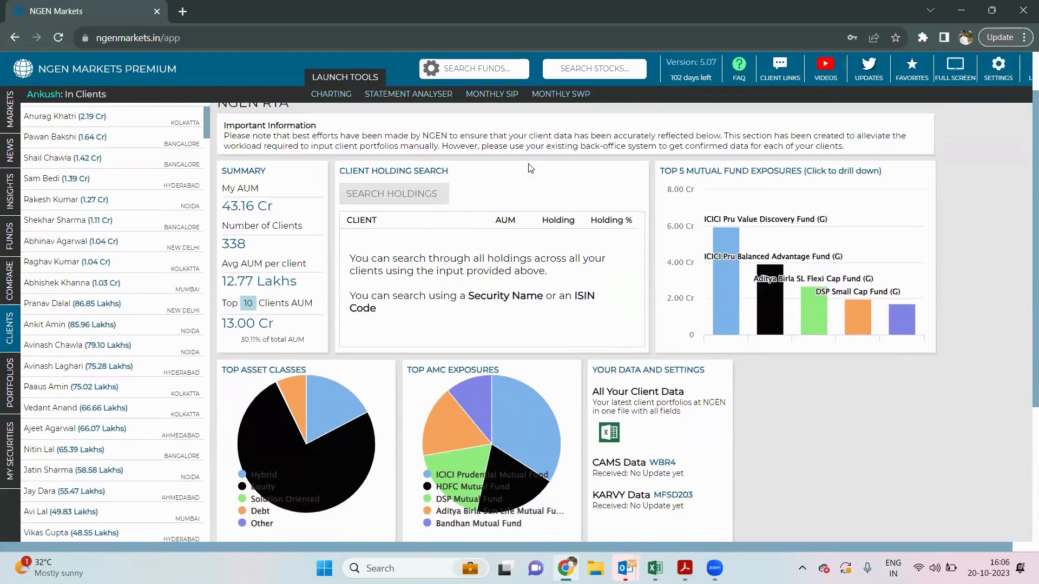
scroll(530, 173, up, 1)
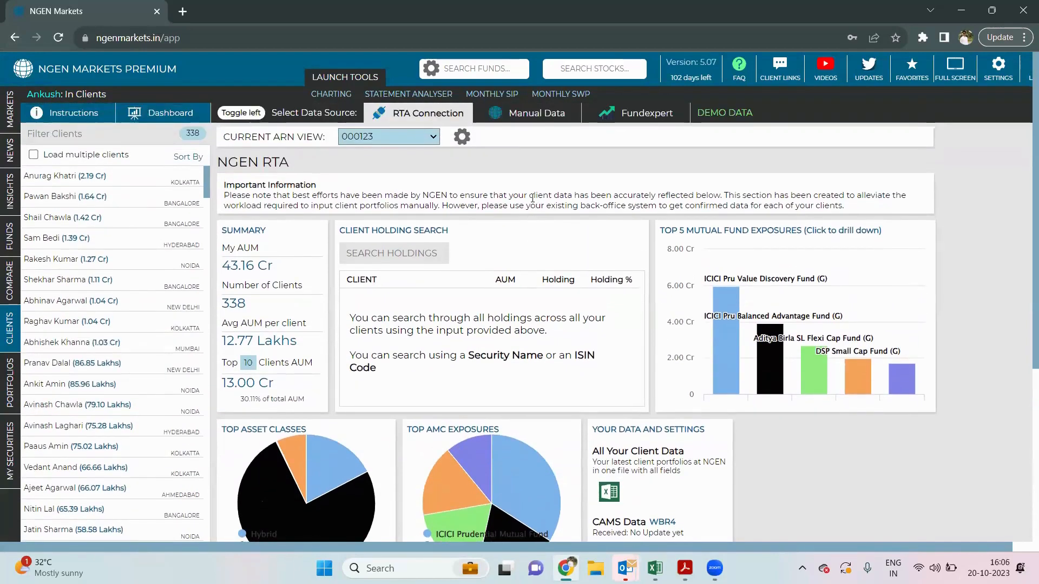
click(407, 137)
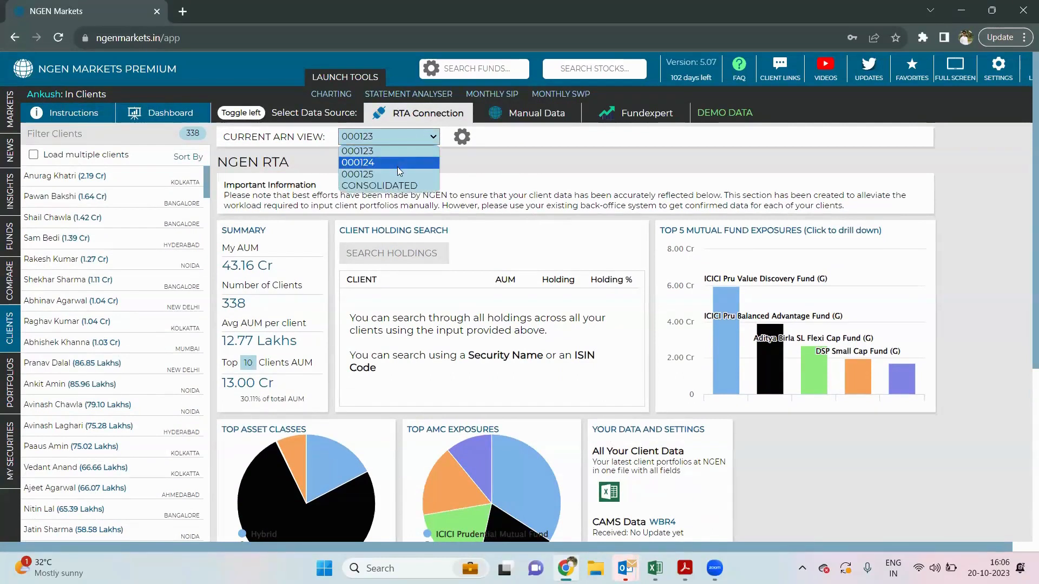
click(466, 160)
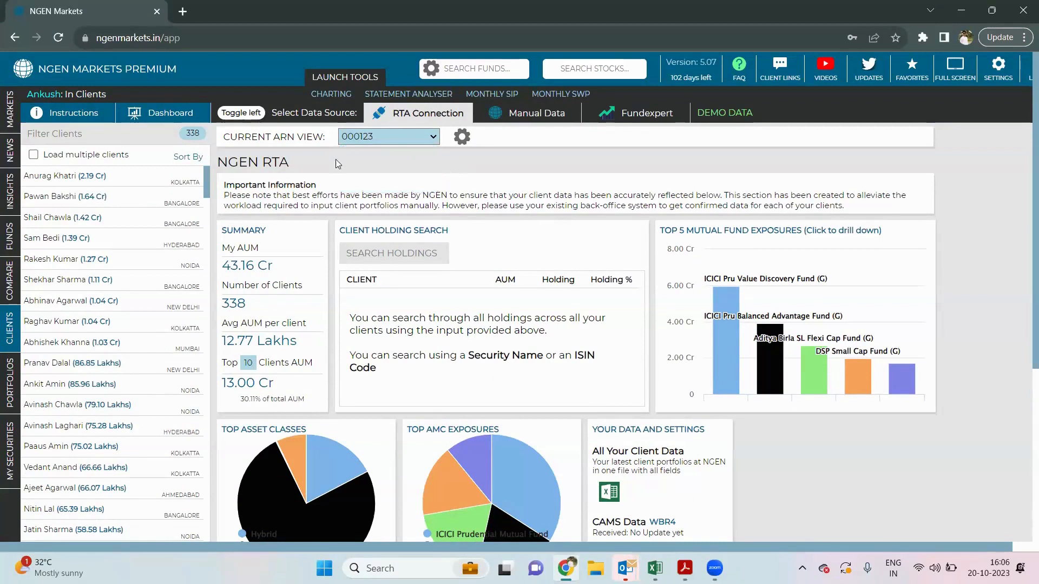
scroll(132, 230, down, 2)
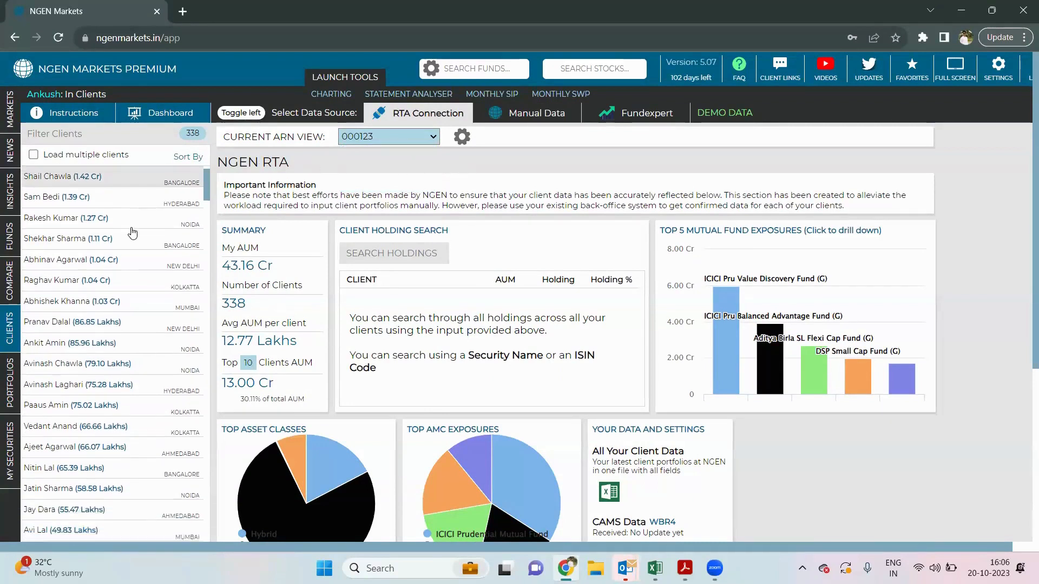
scroll(133, 233, up, 3)
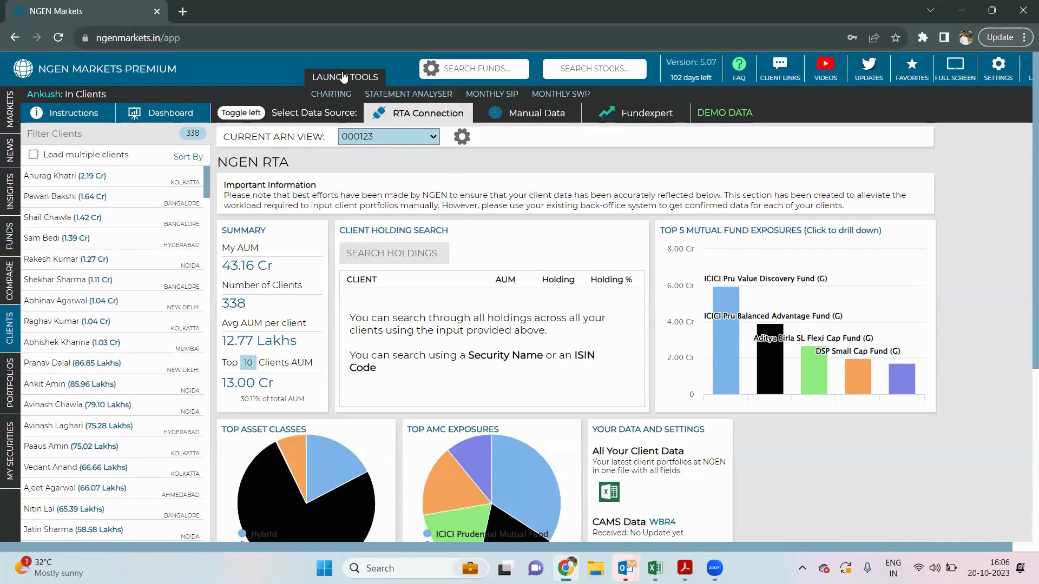
- Open the Statement Analyser and choose the 991-cdsl-09-Dec-22-11-19-44 (1) statement PDF
click(387, 93)
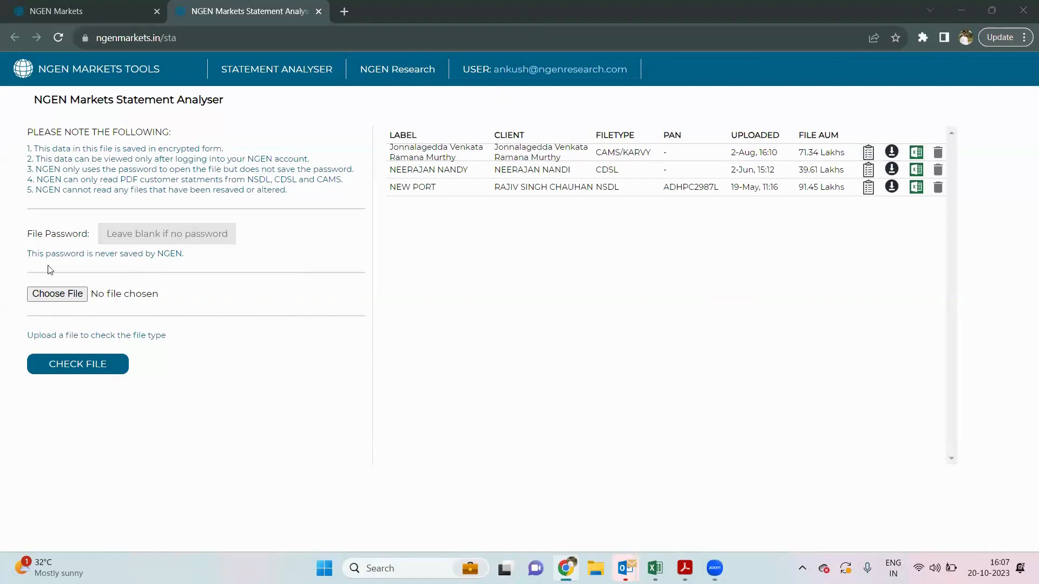
click(56, 297)
click(210, 122)
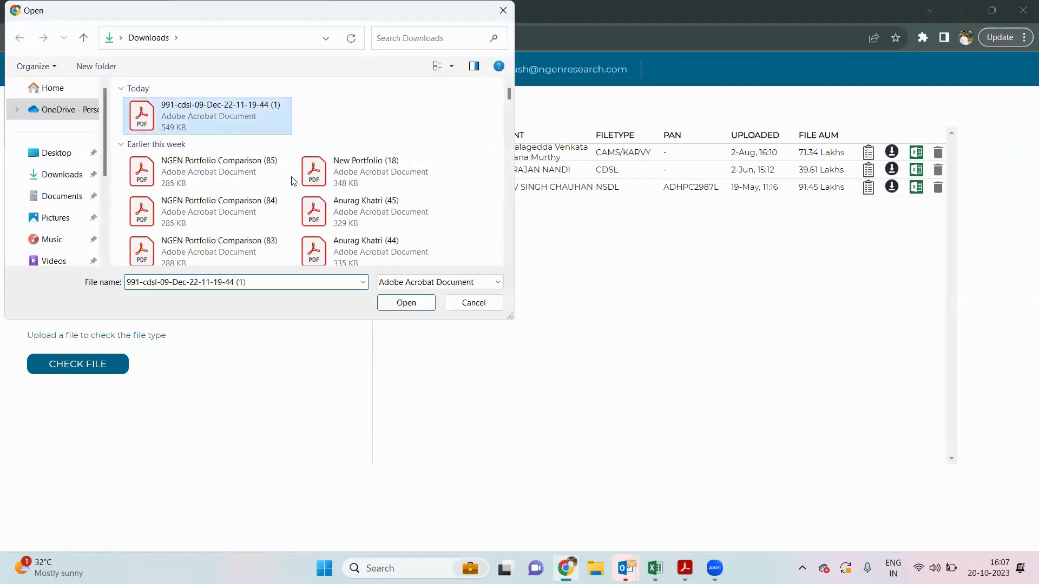
click(386, 304)
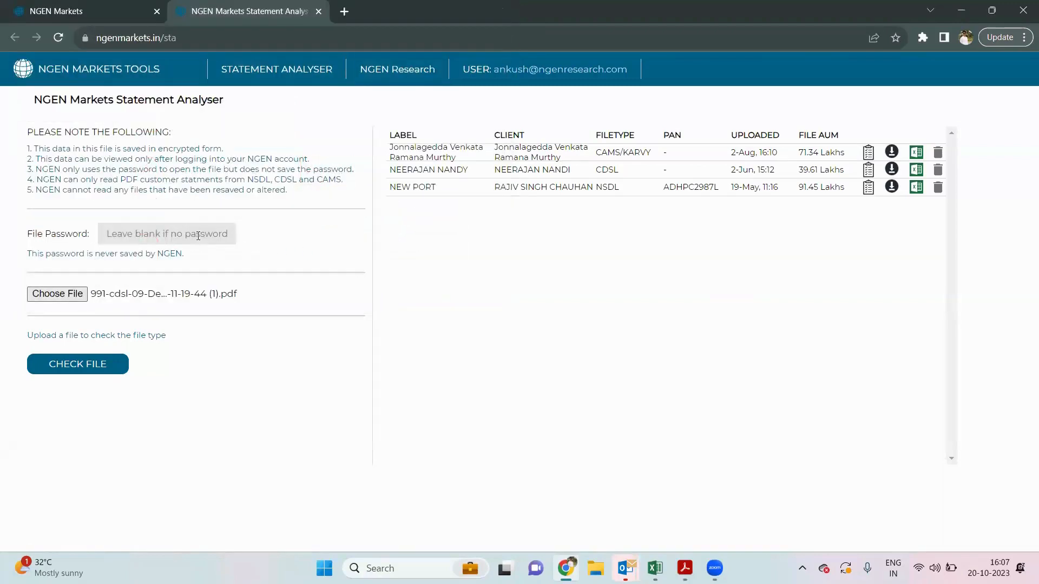
- Enter the statement's file password, replacing the wrongly pasted text with the correct one
click(198, 236)
key(ctrl+v)
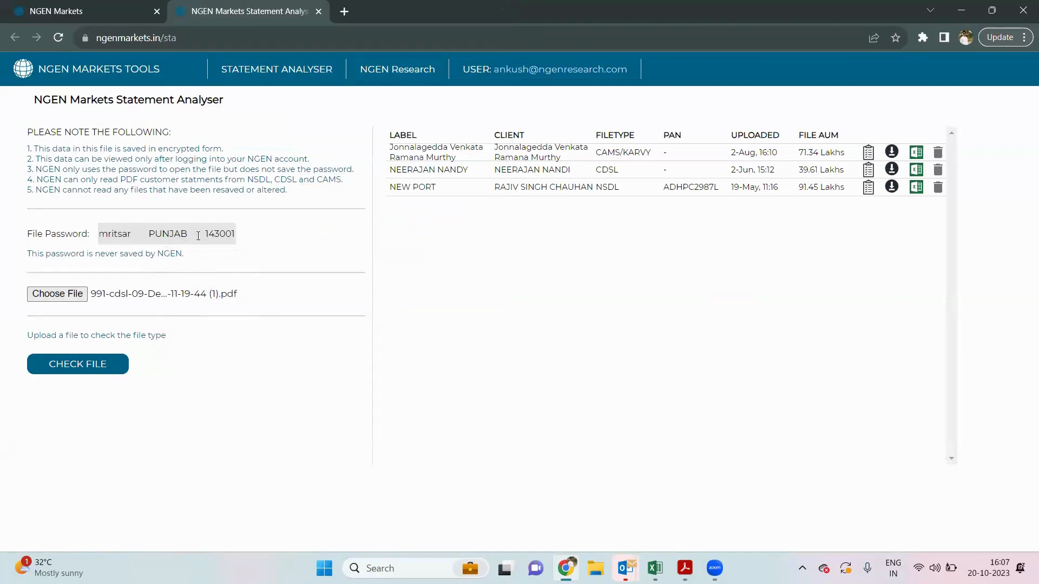
key(ctrl+z)
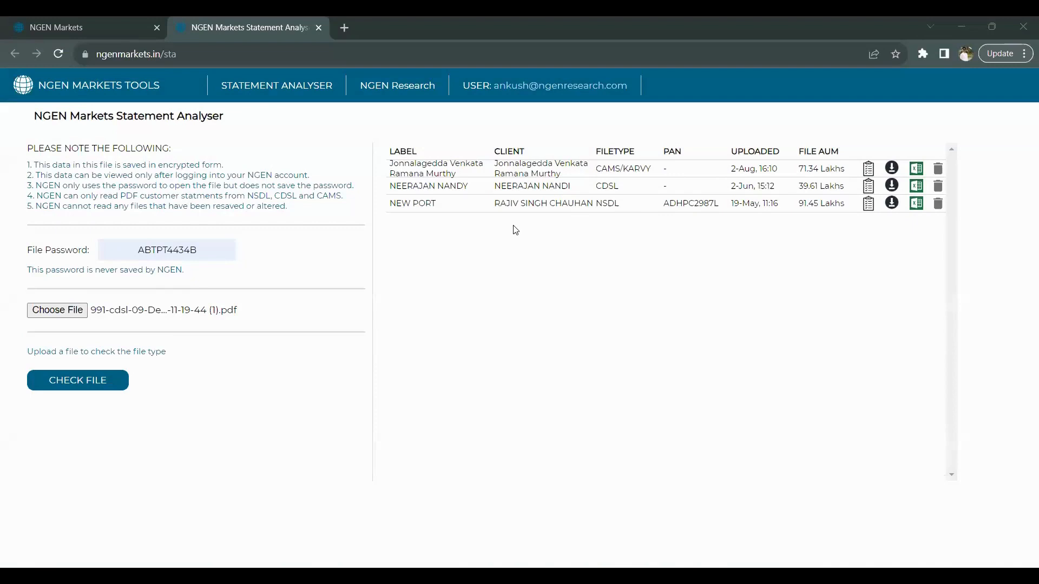
click(207, 251)
key(BackSpace)
key(BackSpace)
key(BackSpace)
key(BackSpace)
key(BackSpace)
key(BackSpace)
key(BackSpace)
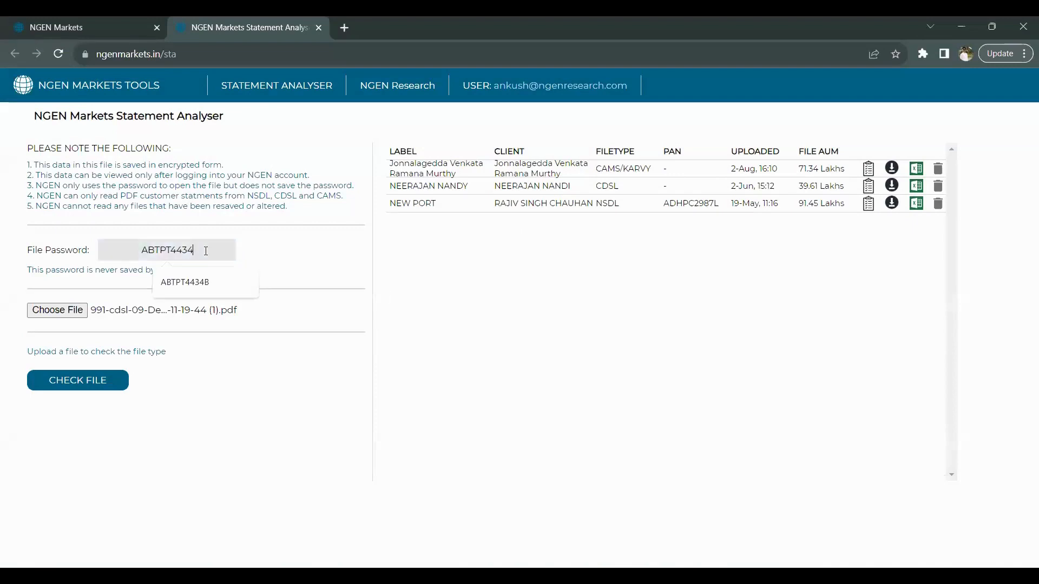
key(BackSpace)
key(BackSpace)
key(BackSpace)
key(ctrl+v)
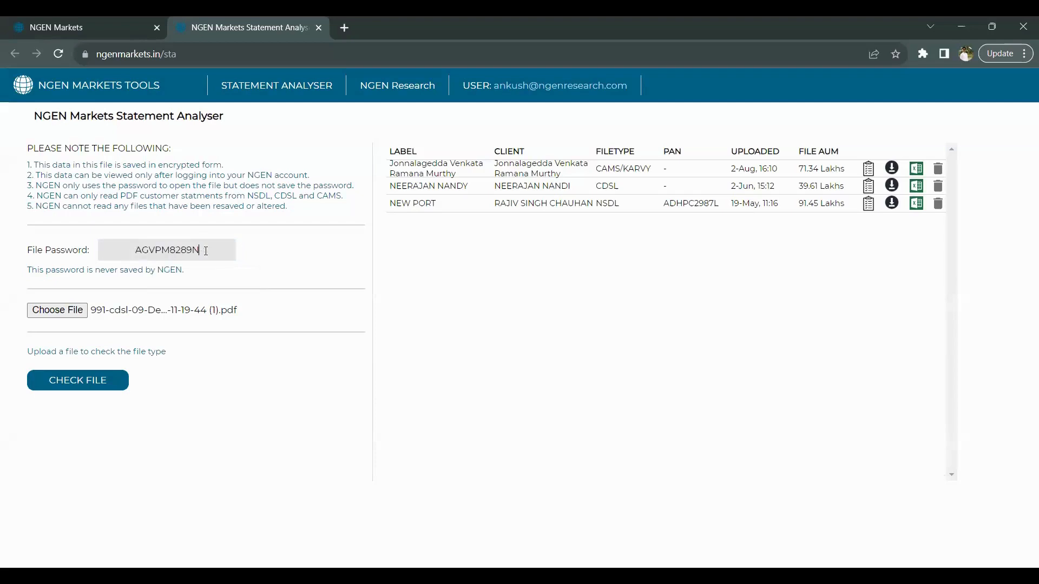
- Check the CDSL file, label it 'TEST FILE', and process and save it
click(88, 382)
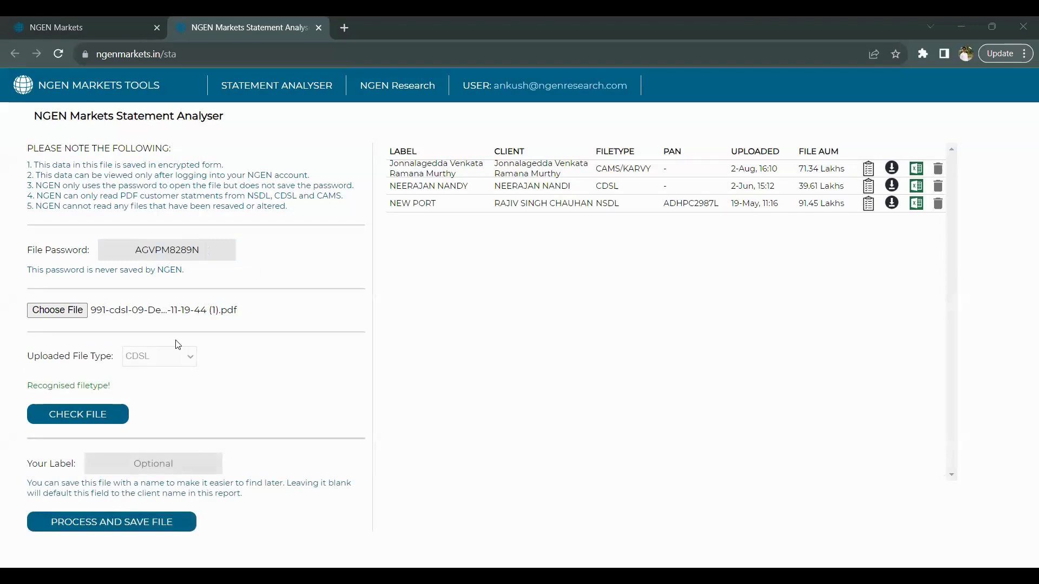
click(152, 464)
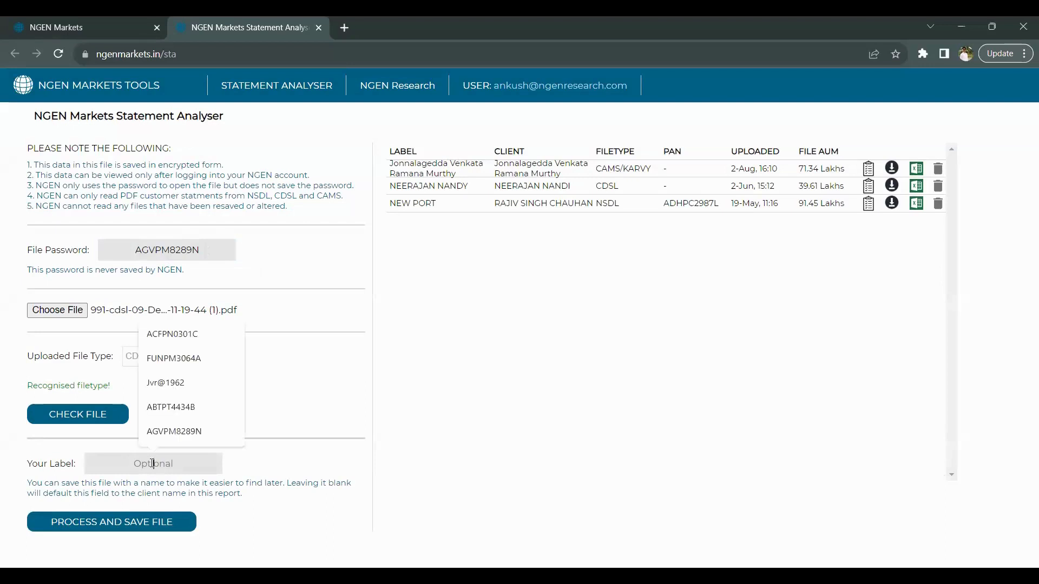
text(TEST FILE)
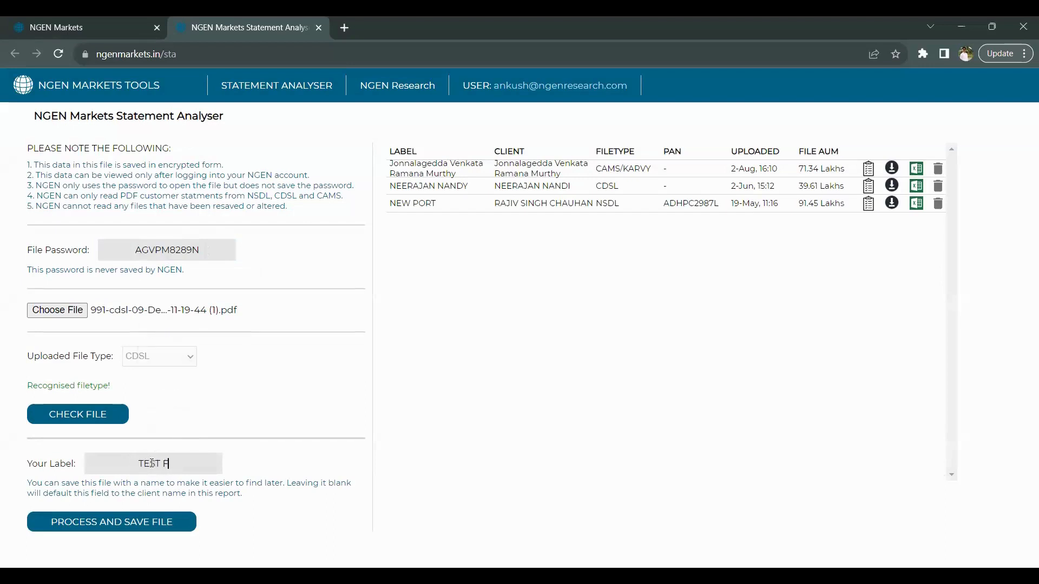
click(154, 522)
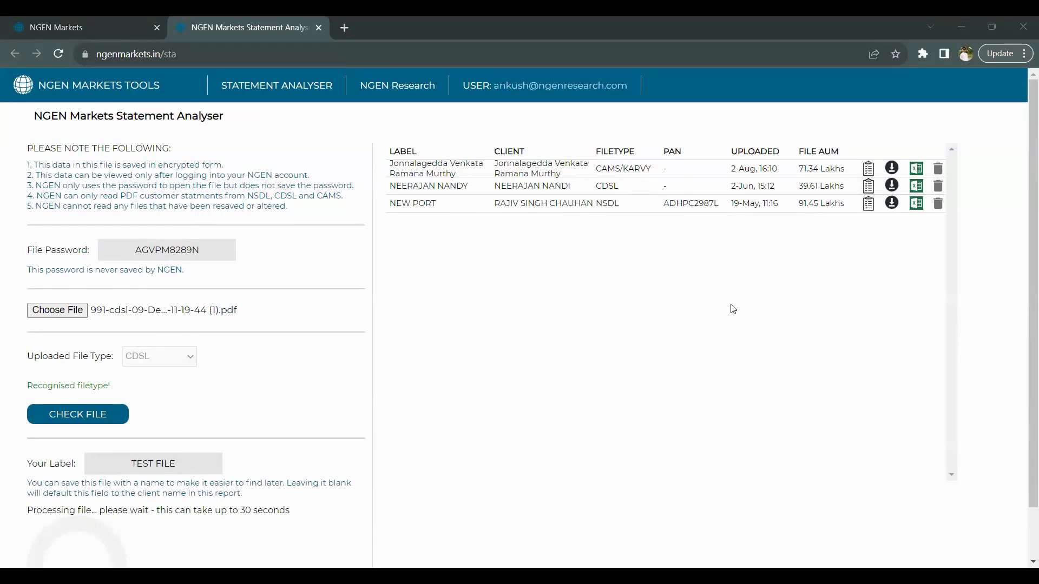
scroll(732, 309, down, 1)
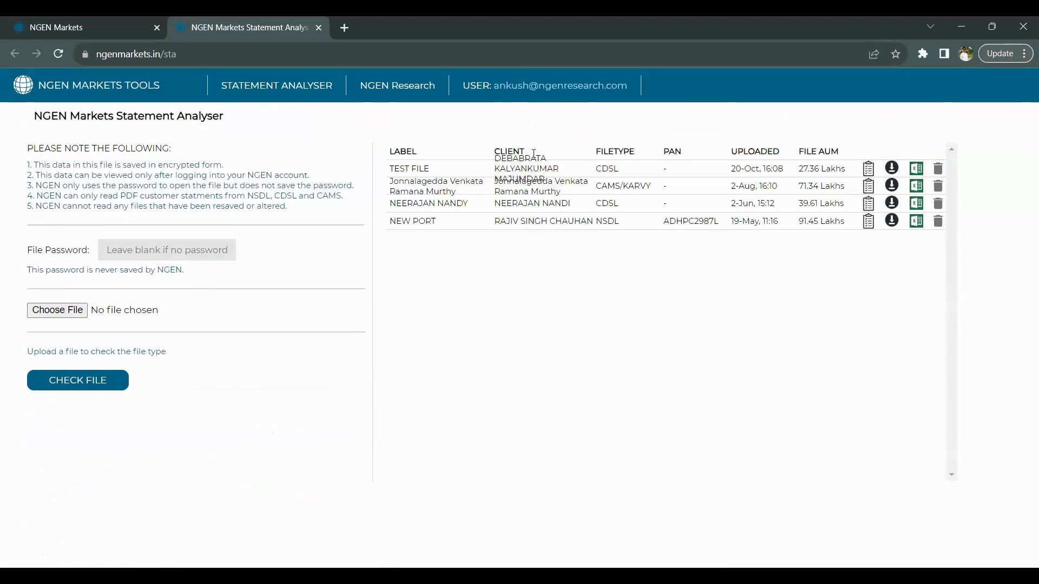
- In Manual Data, review TEST FILE's portfolio and try importing it, dismissing the client-exists alert
click(114, 29)
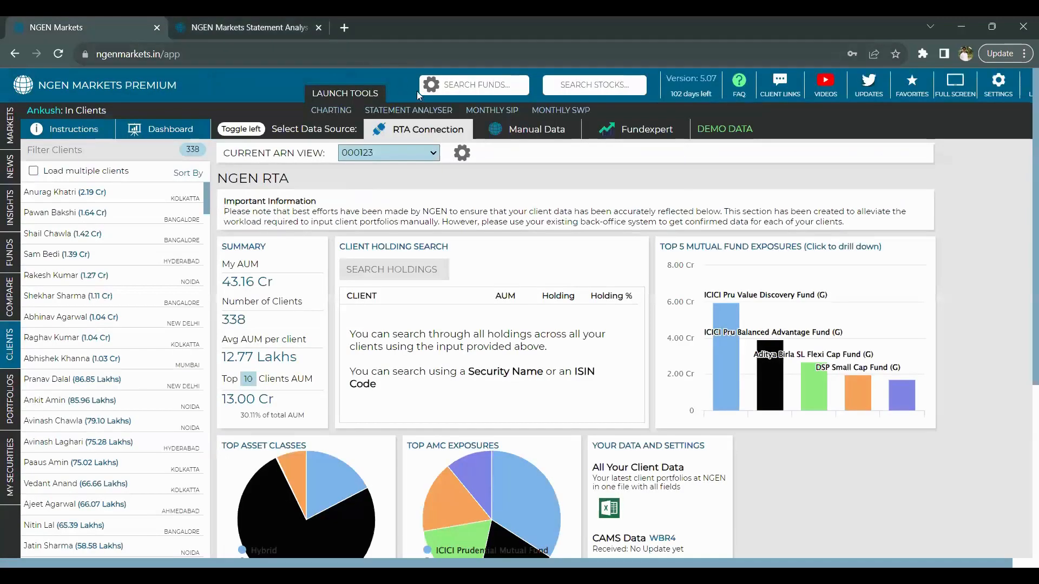
click(524, 129)
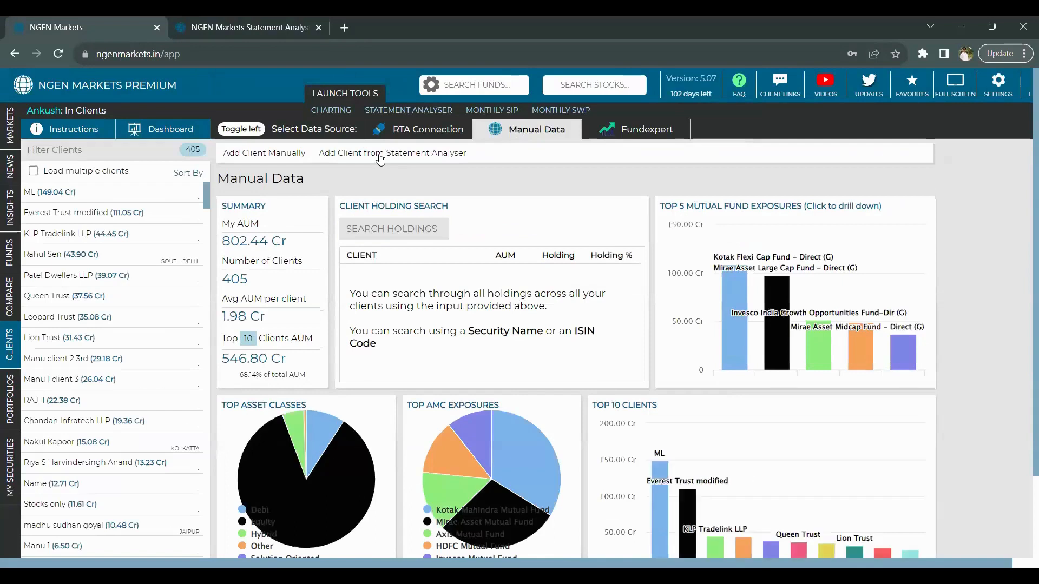
click(380, 155)
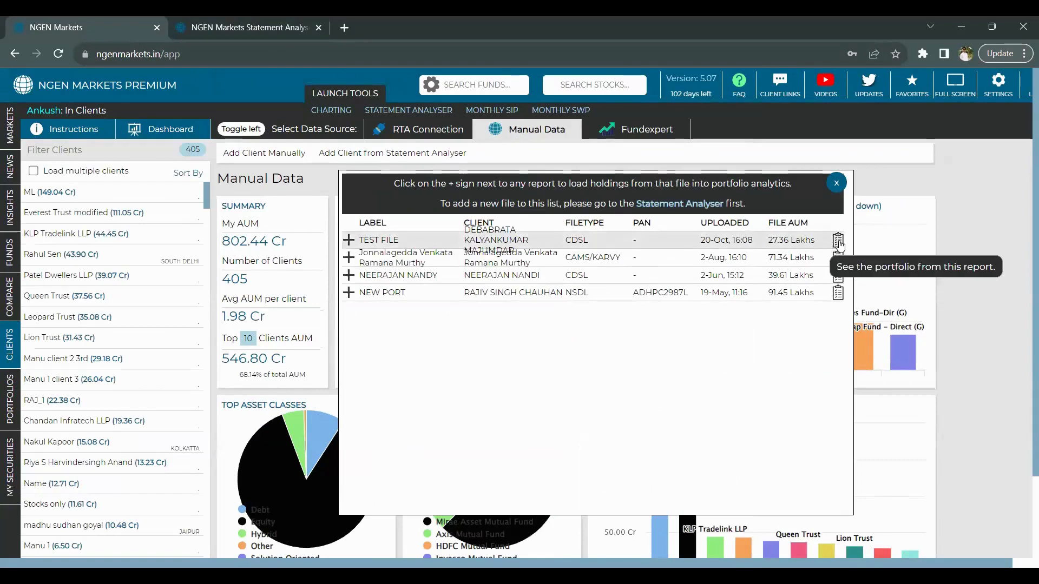
click(838, 242)
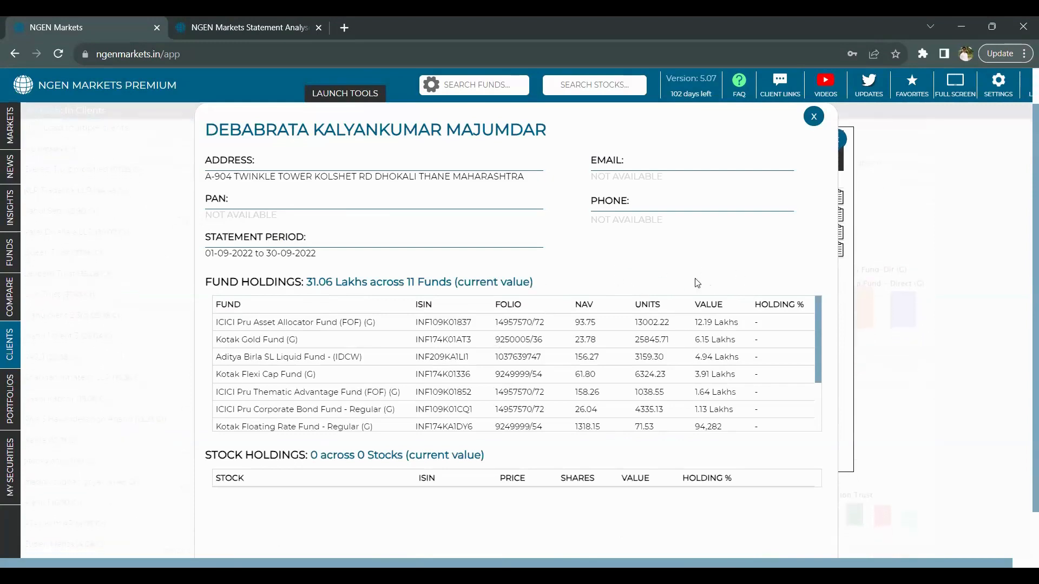
click(814, 117)
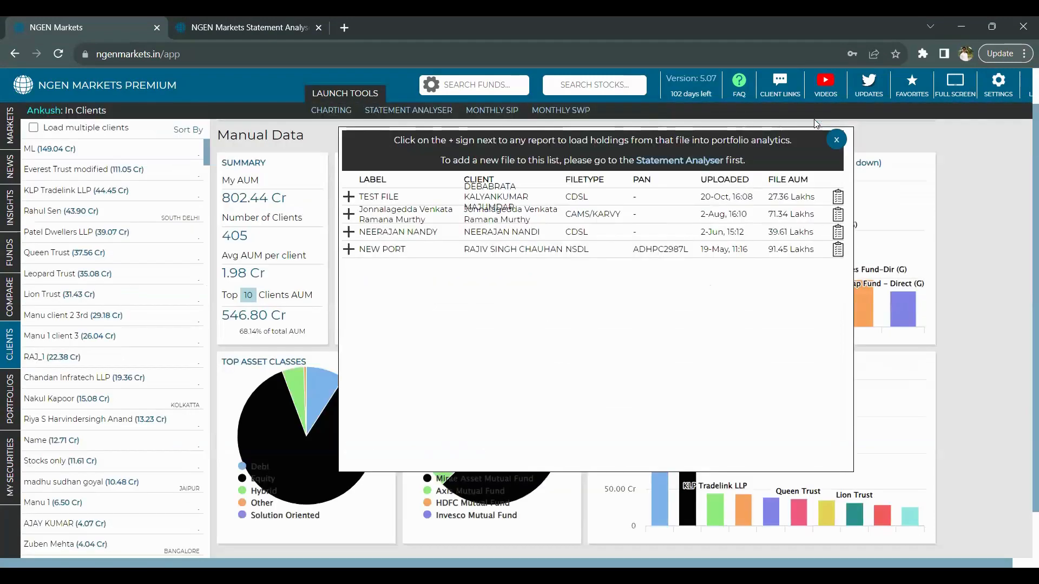
click(348, 196)
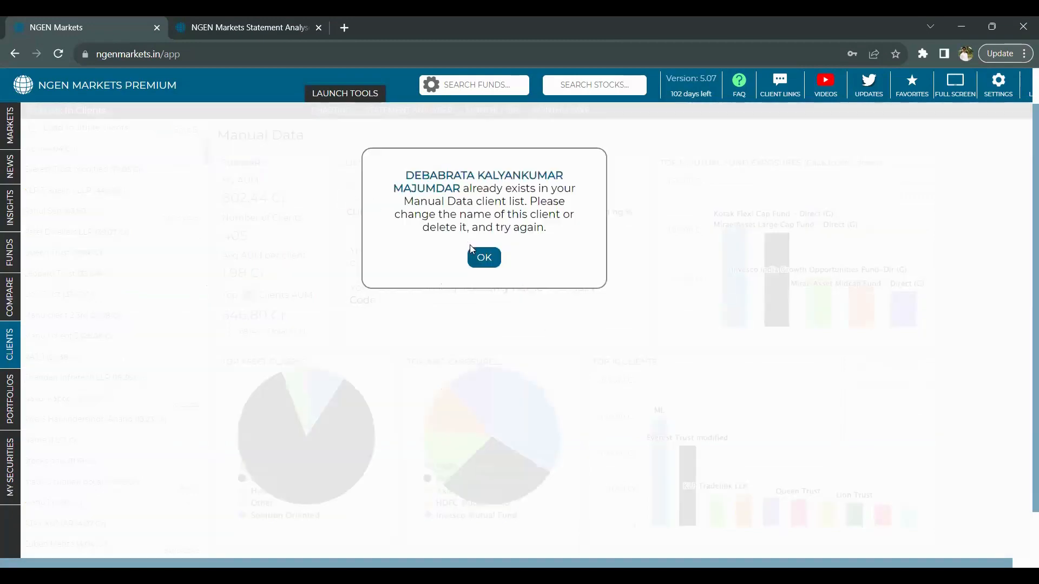
click(482, 257)
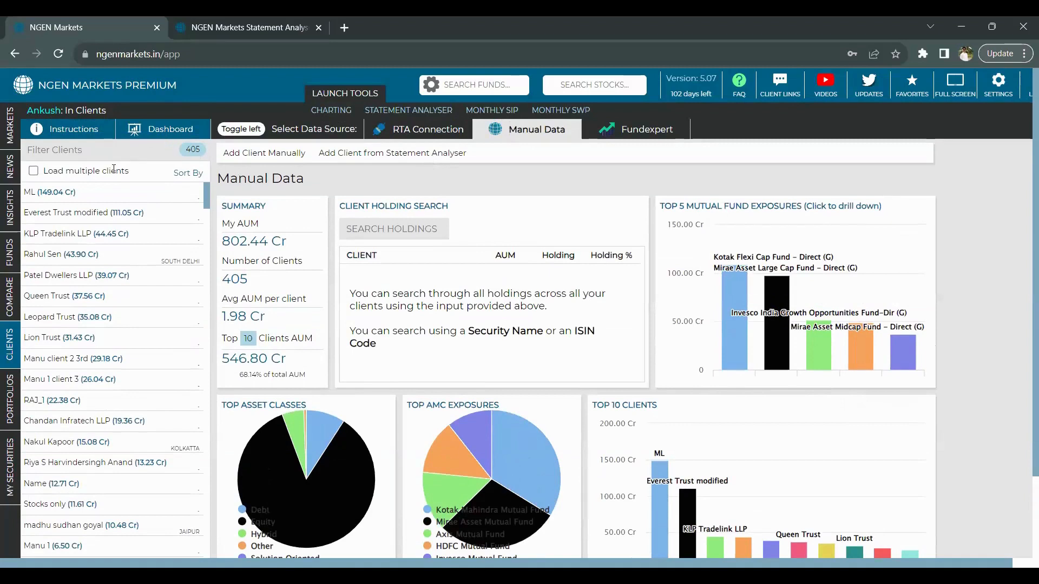
- Filter the client list for 'DE', then clear the filter
click(99, 149)
text(DE)
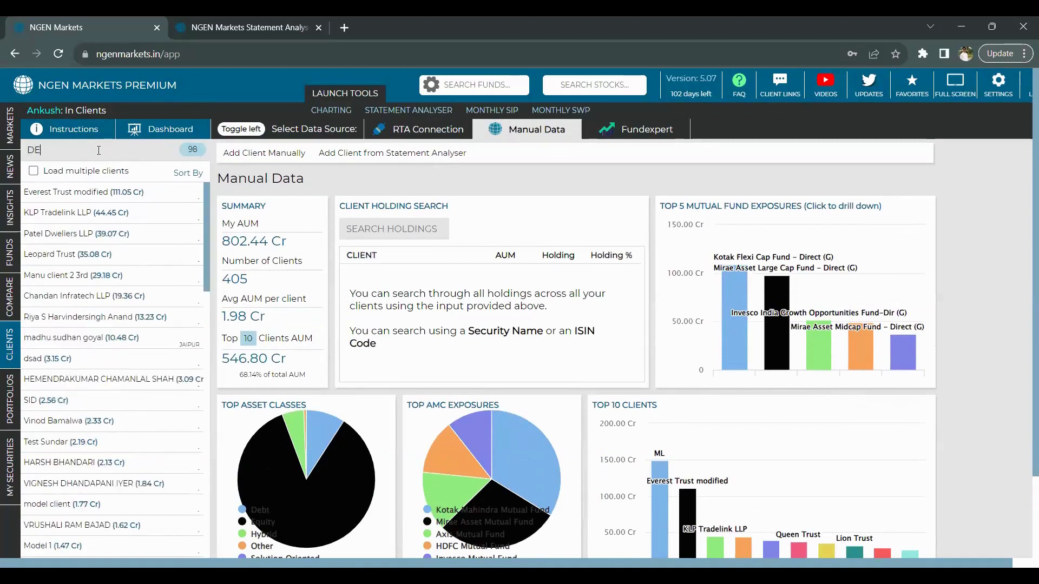
key(BackSpace)
key(BackSpace)
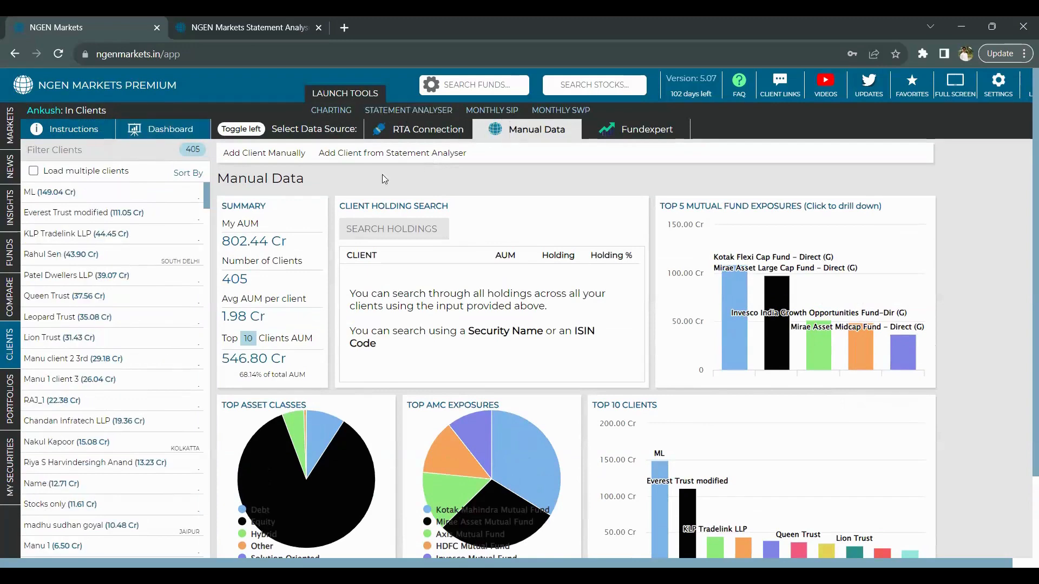
- Retry loading TEST FILE, dismiss the duplicate-client warning, and review the uploaded statement files
click(368, 156)
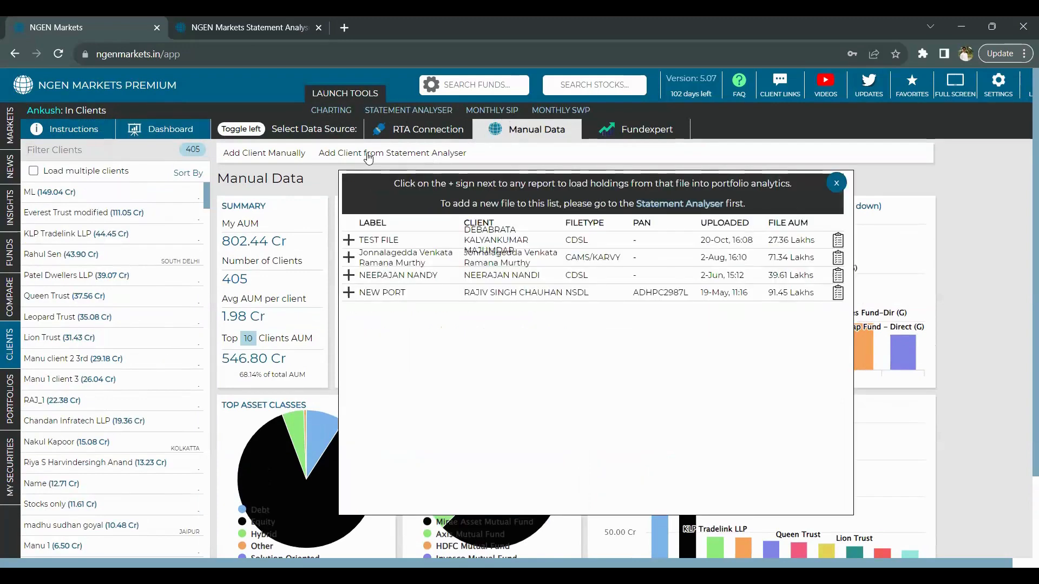
click(347, 241)
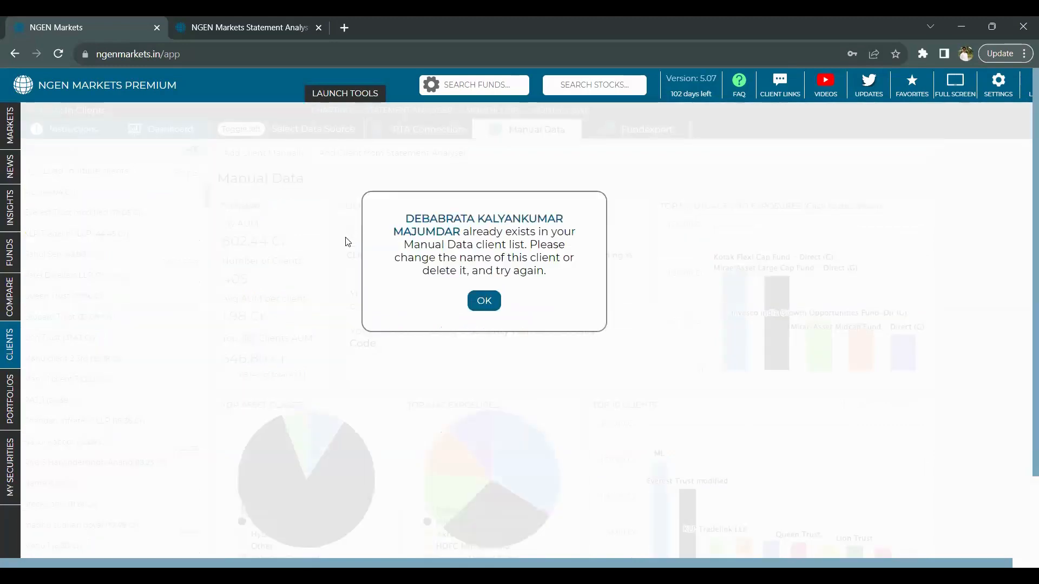
click(489, 301)
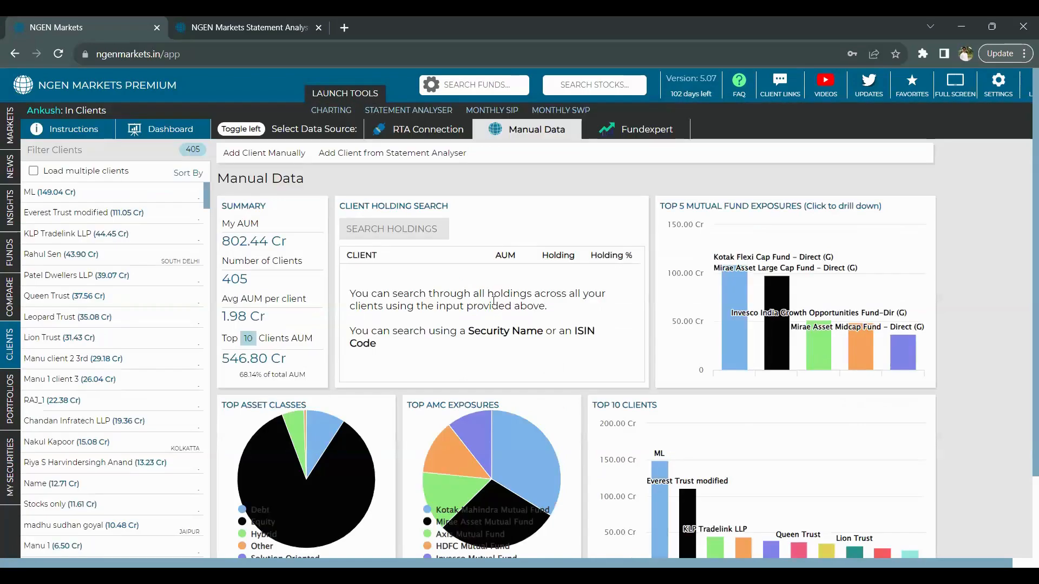
click(416, 155)
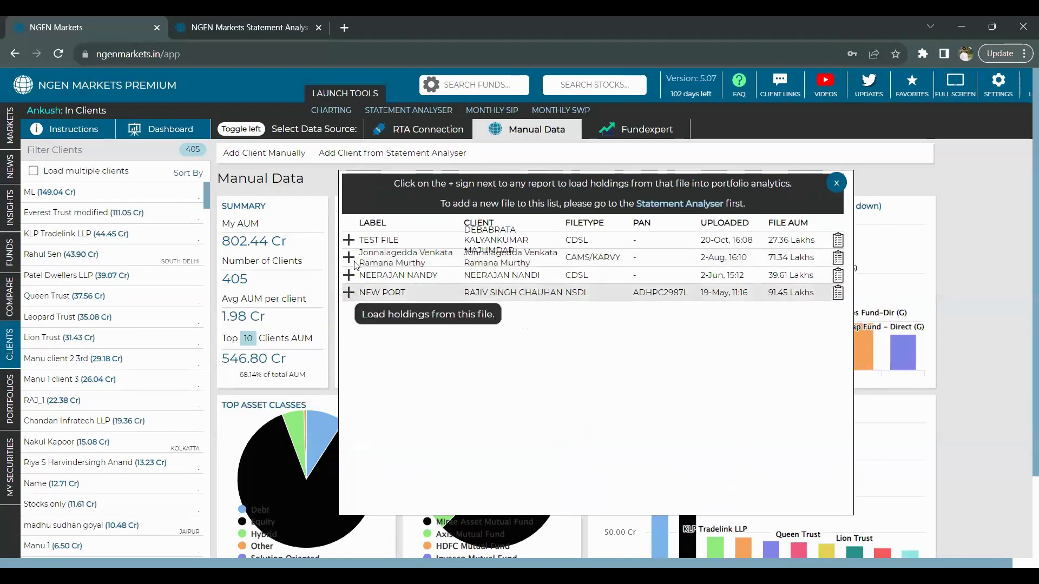
click(836, 184)
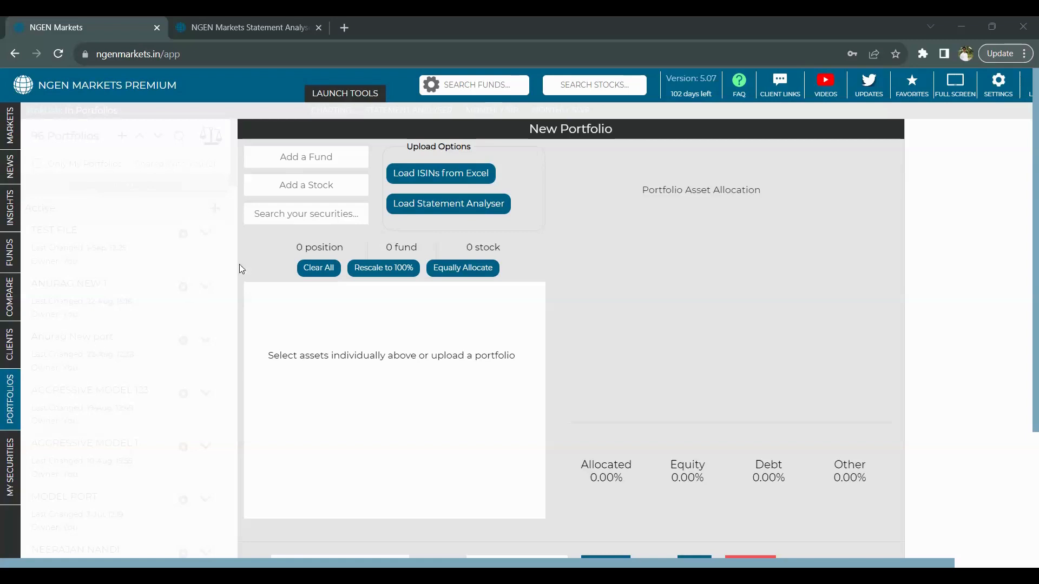
- Load TEST FILE's holdings into the new portfolio and run analytics (10 funds, CAGR 9.18%)
click(424, 205)
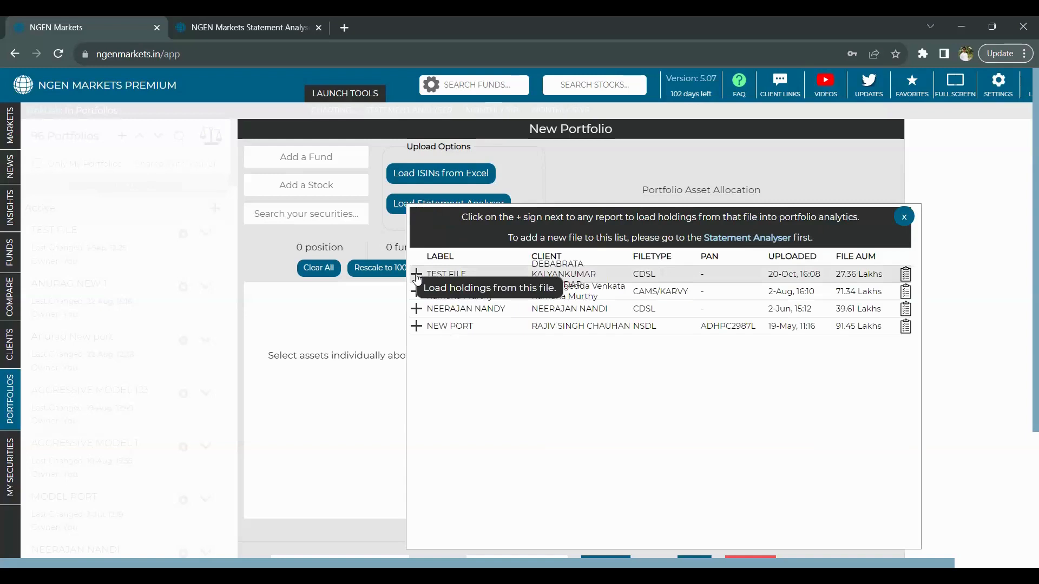
click(417, 276)
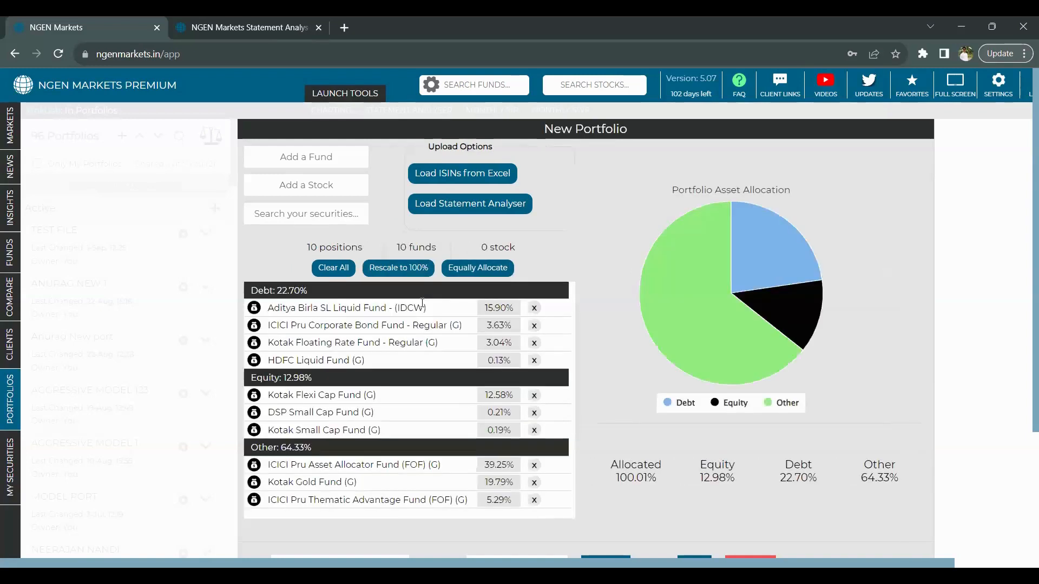
scroll(441, 344, down, 1)
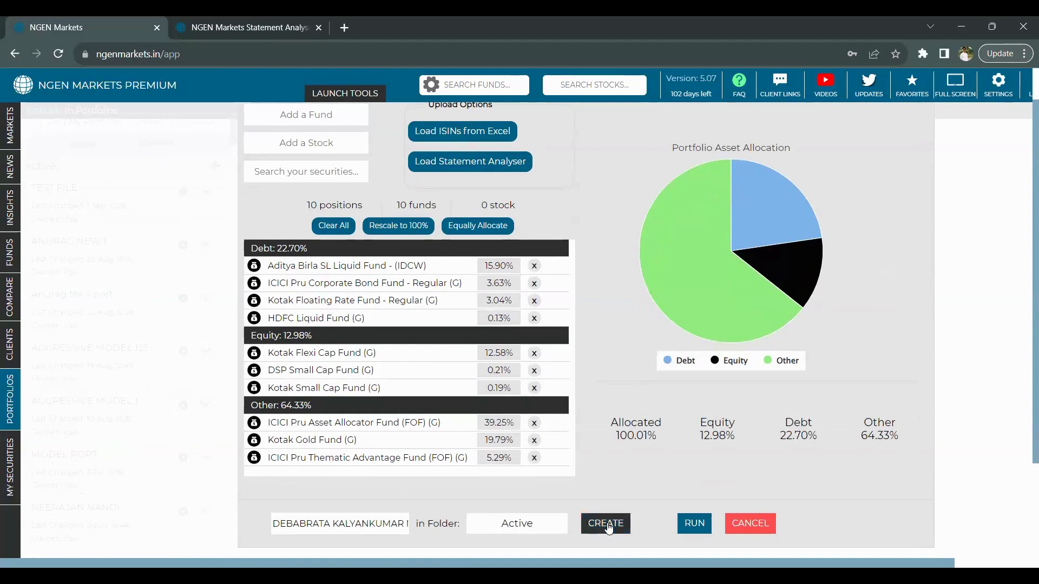
click(696, 523)
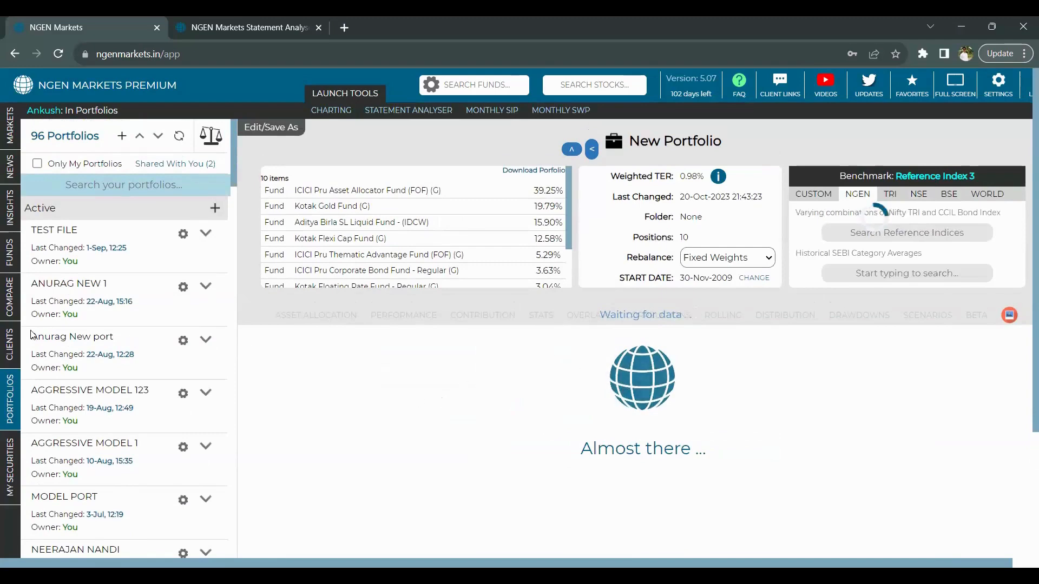
click(6, 356)
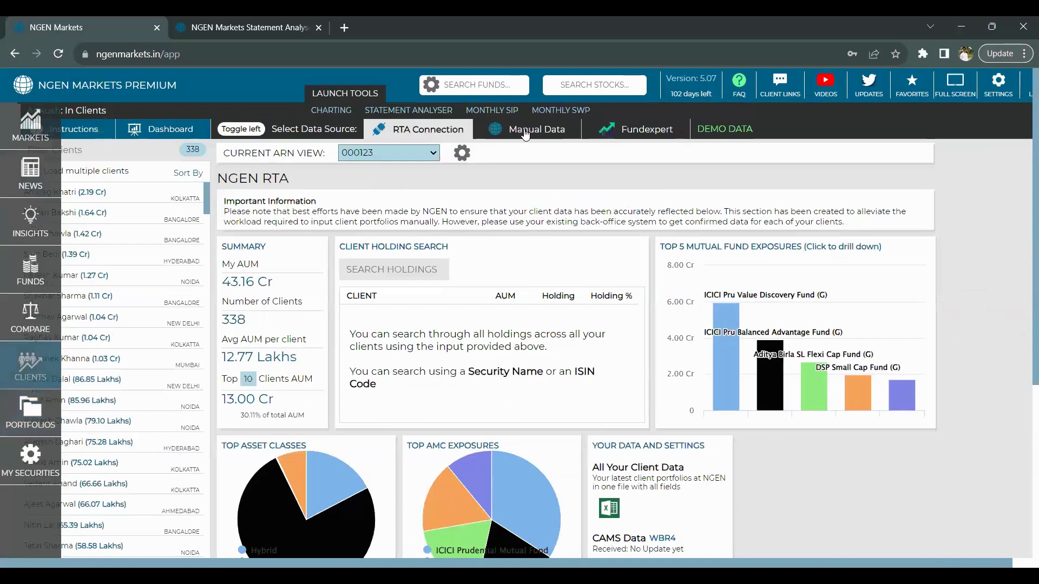
- Add a Manual Data client with full name TEST and its PAN number
click(525, 132)
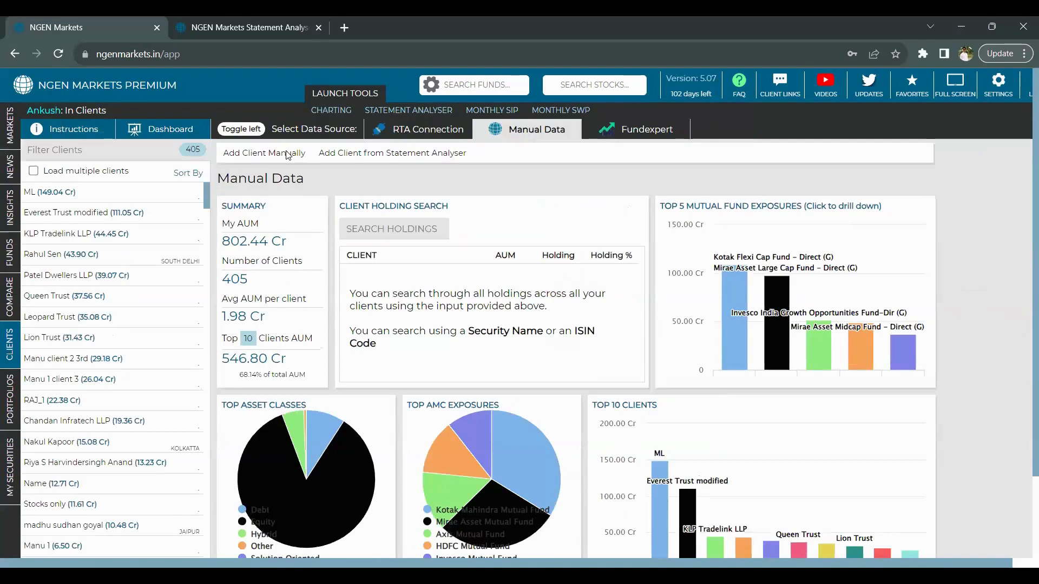
click(287, 155)
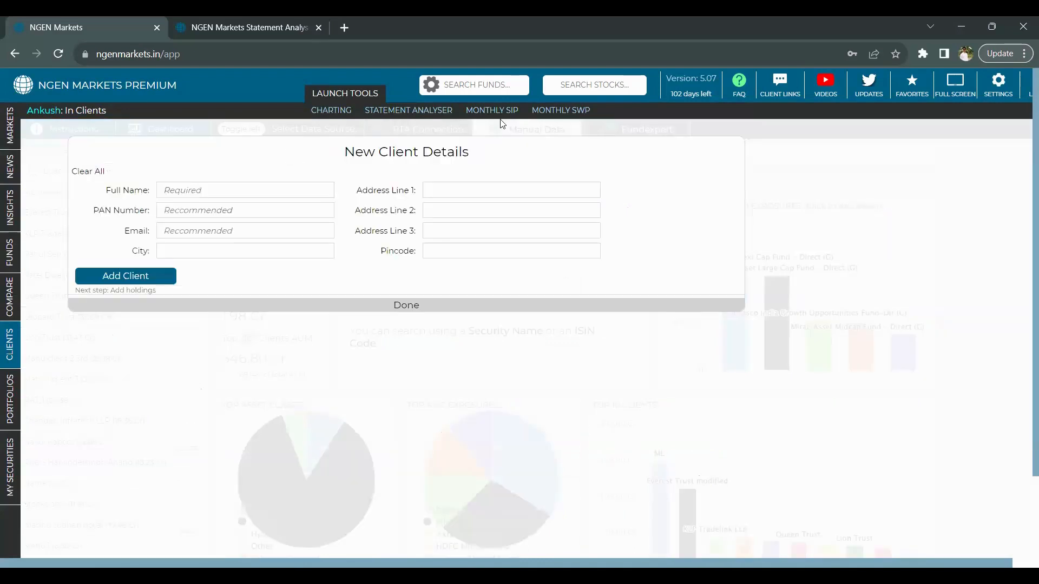
click(211, 189)
text(TEST)
click(210, 209)
text(XCV)
click(155, 277)
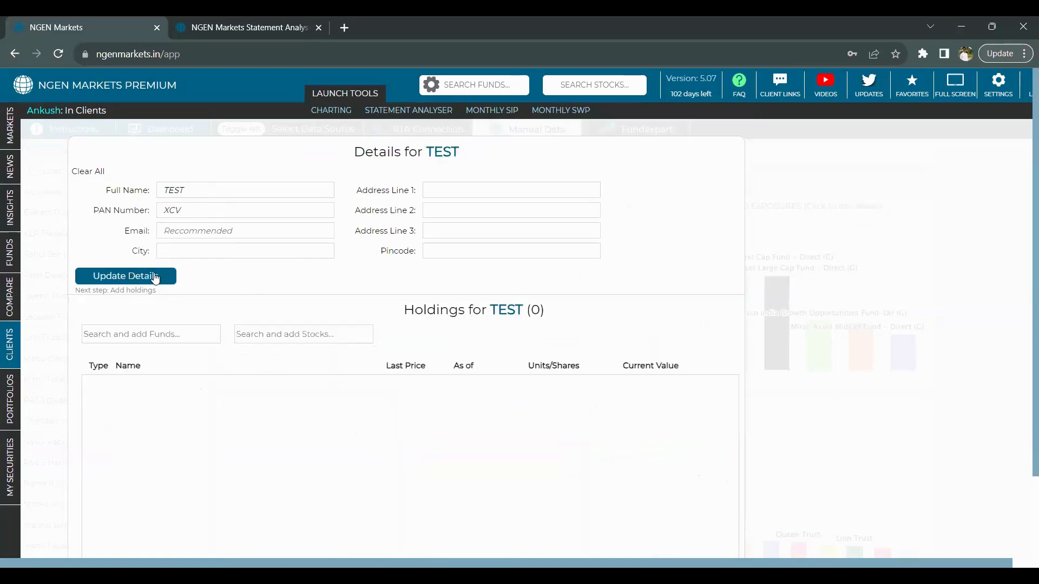
scroll(302, 306, down, 1)
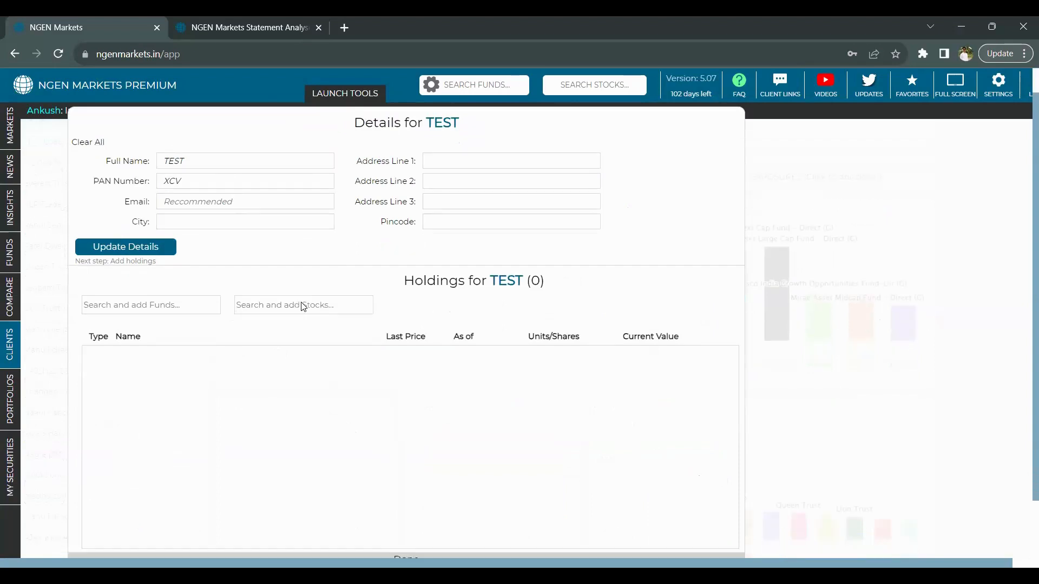
scroll(304, 306, down, 2)
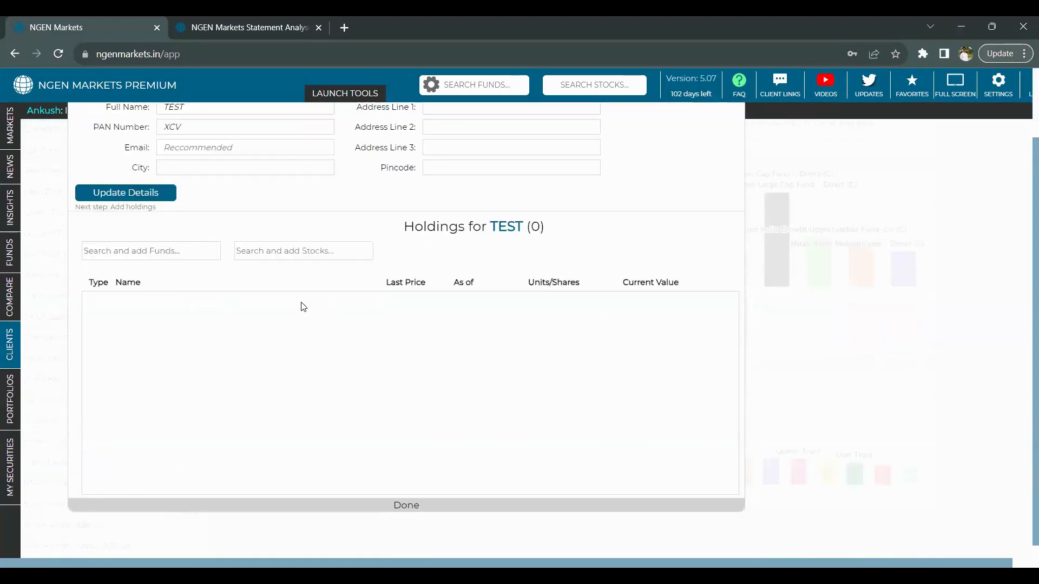
- Add 500 units of AXIS Bluechip Fund (G), worth 23,410.00, to TEST's holdings
click(179, 252)
text(AXIS)
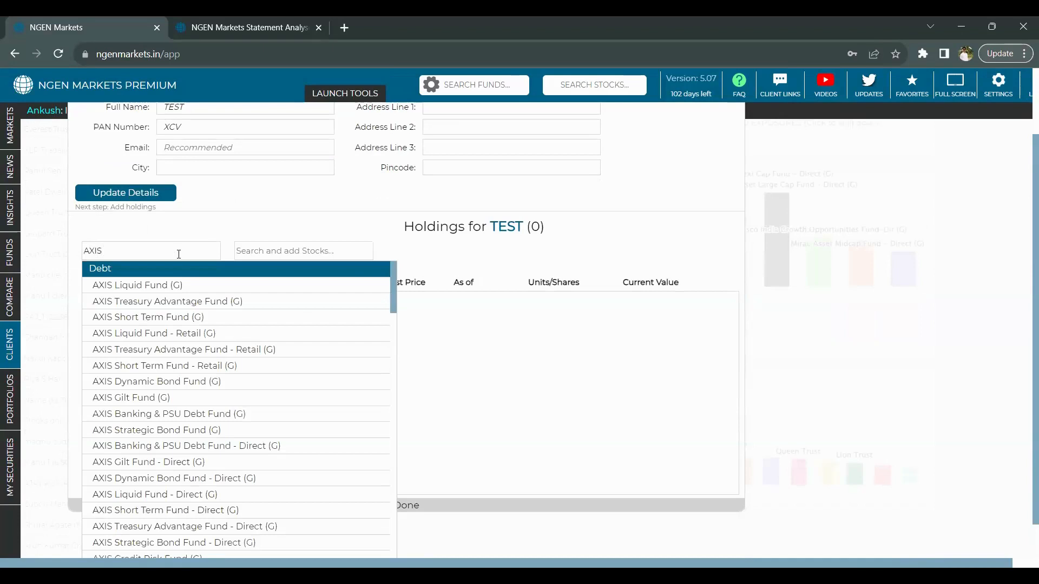
text( BLU)
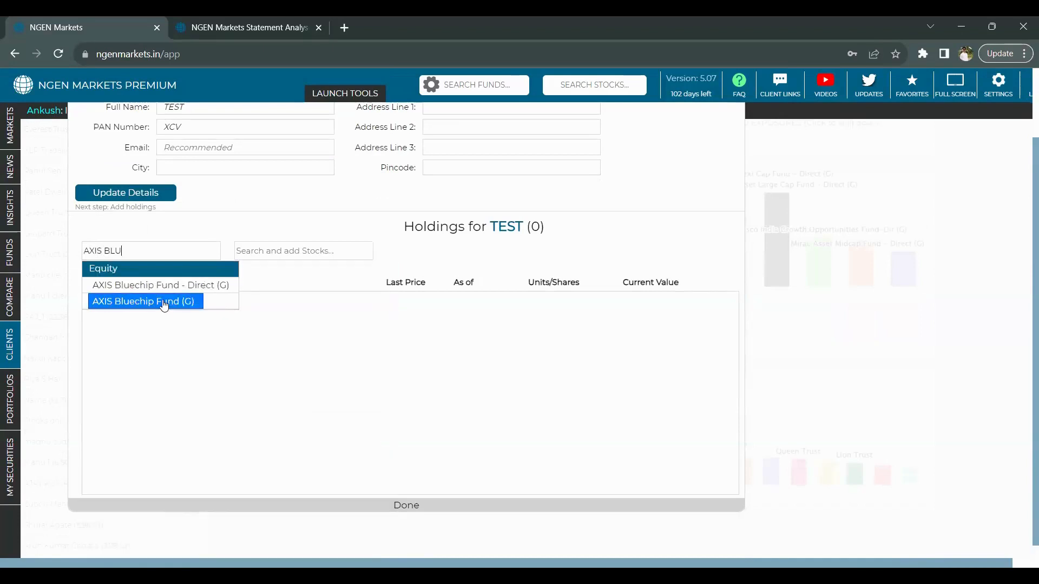
click(162, 302)
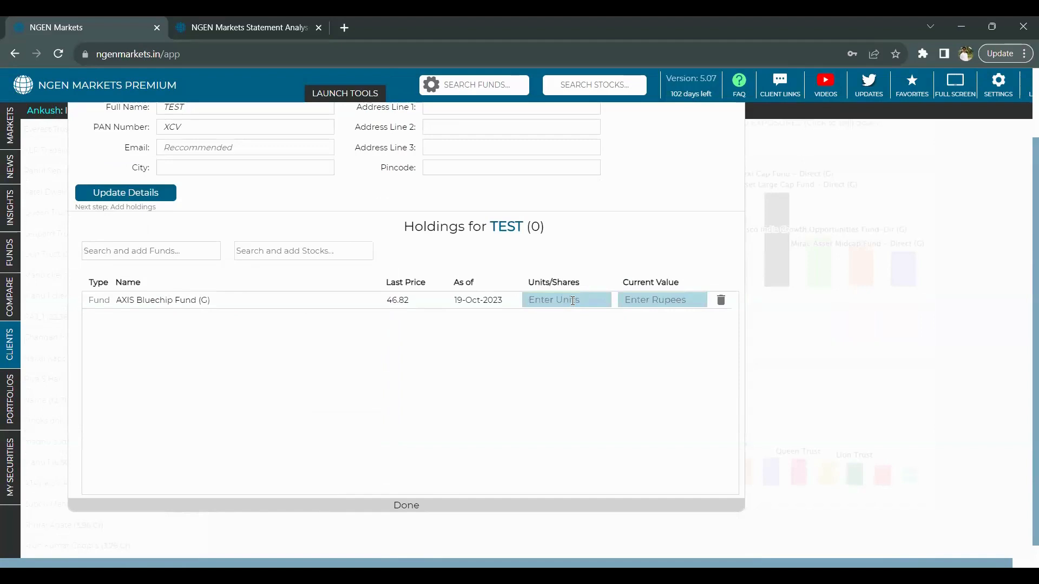
text(500)
click(630, 58)
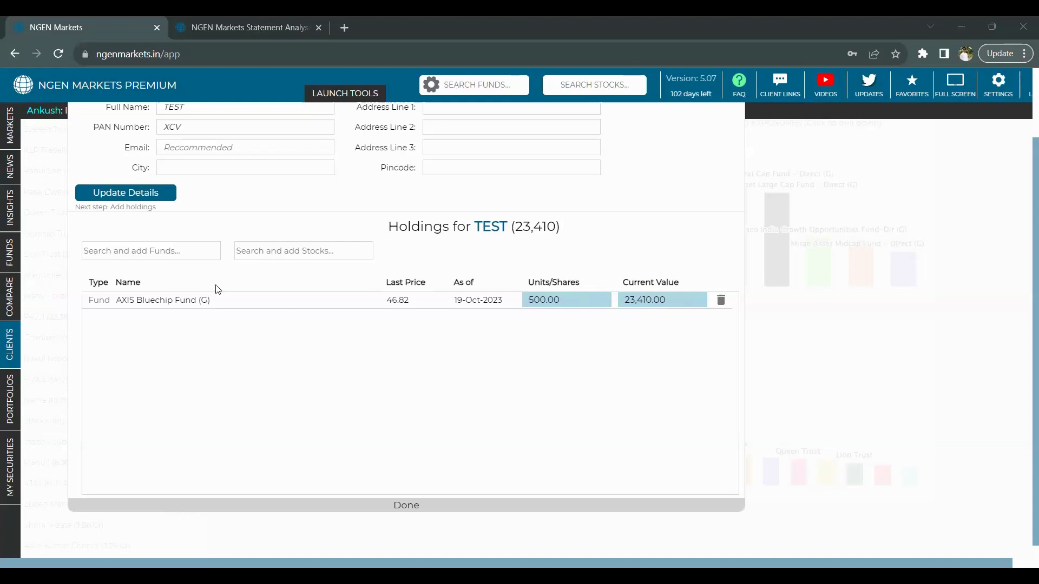
- Add 1,000 shares of ITC Ltd to TEST's holdings
click(282, 249)
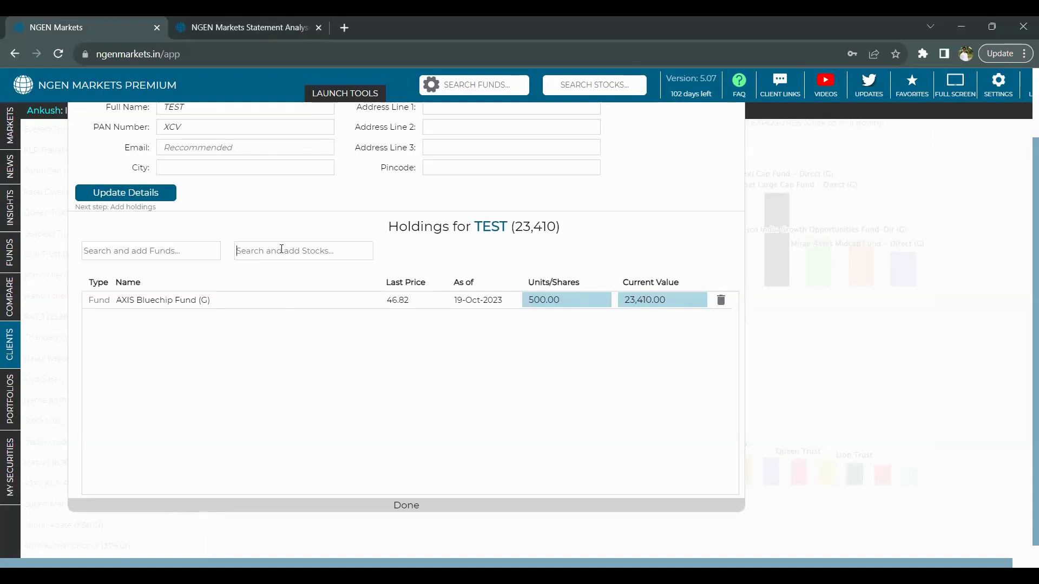
text(IT)
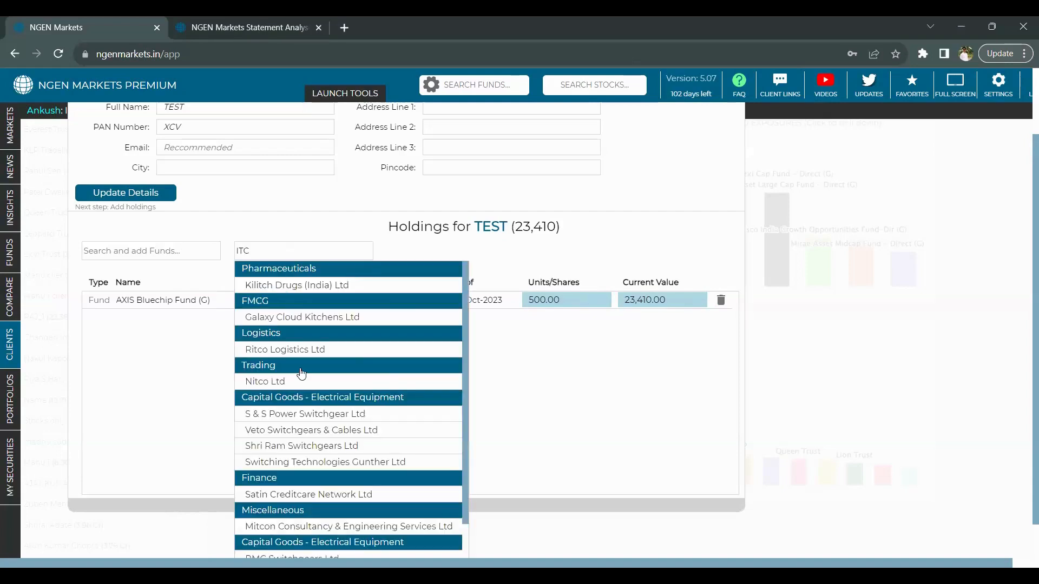
text(C)
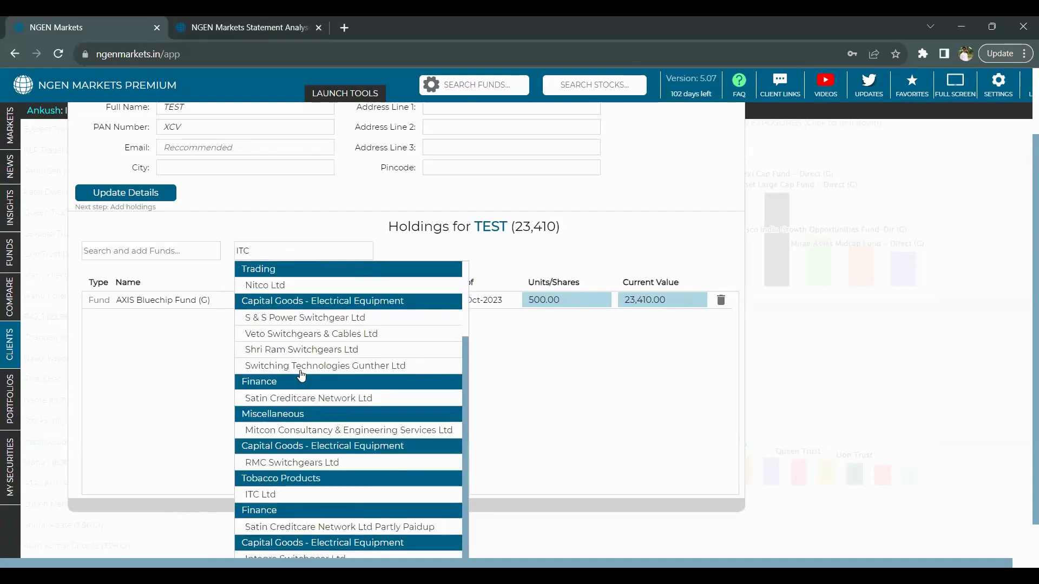
click(263, 494)
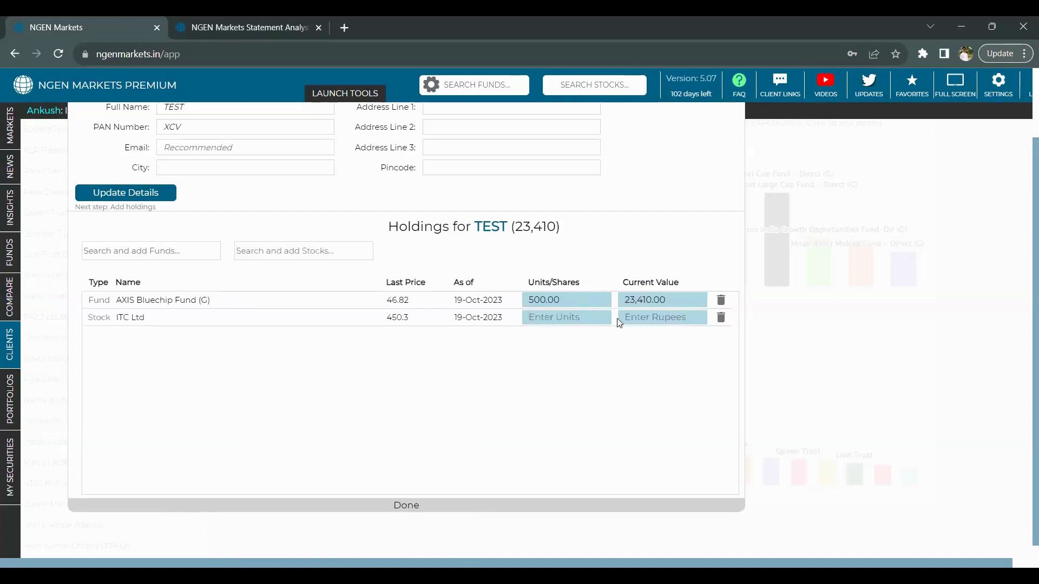
click(595, 325)
text(1000)
click(599, 352)
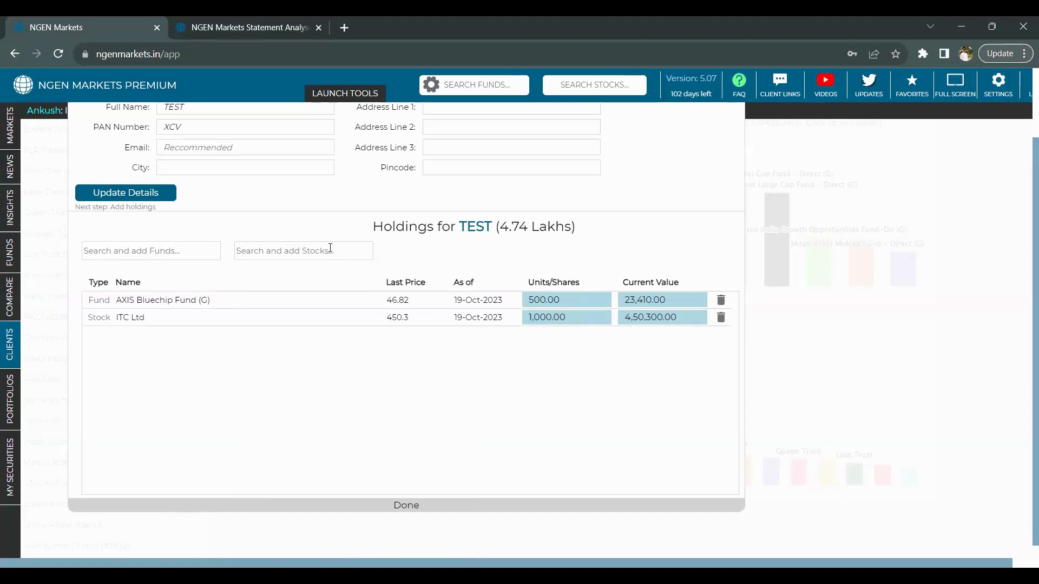
- Add ICICI Bank Ltd with a current value of 5,00,000 and close the holdings editor
text(ICICI)
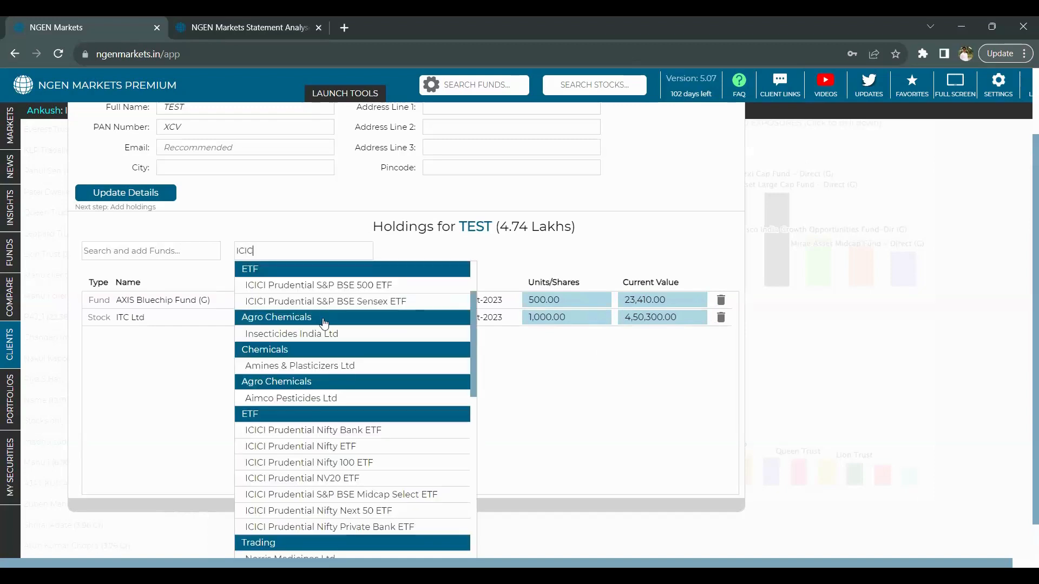
text( BAN)
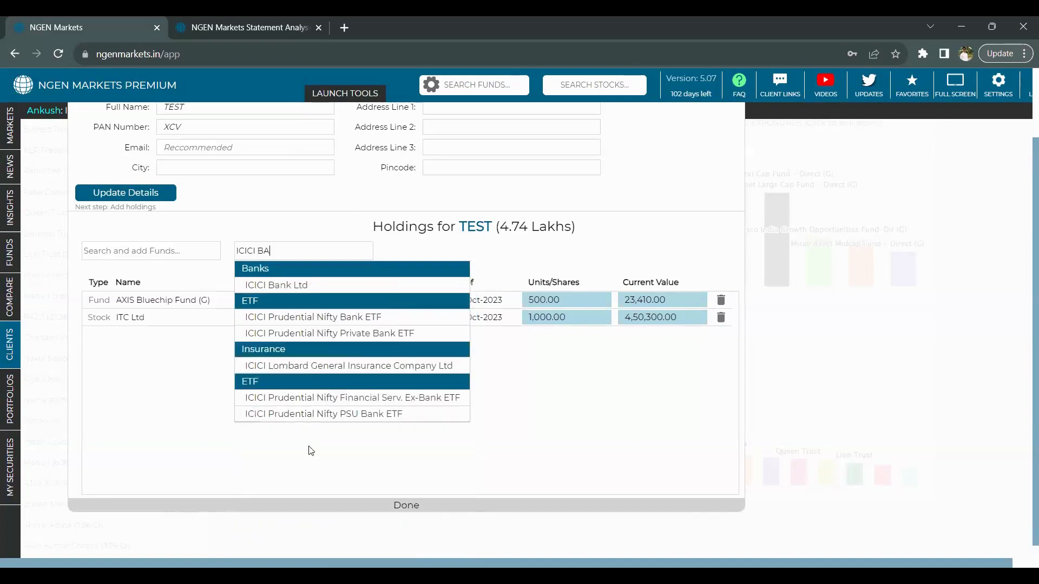
click(288, 286)
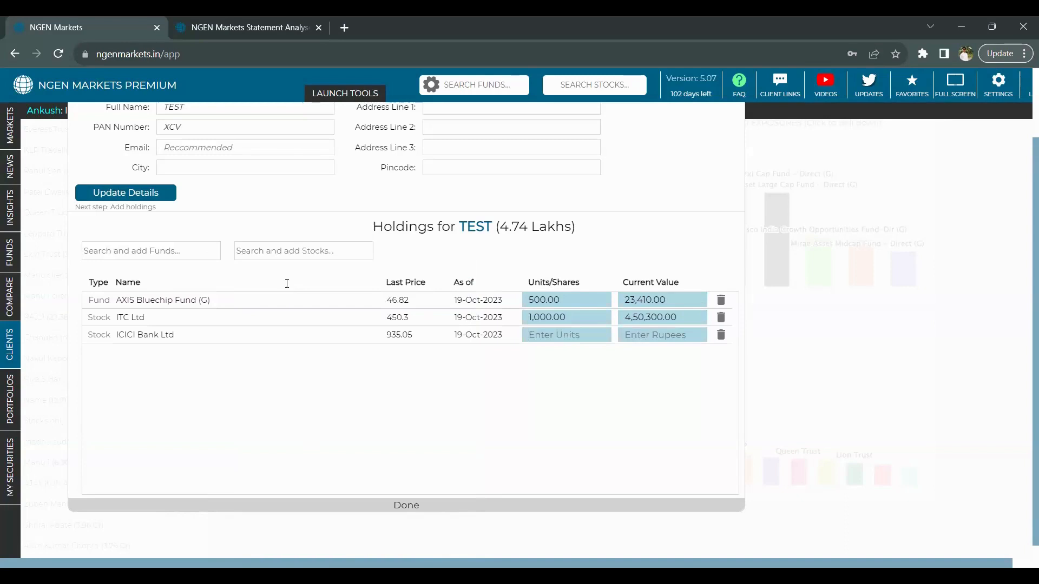
text(200)
key(BackSpace)
key(BackSpace)
key(BackSpace)
click(648, 340)
text(500000)
key(Return)
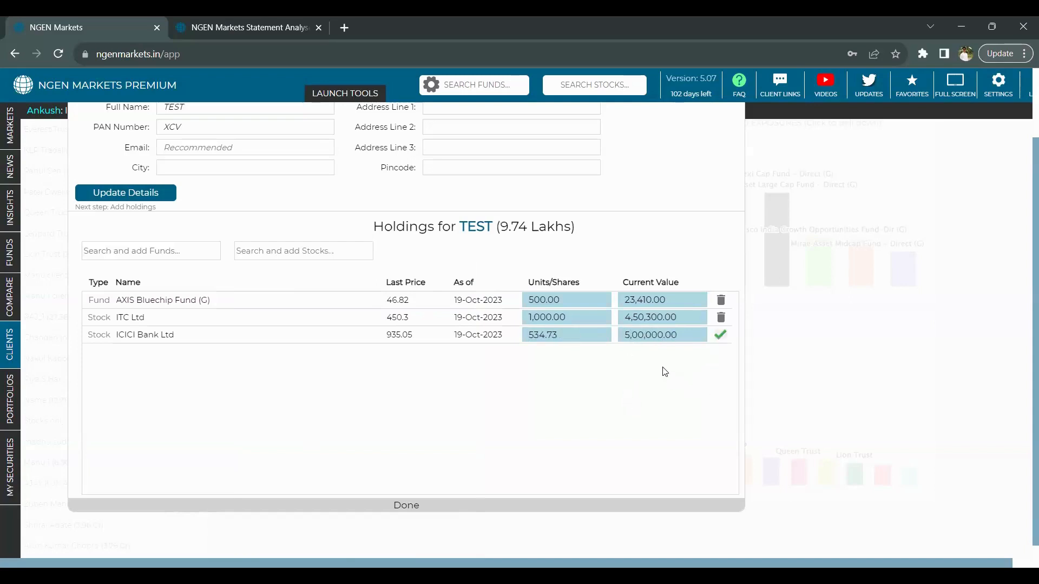
click(408, 509)
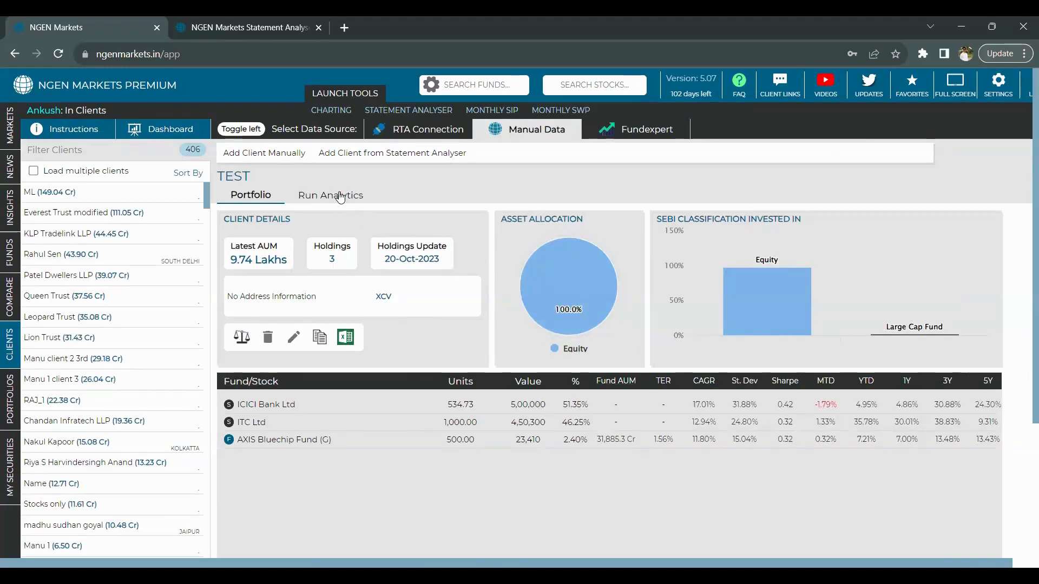
- Run analytics on TEST's three holdings, then list the 96 saved portfolios
click(341, 197)
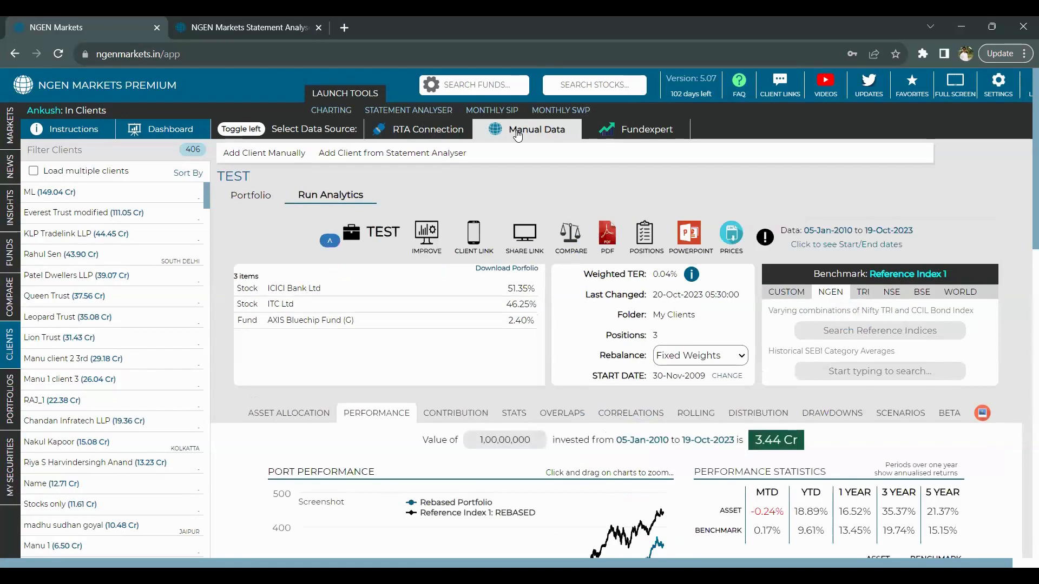
mouse_move(20, 406)
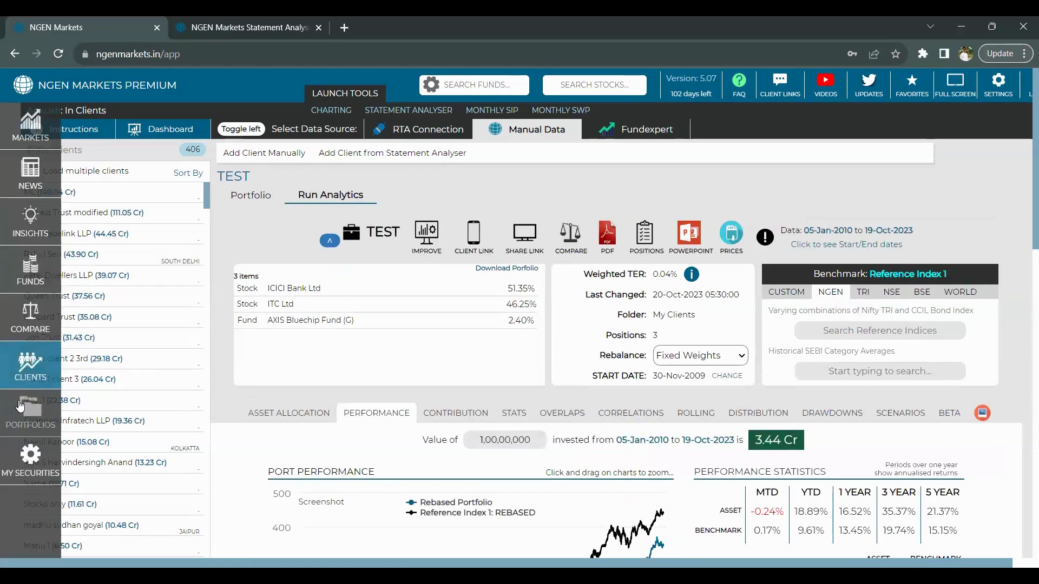
click(20, 405)
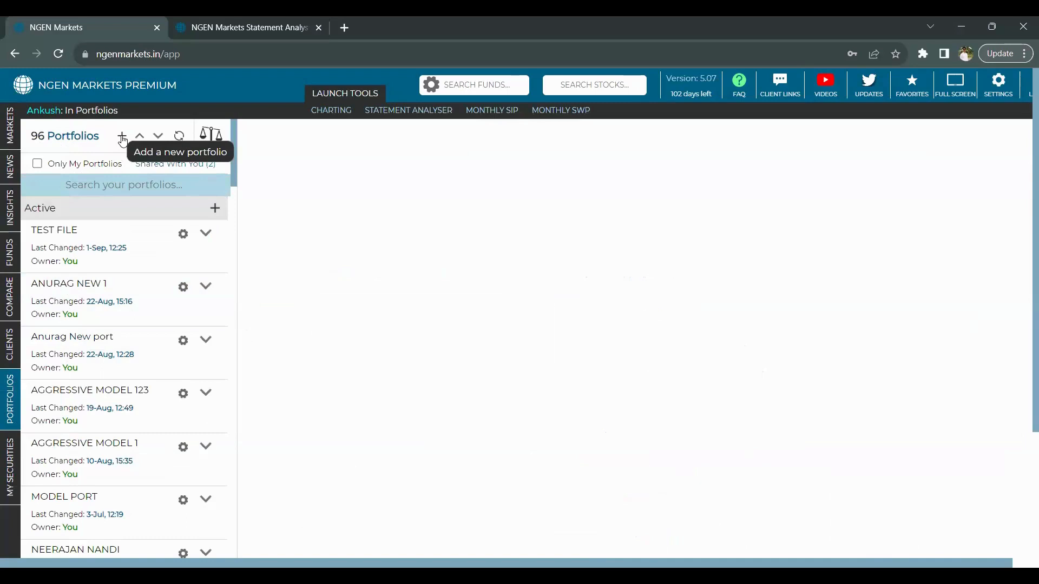
- Create a blank New Portfolio and open the Load ISINs from Excel paste dialog
click(123, 139)
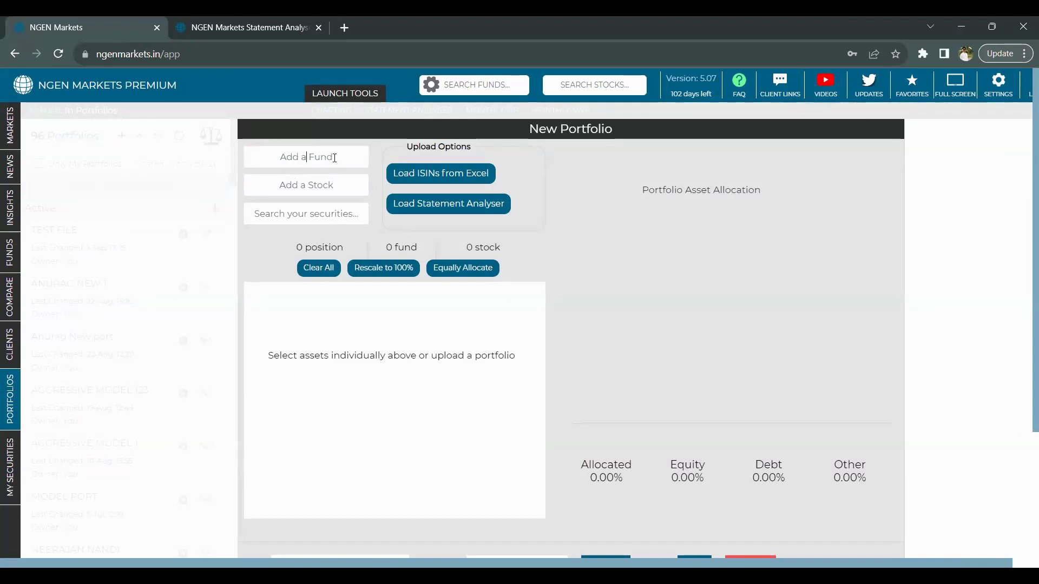
click(431, 174)
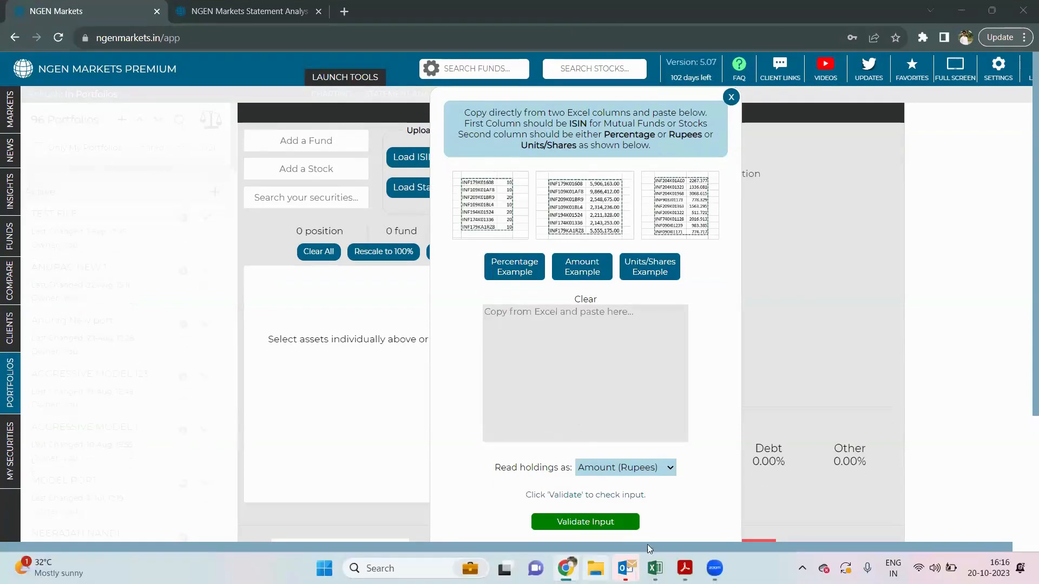
- Bring the NGEN Portfolio Constituents Excel workbook to the front
mouse_move(654, 567)
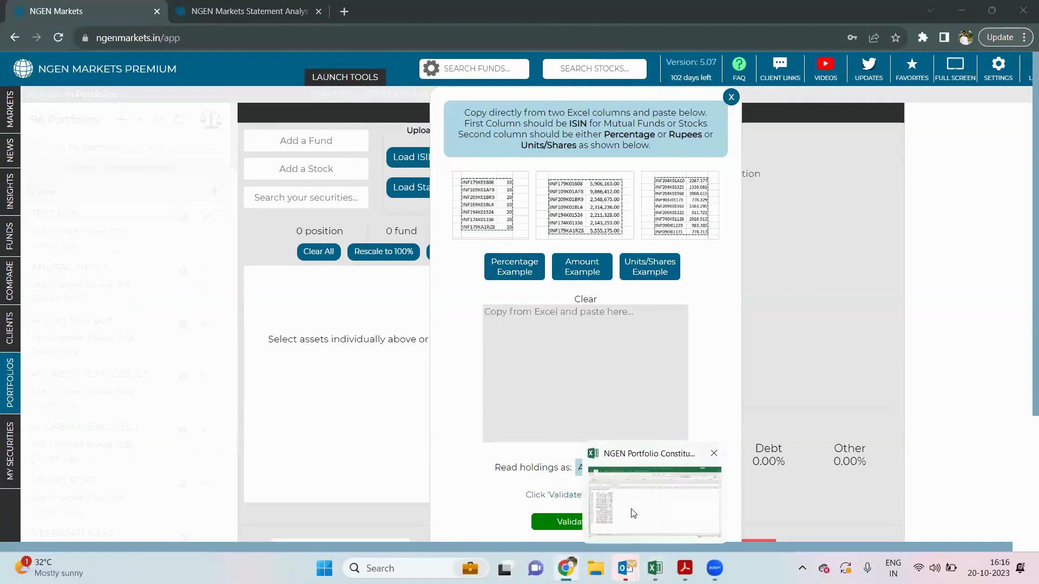
click(631, 510)
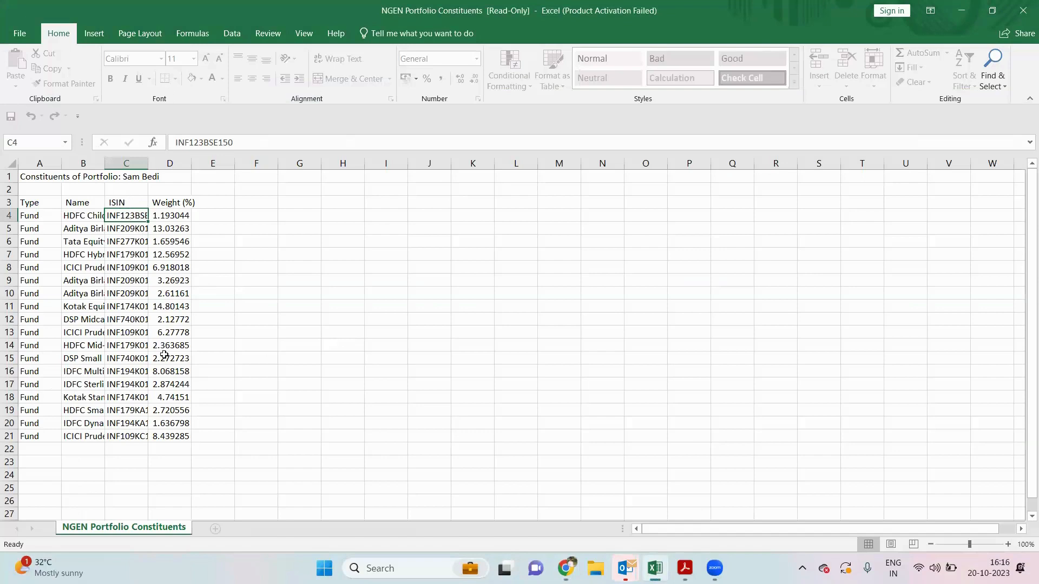
- Select the ISINs and weights in C4:D21 and paste them into the browser's holdings box
shift+click(172, 437)
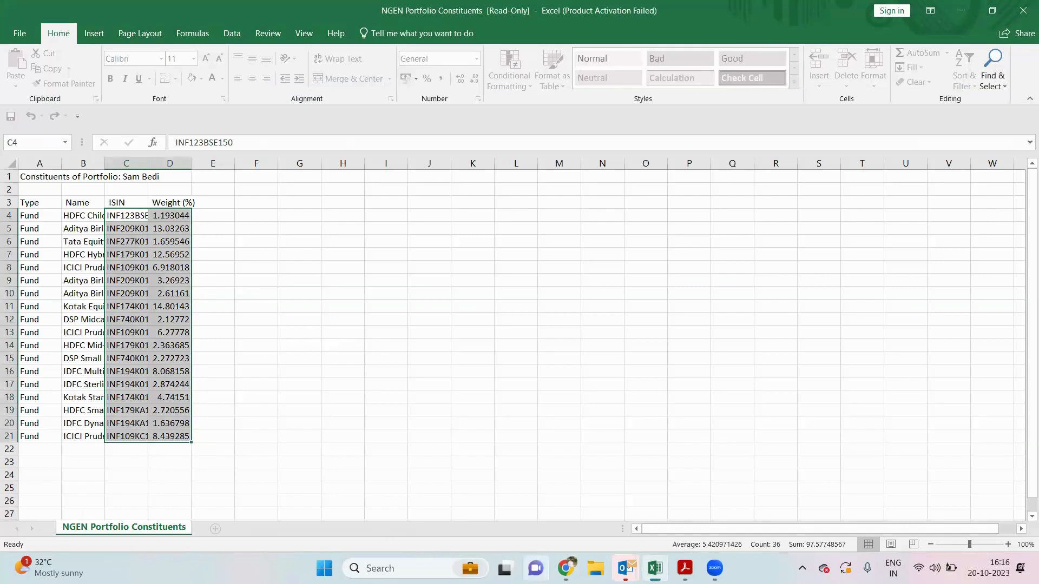
mouse_move(565, 568)
click(571, 508)
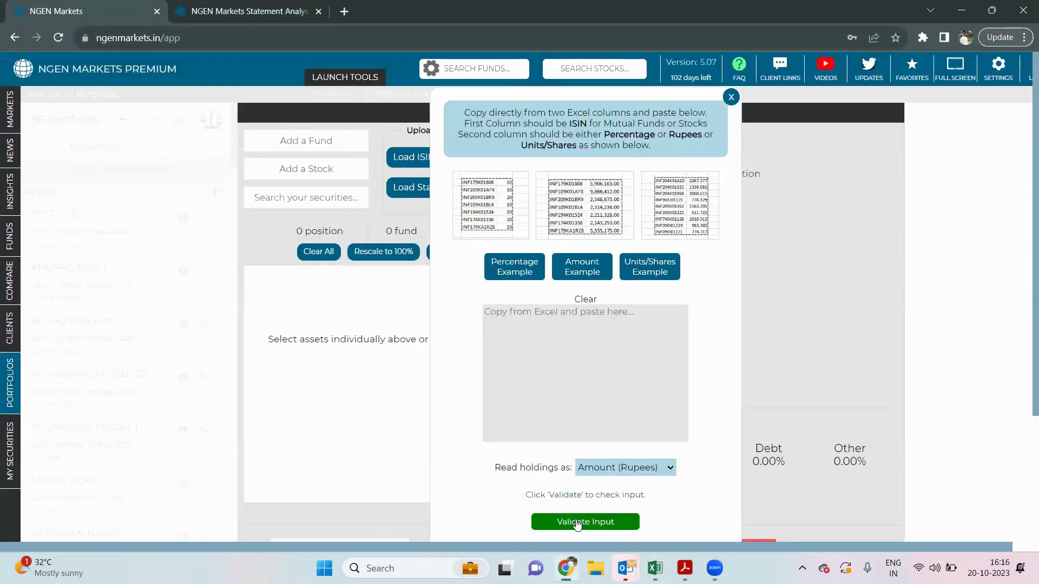
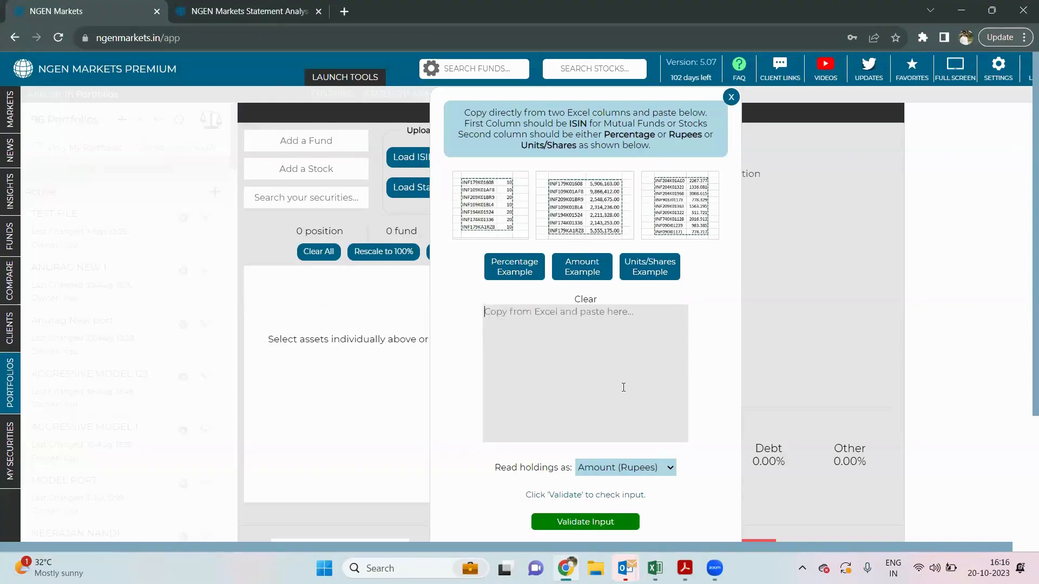
- Switch back to the constituents workbook, then return to the NGEN Markets browser window
mouse_move(654, 568)
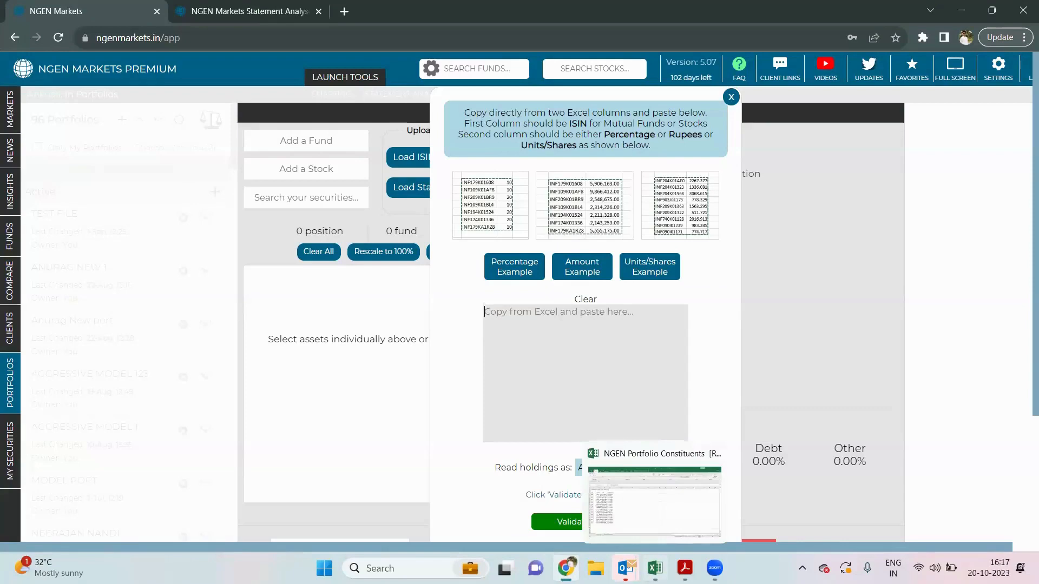
click(647, 488)
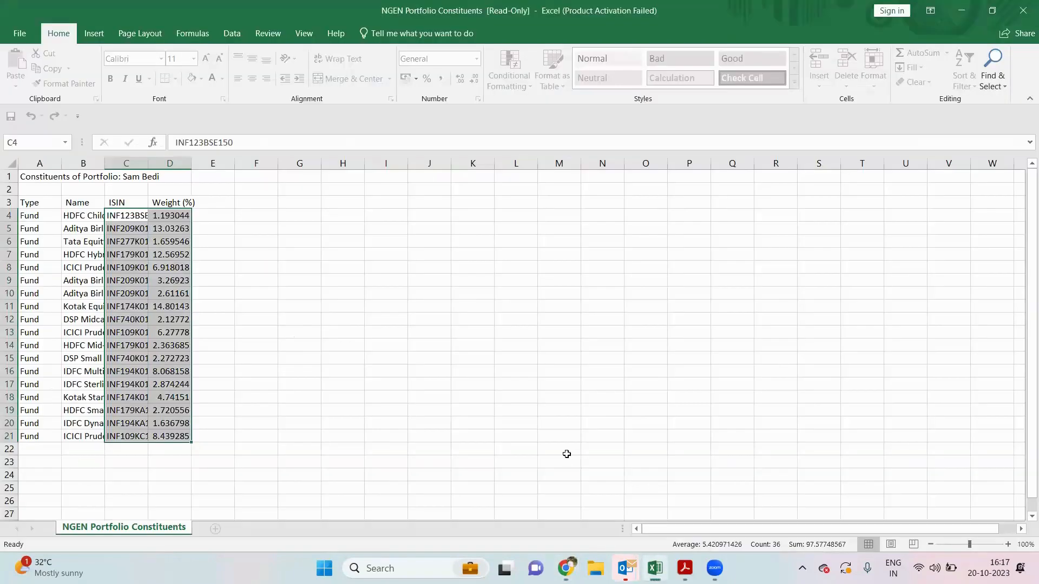
mouse_move(568, 566)
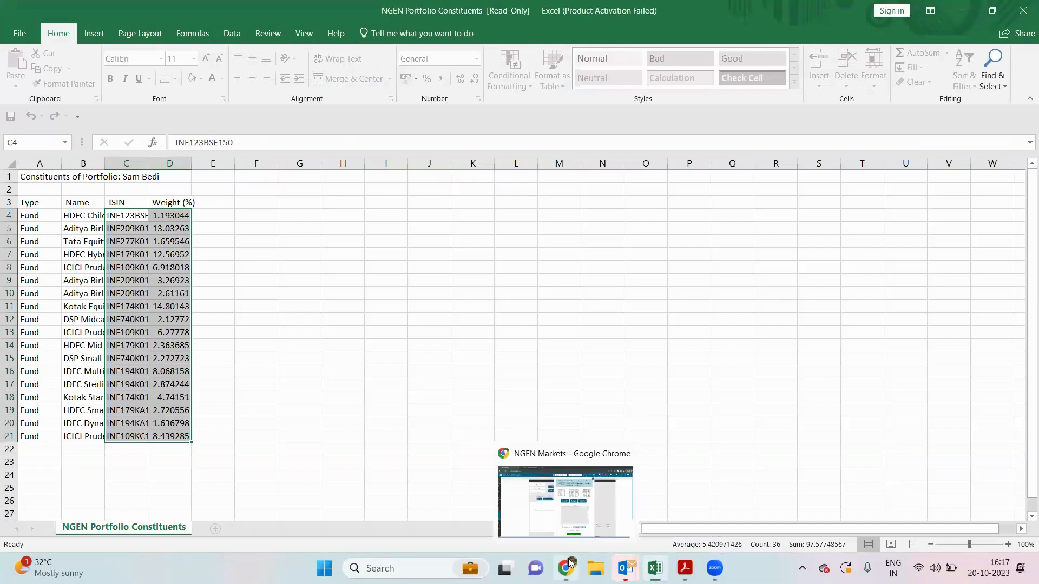
click(568, 526)
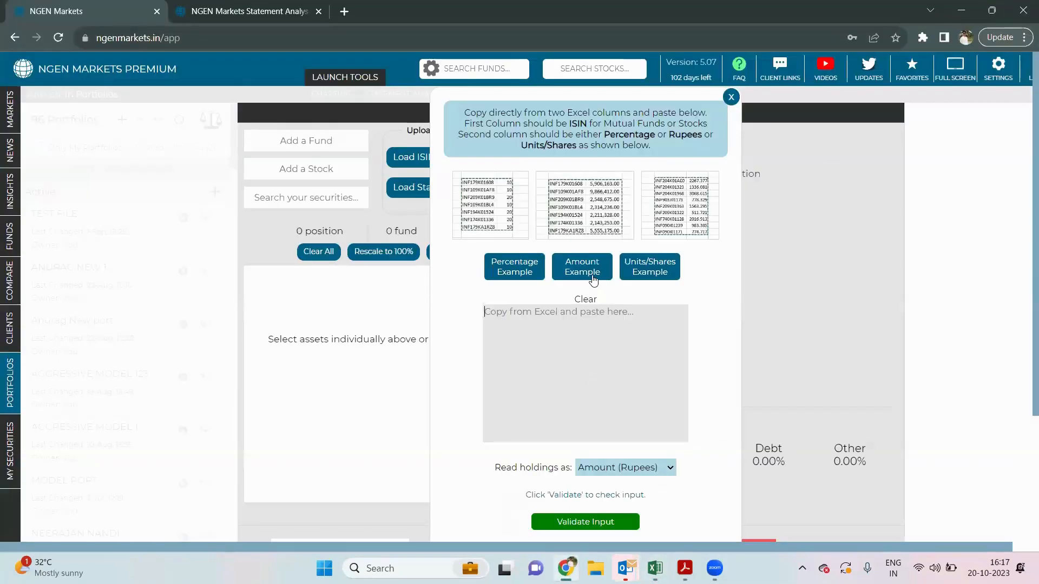
- Re-paste the ISIN and amount rows and validate them as Amount (Rupees), loading 11 positions
text(INF179K01608	5,649,953.00 INF109K01AF8	4,144,675.00 INF209K01BR9	1,648,814.00 INF109K01BL4	6,237,314.00 INF194K01524	9,716,304.00 INF174K01336	1,035,655.00 INF179KA1RZ8	9,487,744.00 INE176A01028	3,544,142.00 INE001A01036	7,781,725.00 INE264A01014	5,813,879.00 INE154A01025	8,131,001.00)
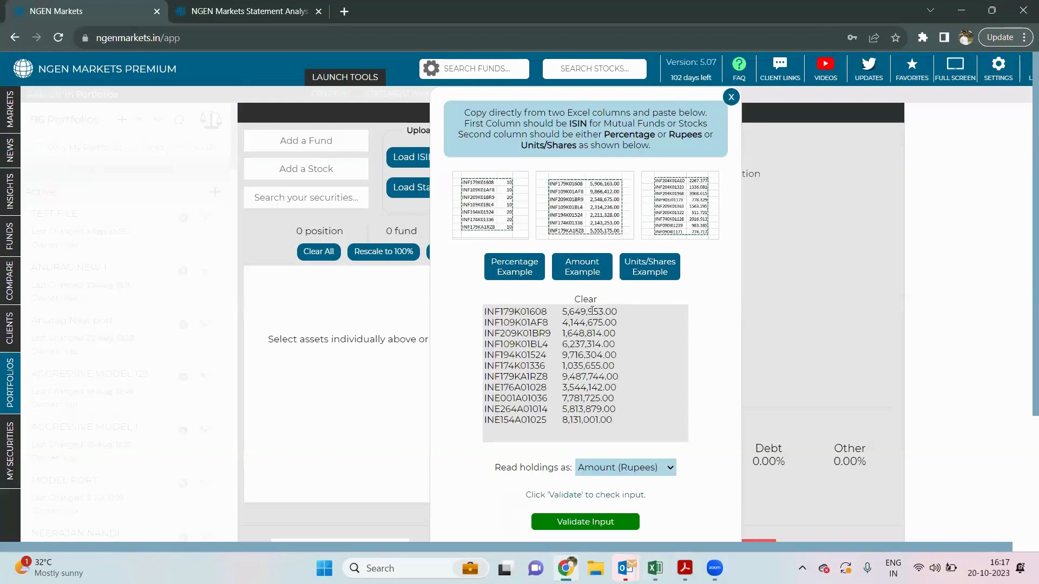
click(585, 299)
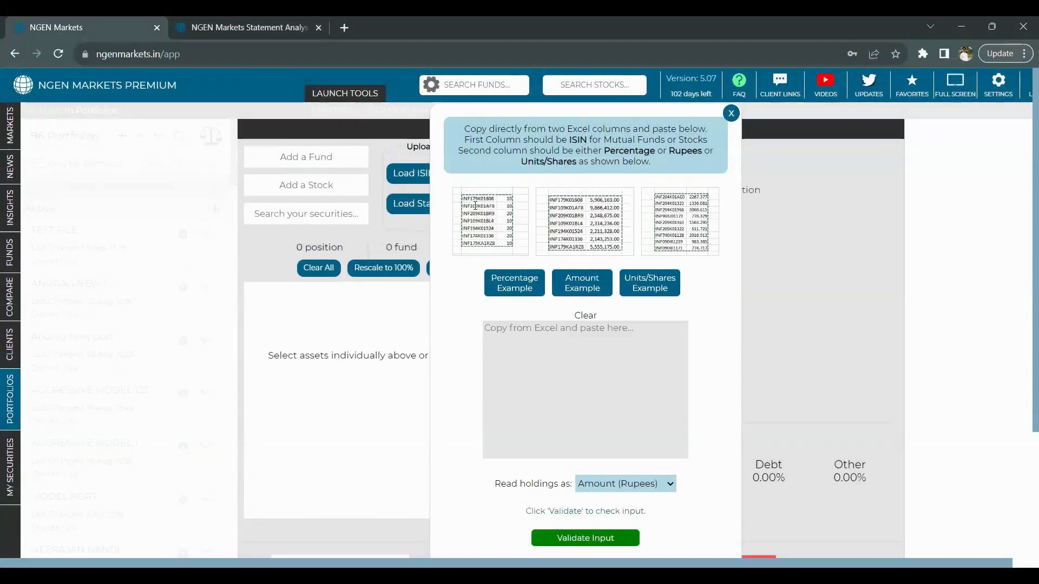
text(INF179K01608	5,649,953.00 INF109K01AF8	4,144,675.00 INF209K01BR9	1,648,814.00 INF109K01BL4	6,237,314.00 INF194K01524	9,716,304.00 INF174K01336	1,035,655.00 INF179KA1RZ8	9,487,744.00 INE176A01028	3,544,142.00 INE001A01036	7,781,725.00 INE264A01014	5,813,879.00 INE154A01025	8,131,001.00)
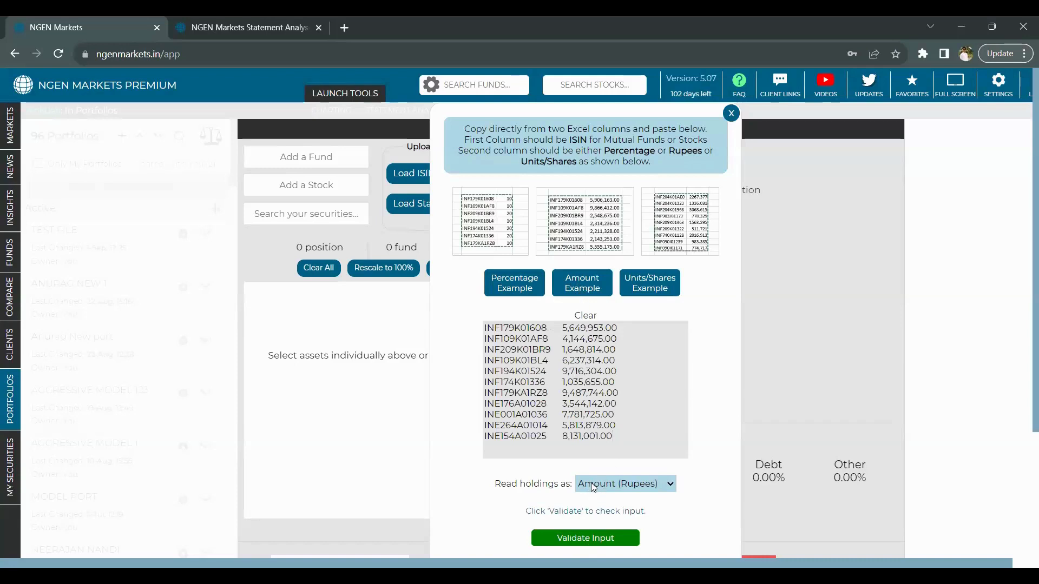
click(626, 484)
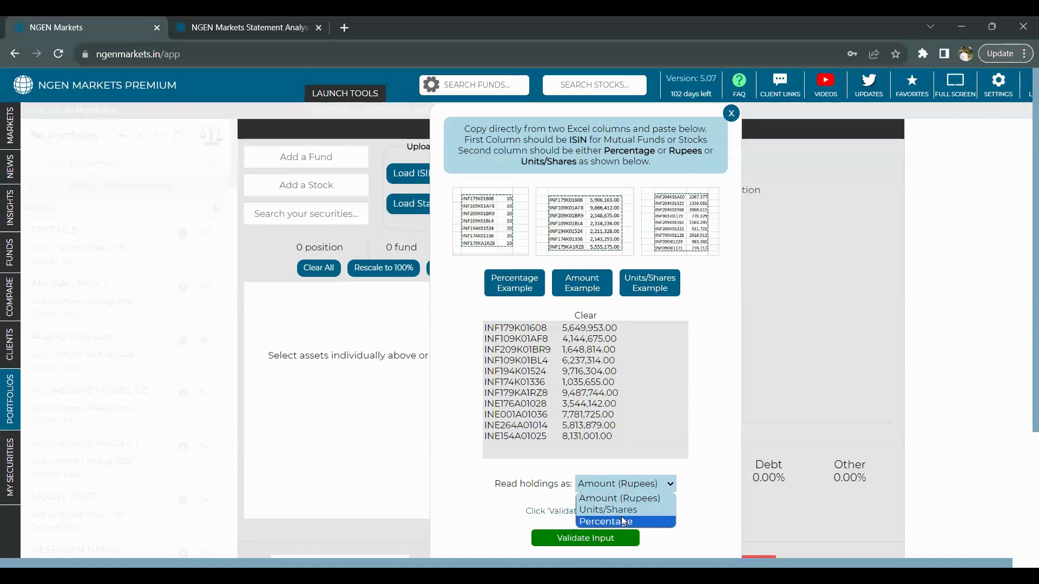
click(577, 541)
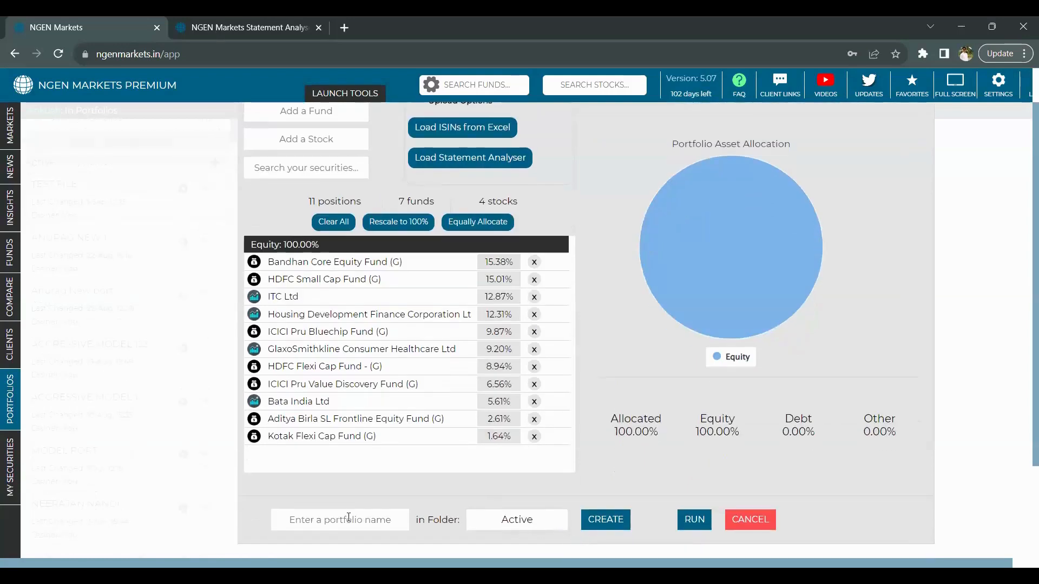
- Name the portfolio 'TEST FILE' and run its analysis
click(347, 519)
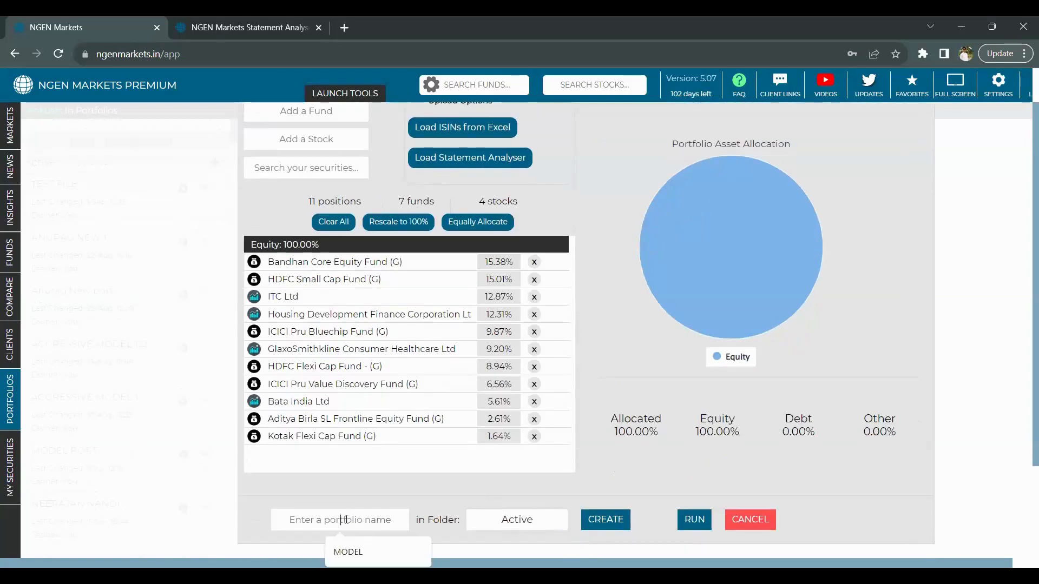
text(TEST FI)
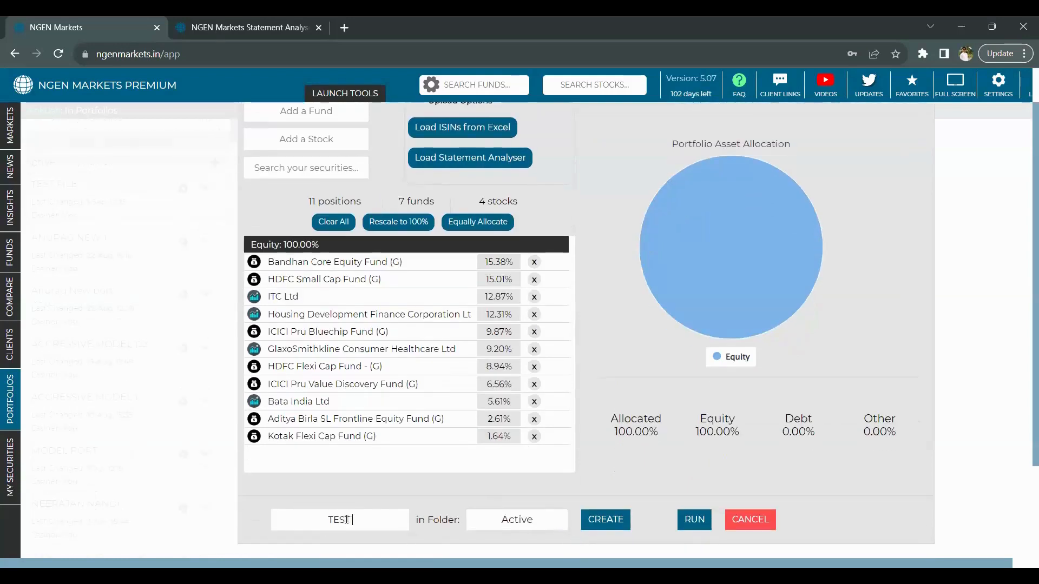
text(LE)
click(694, 521)
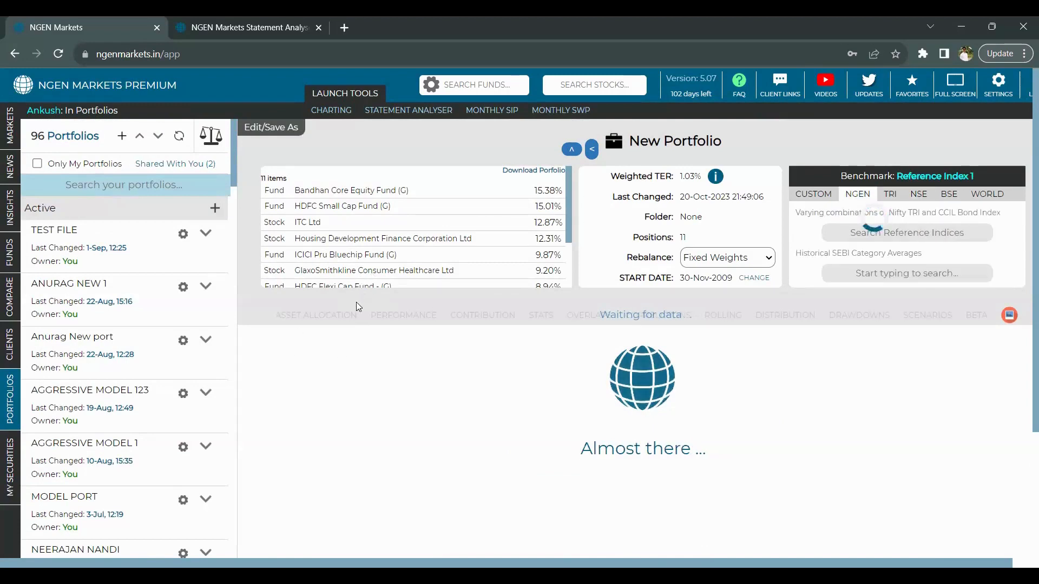
- Run TEST FILE from its options menu and review the performance results, CAGR 12.60%
click(206, 236)
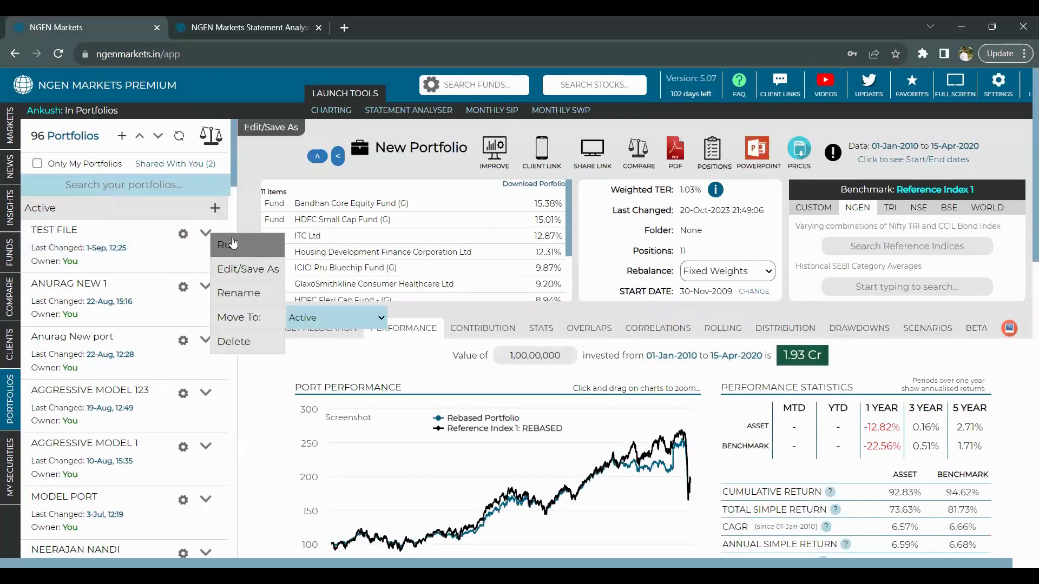
click(235, 244)
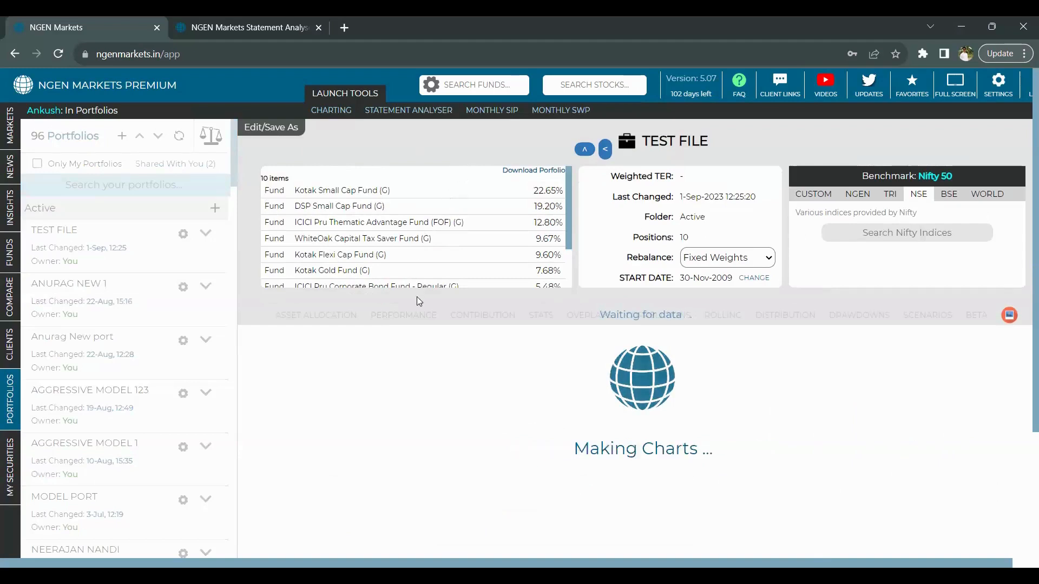
scroll(417, 301, down, 1)
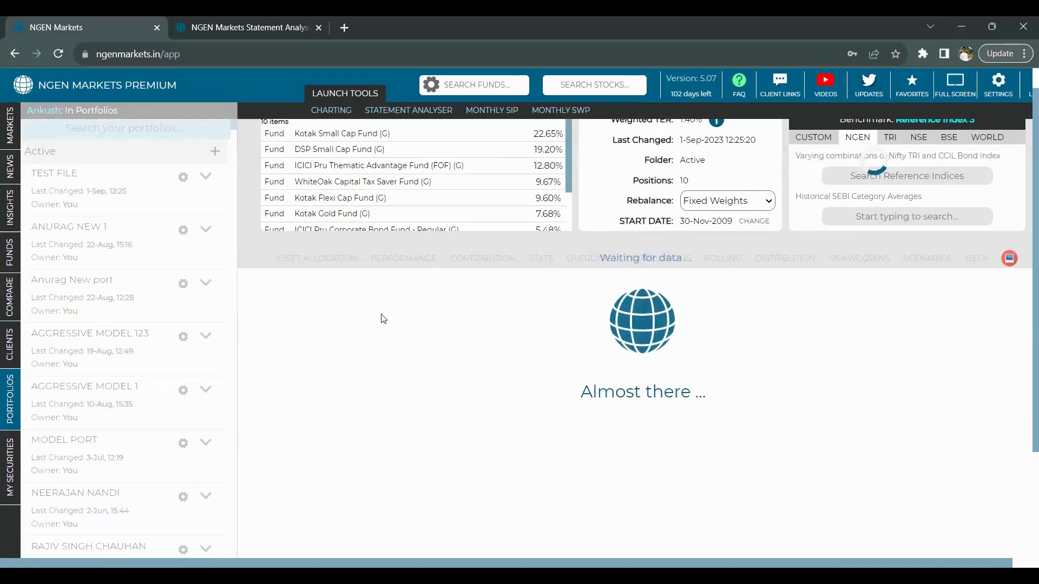
scroll(383, 319, down, 1)
scroll(383, 319, down, 1)
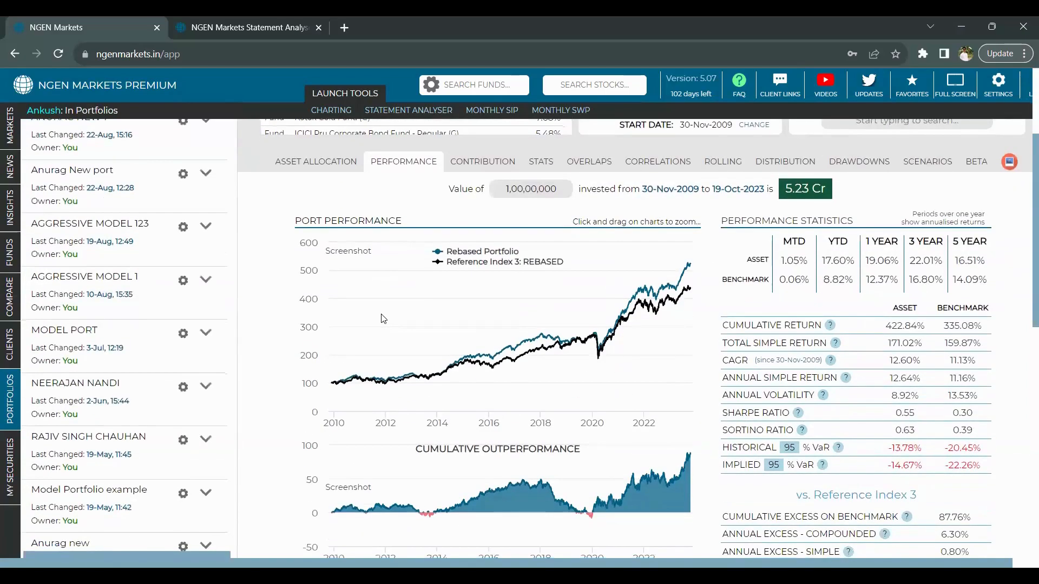
scroll(383, 318, down, 1)
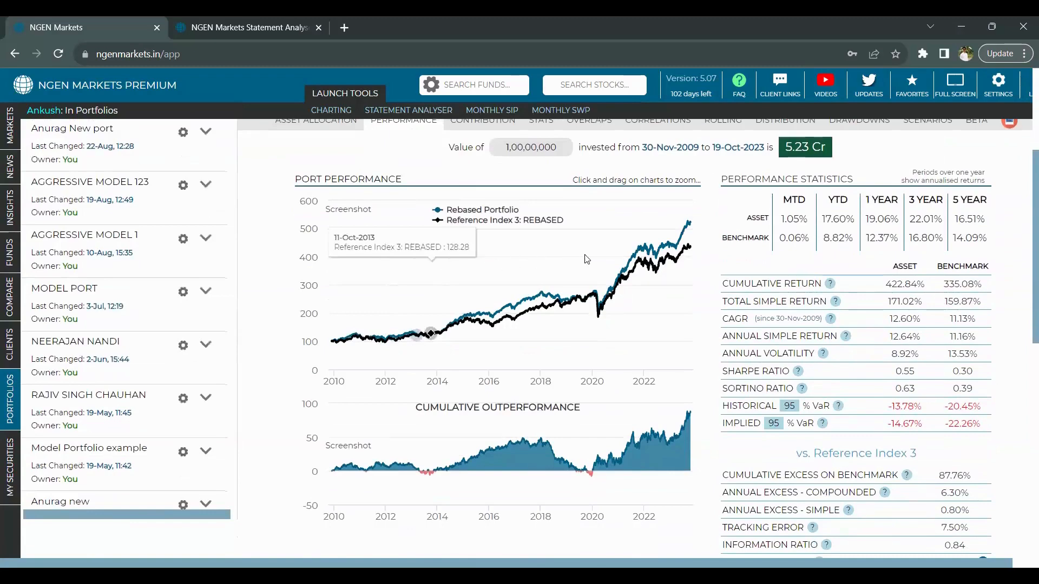
scroll(586, 260, up, 1)
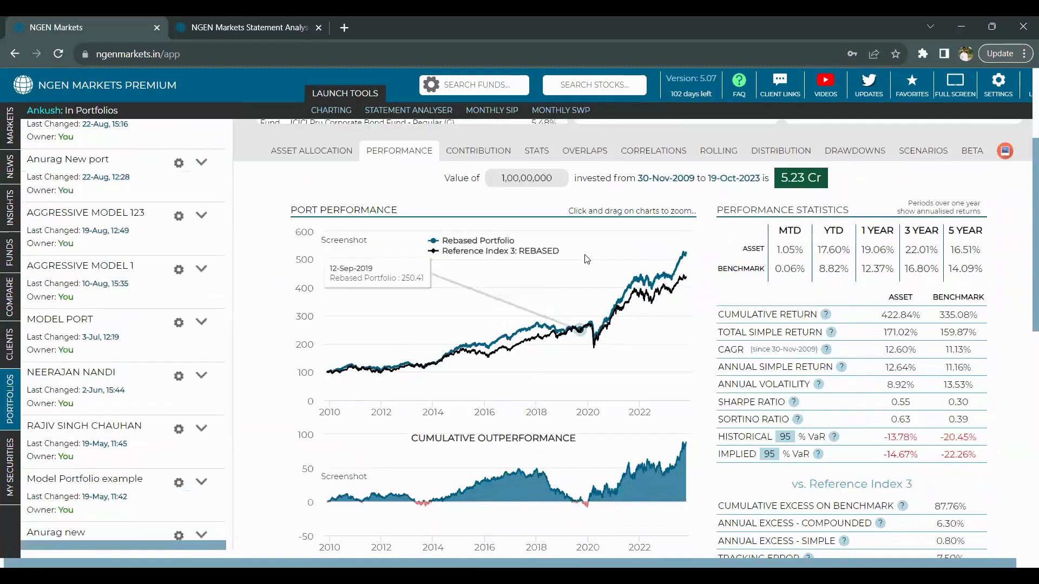
scroll(586, 259, up, 3)
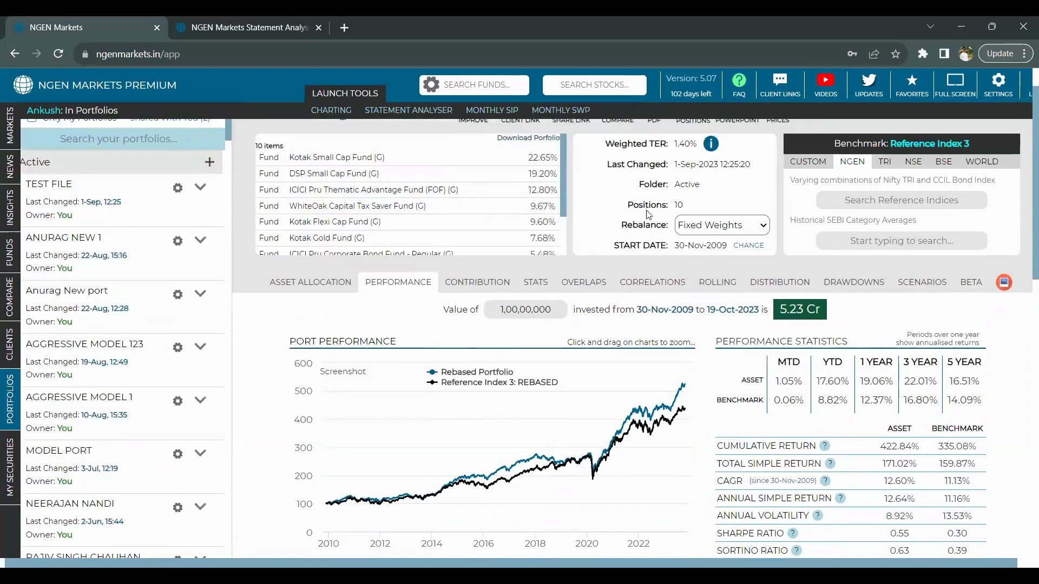
click(748, 246)
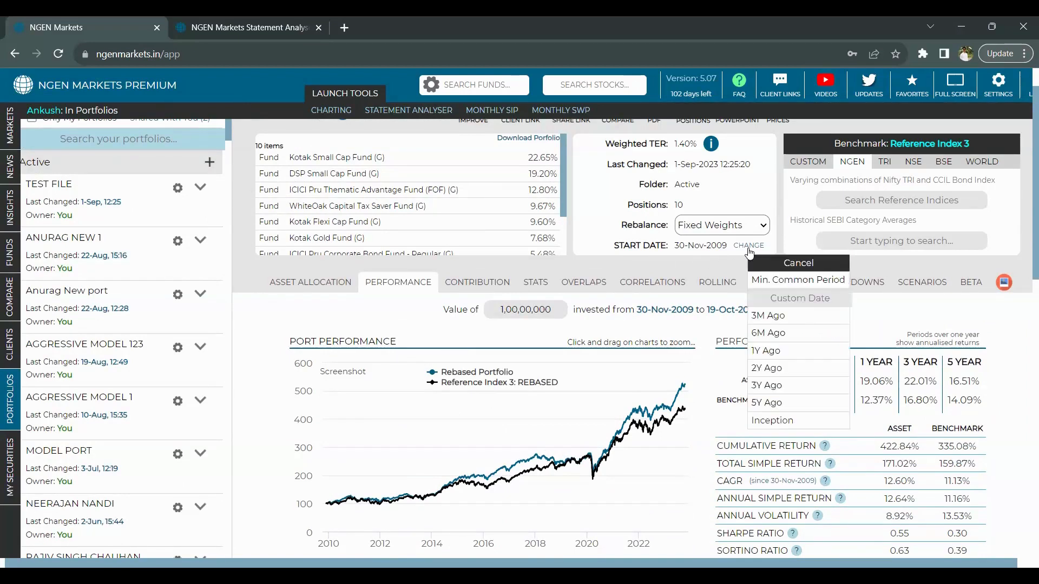
click(769, 388)
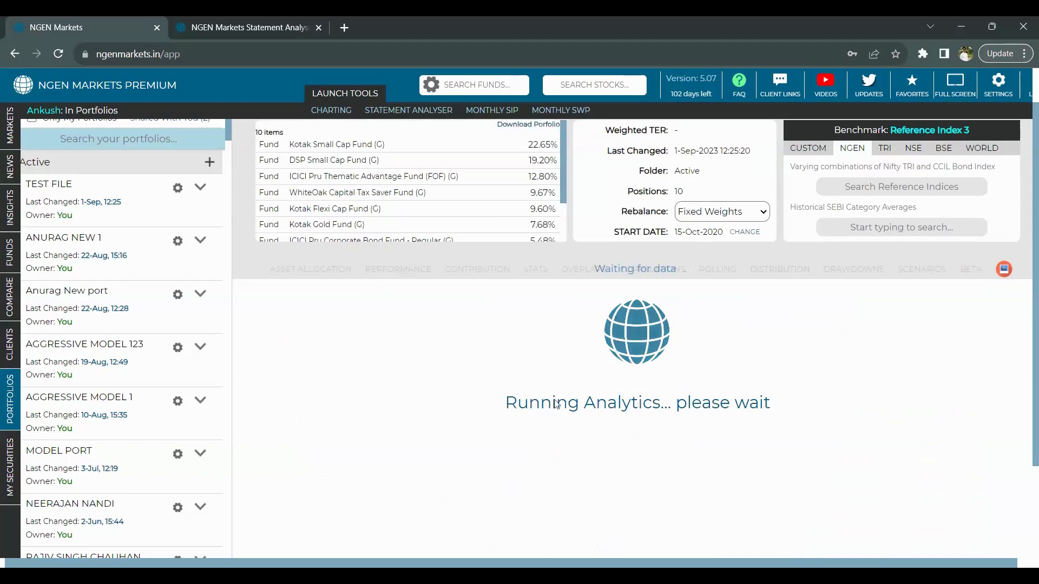
scroll(563, 400, down, 1)
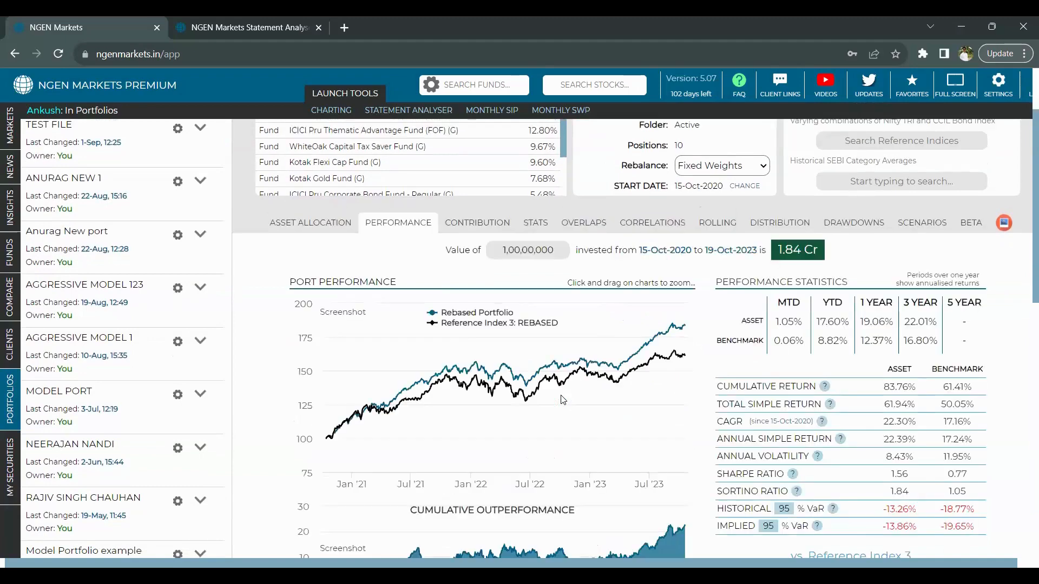
scroll(563, 400, down, 1)
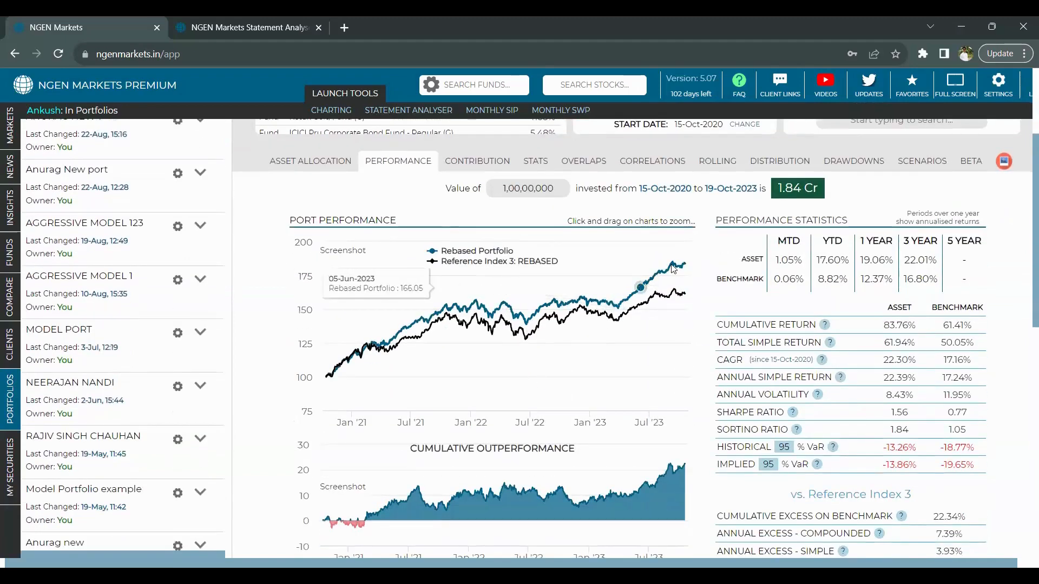
scroll(380, 365, up, 1)
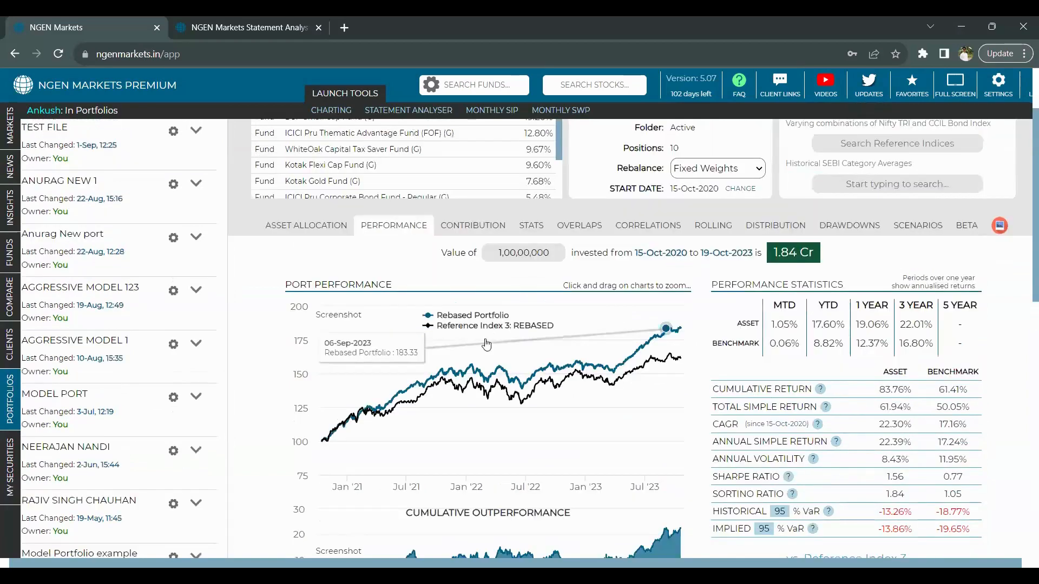
scroll(487, 346, up, 1)
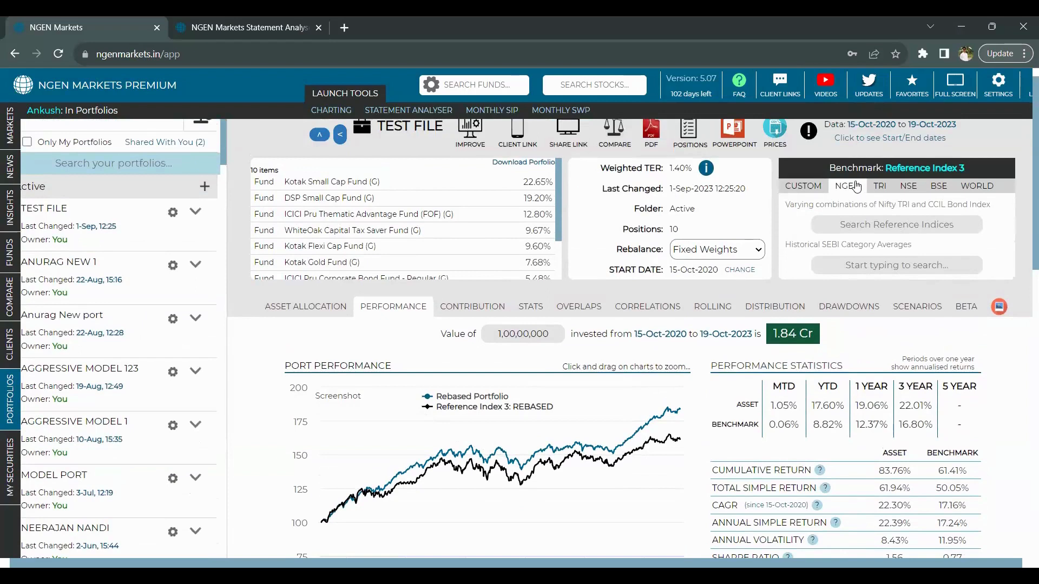
- Show the list of NGEN reference index benchmarks
click(861, 224)
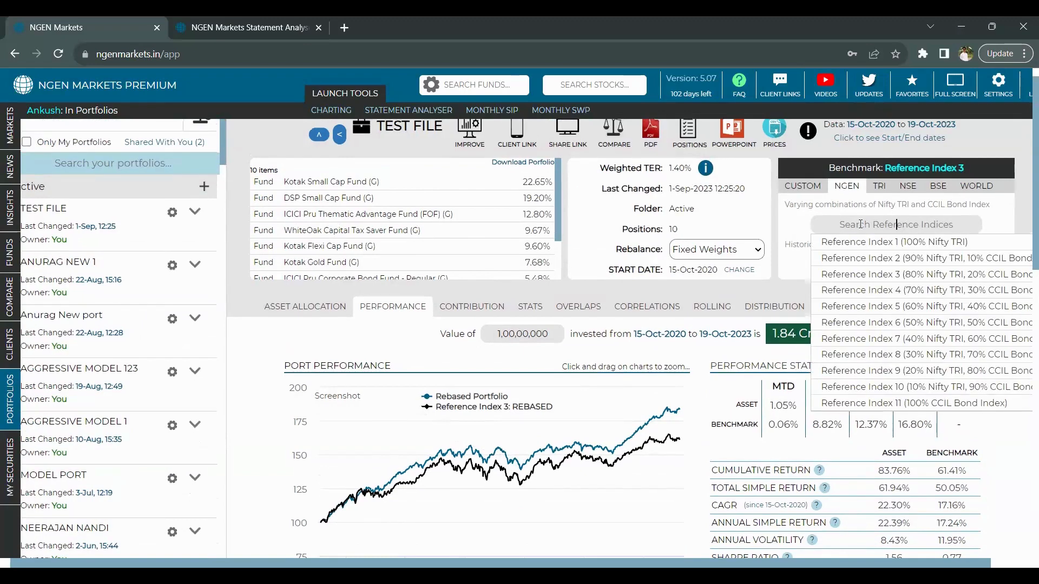
scroll(860, 224, right, 1)
scroll(437, 252, right, 2)
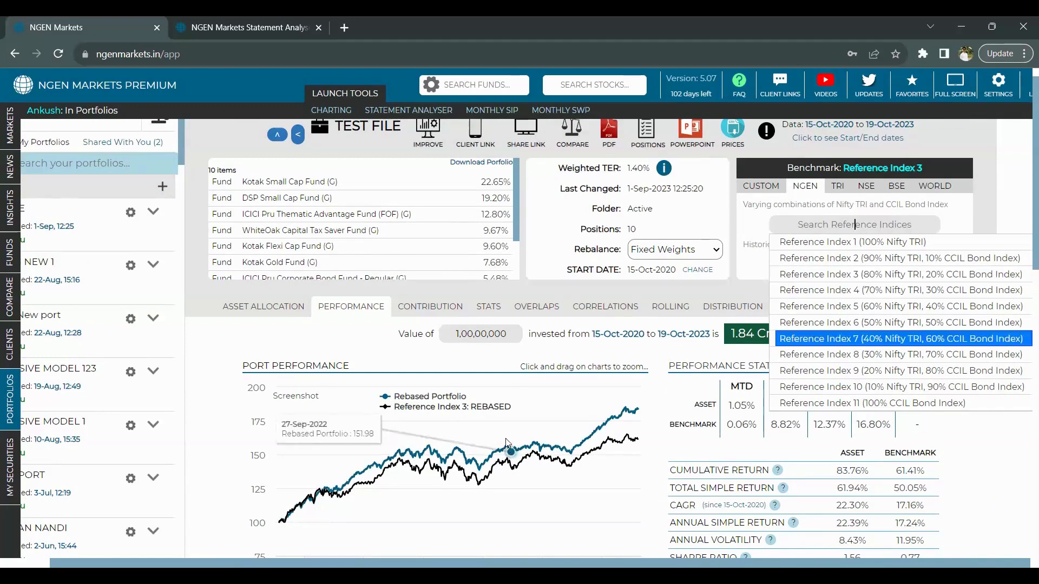
- View the asset allocation: Equity 58.98%, Mutual Funds 20.08%, Debt 17.58%
click(293, 308)
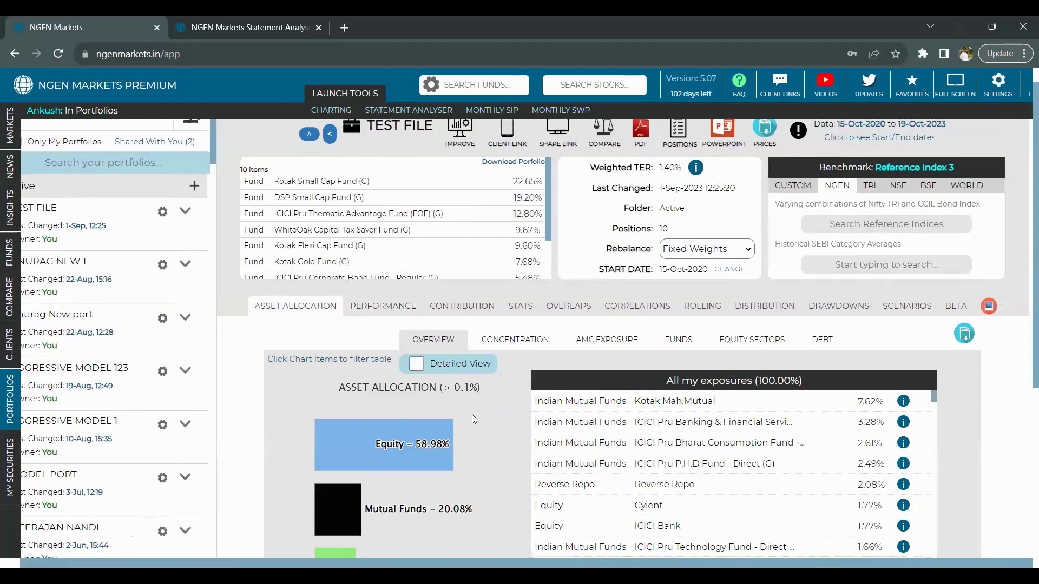
scroll(472, 414, down, 2)
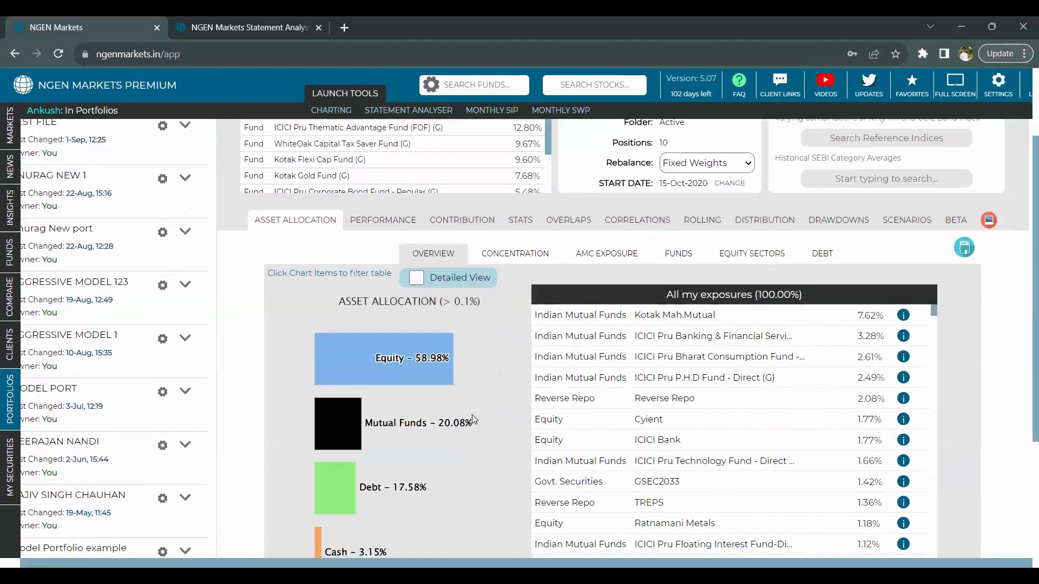
scroll(472, 414, down, 1)
scroll(472, 415, up, 2)
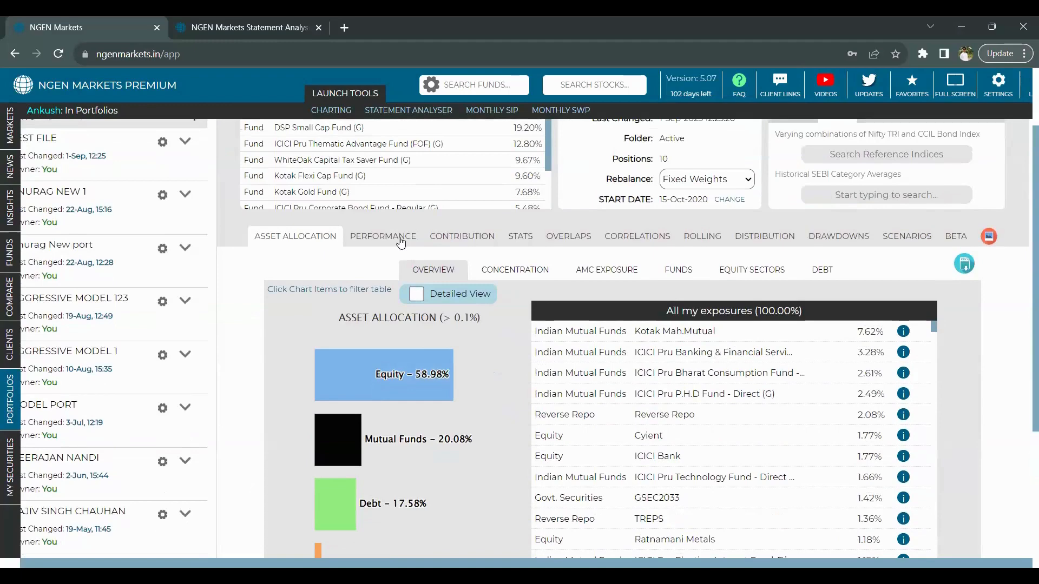
- Return to Performance and review cumulative return 83.76% versus 61.41%, Sharpe 1.56
click(400, 242)
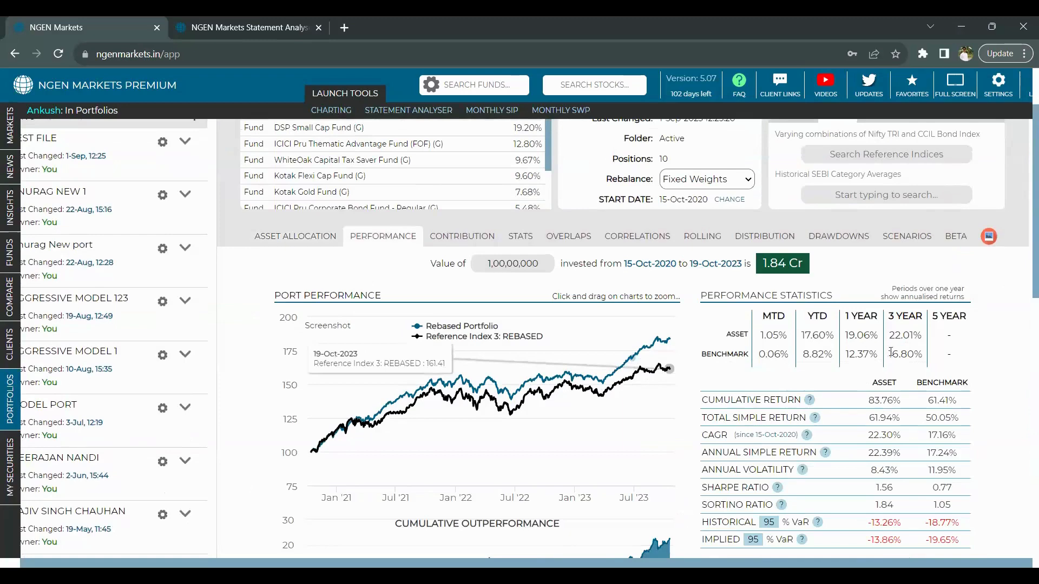
scroll(891, 352, down, 1)
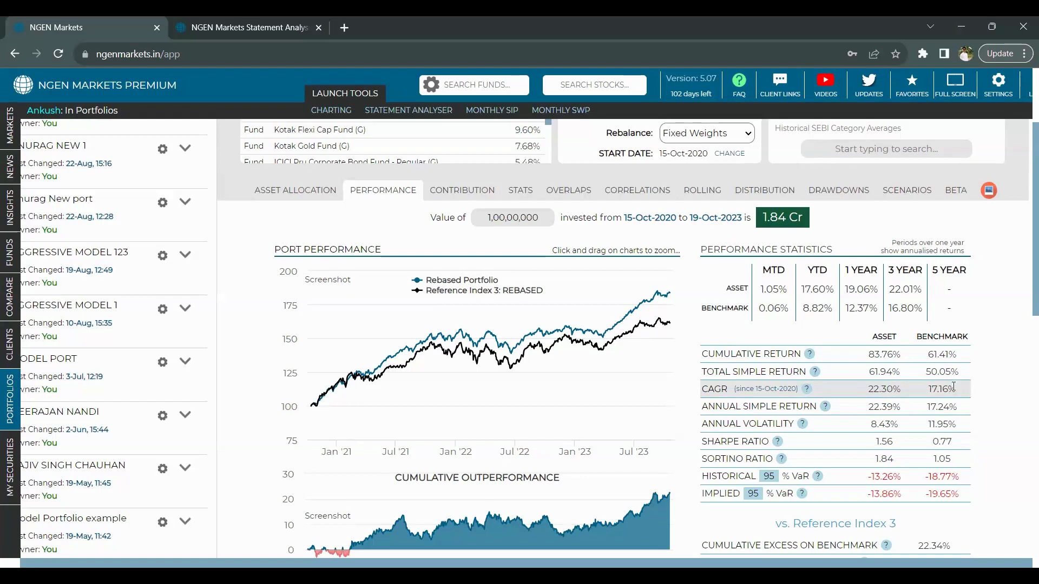
scroll(953, 387, down, 1)
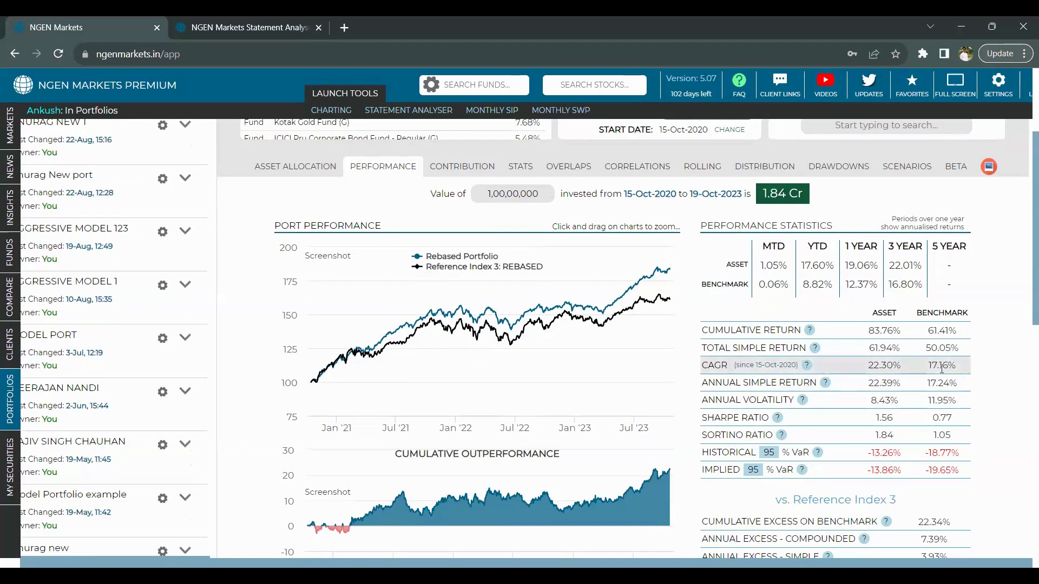
scroll(936, 377, down, 1)
scroll(936, 377, up, 2)
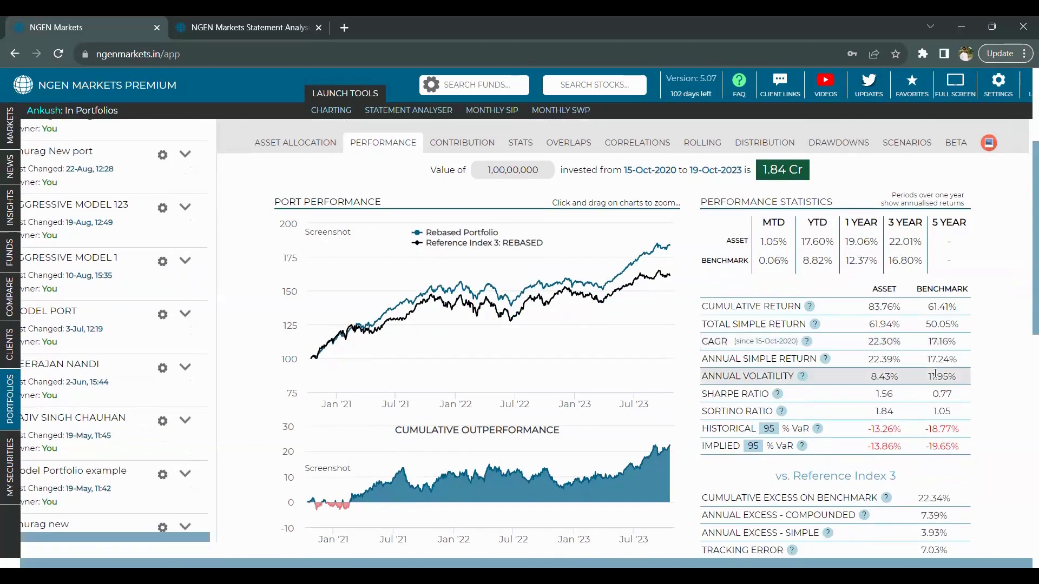
scroll(936, 377, up, 1)
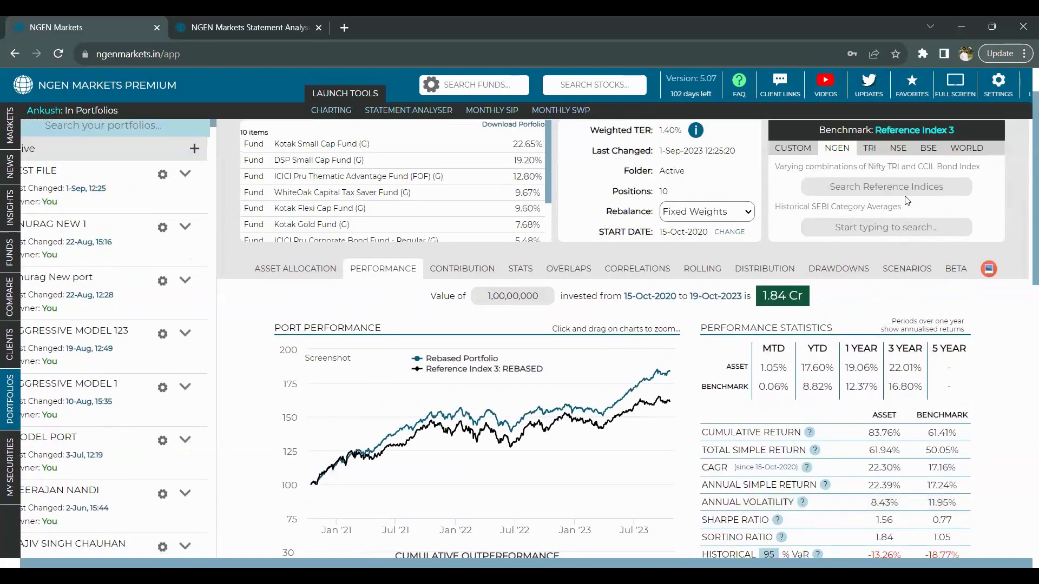
- Browse the NSE then S&P BSE index lists, closing them without replacing Reference Index 3
click(898, 153)
click(929, 150)
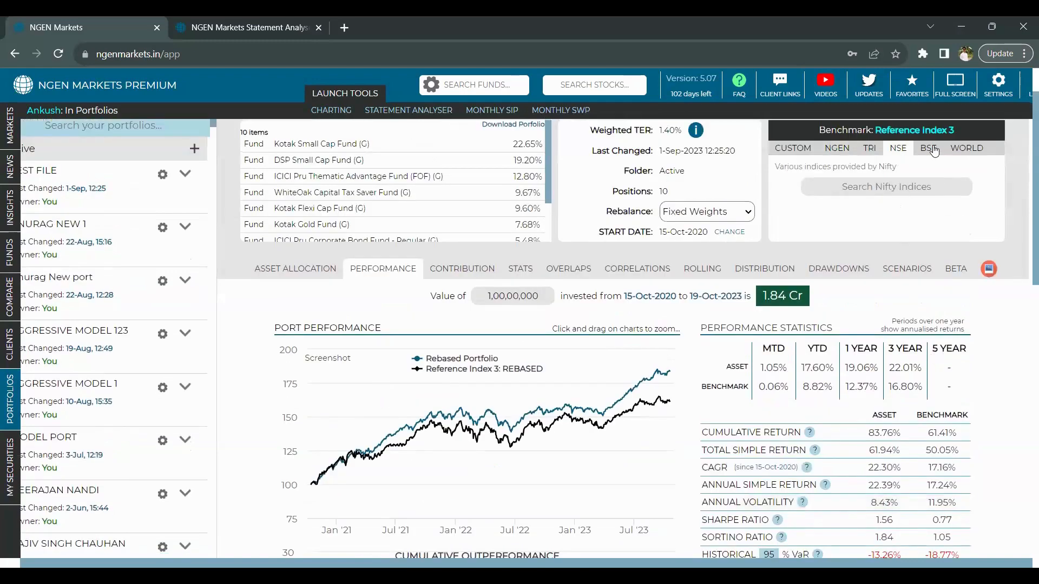
click(908, 193)
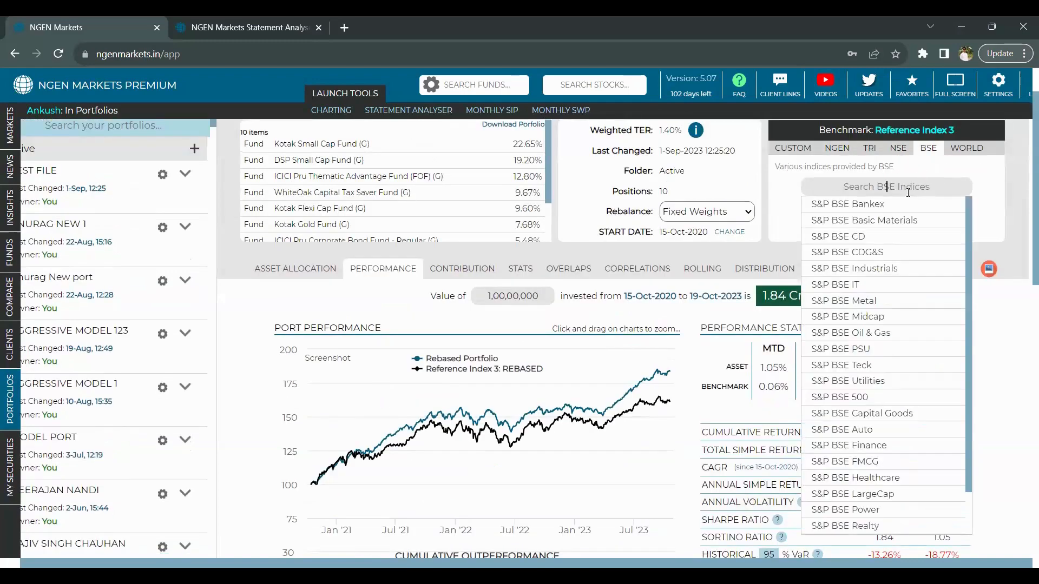
scroll(901, 324, down, 1)
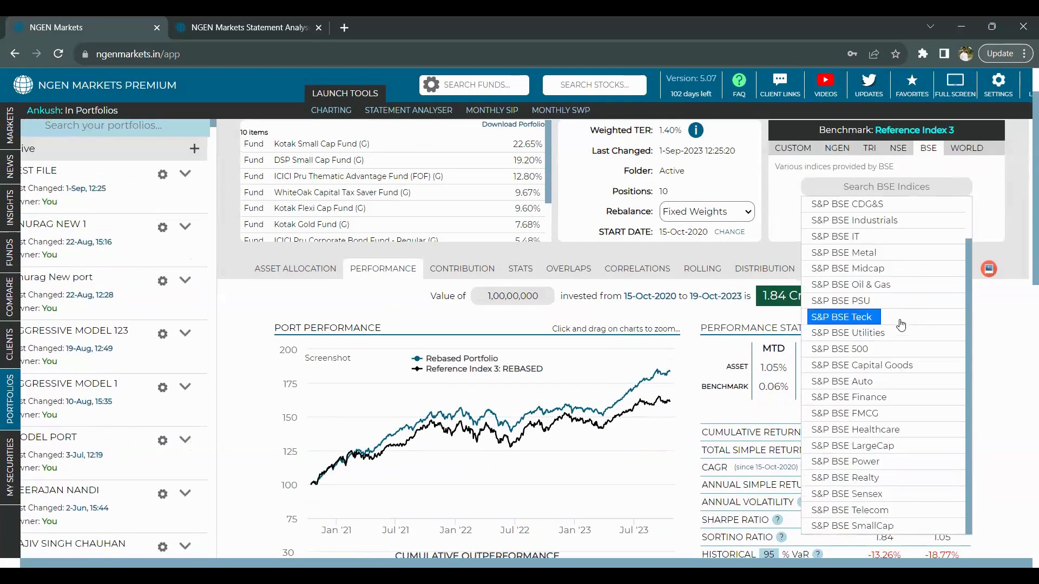
scroll(1006, 328, down, 1)
click(1007, 327)
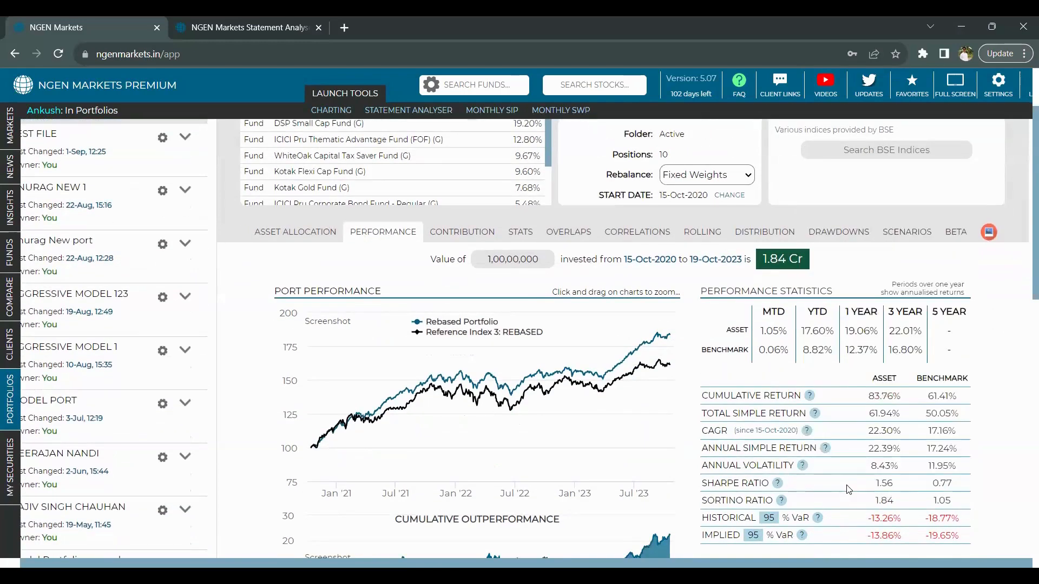
scroll(848, 490, down, 2)
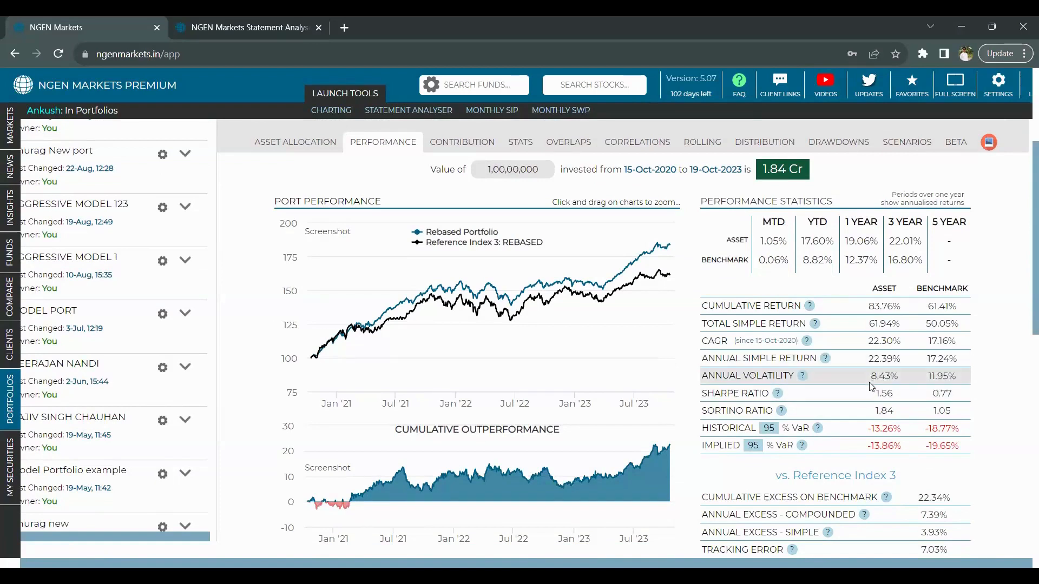
scroll(875, 396, down, 1)
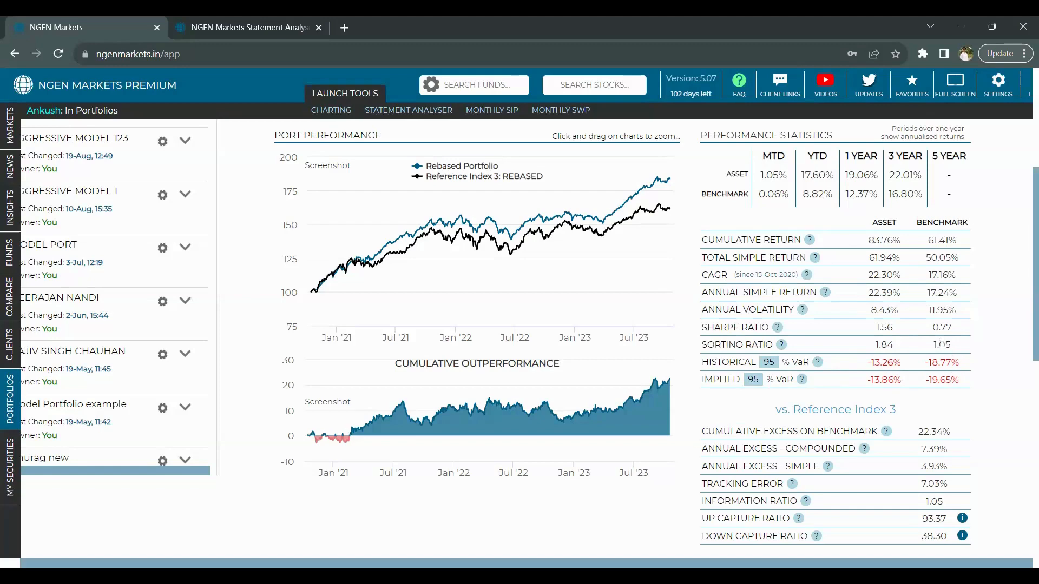
scroll(942, 343, down, 2)
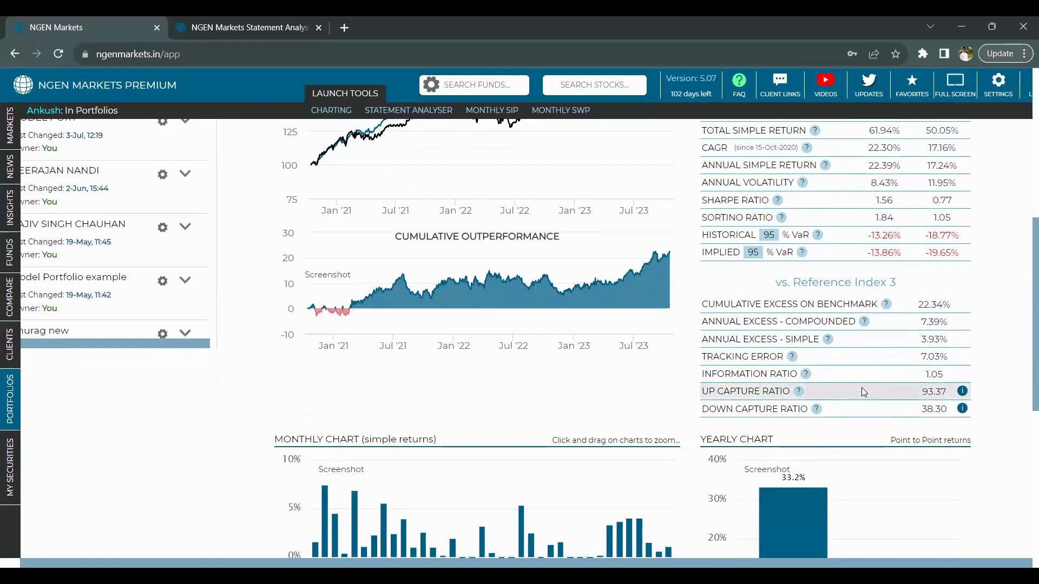
click(962, 393)
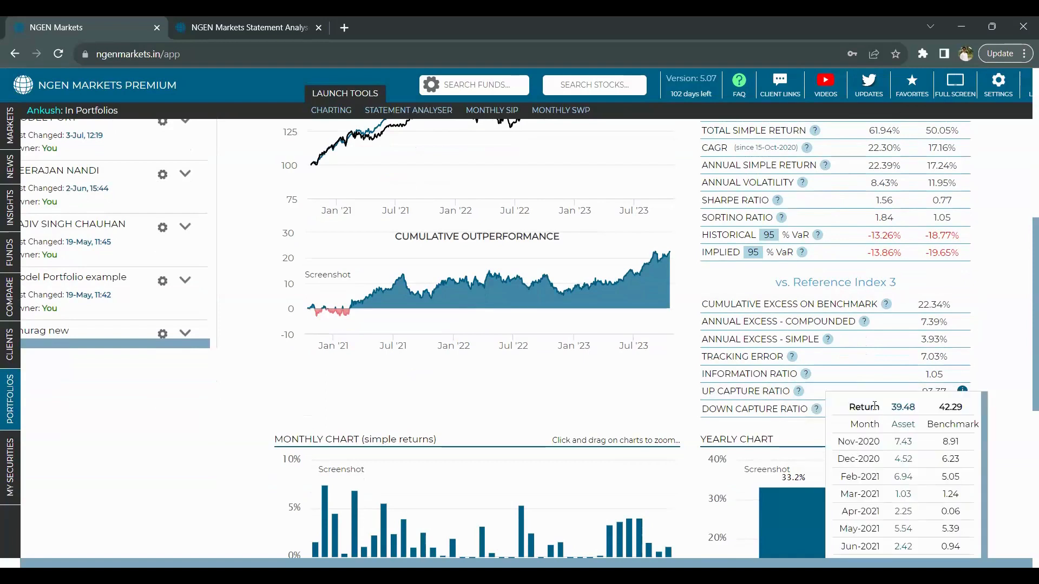
scroll(865, 403, down, 1)
scroll(863, 404, up, 1)
scroll(814, 362, down, 2)
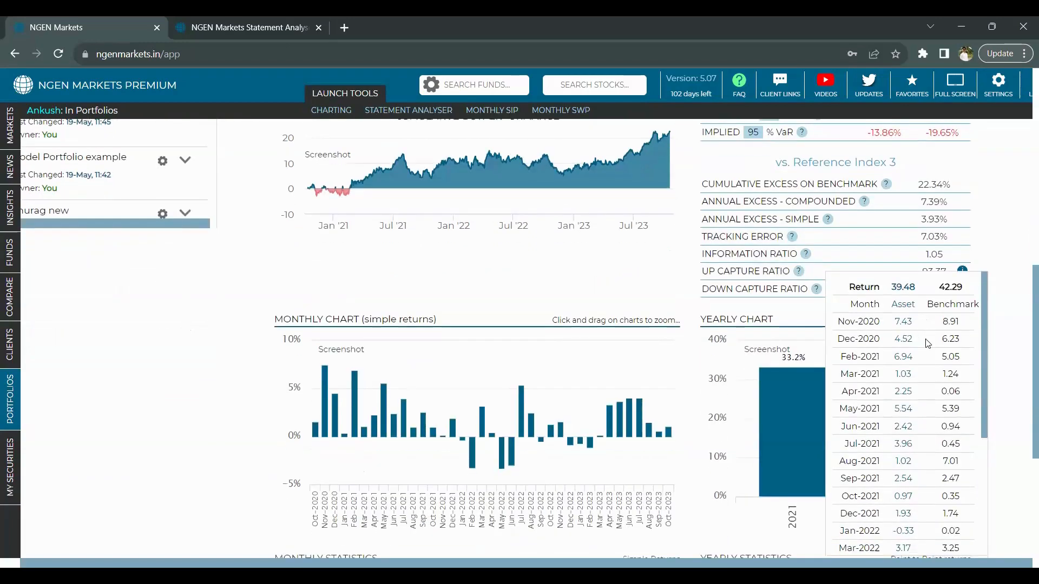
scroll(930, 372, down, 2)
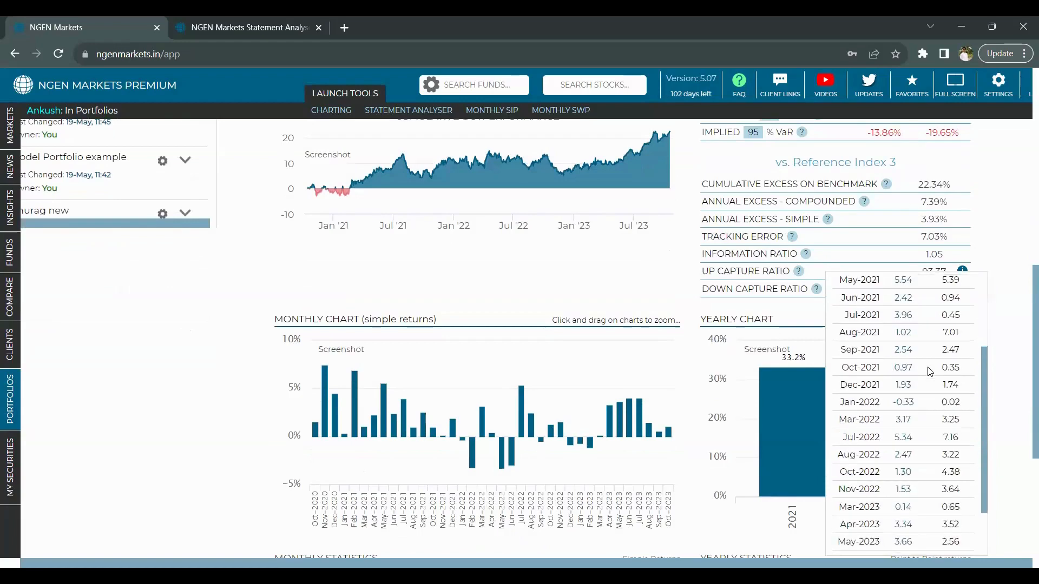
scroll(930, 372, down, 2)
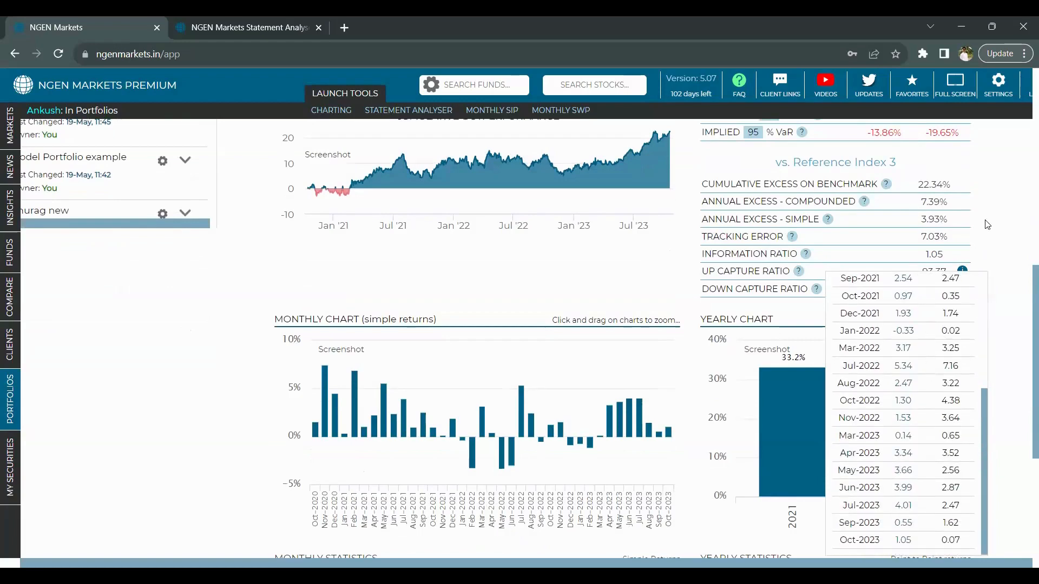
scroll(987, 224, down, 1)
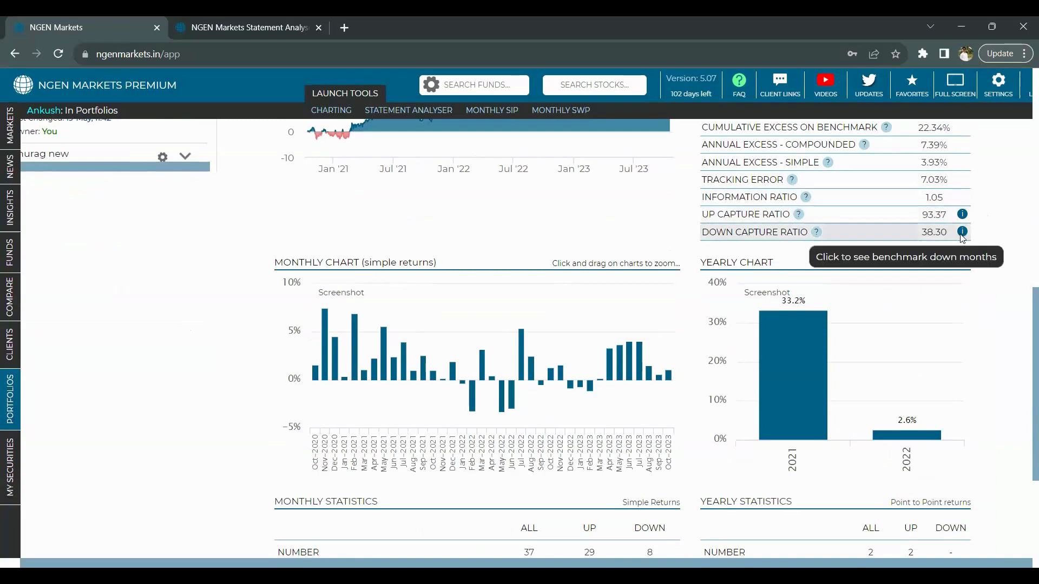
scroll(942, 316, down, 1)
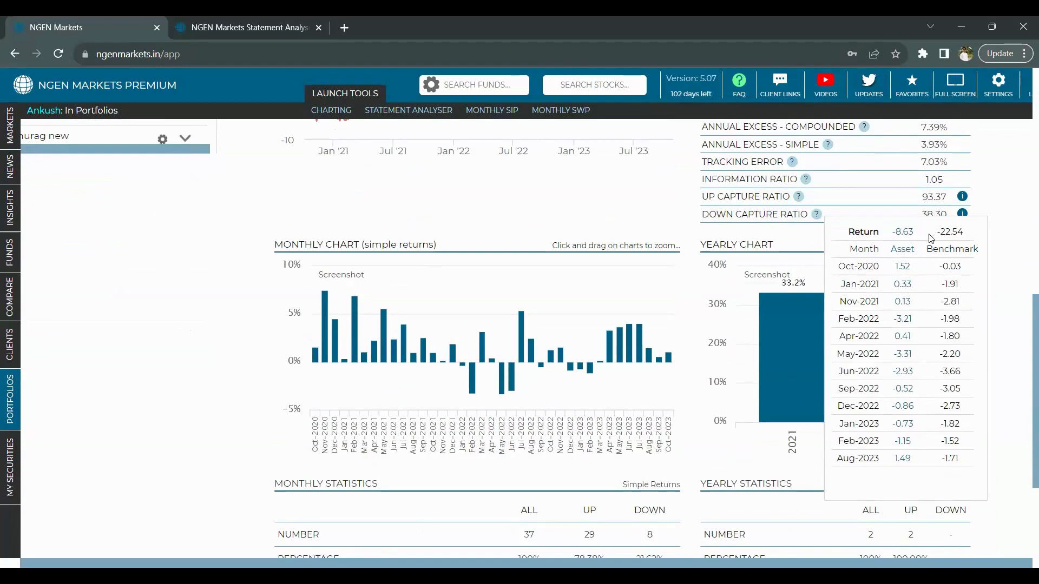
click(999, 203)
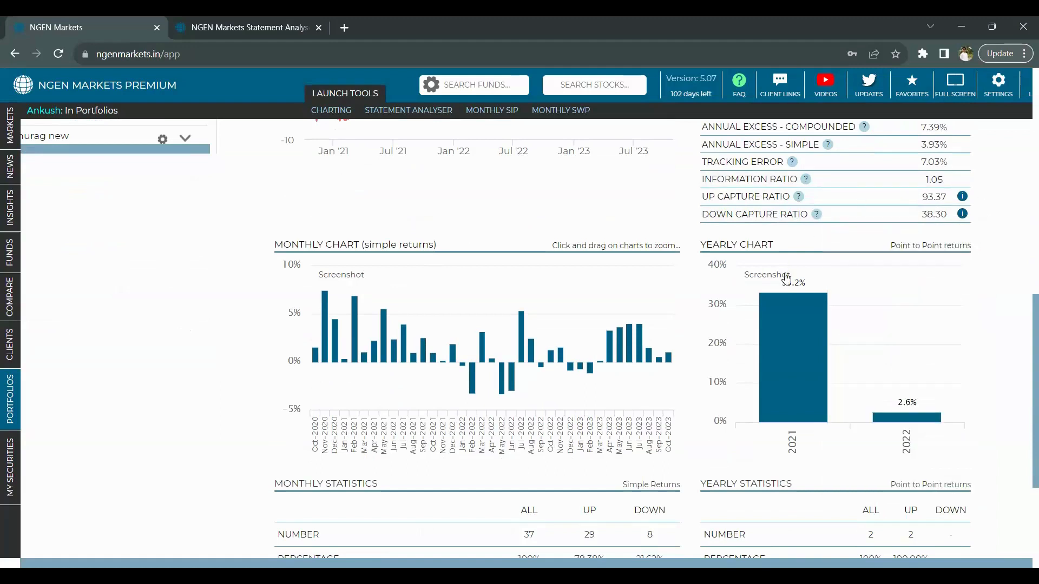
mouse_move(785, 277)
scroll(786, 278, down, 1)
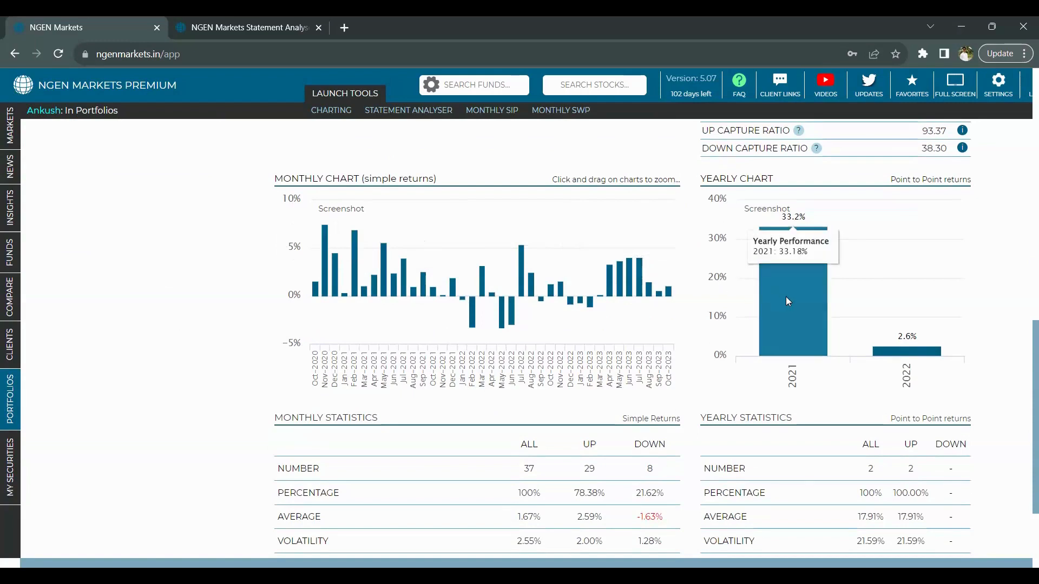
scroll(788, 301, down, 1)
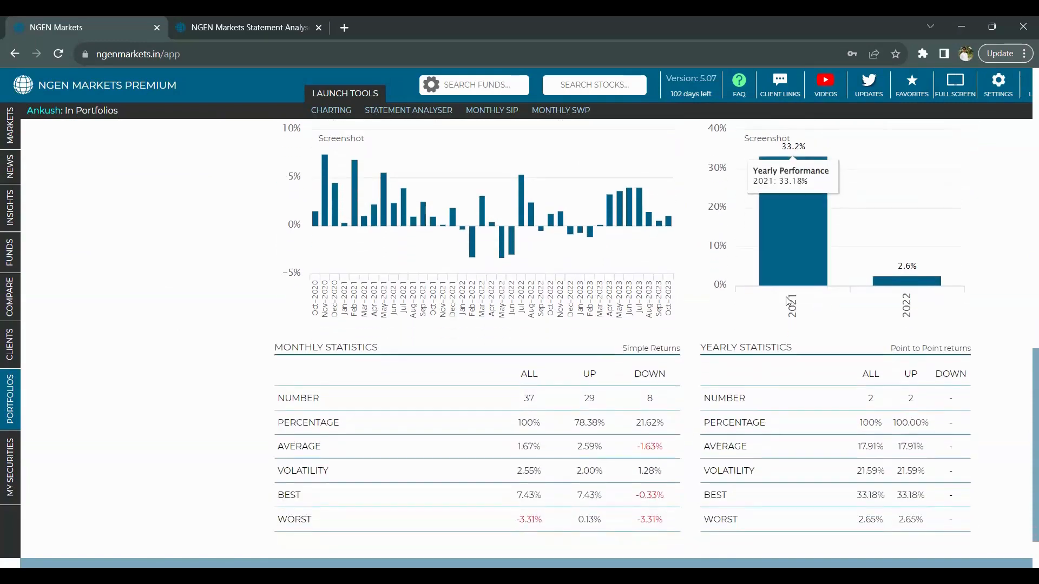
scroll(787, 298, down, 1)
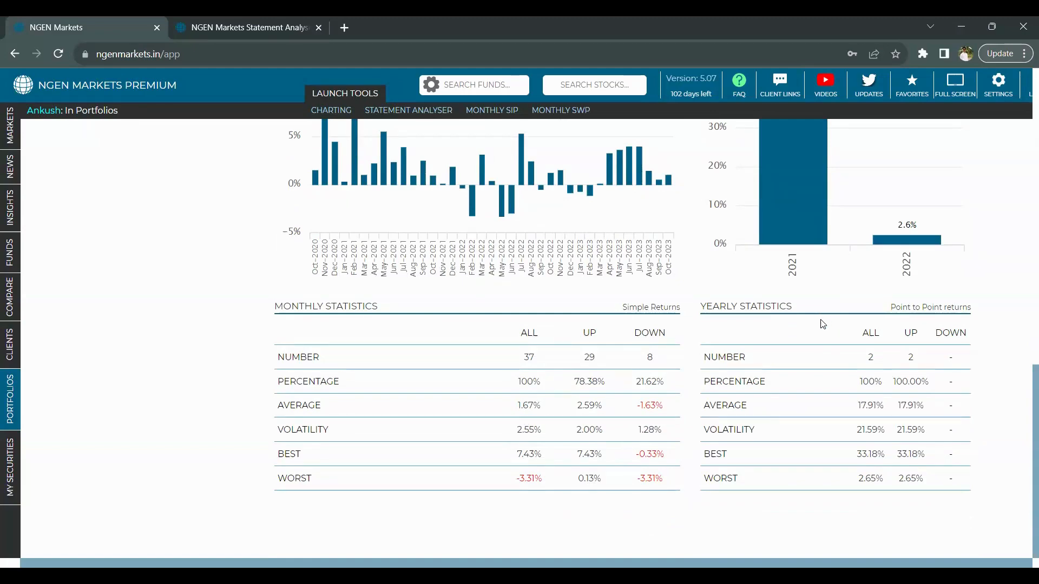
scroll(823, 324, up, 4)
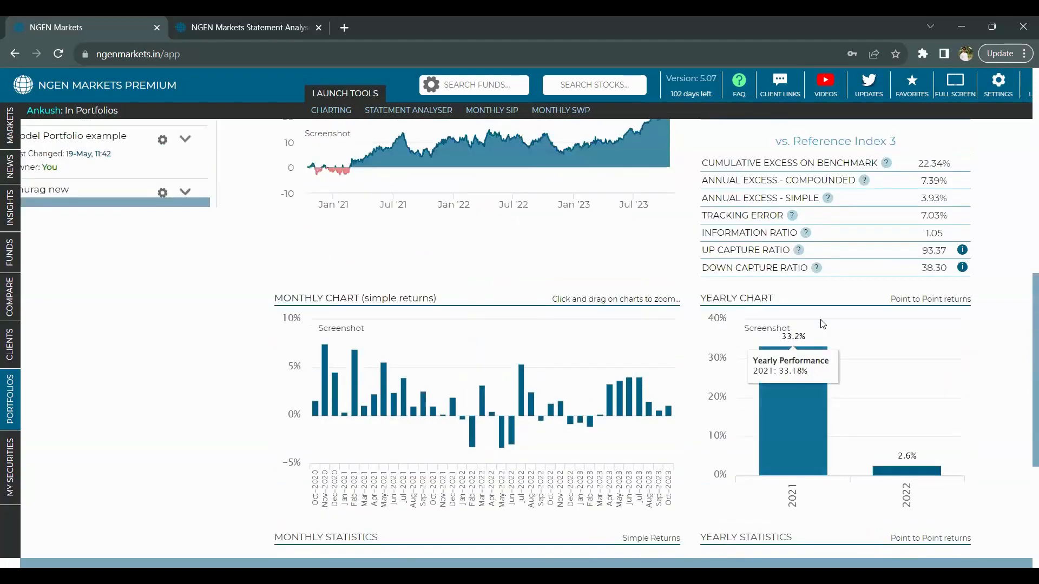
scroll(823, 323, up, 4)
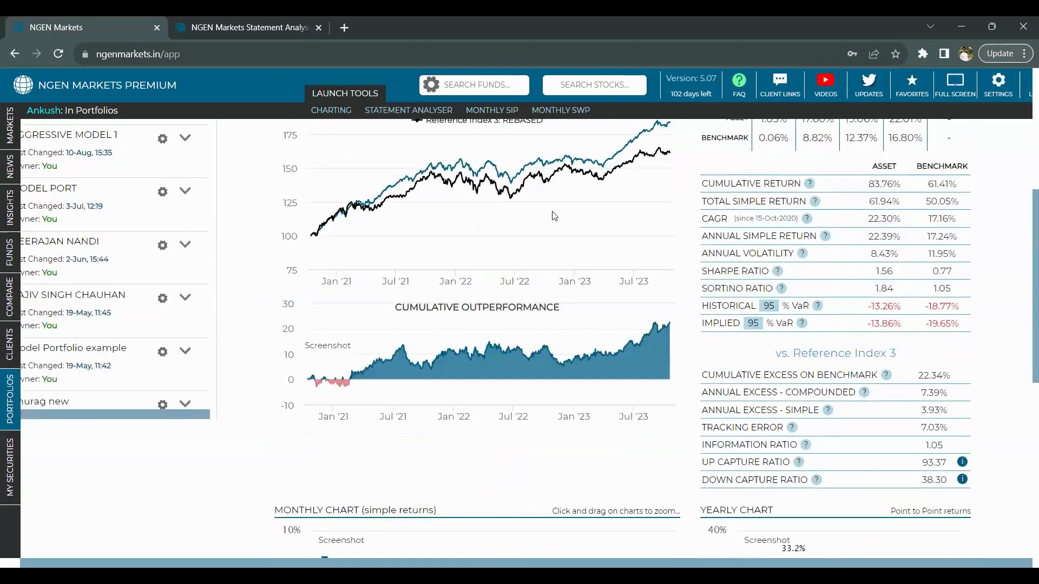
scroll(485, 218, up, 2)
scroll(478, 249, up, 3)
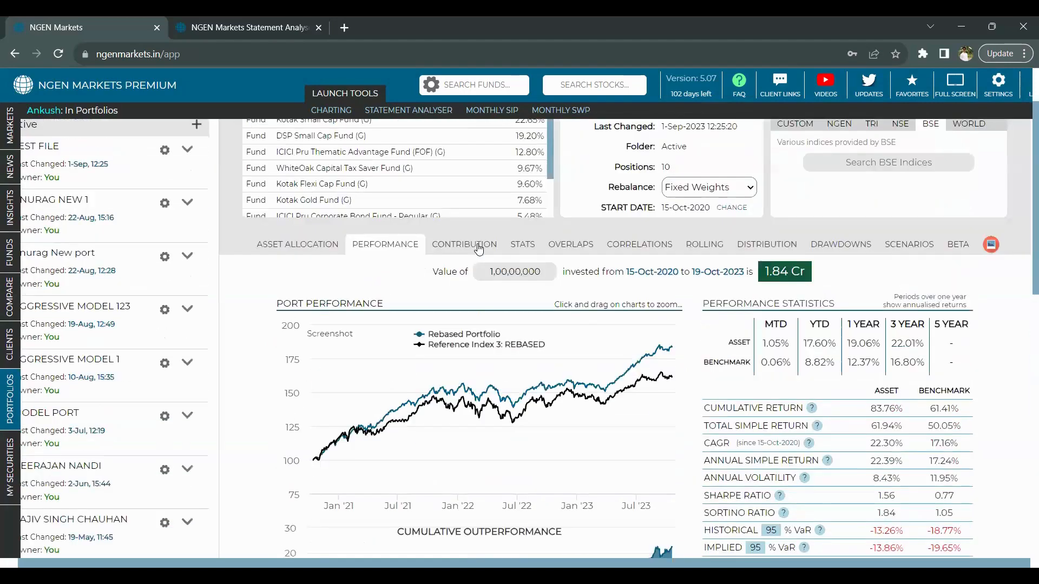
- Review the Sources of Portfolio Returns table, led by Kotak Small Cap Fund (G) at 26.06%
click(479, 246)
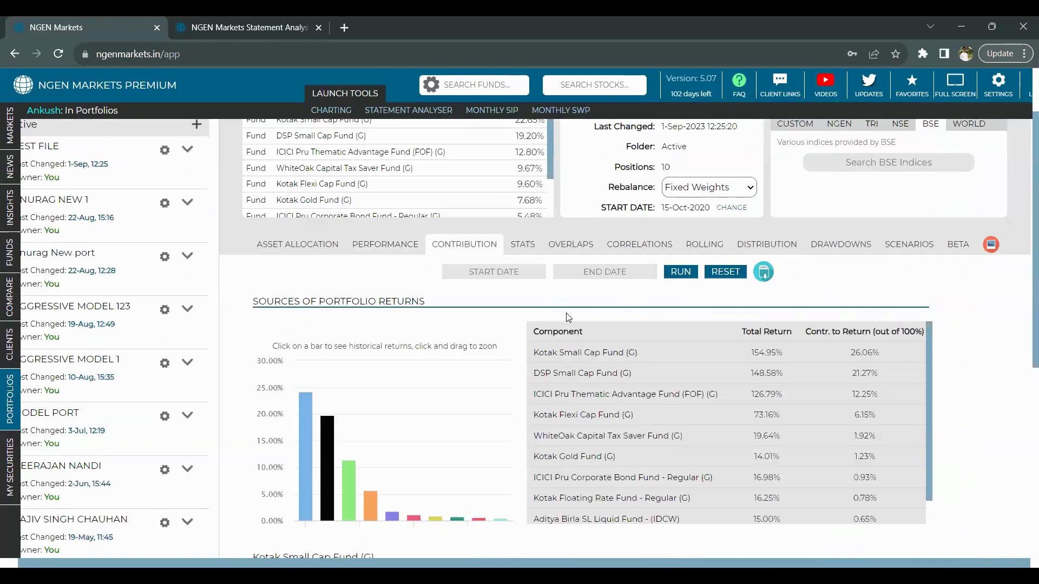
scroll(568, 317, down, 1)
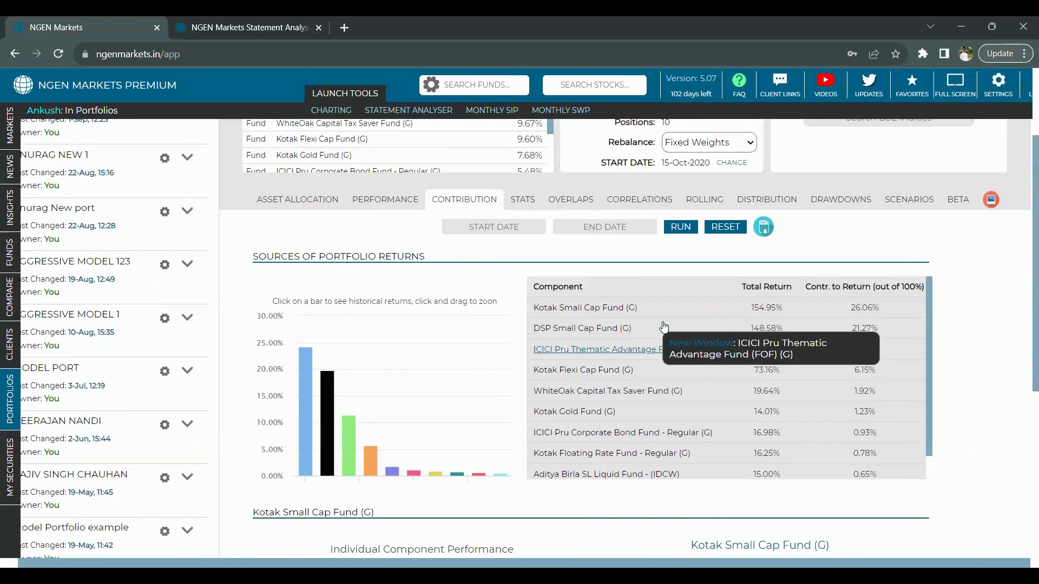
scroll(664, 327, down, 1)
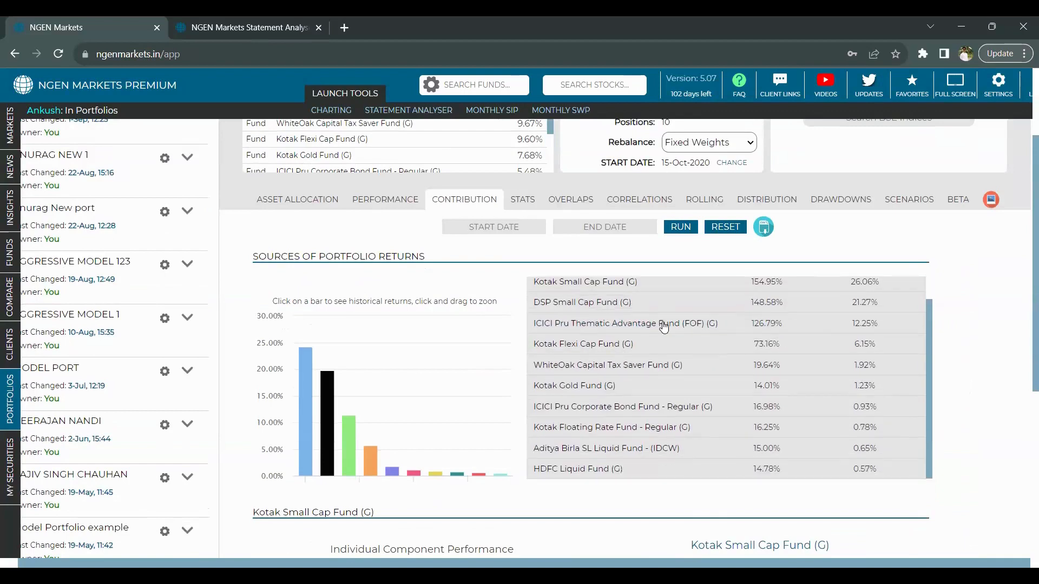
scroll(663, 325, up, 1)
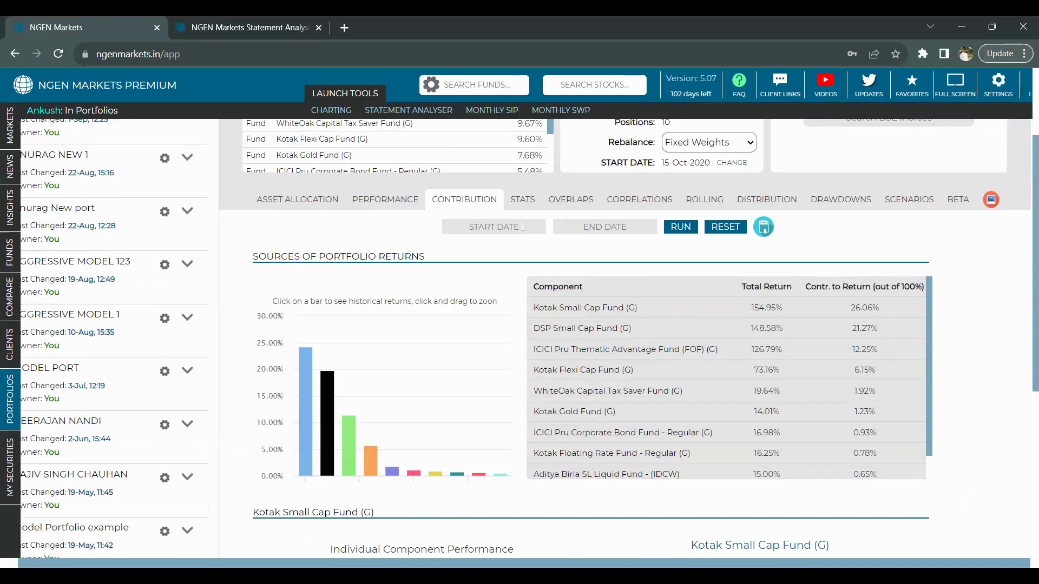
- Set the contribution analysis start date to 01-May-2020
click(523, 226)
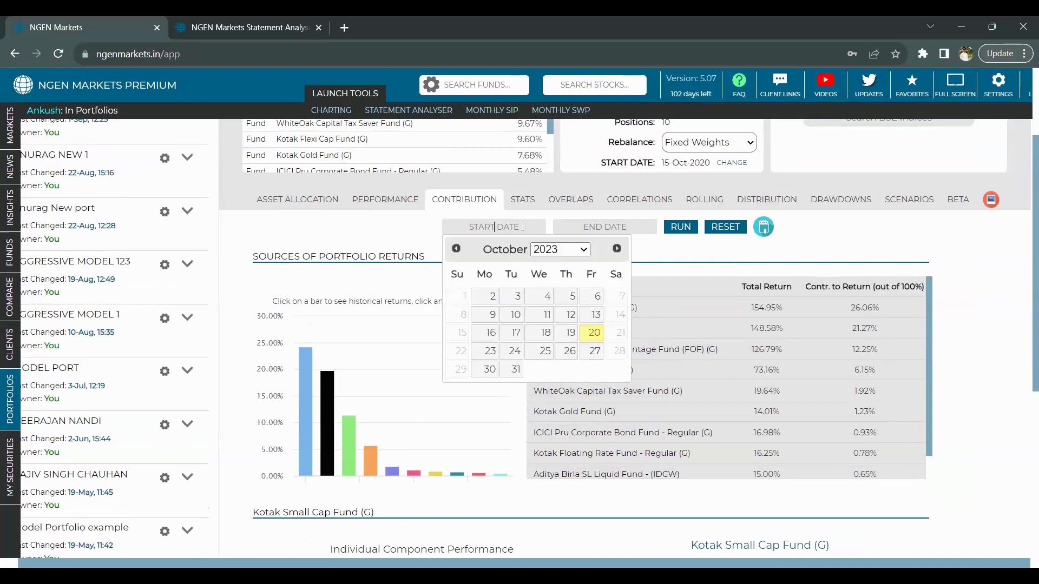
click(550, 249)
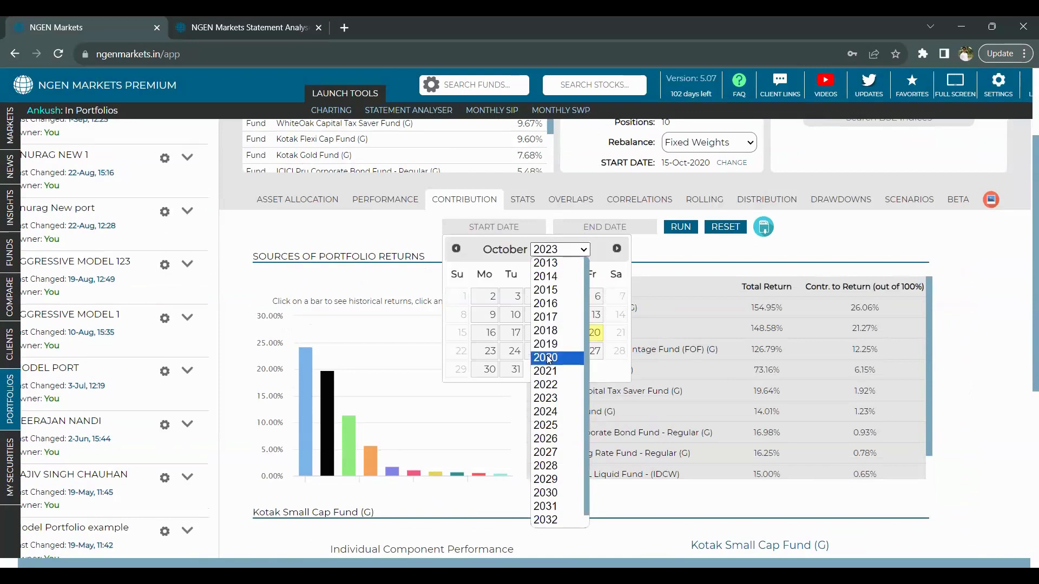
click(548, 359)
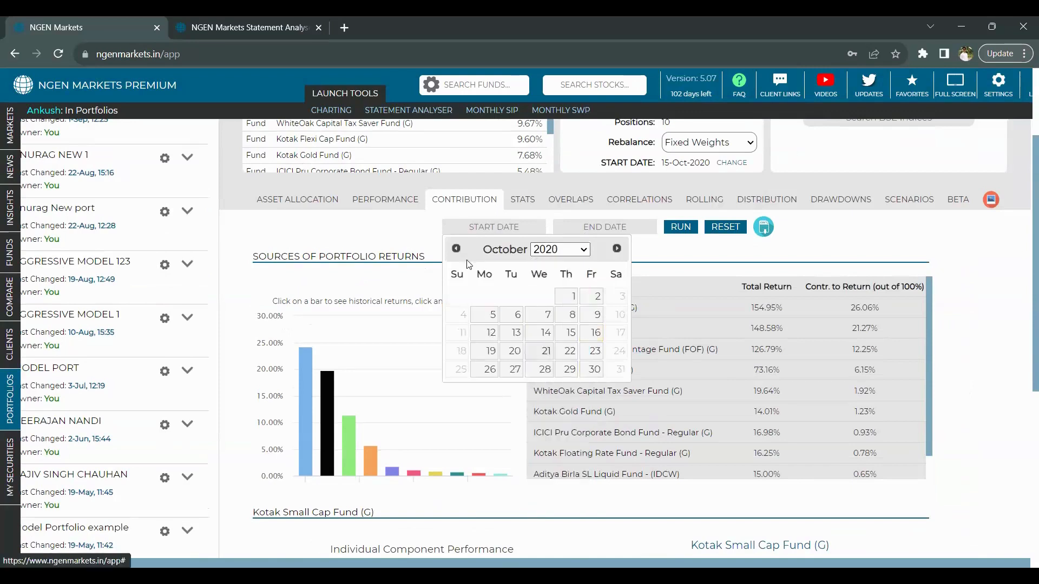
click(457, 250)
click(458, 250)
click(458, 250)
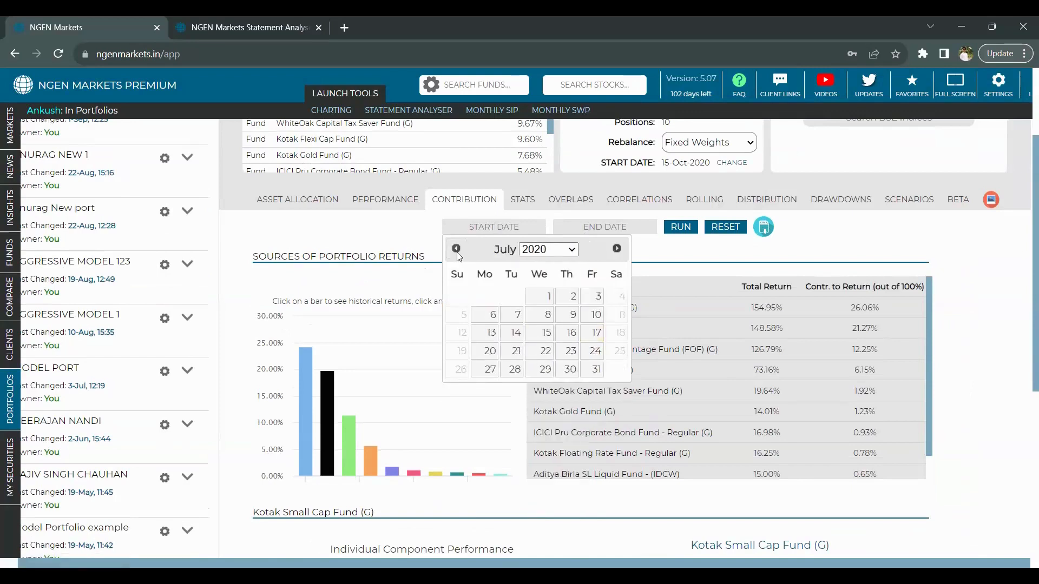
click(457, 250)
click(457, 250)
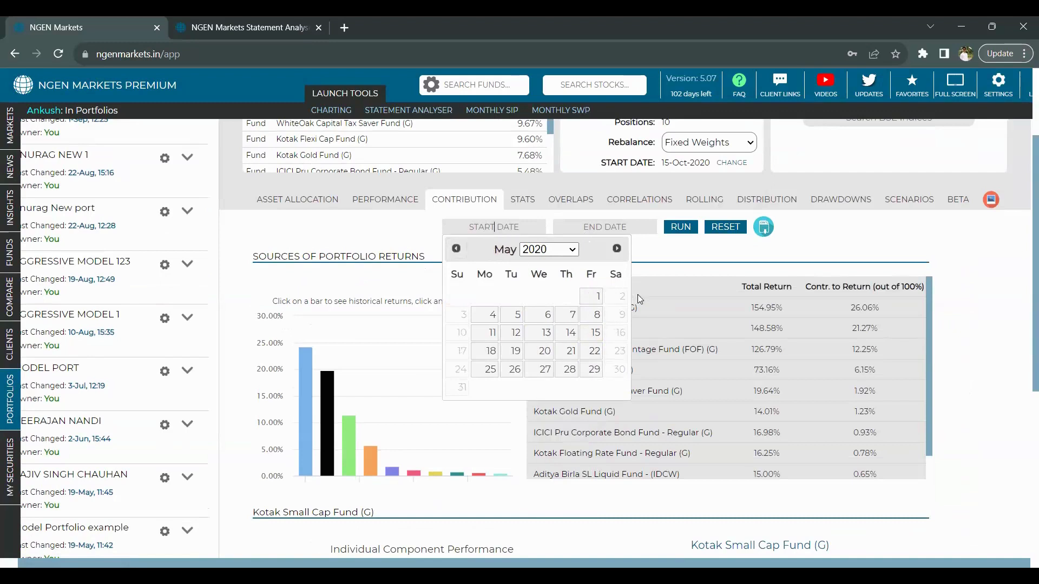
click(585, 302)
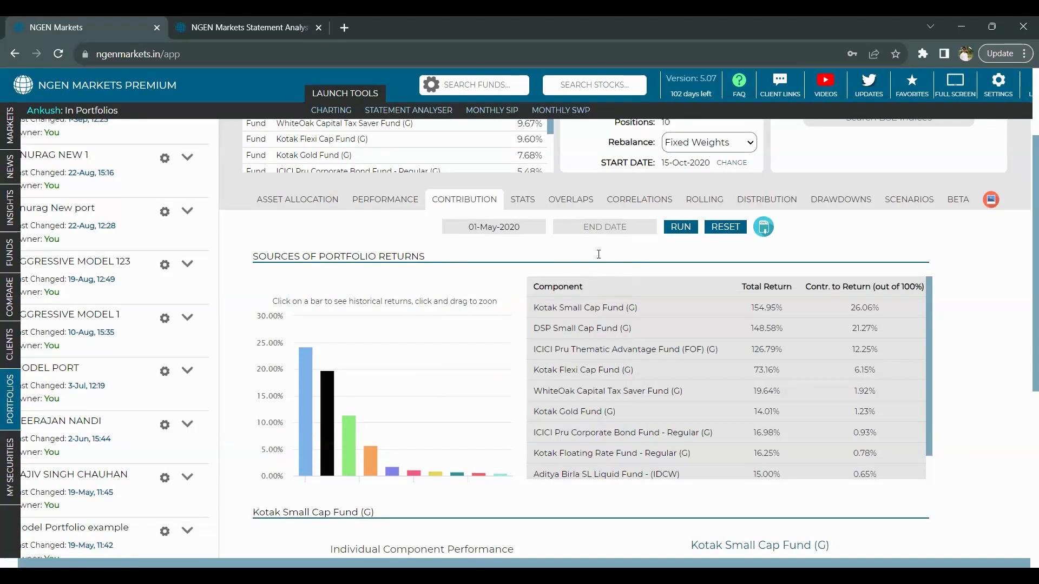
- Set the end date to 03-May-2021 and rerun the contribution calculation
click(605, 227)
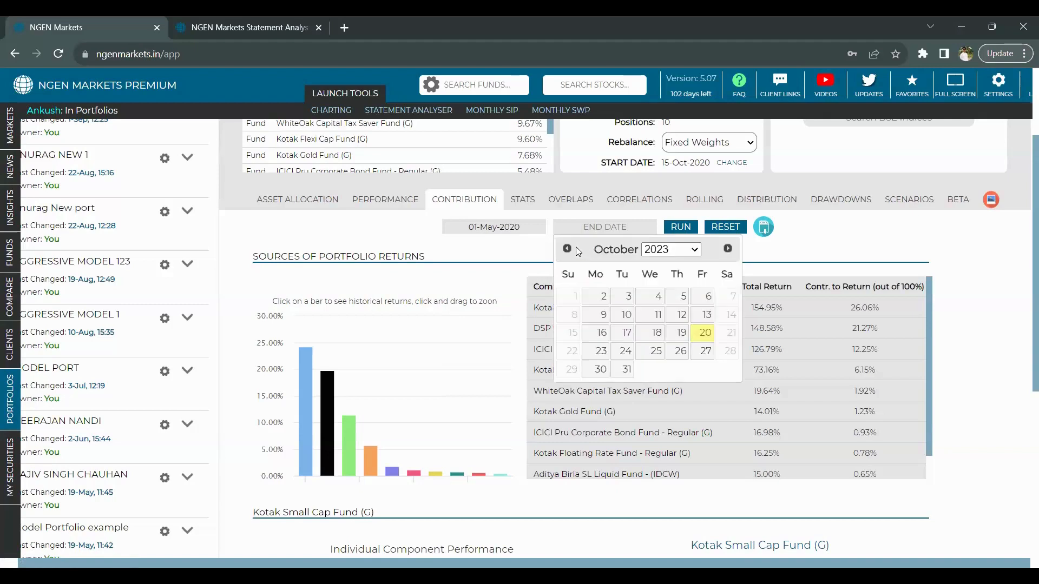
click(676, 250)
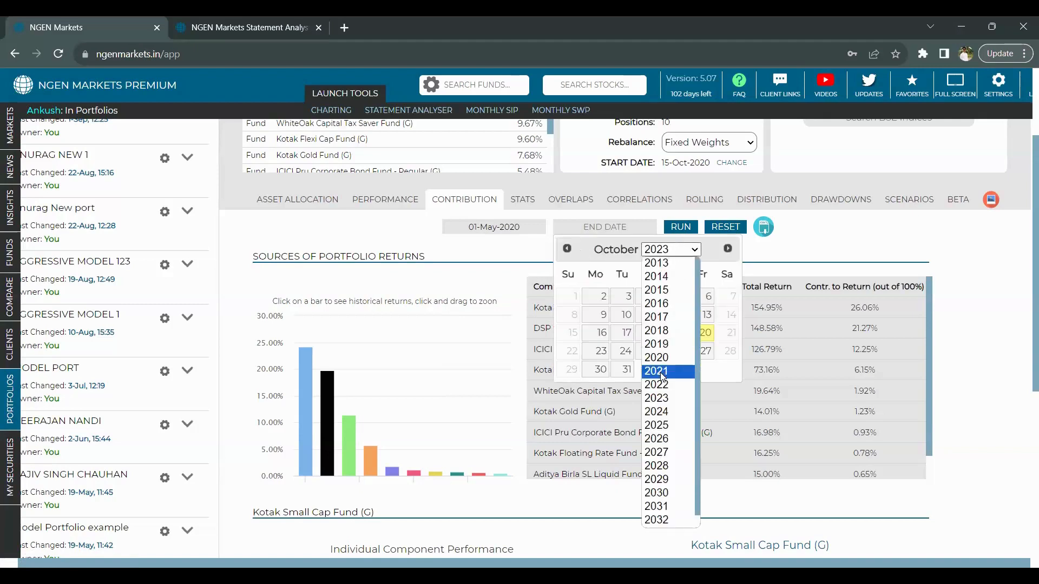
click(663, 373)
click(568, 249)
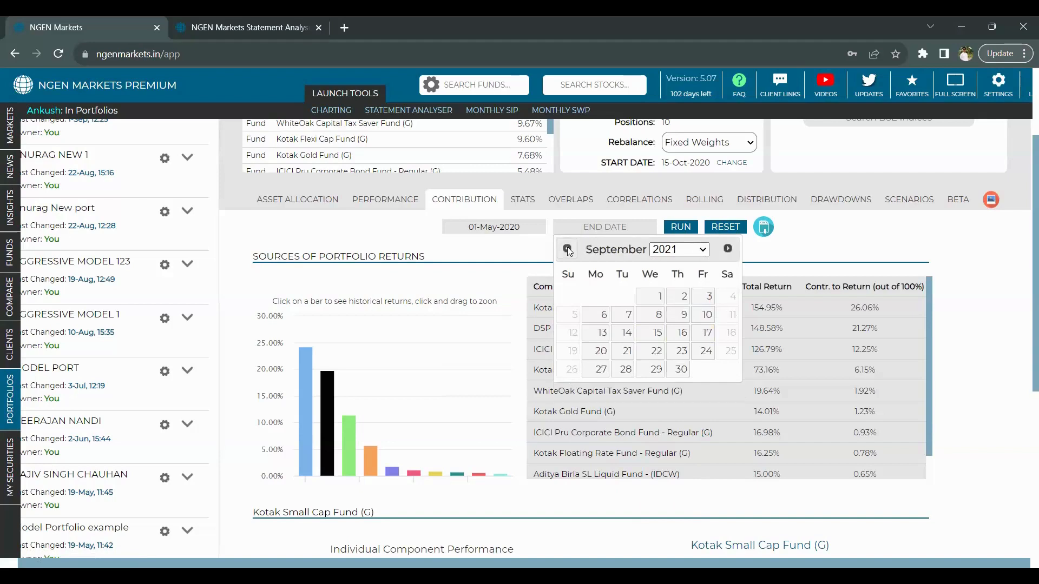
click(568, 249)
click(567, 249)
click(568, 250)
click(568, 250)
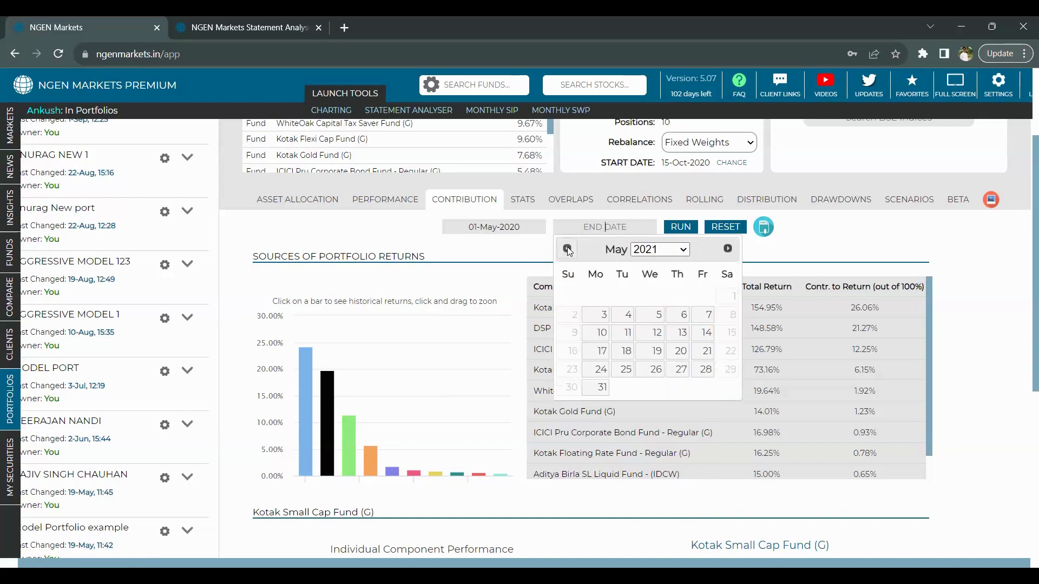
click(599, 317)
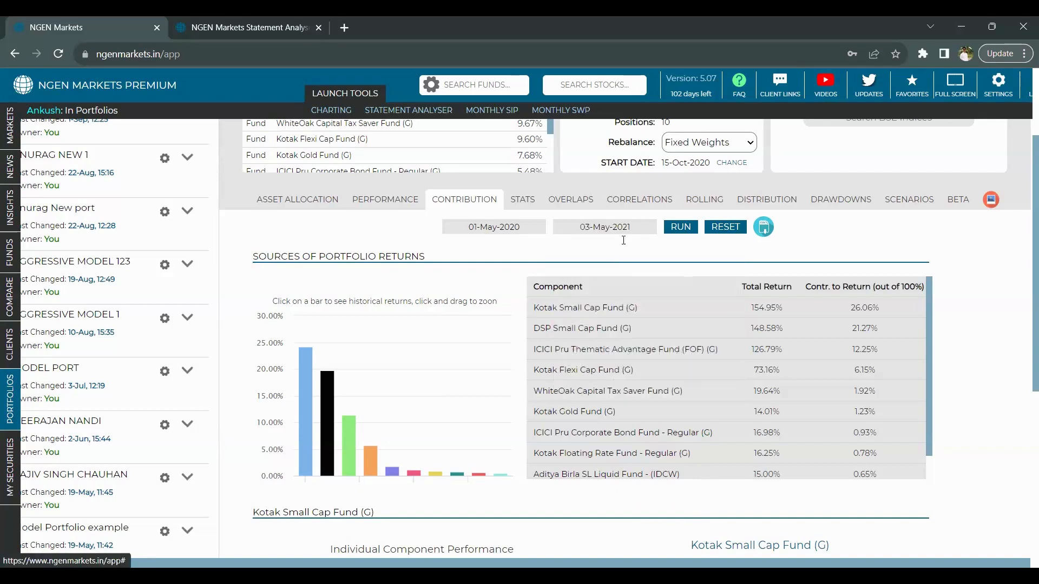
click(680, 227)
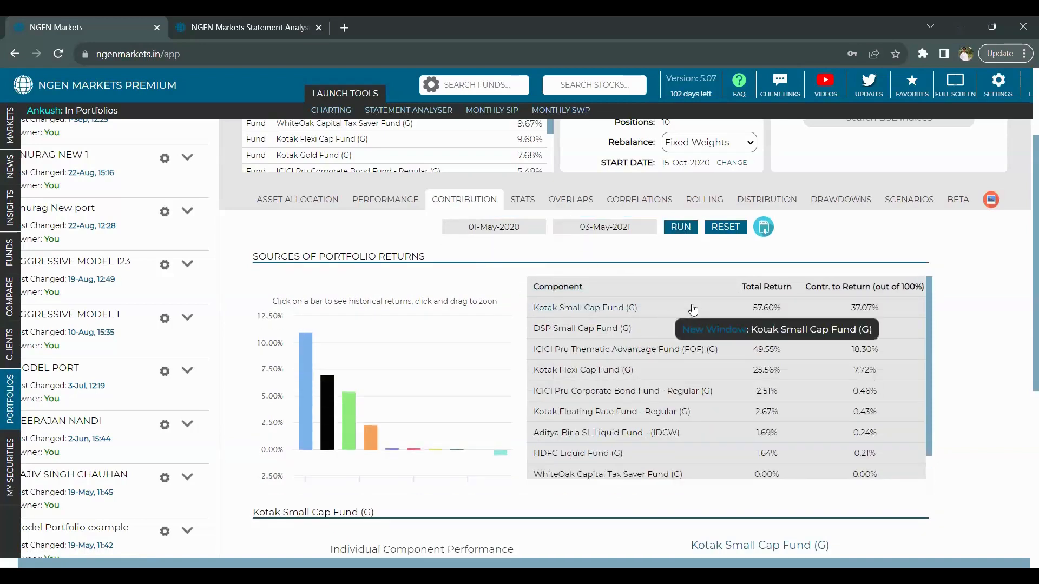
scroll(693, 309, down, 1)
scroll(693, 310, up, 1)
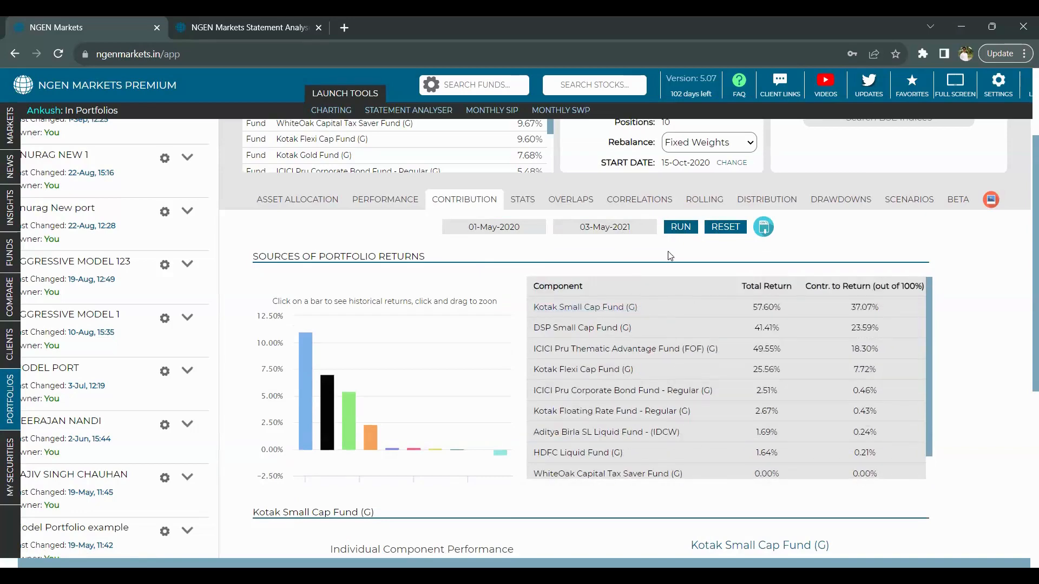
scroll(670, 256, down, 1)
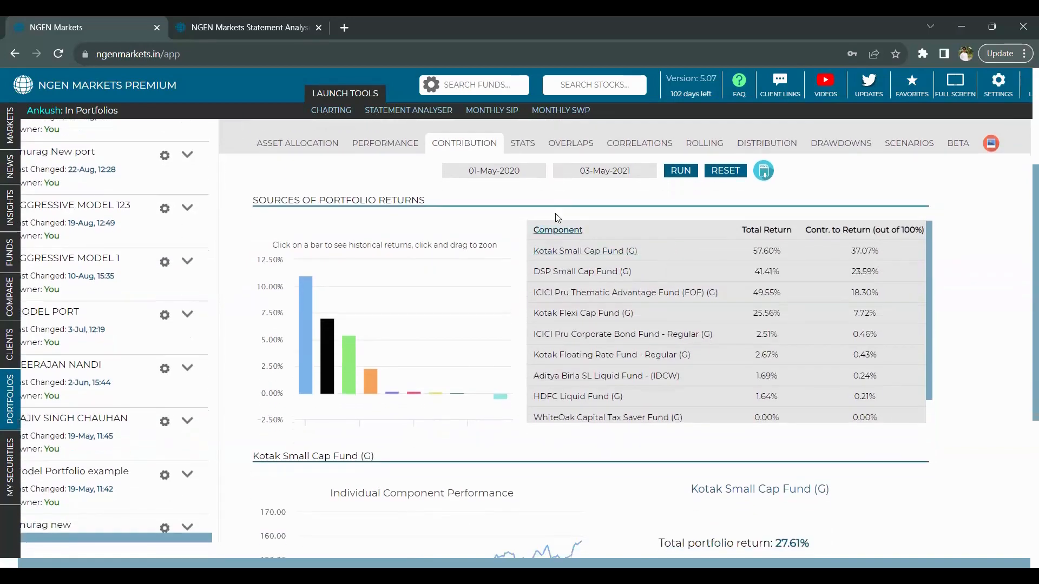
scroll(657, 354, up, 4)
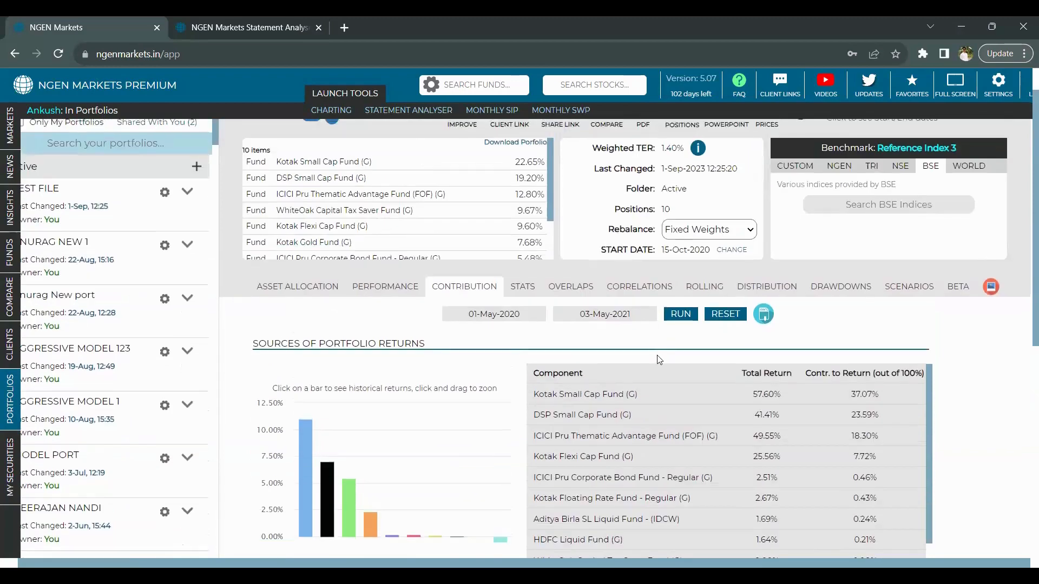
scroll(659, 358, down, 3)
scroll(656, 354, down, 1)
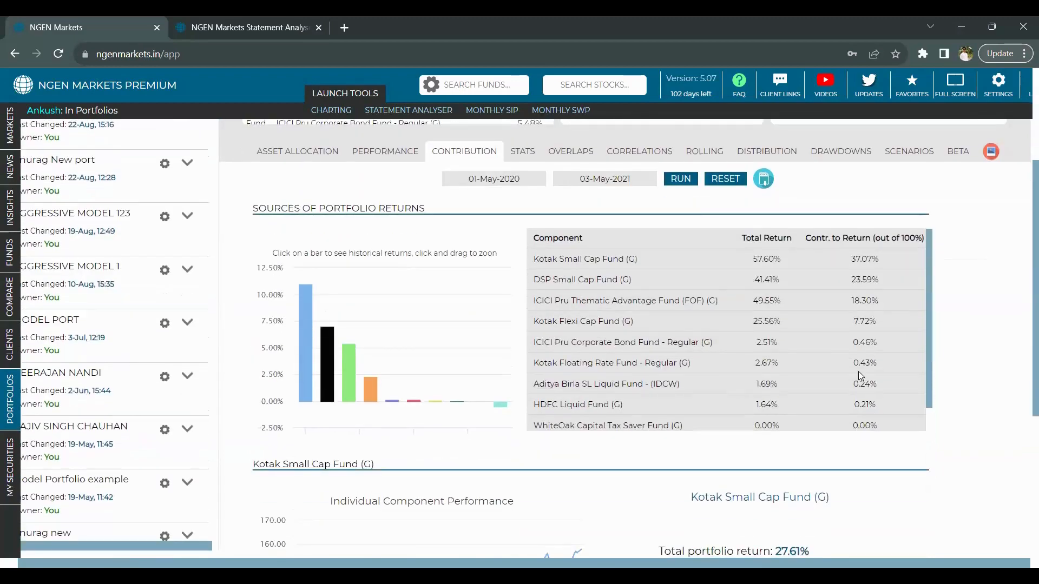
scroll(860, 373, down, 1)
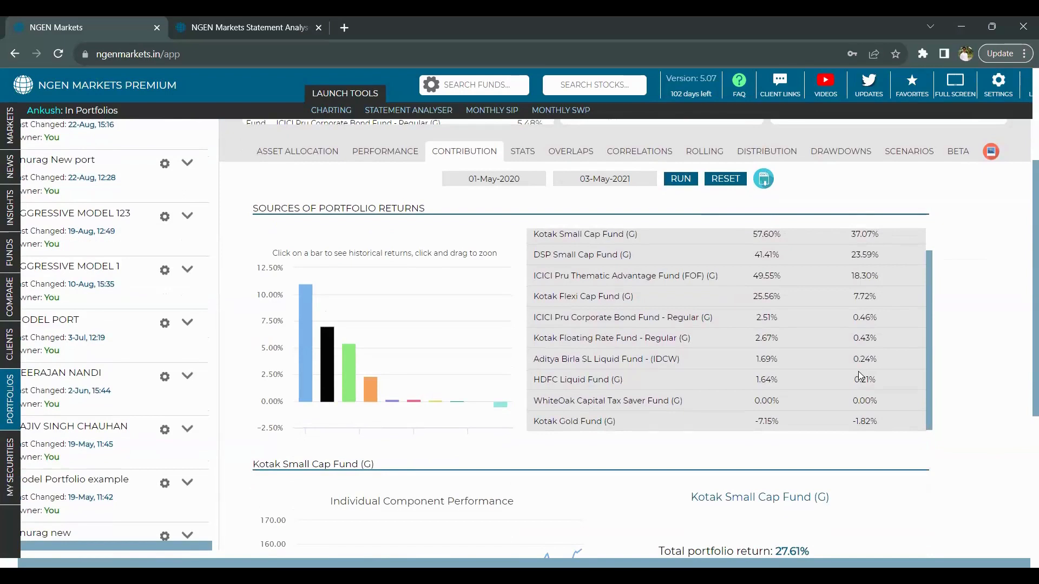
scroll(858, 371, up, 1)
scroll(858, 371, up, 1)
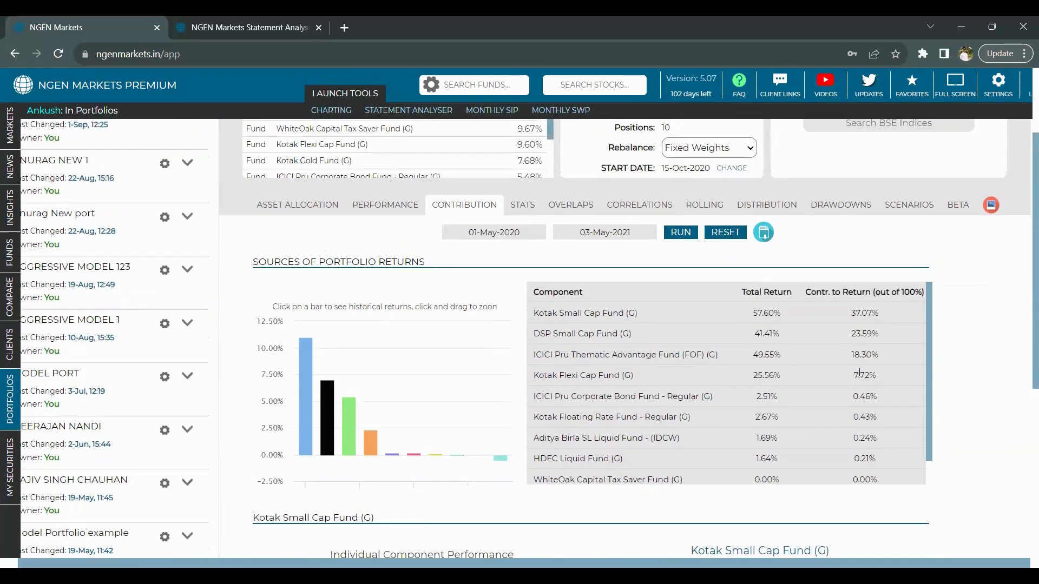
scroll(858, 372, up, 1)
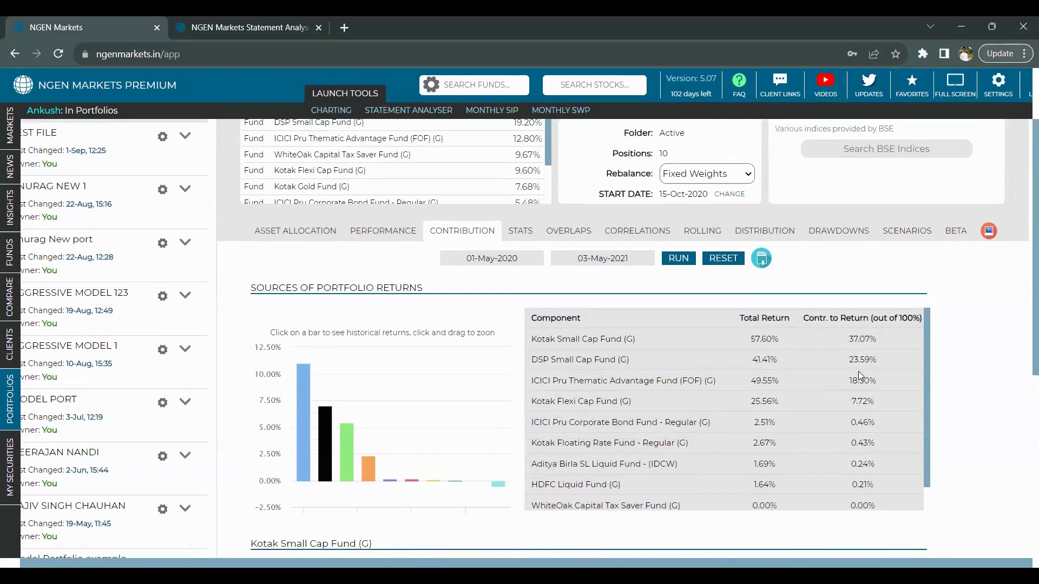
click(832, 234)
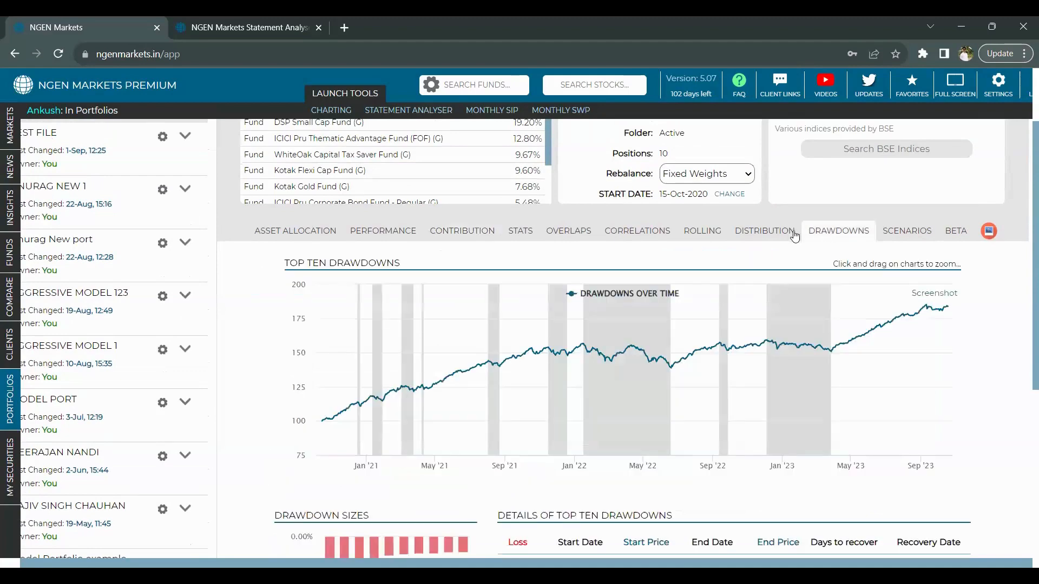
scroll(759, 259, down, 3)
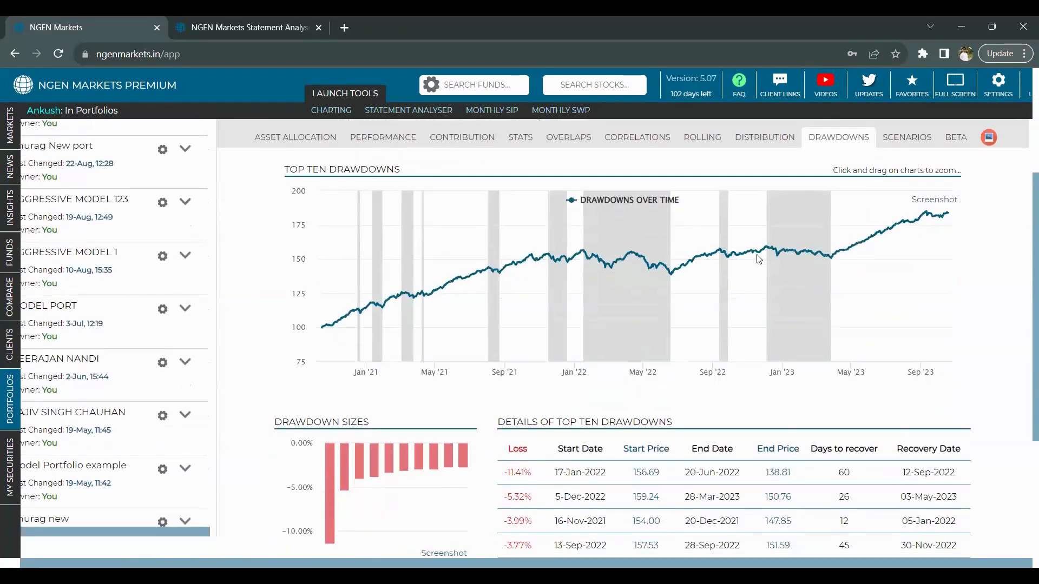
scroll(759, 259, down, 3)
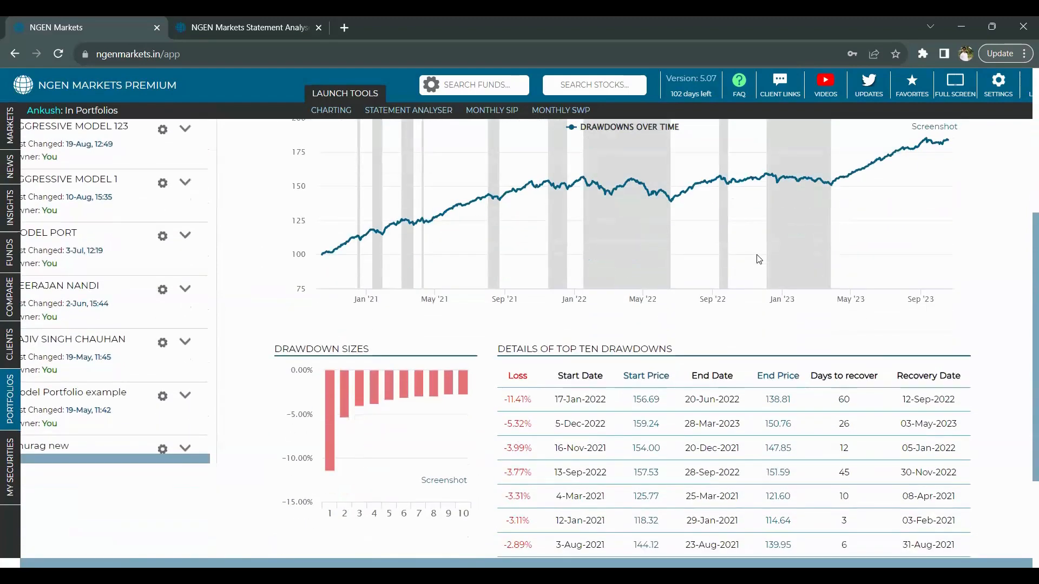
scroll(759, 259, down, 1)
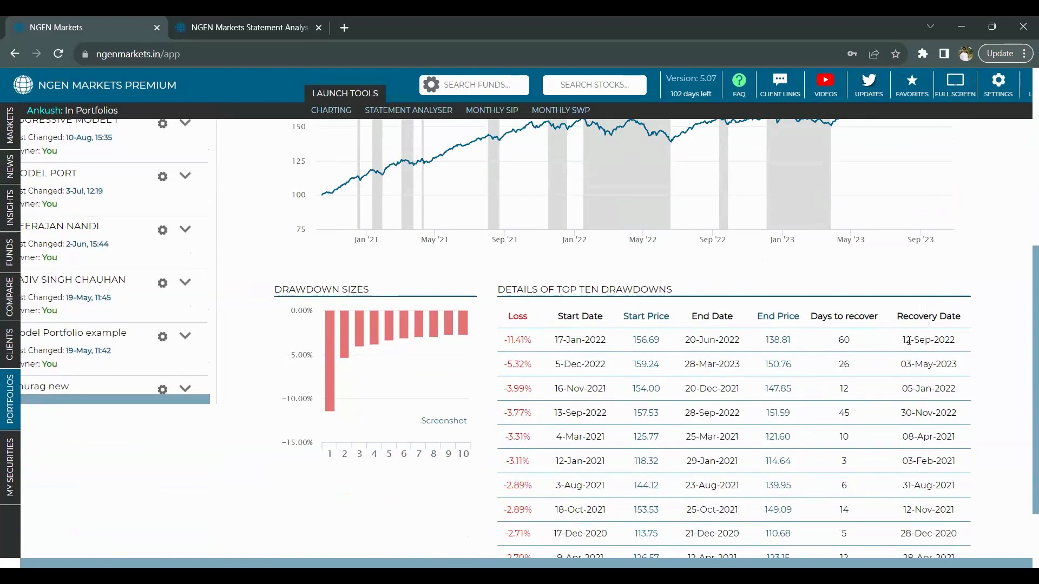
scroll(816, 388, down, 2)
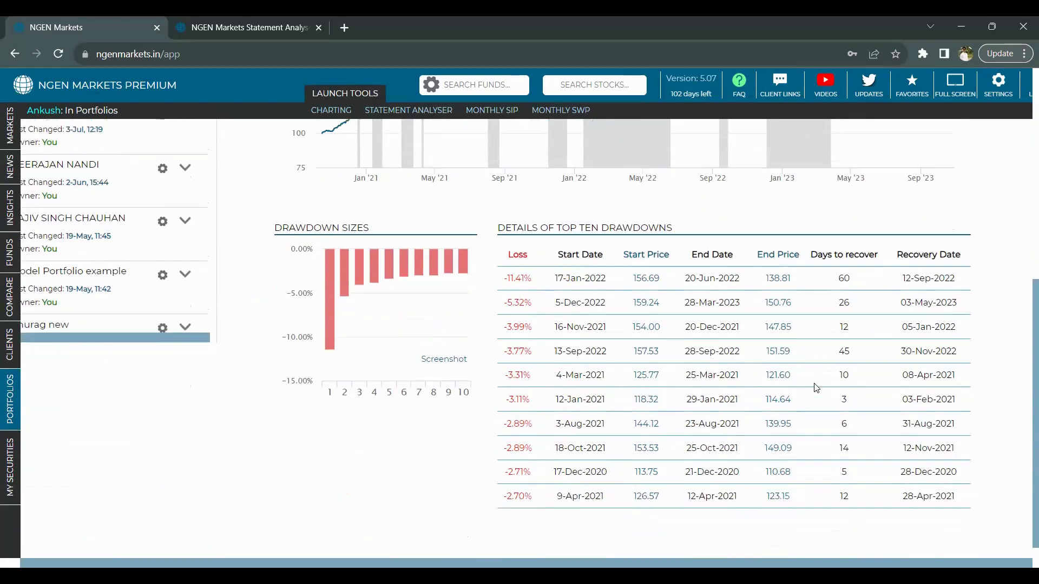
scroll(816, 388, up, 2)
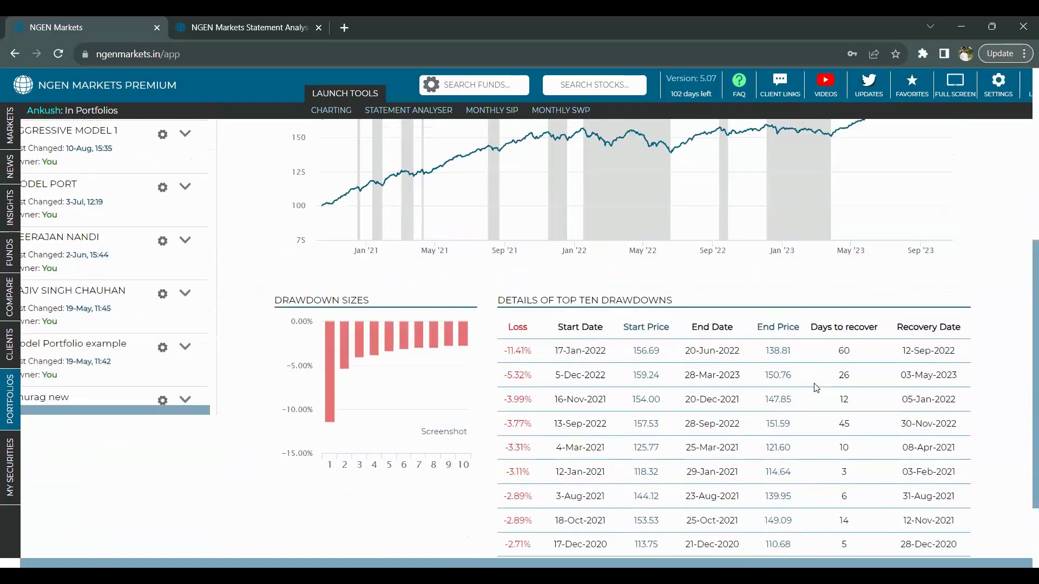
scroll(785, 387, down, 2)
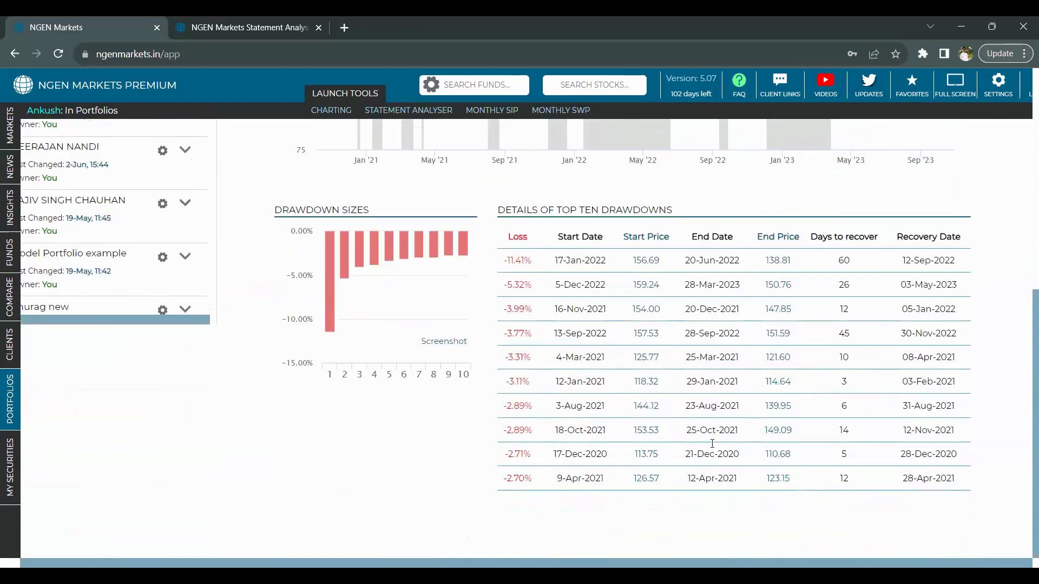
scroll(819, 328, up, 6)
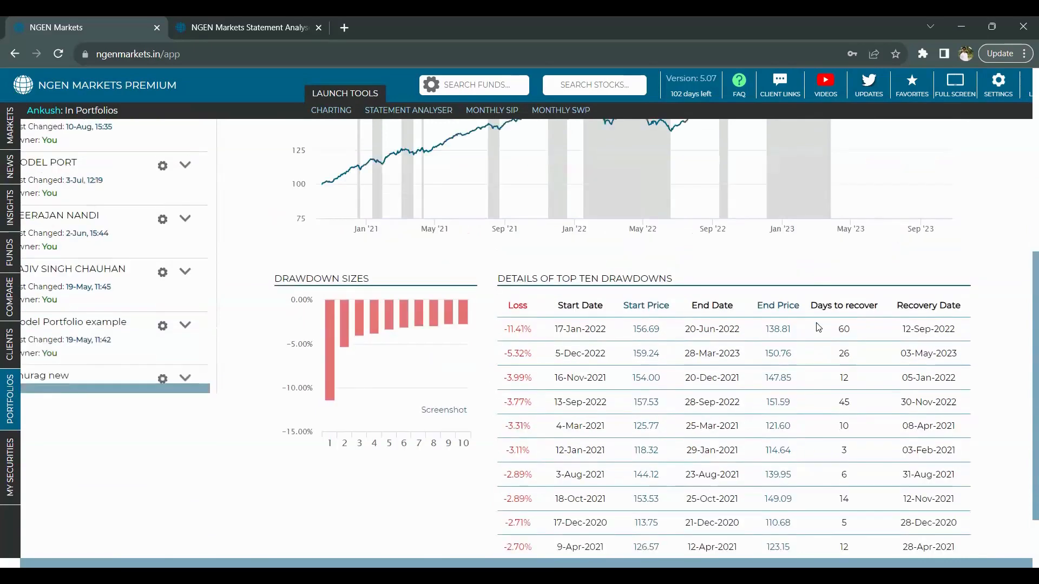
scroll(817, 329, up, 3)
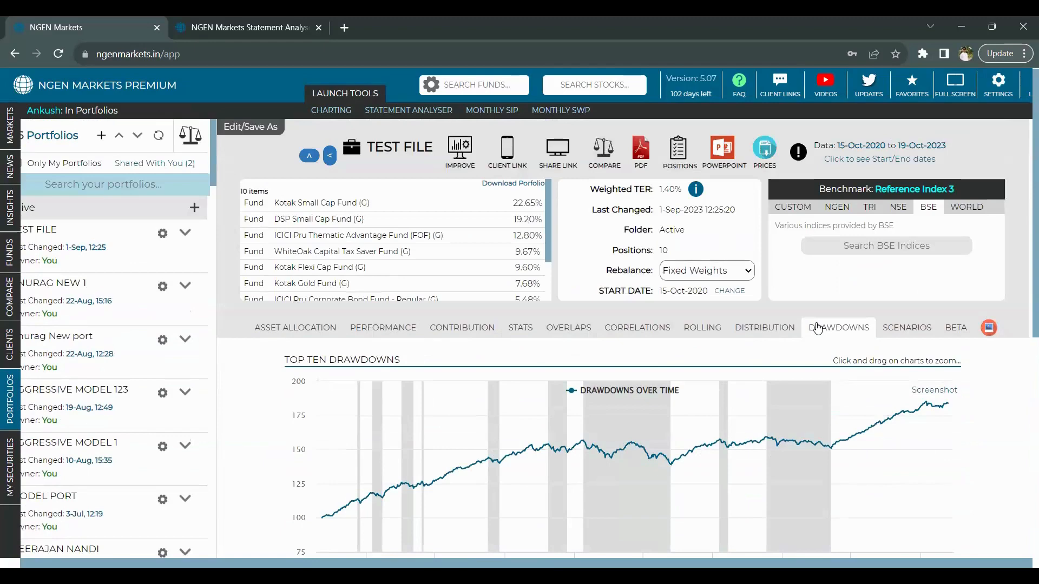
- Send the nine TEST FILE funds to Compare Securities, review their Drawdowns, then return to Main List
click(601, 154)
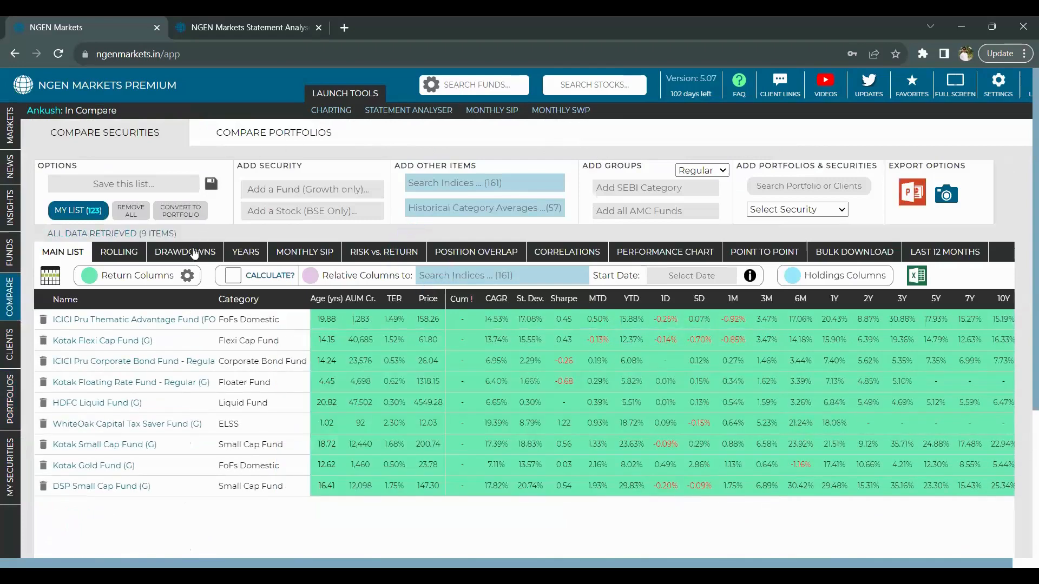
click(195, 252)
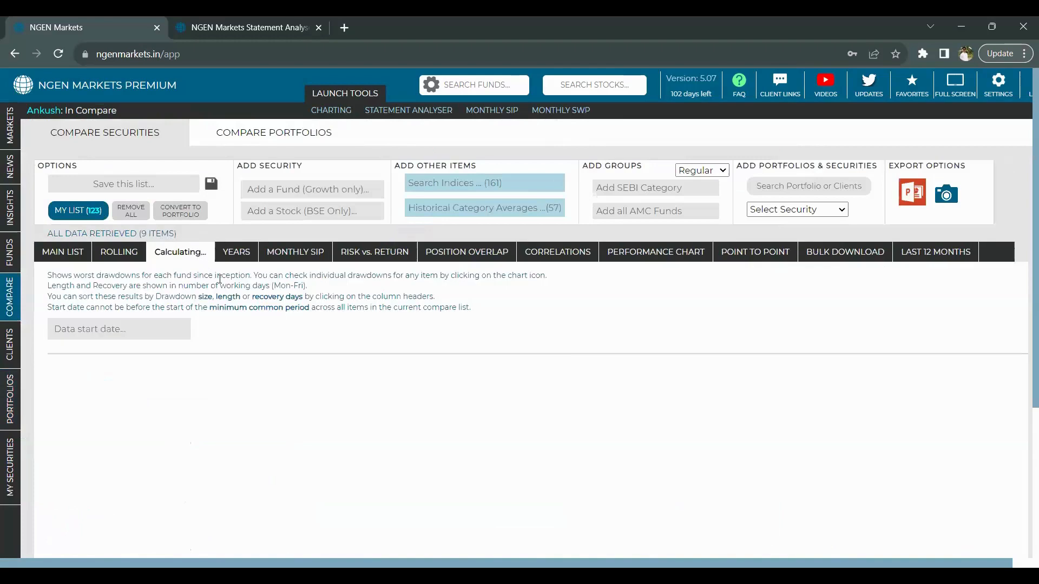
scroll(274, 346, down, 2)
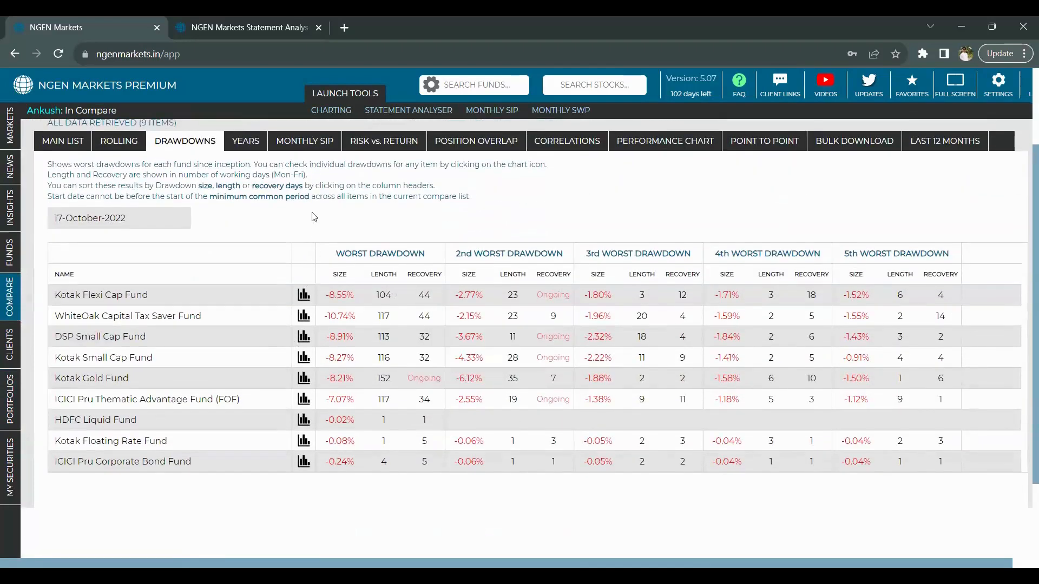
scroll(314, 217, up, 1)
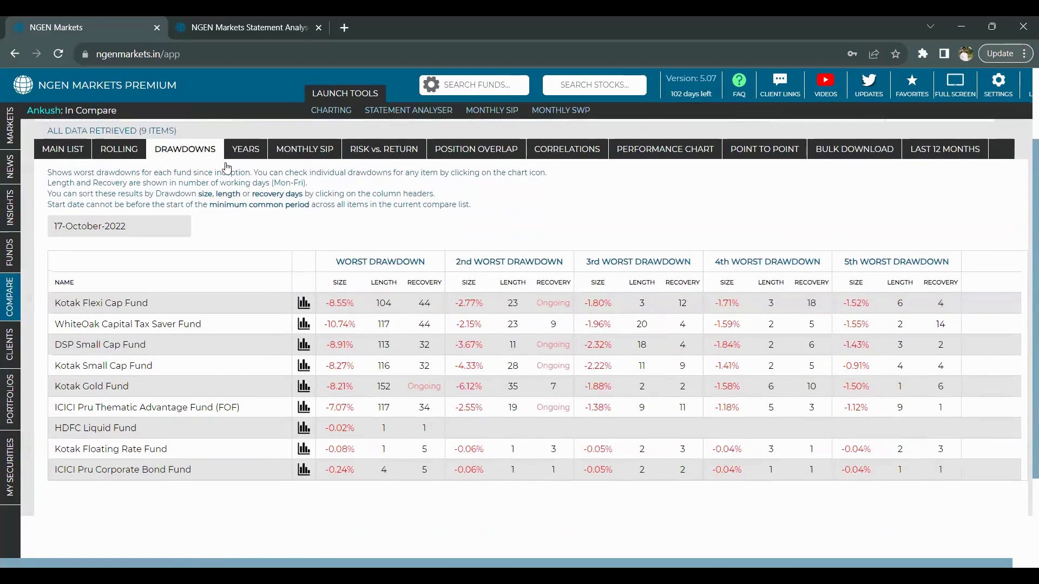
click(70, 151)
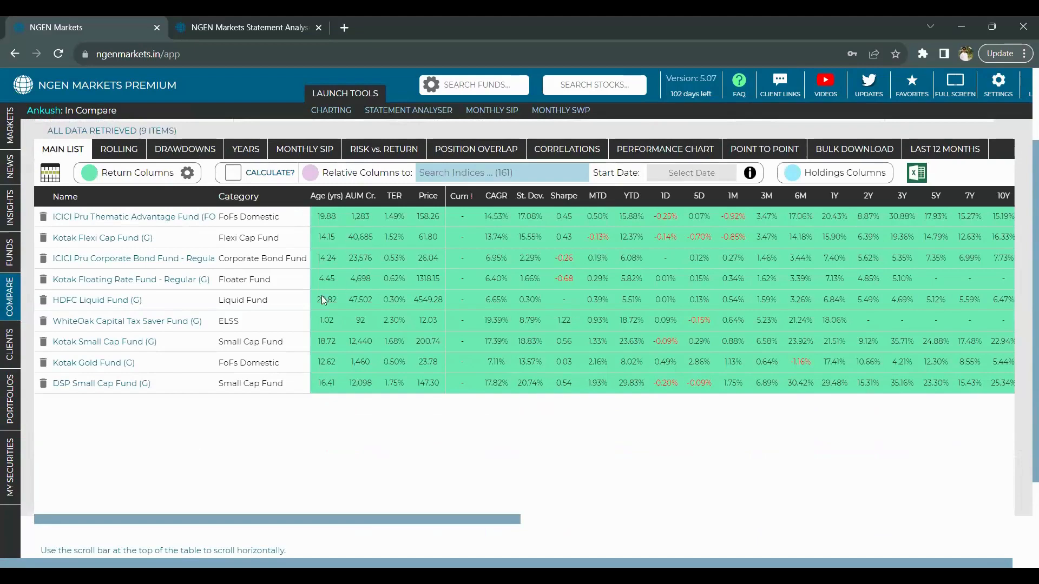
- Sort by age, remove WhiteOak Capital Tax Saver Fund, and rank the drawdowns by size
click(328, 196)
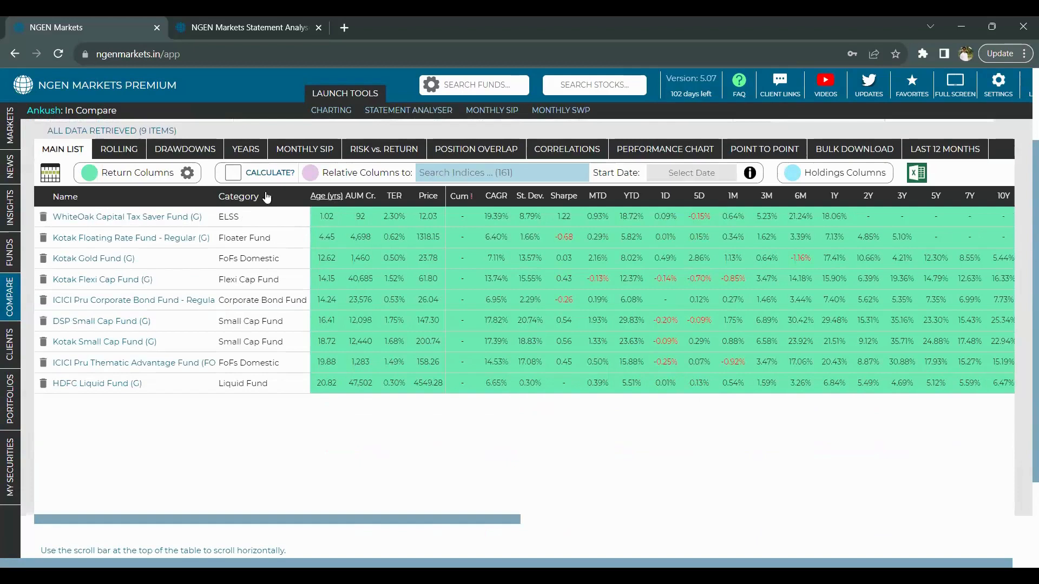
click(43, 219)
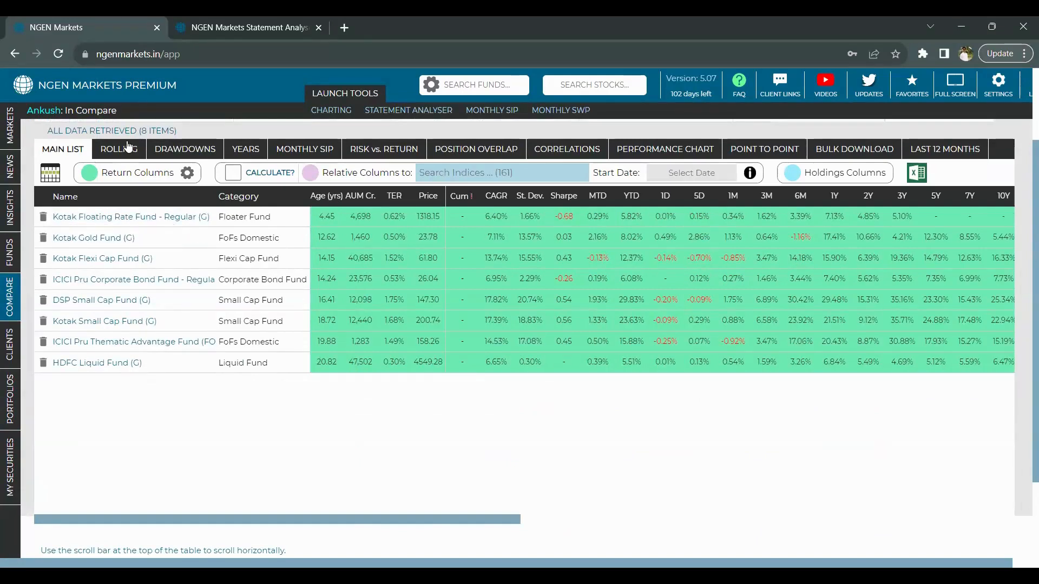
click(171, 148)
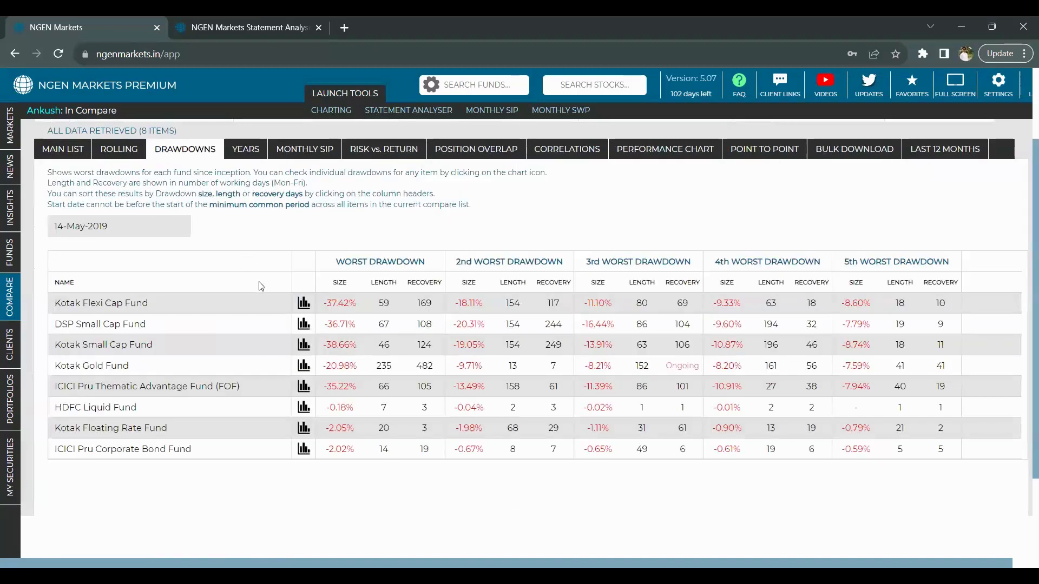
click(340, 283)
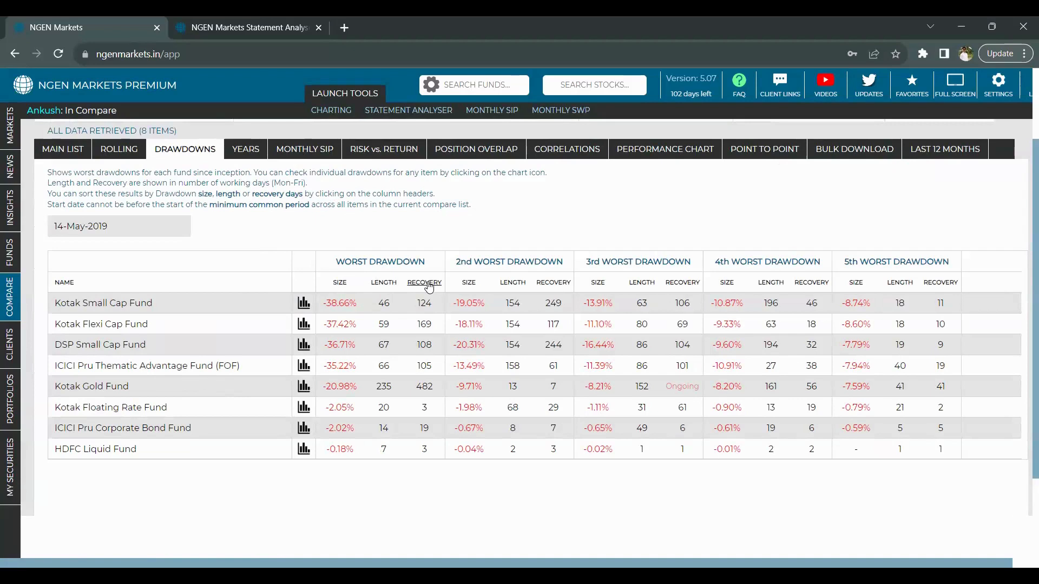
click(302, 306)
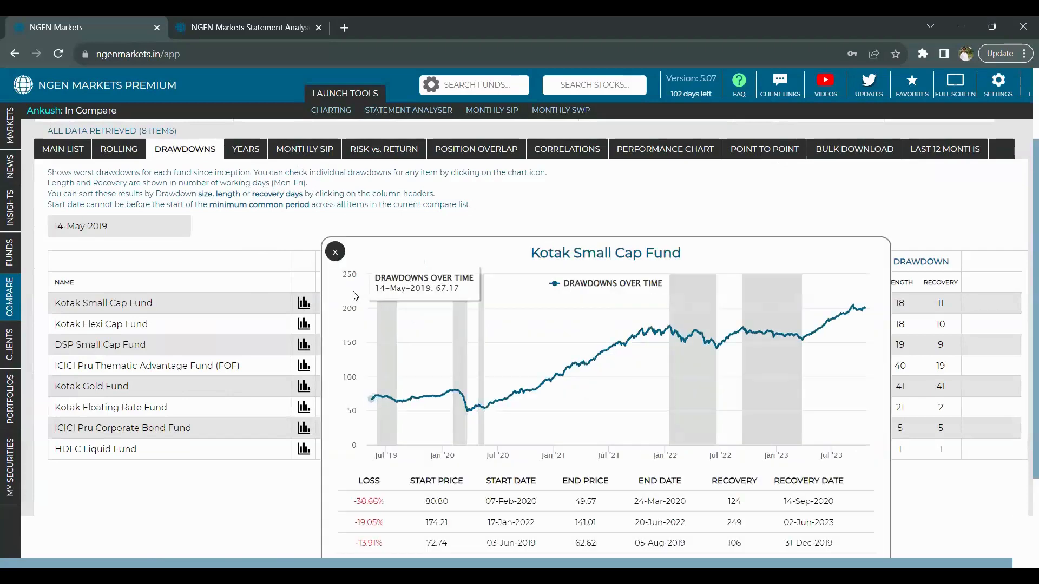
scroll(356, 296, down, 2)
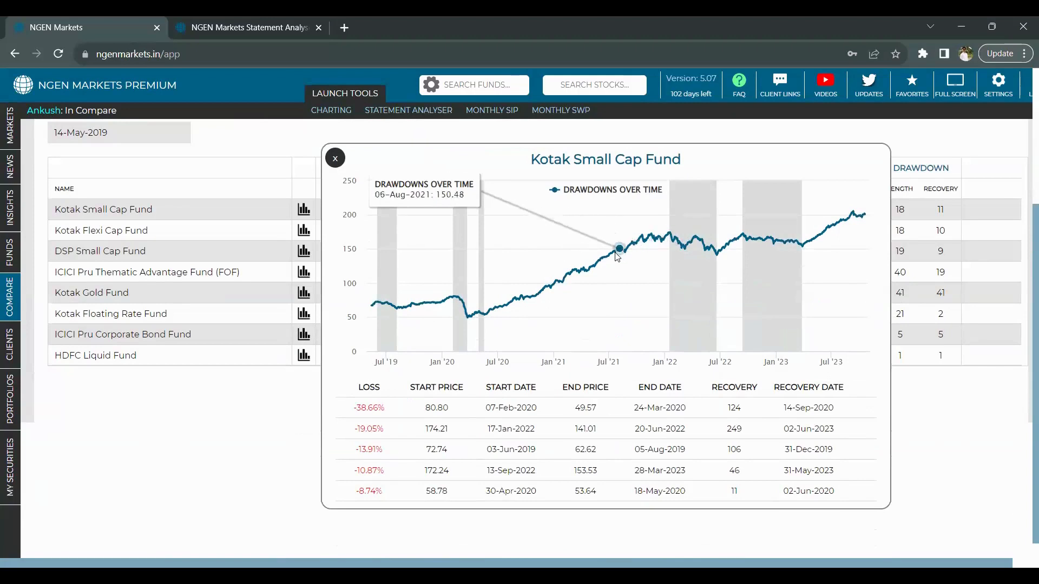
click(336, 159)
scroll(217, 325, up, 3)
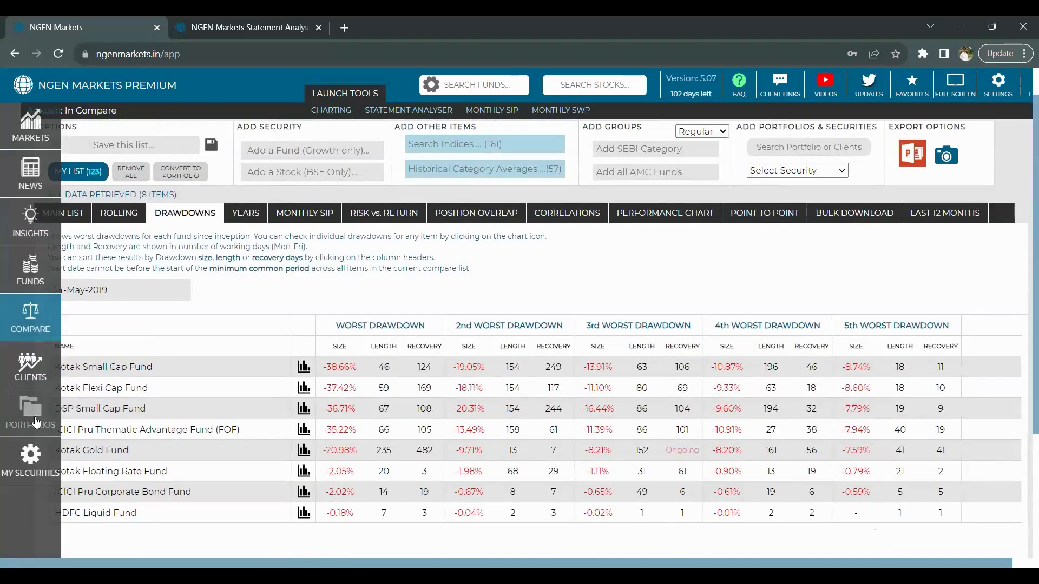
- Open TEST FILE's Scenarios and review the 2018 crisis and Budget 2023 results versus Reference Index 3
click(33, 420)
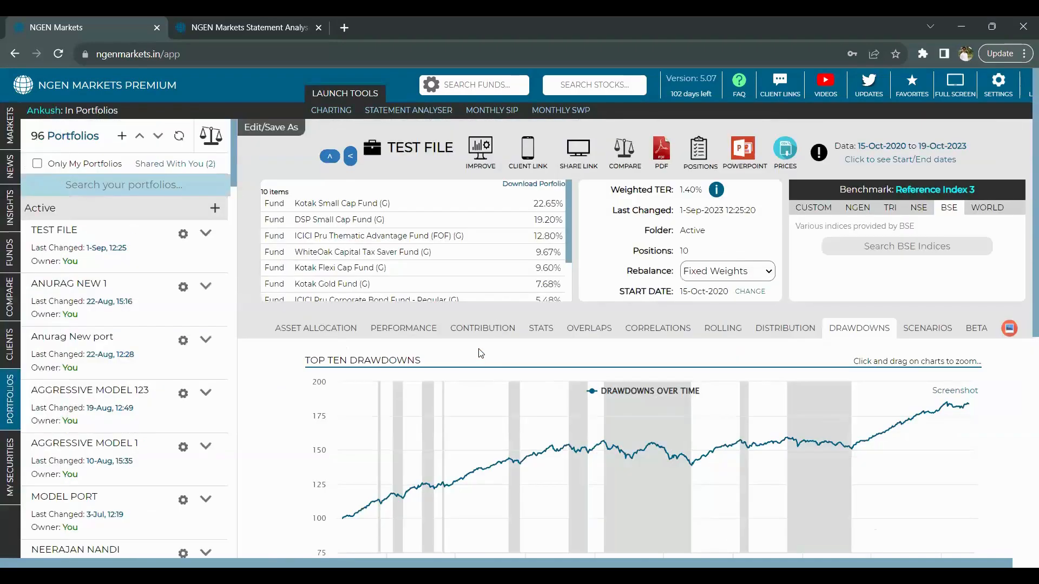
scroll(909, 271, down, 2)
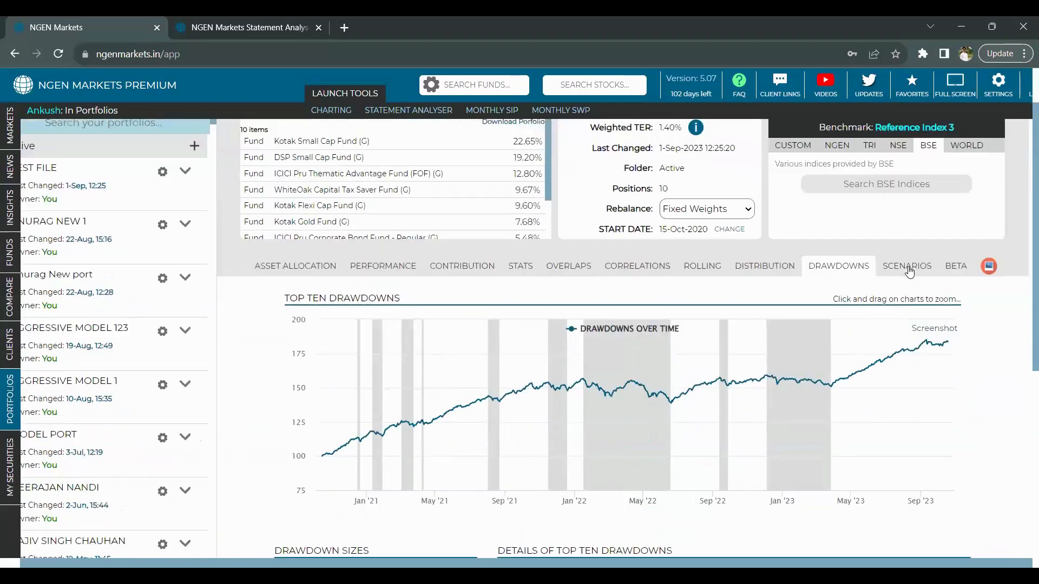
click(910, 270)
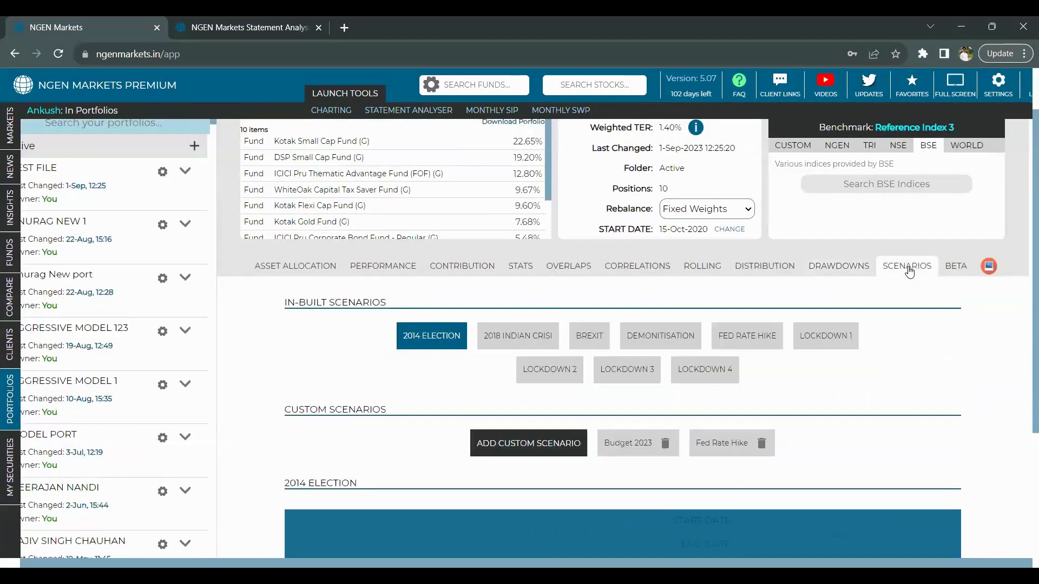
scroll(906, 326, down, 2)
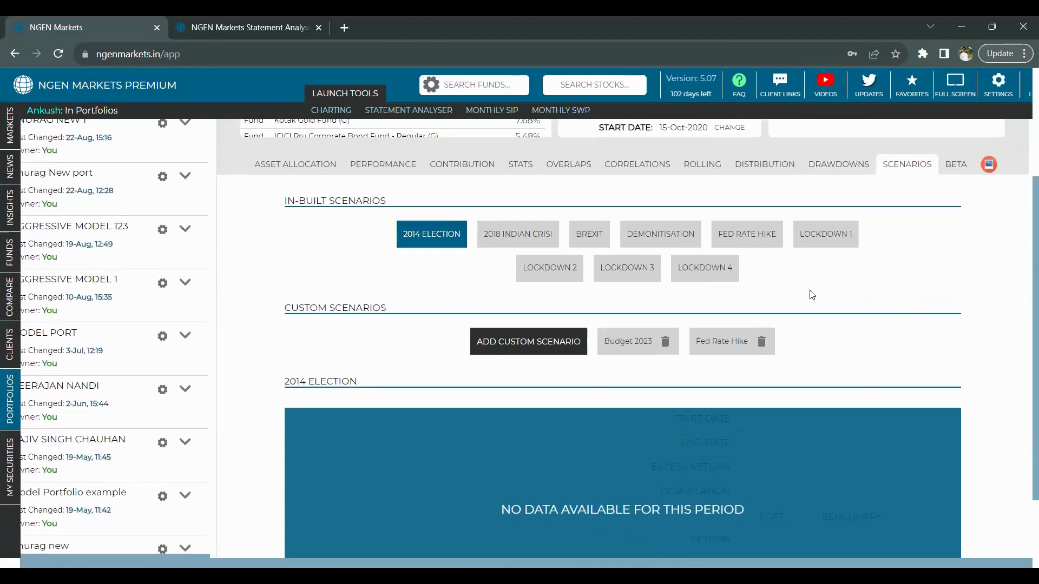
click(530, 238)
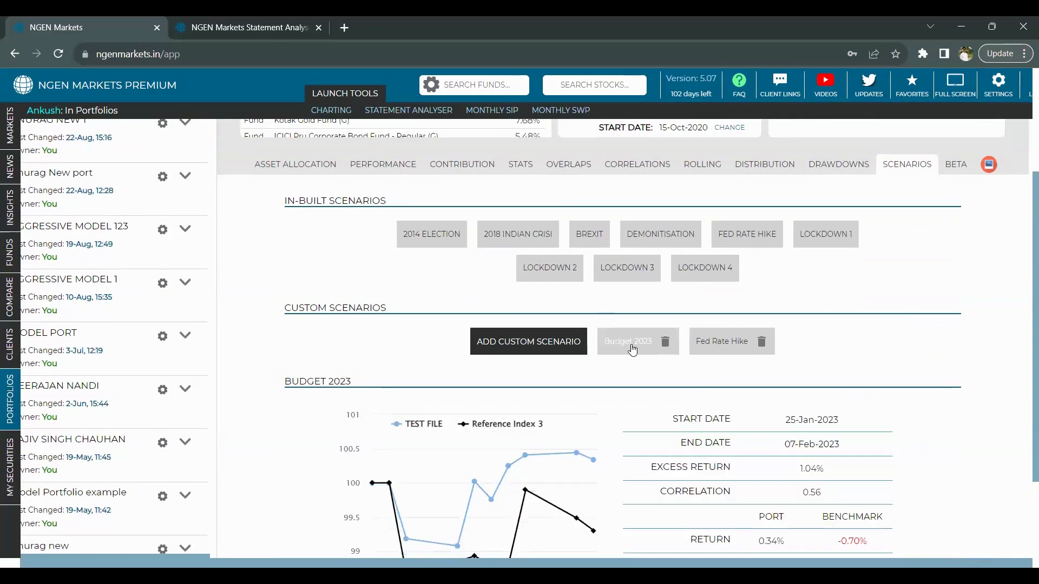
scroll(632, 350, down, 2)
scroll(633, 349, down, 1)
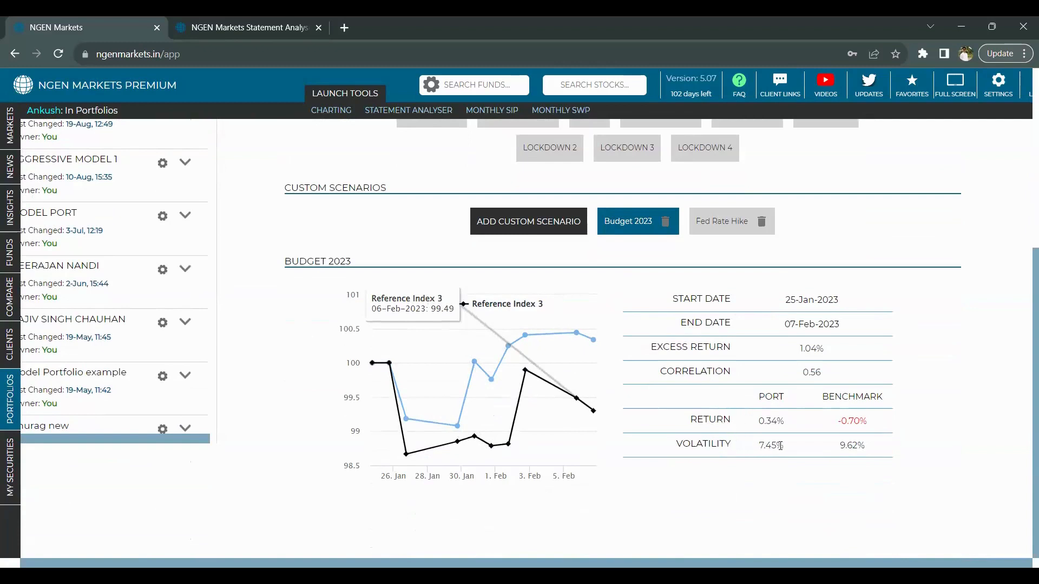
scroll(779, 445, up, 3)
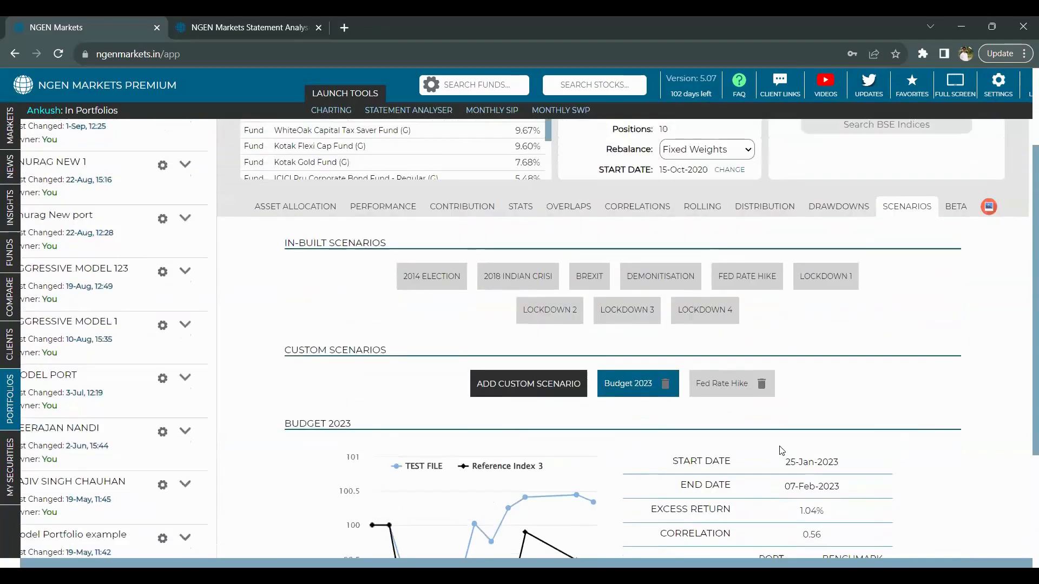
scroll(781, 450, up, 3)
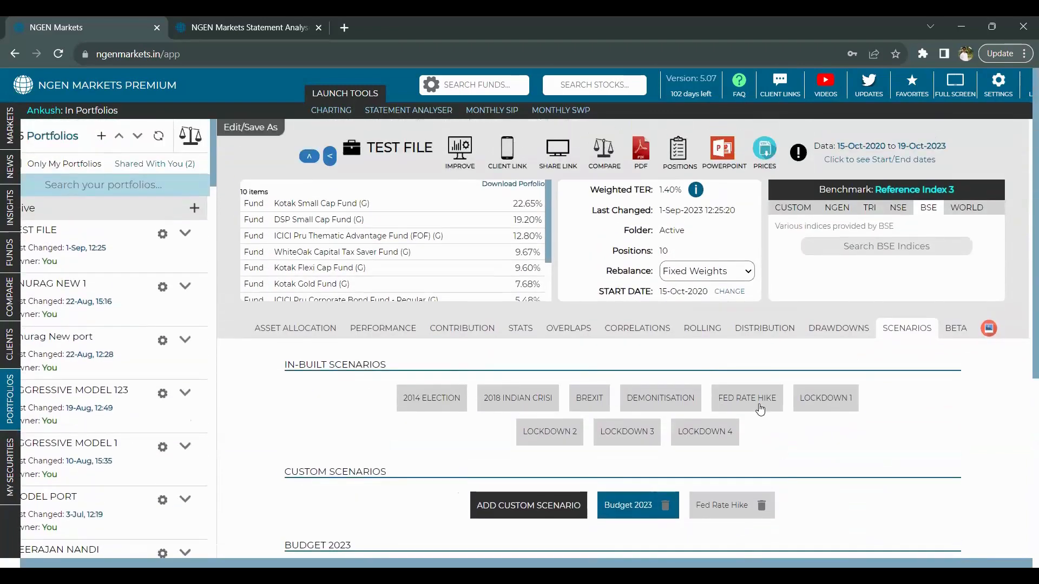
- Create the TEST FILE PDF report with an organisation-name watermark and no password
click(643, 153)
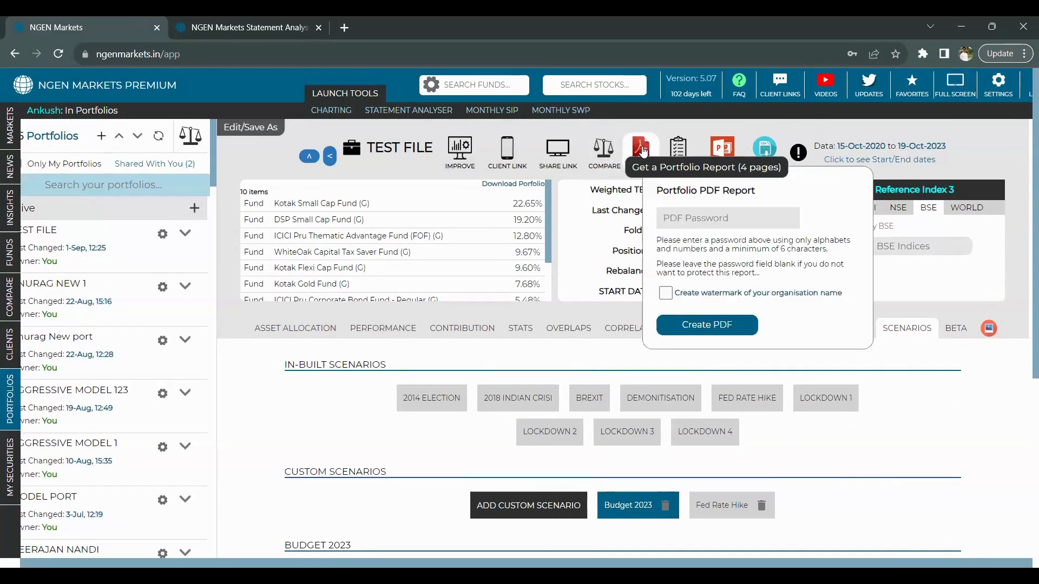
click(666, 294)
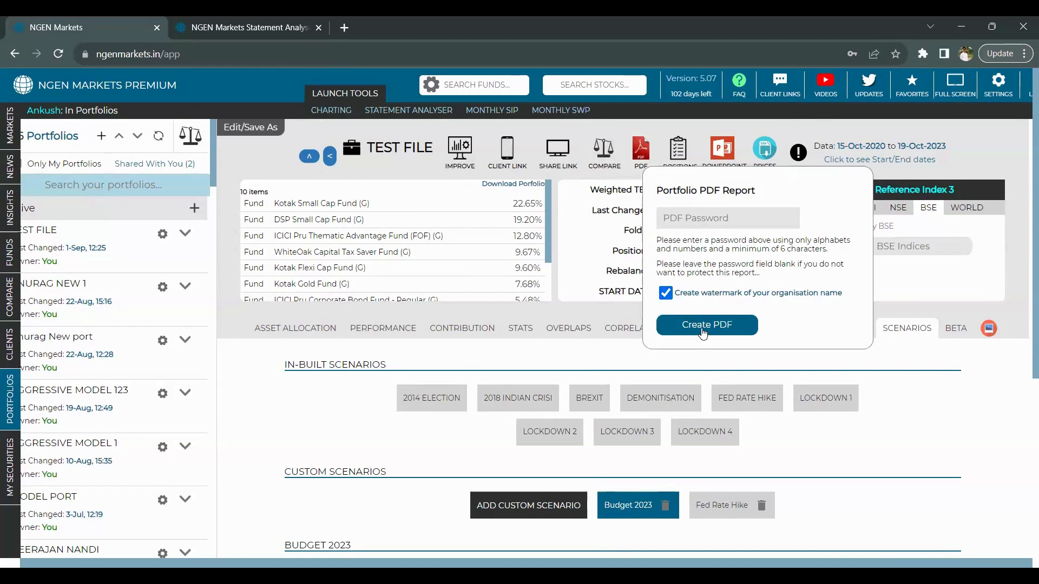
click(703, 326)
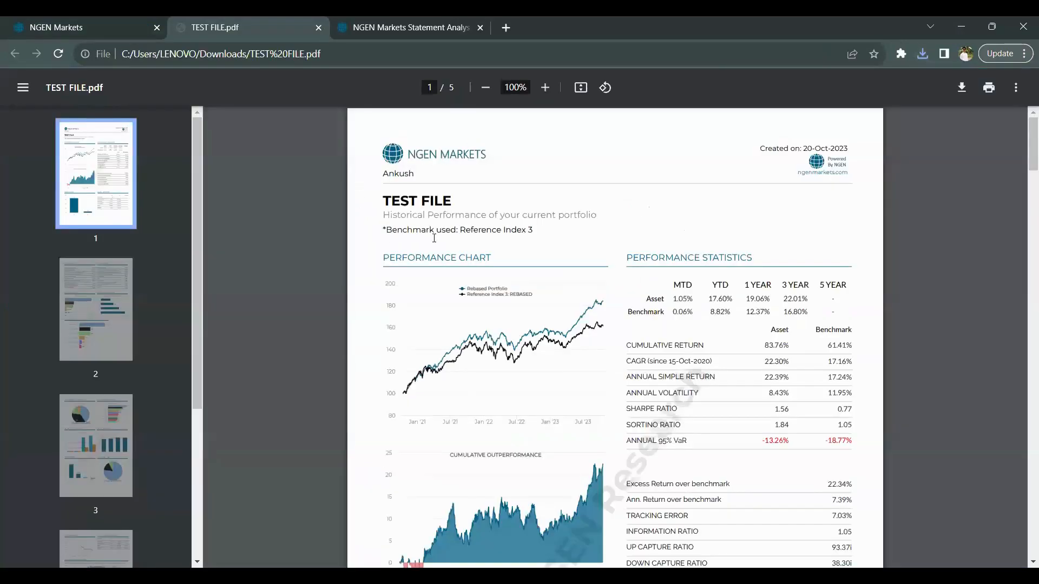
- Scroll through all five pages of TEST FILE.pdf, then switch back to the NGEN Markets tab
scroll(467, 235, down, 1)
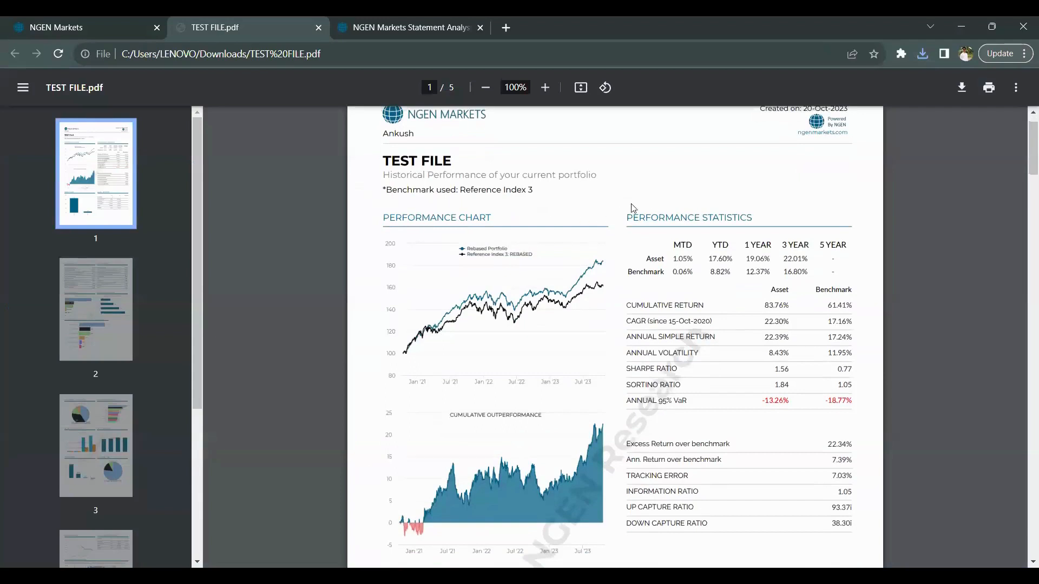
scroll(656, 264, down, 2)
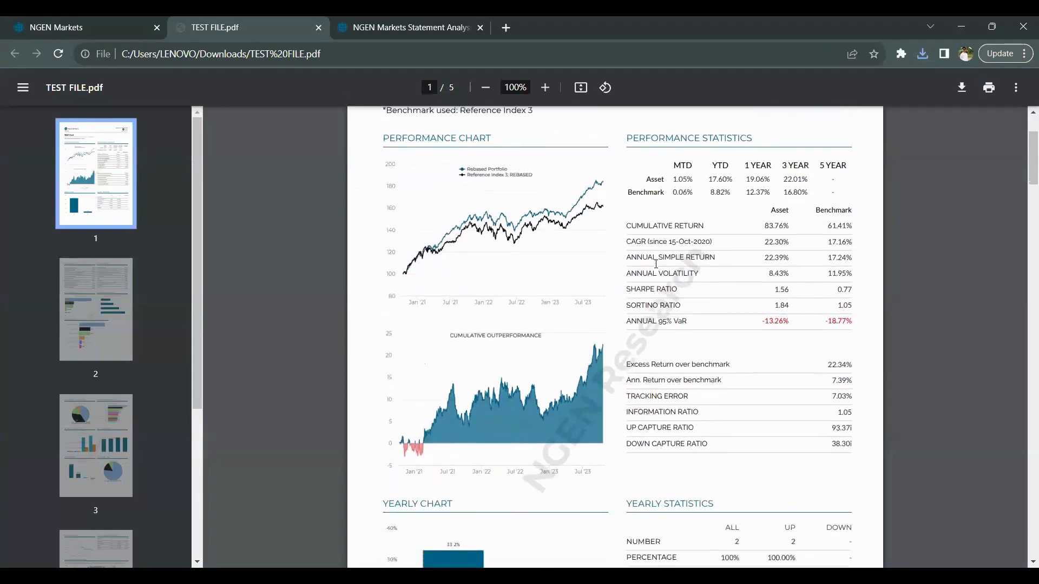
scroll(751, 373, down, 2)
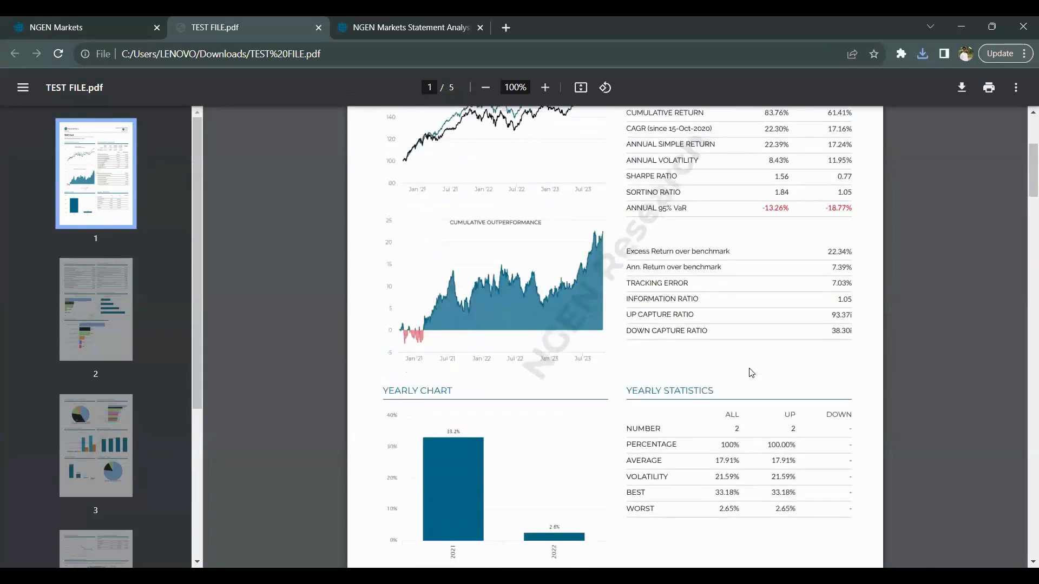
scroll(752, 373, down, 2)
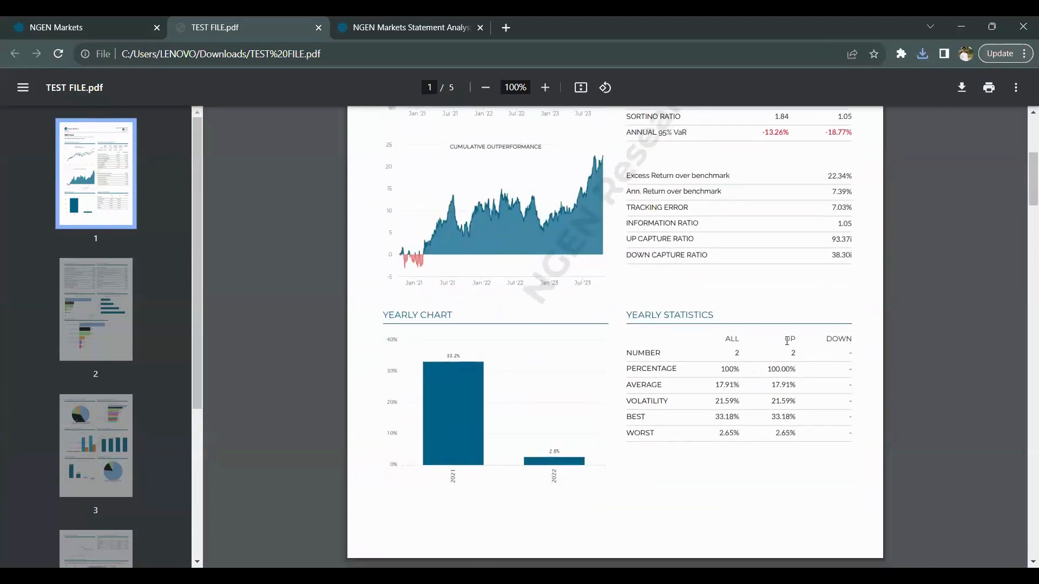
scroll(787, 341, down, 5)
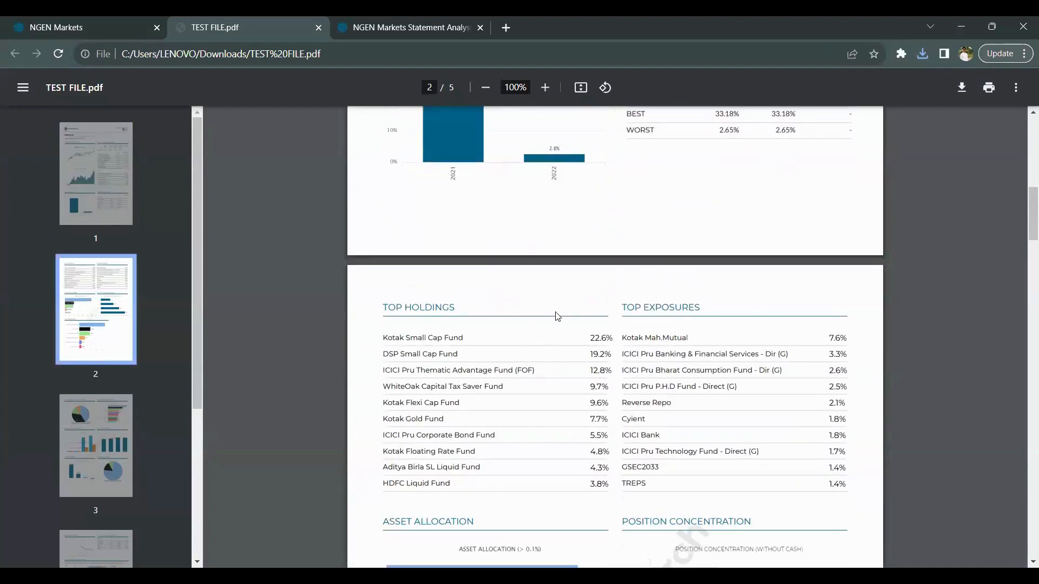
scroll(639, 354, down, 3)
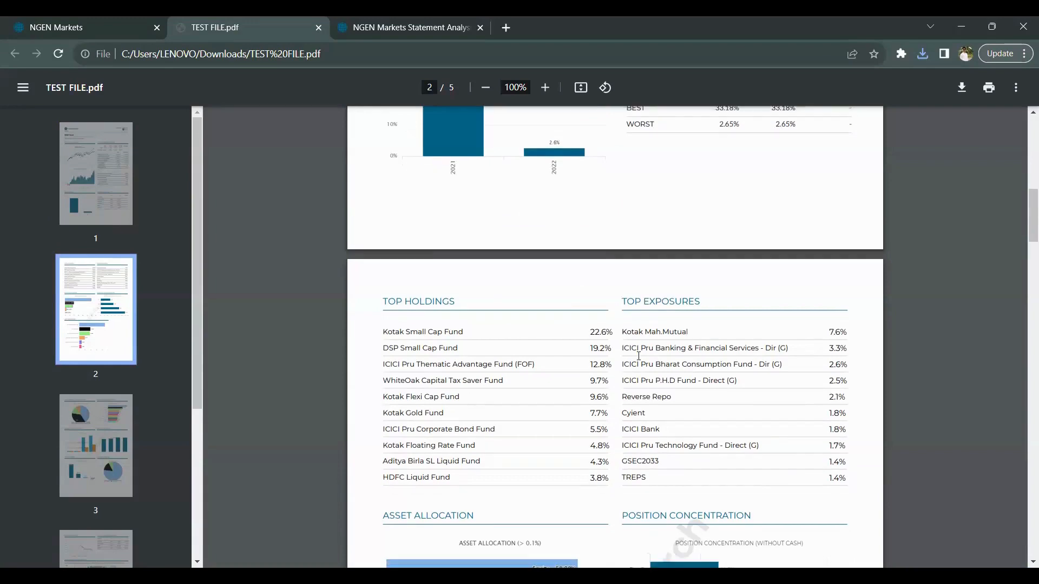
scroll(639, 356, down, 4)
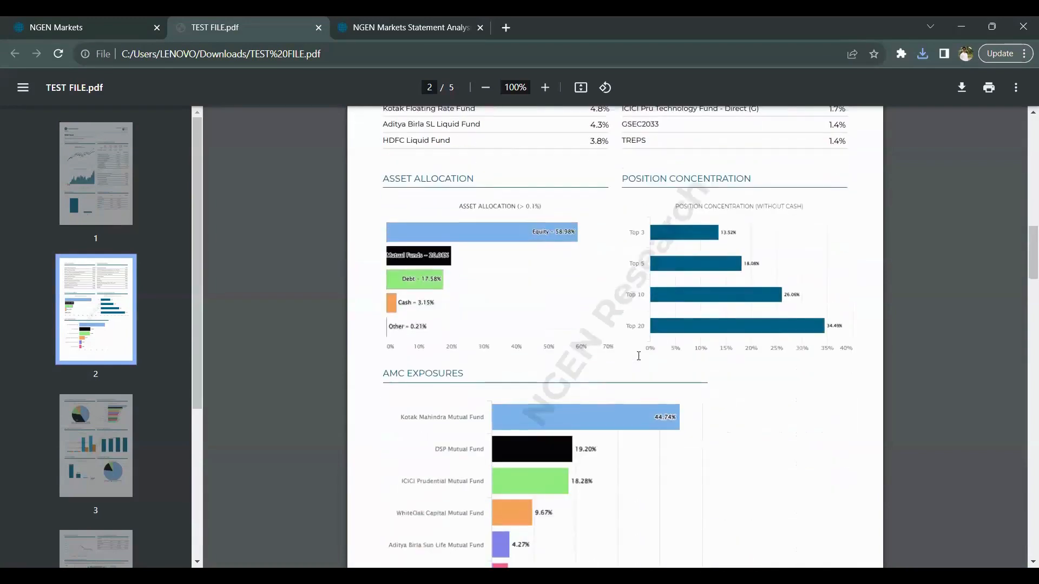
scroll(639, 356, down, 5)
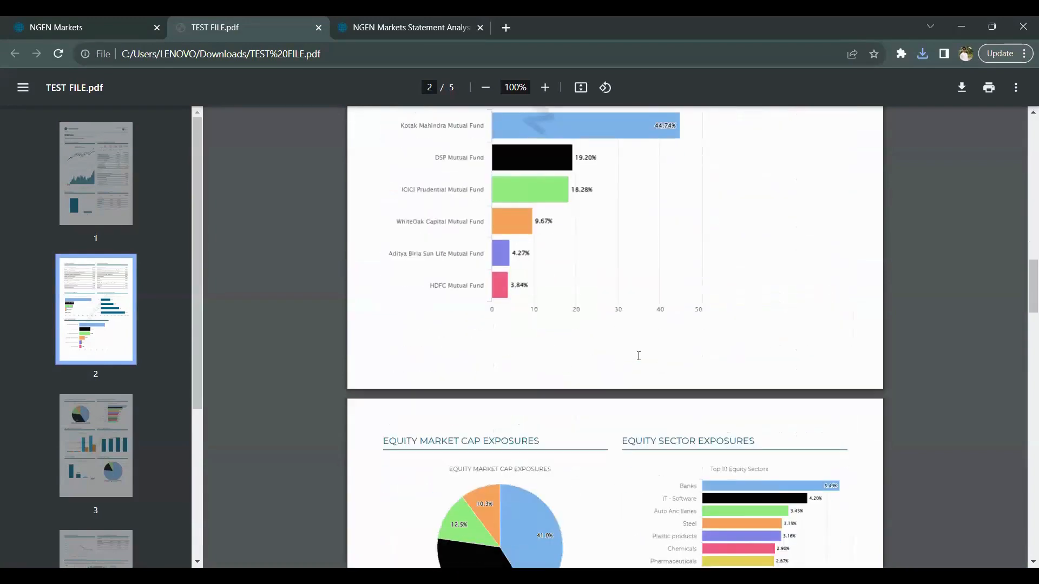
scroll(638, 355, down, 4)
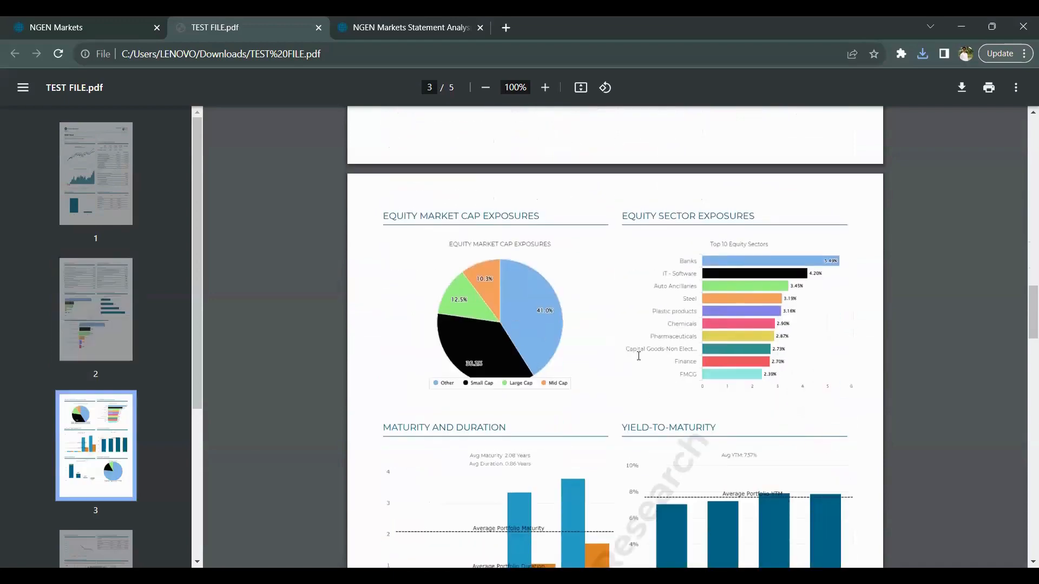
scroll(638, 356, down, 3)
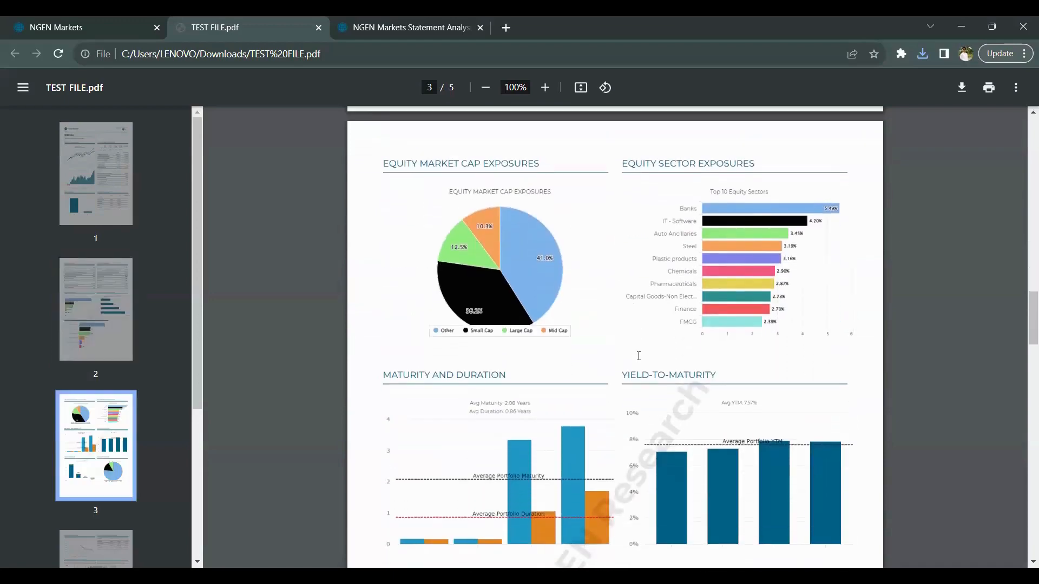
scroll(638, 355, down, 7)
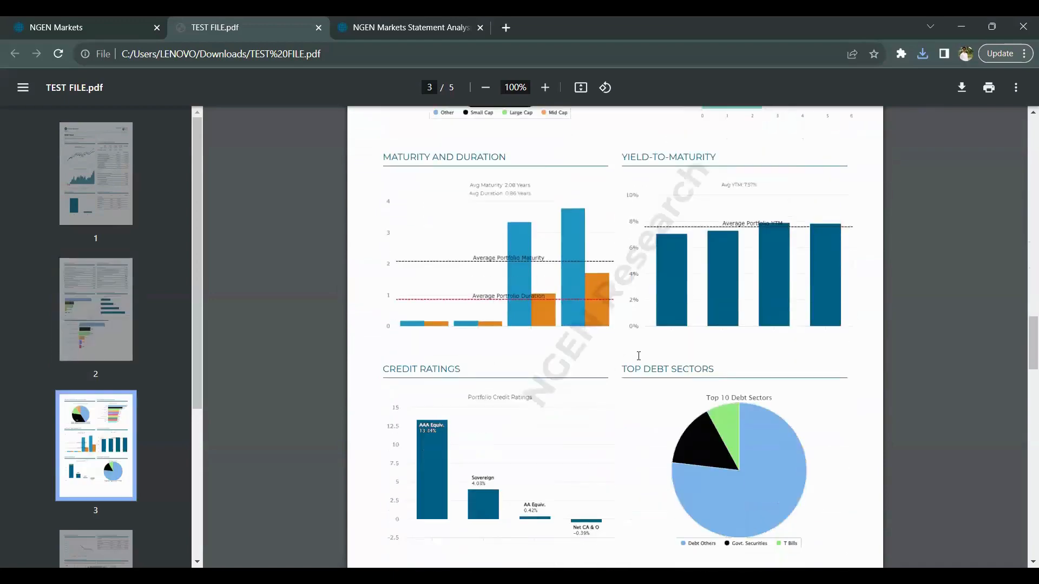
scroll(639, 355, down, 4)
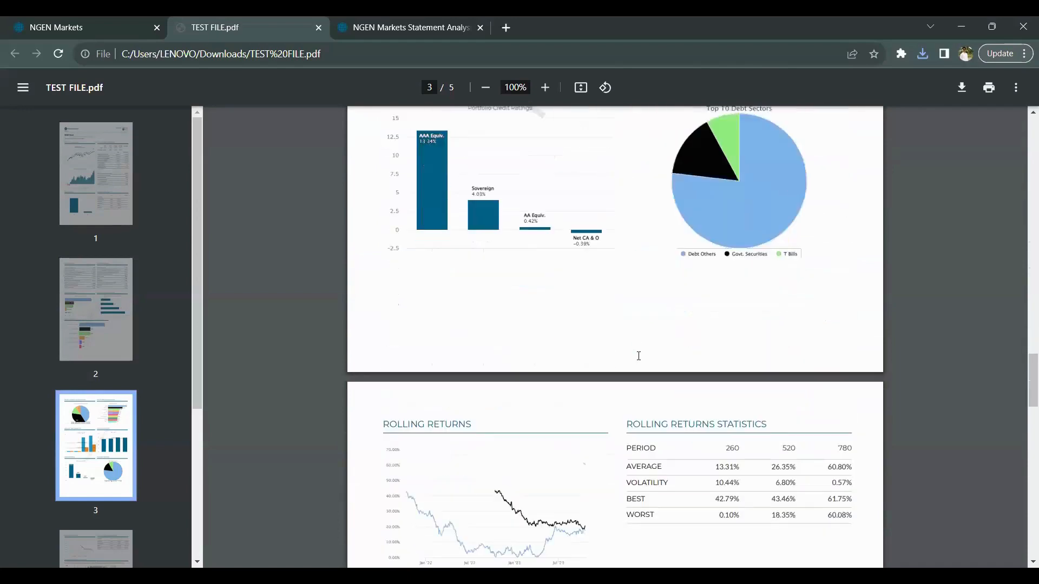
scroll(638, 356, down, 3)
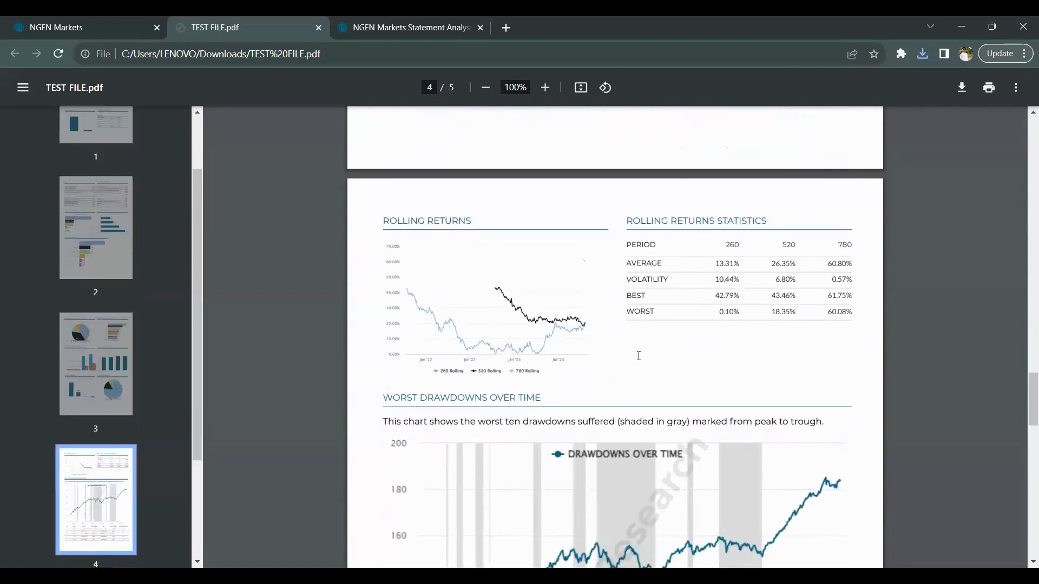
scroll(639, 356, down, 4)
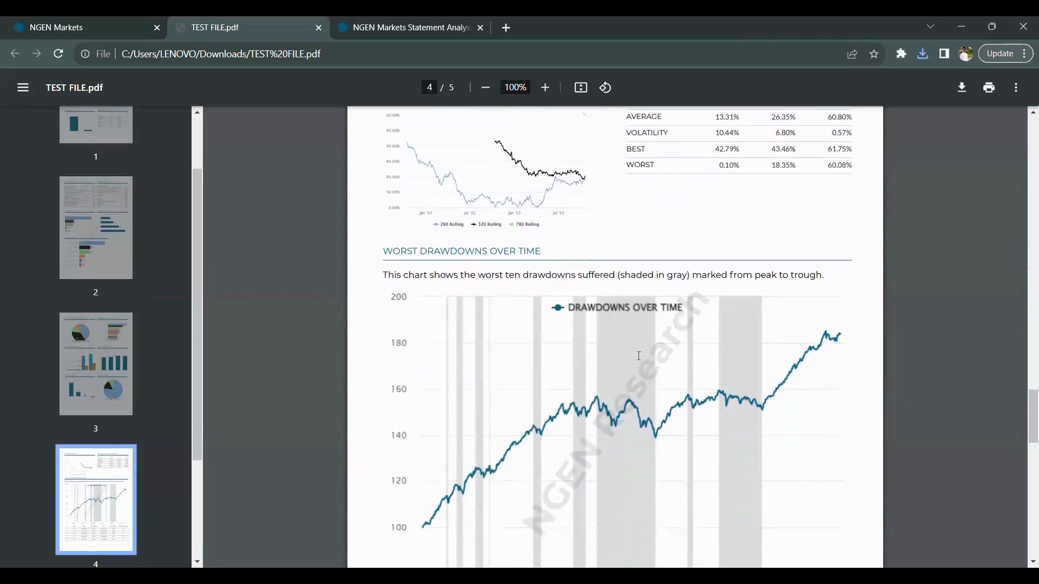
scroll(639, 356, down, 1)
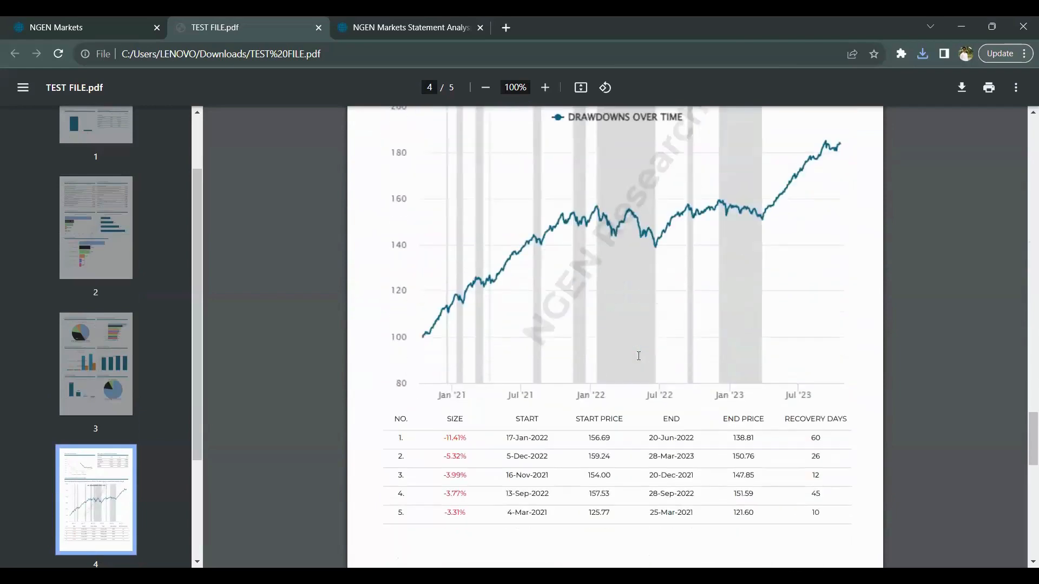
scroll(639, 356, down, 5)
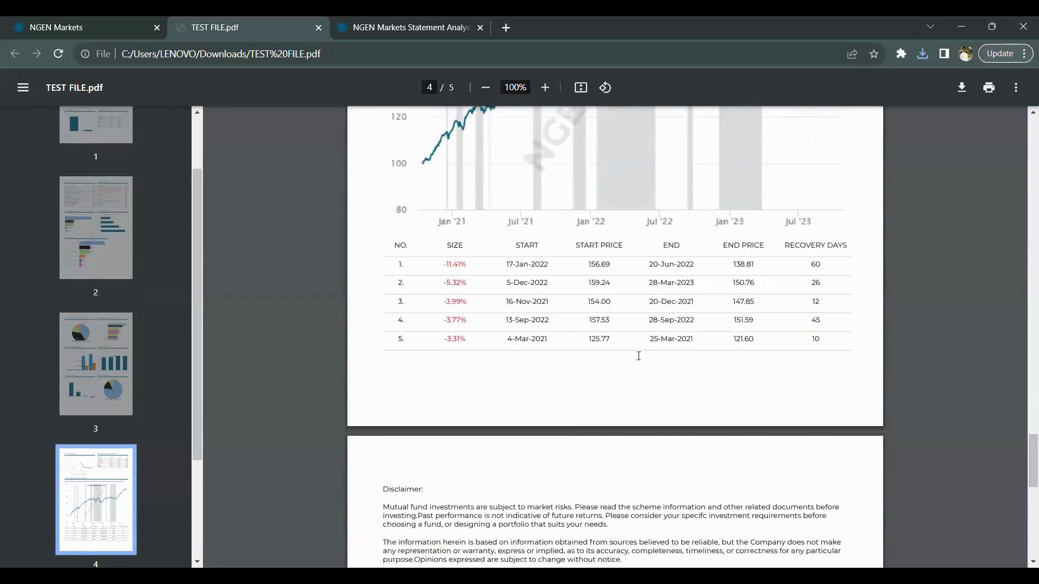
scroll(639, 355, down, 3)
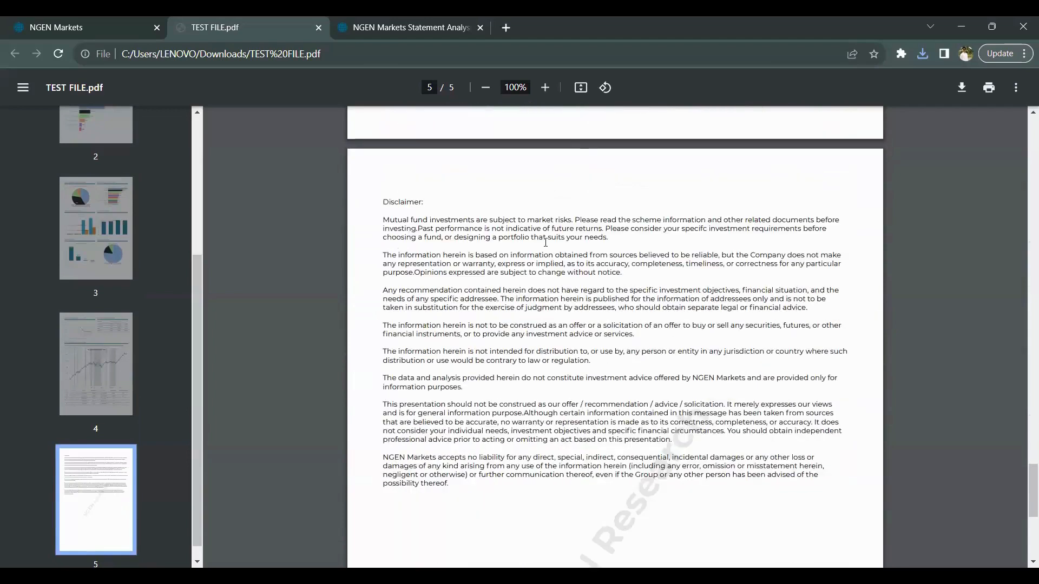
scroll(555, 249, up, 6)
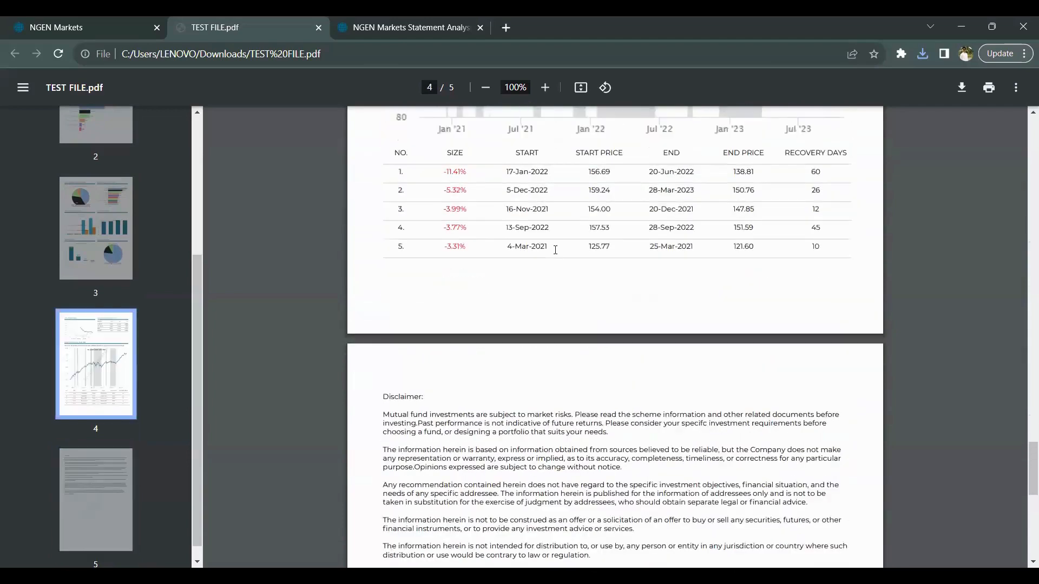
scroll(555, 249, up, 4)
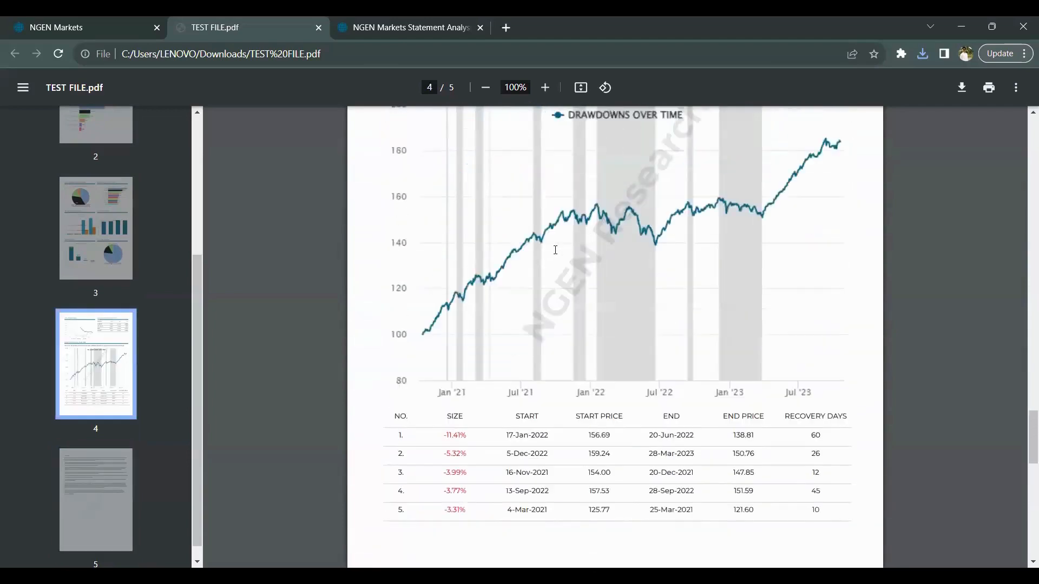
scroll(555, 249, up, 4)
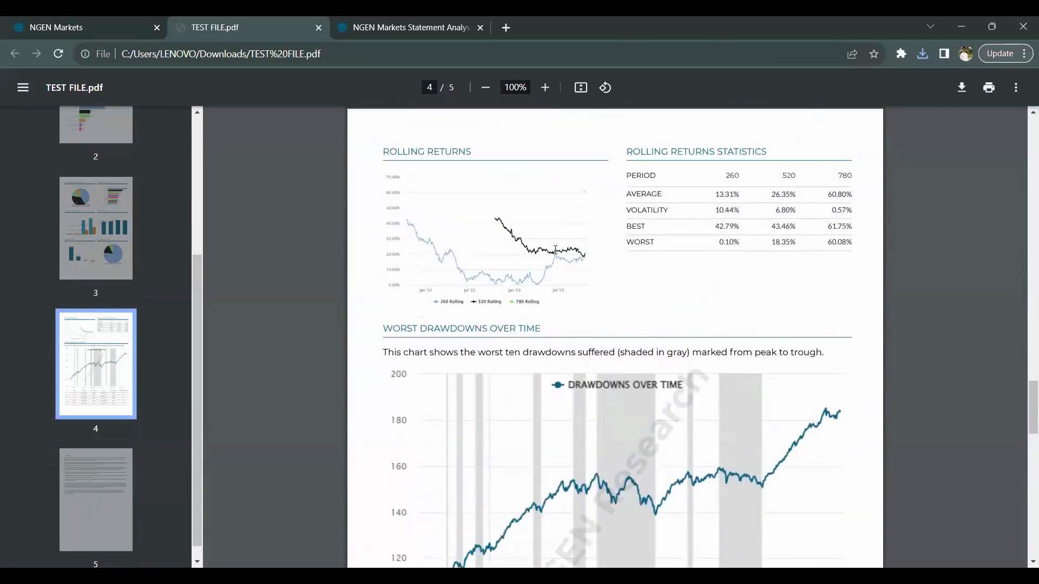
click(134, 24)
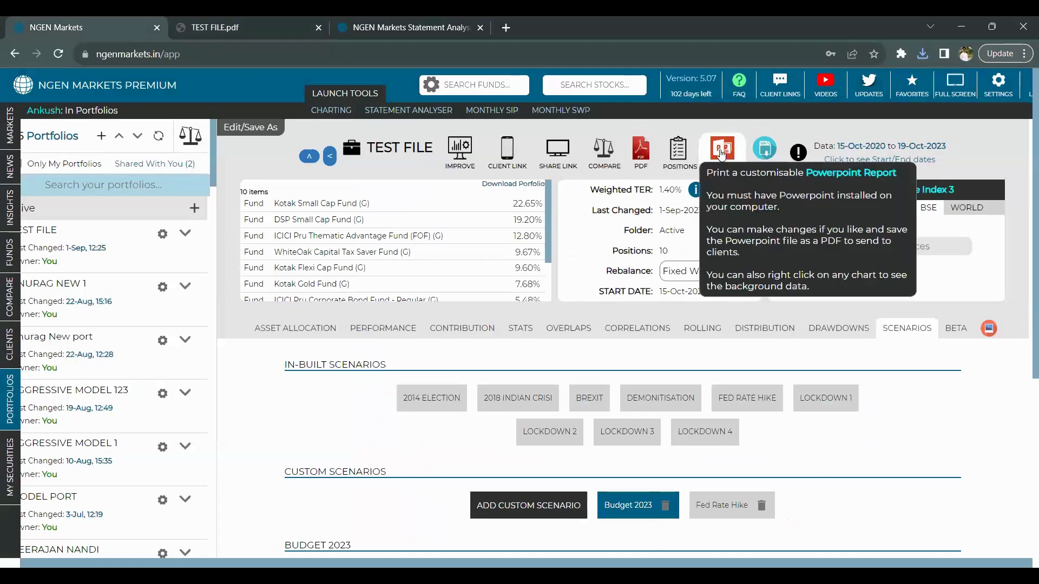
- Create the percentage-based PowerPoint report for TEST FILE and open the downloaded deck
click(724, 147)
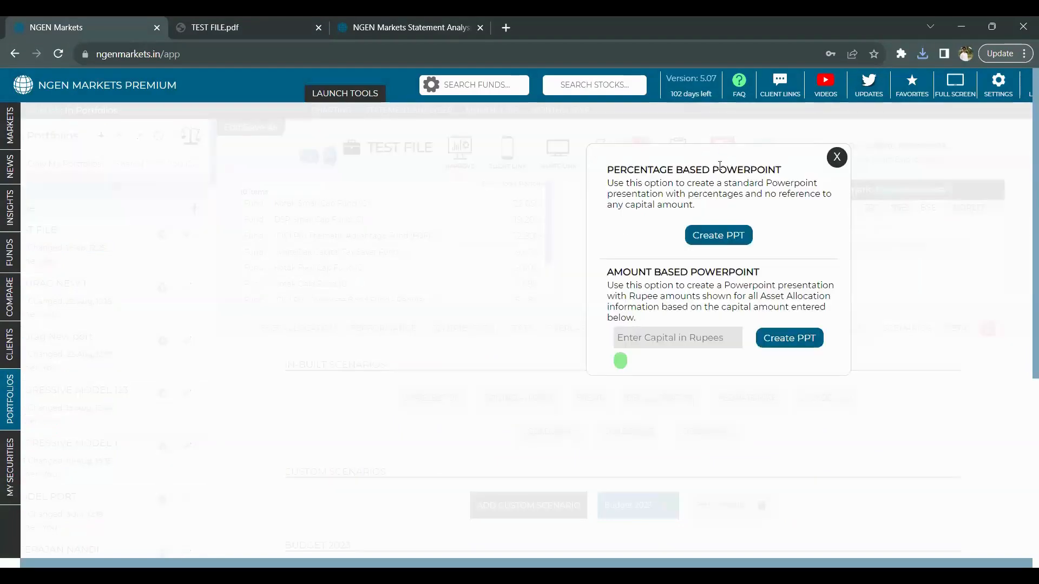
click(725, 237)
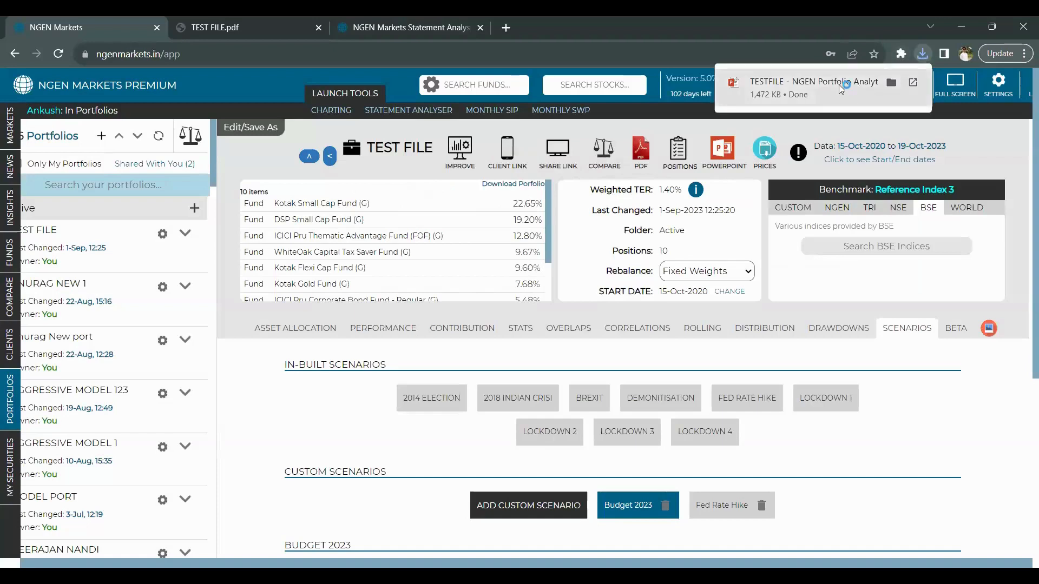
click(840, 88)
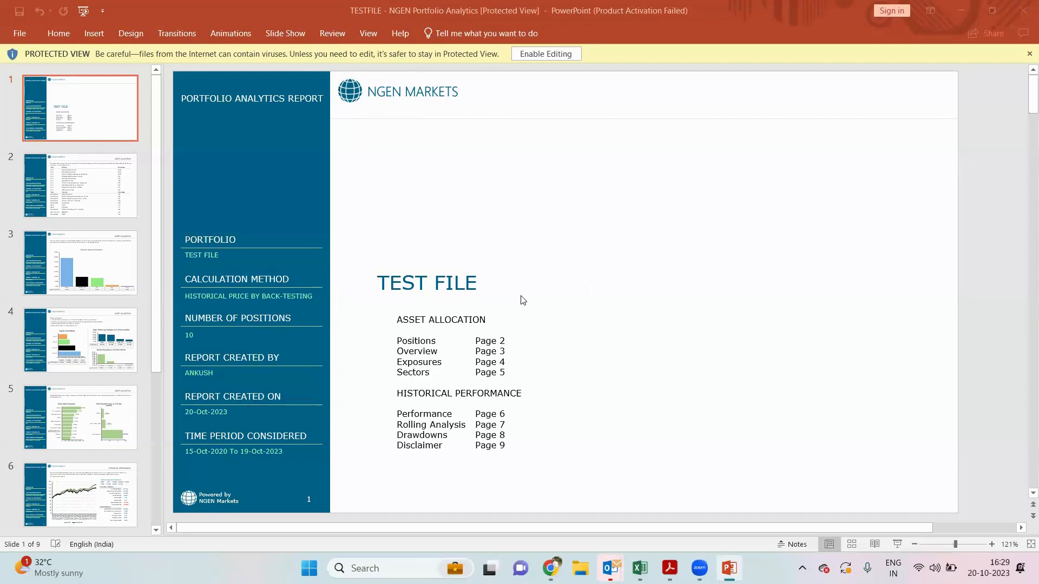
- Step through slides 2–8, from the holdings table to Drawdowns, then return to Chrome
click(106, 189)
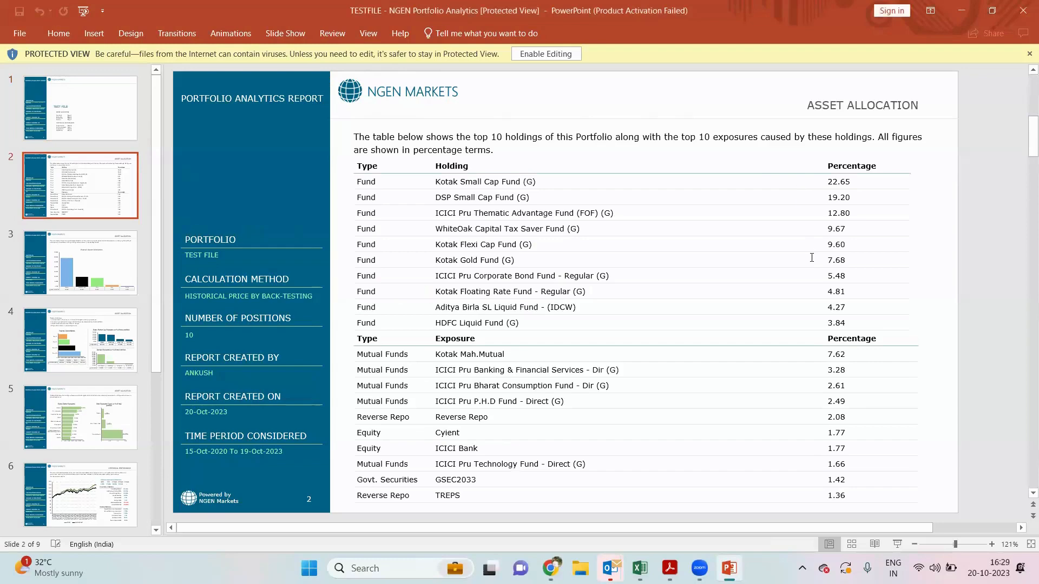
key(Down)
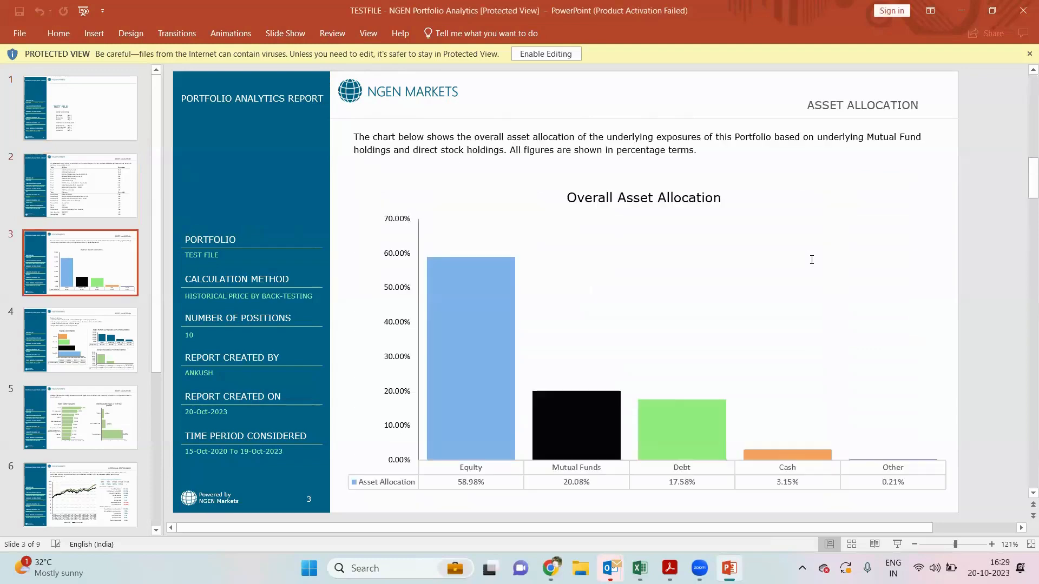
key(Down)
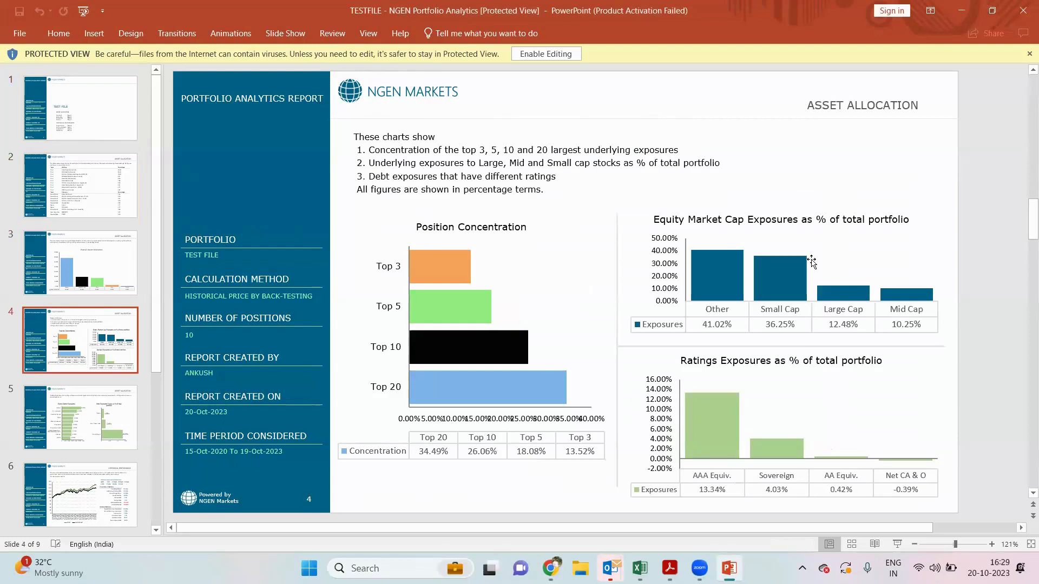
key(Down)
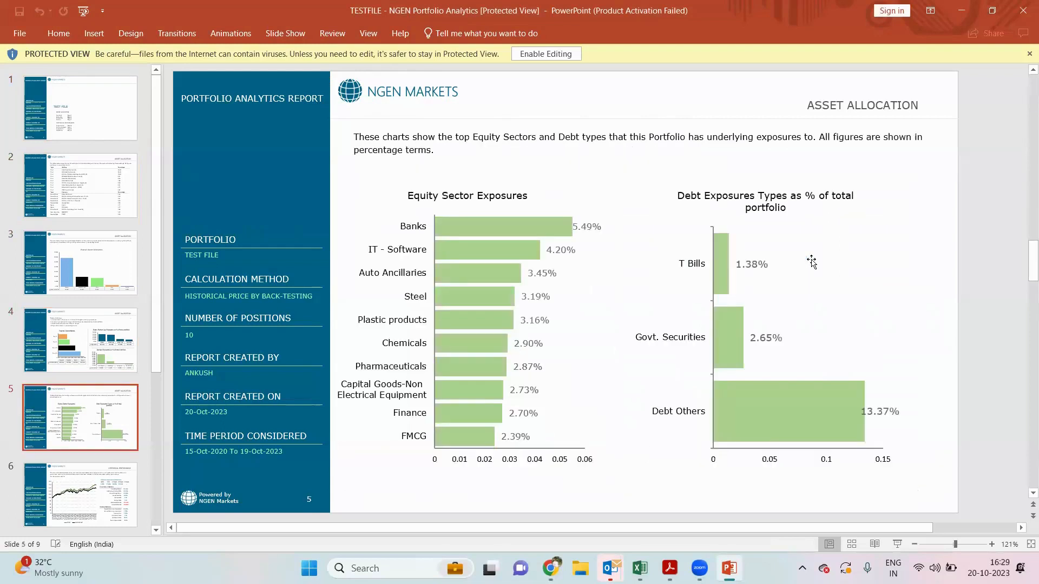
key(Down)
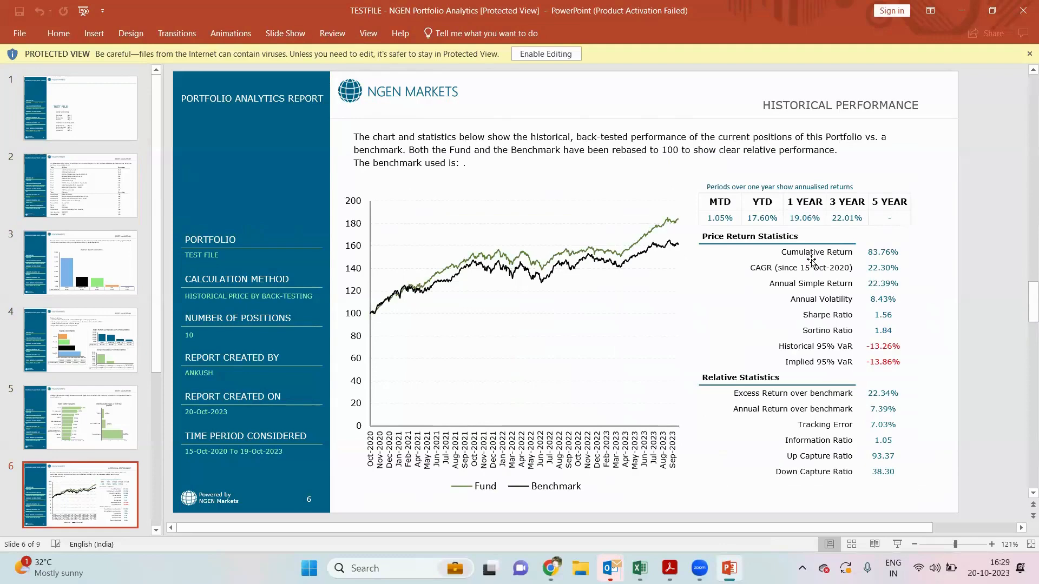
key(Down)
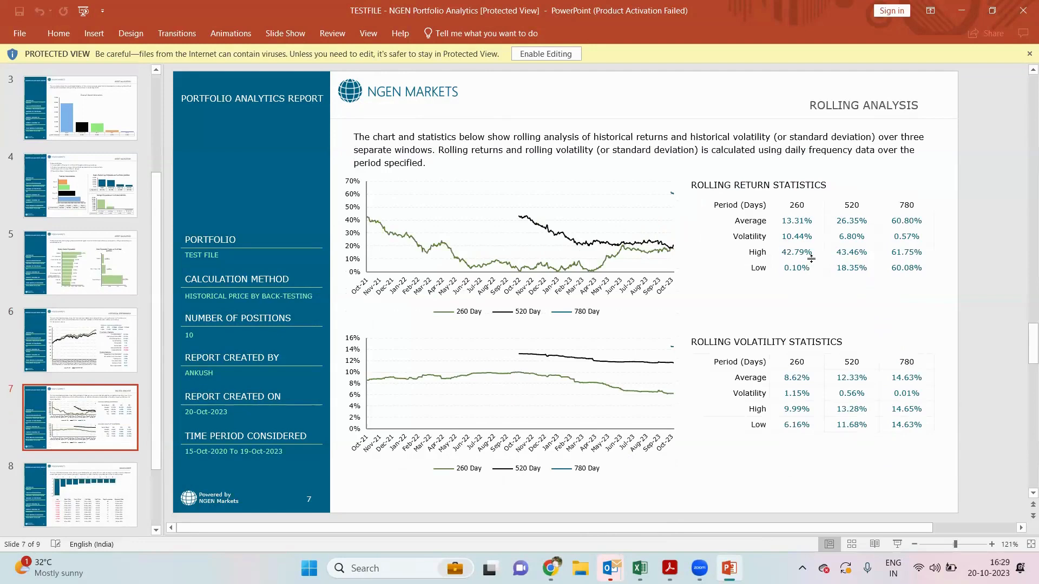
key(Down)
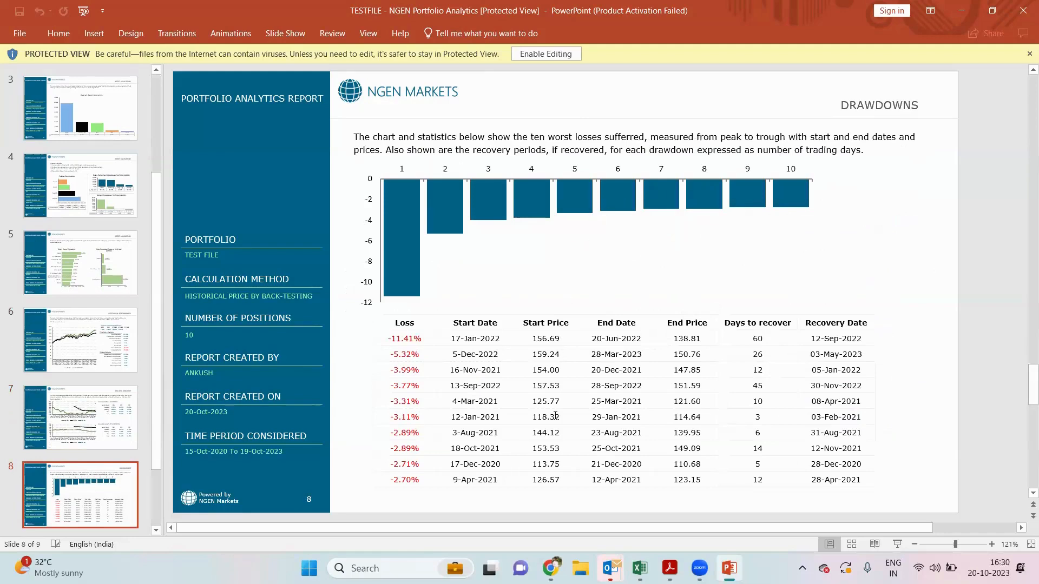
mouse_move(552, 569)
click(524, 502)
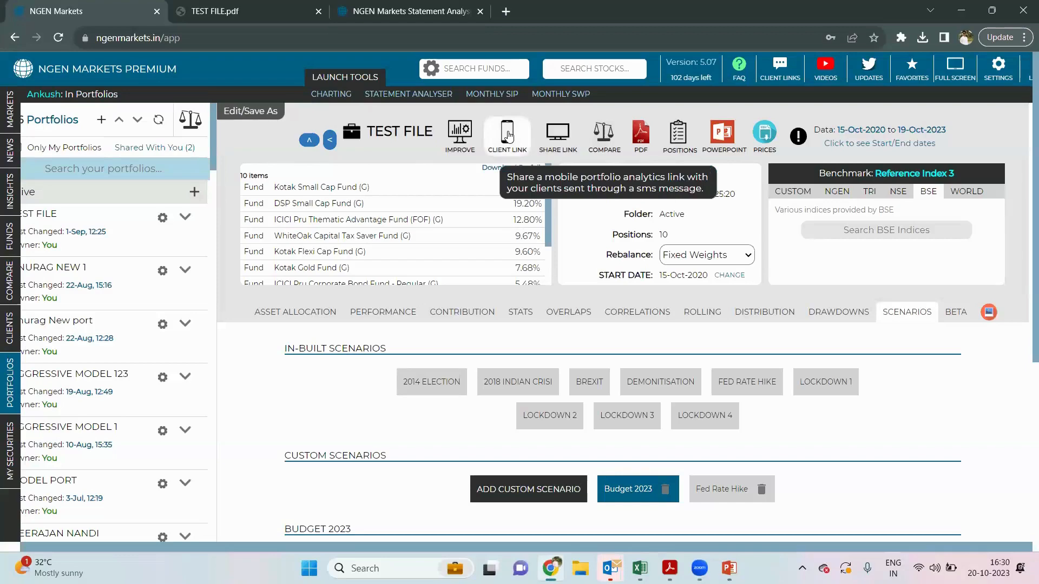
- Create TEST FILE's mobile client link and view its Analytics page in the phone preview
click(508, 135)
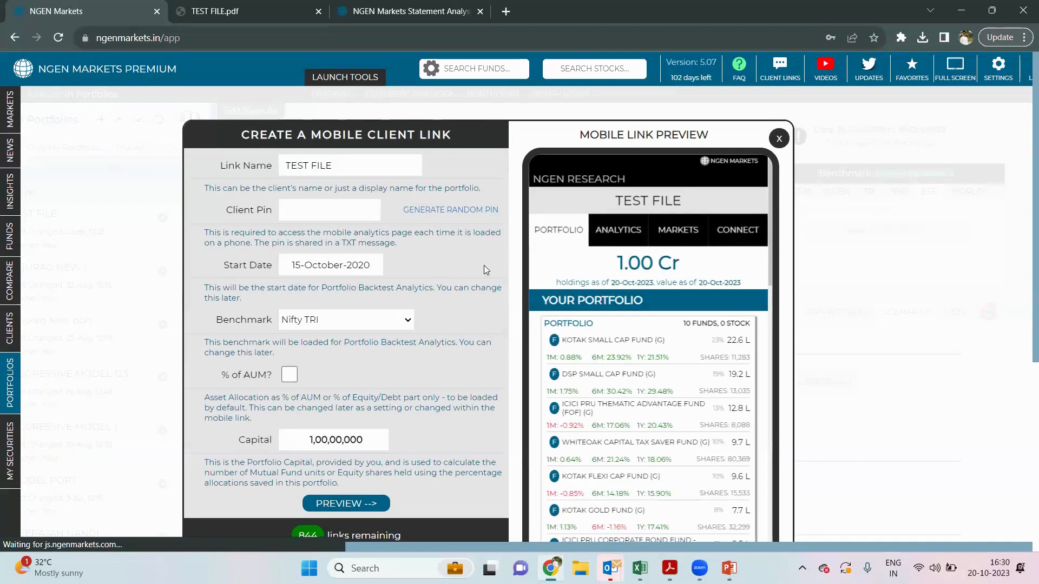
scroll(477, 261, down, 1)
scroll(477, 257, down, 1)
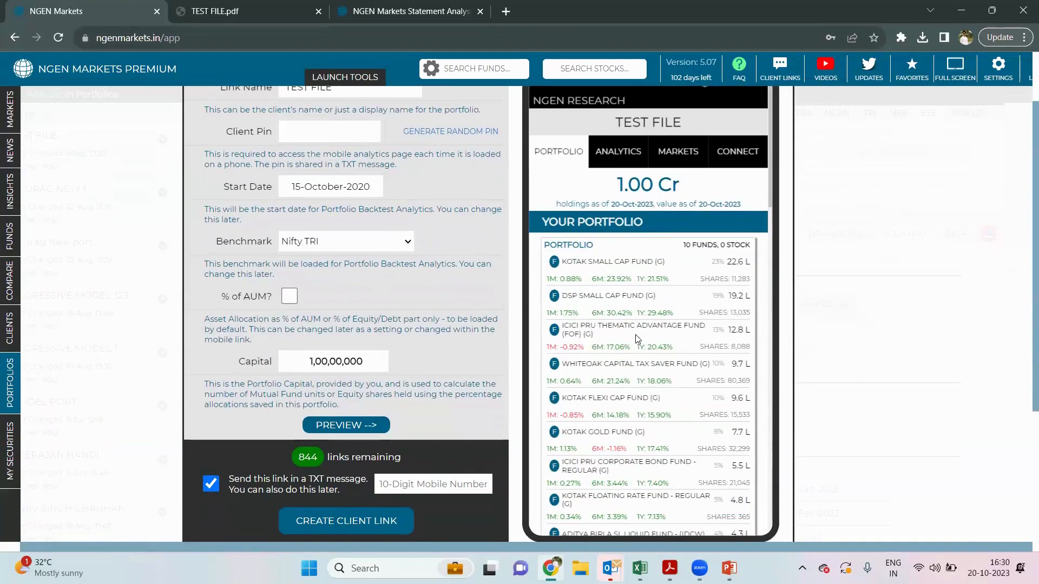
scroll(637, 338, down, 2)
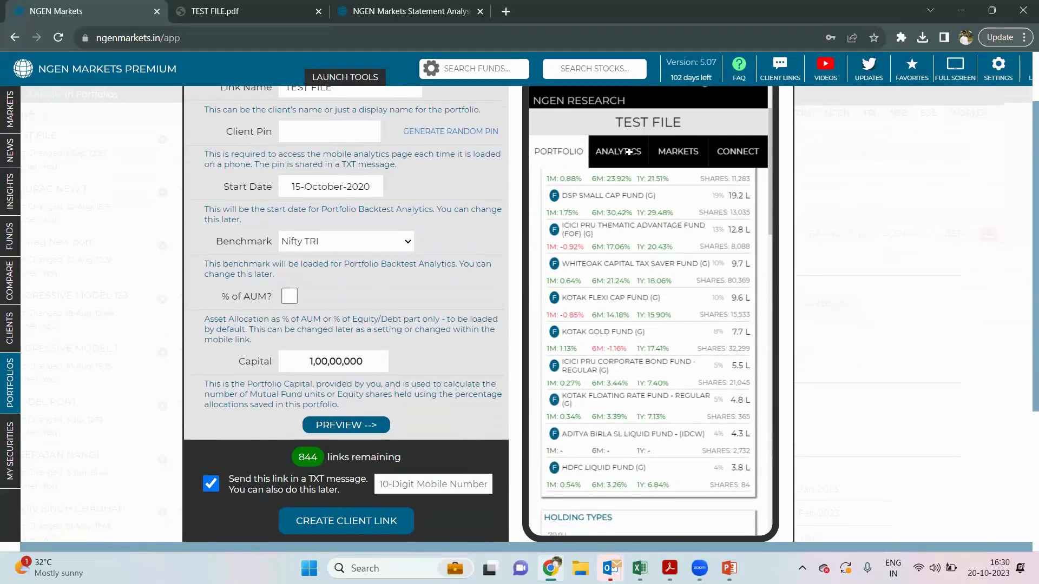
click(629, 152)
scroll(655, 340, down, 5)
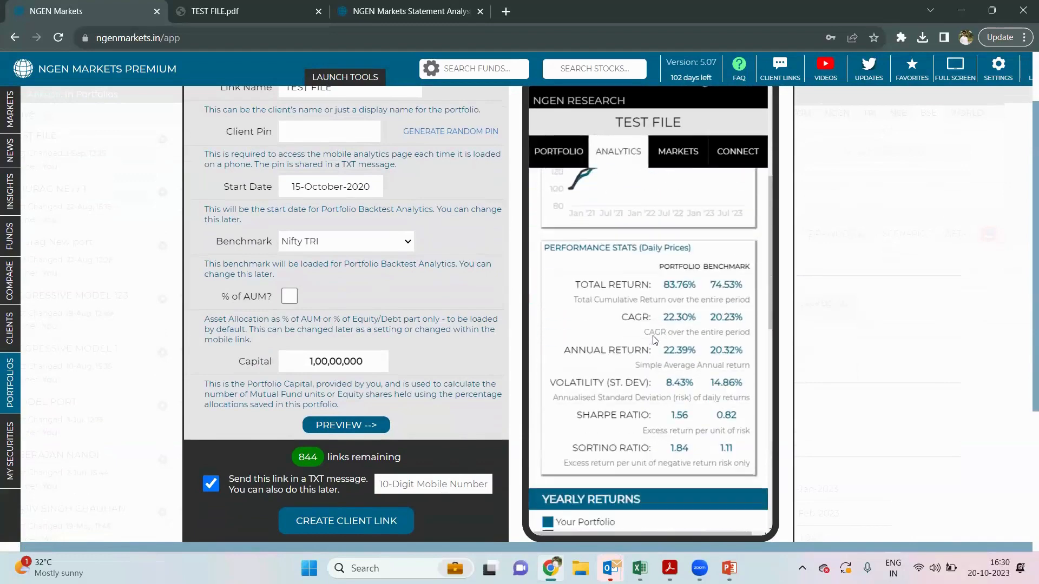
- Check the Markets preview with BSE indices instead of NSE, then close the dialog
click(675, 152)
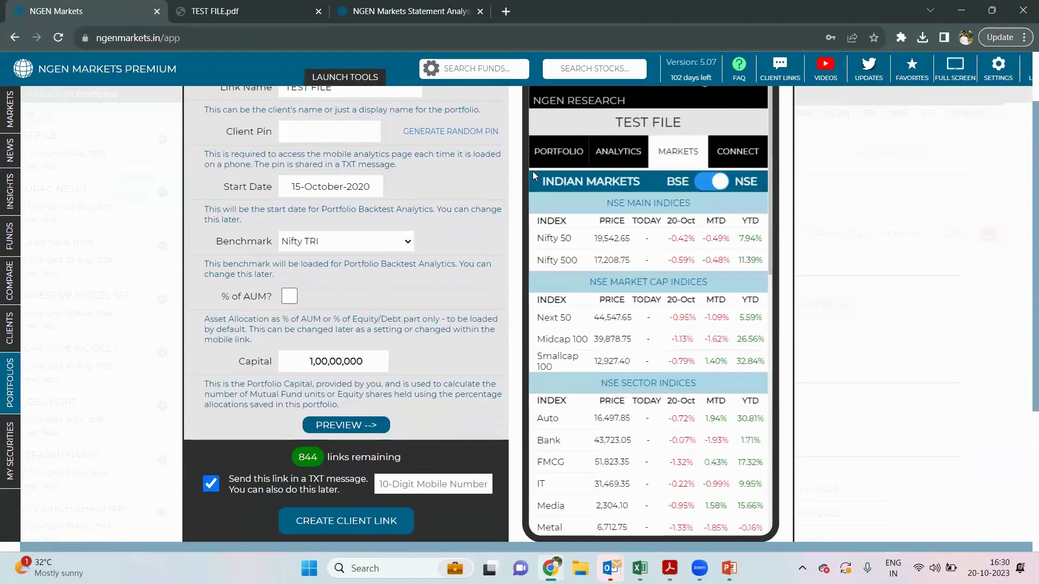
scroll(609, 235, down, 2)
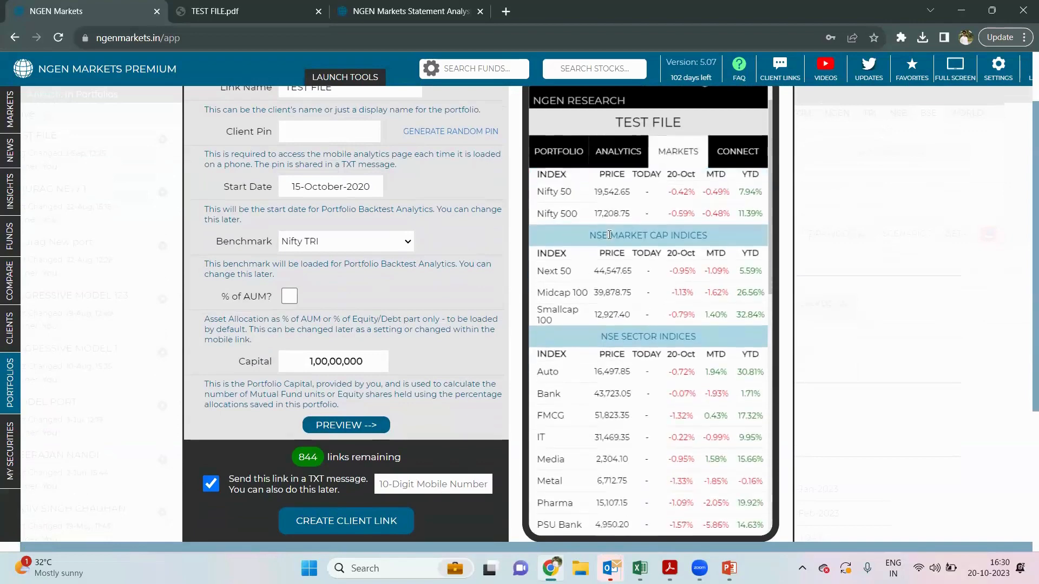
scroll(609, 234, down, 1)
scroll(609, 235, up, 3)
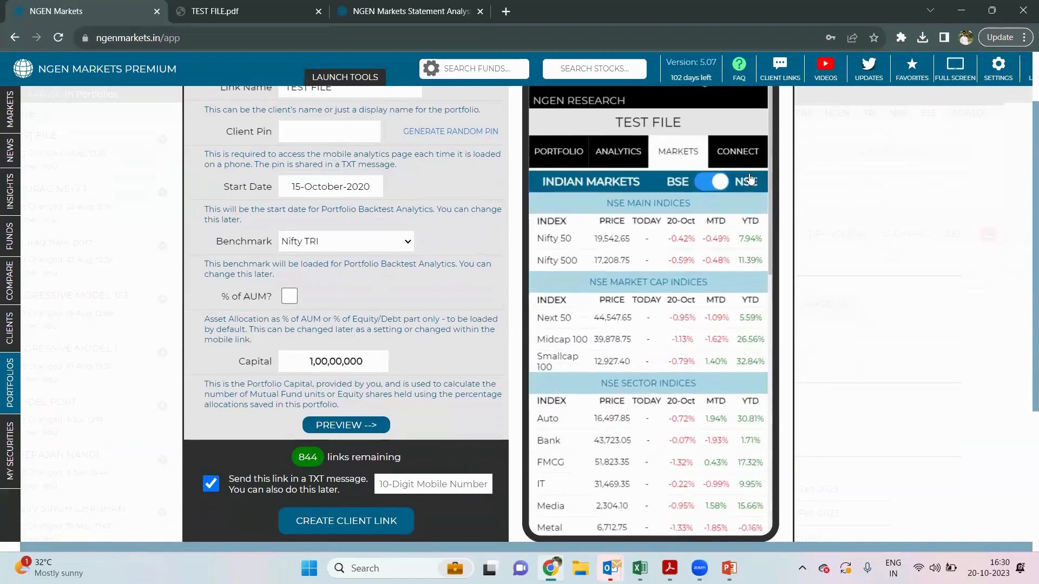
click(700, 186)
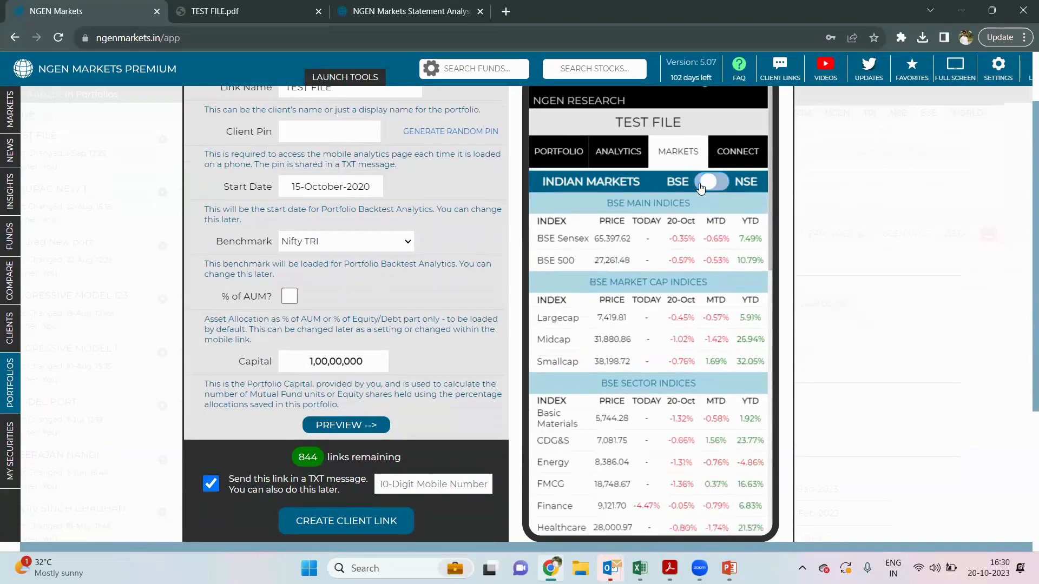
scroll(701, 187, up, 2)
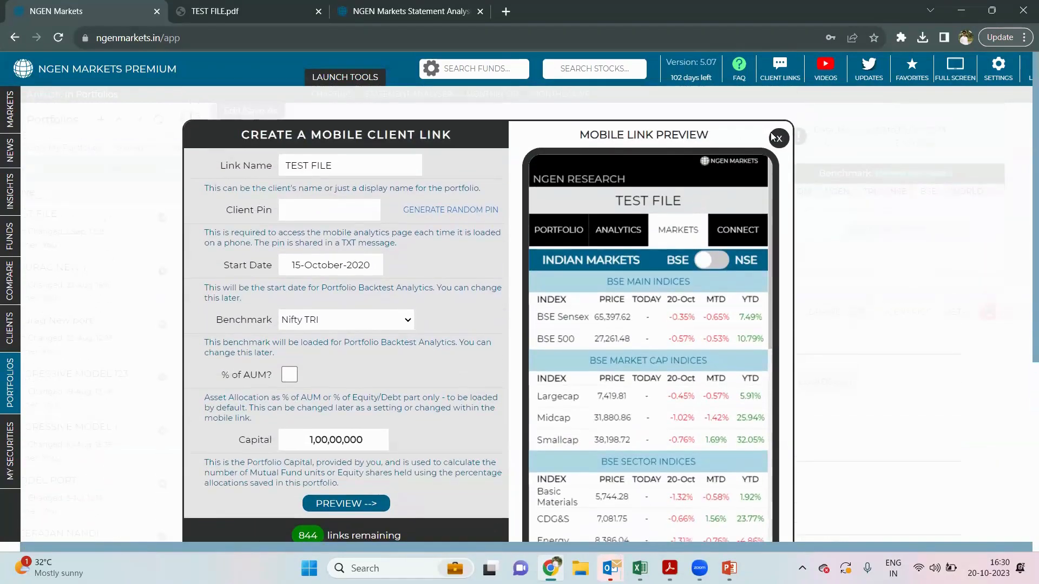
click(780, 139)
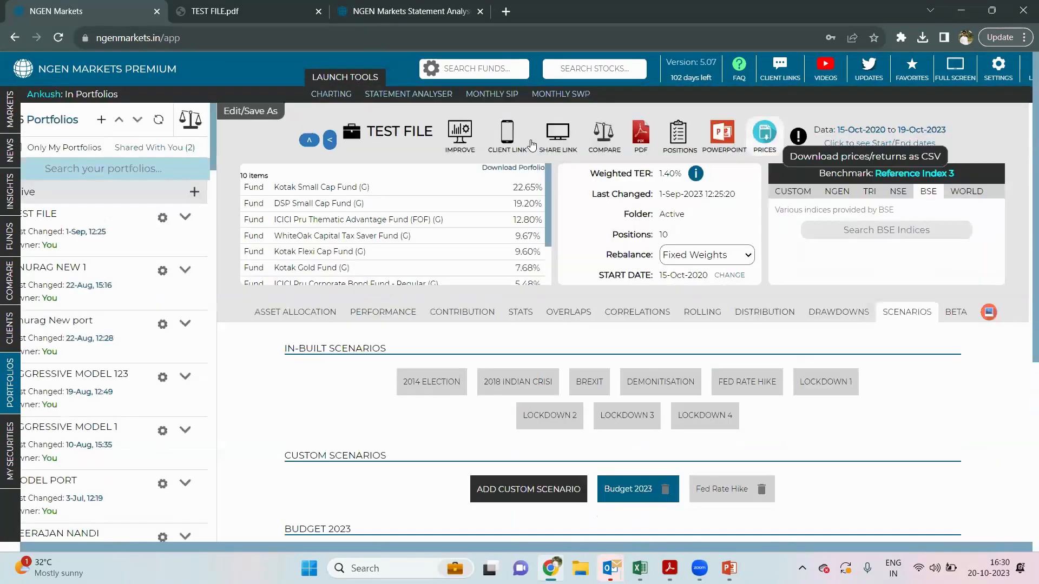
- Generate a 7-day share link for TEST FILE, copy it, and paste it into a new tab
click(563, 142)
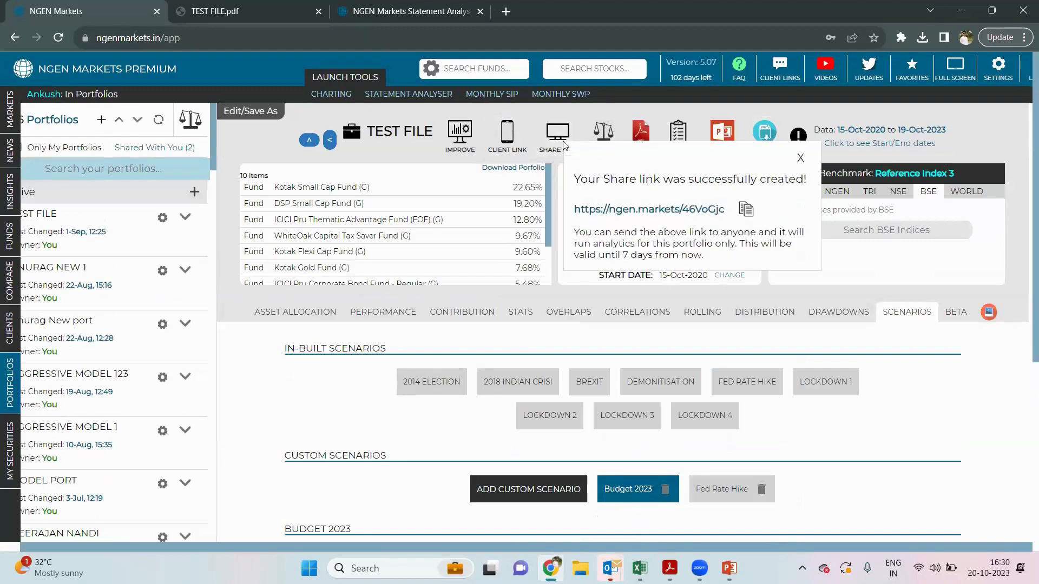
click(744, 212)
key(ctrl+t)
key(ctrl+v)
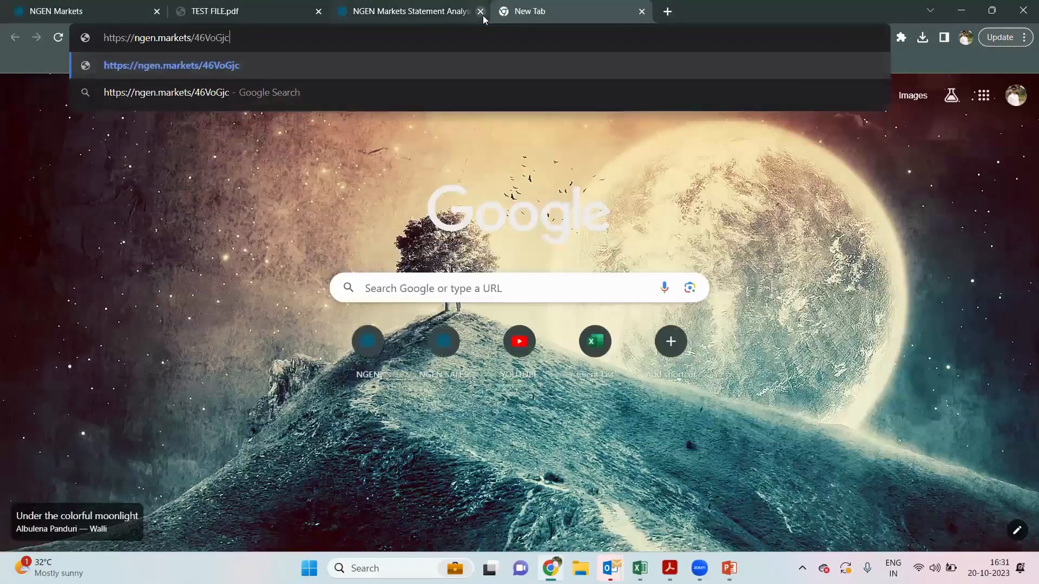
- Load the TEST FILE share link, check its Equity 58.98% allocation view, then return to the original tab
key(Return)
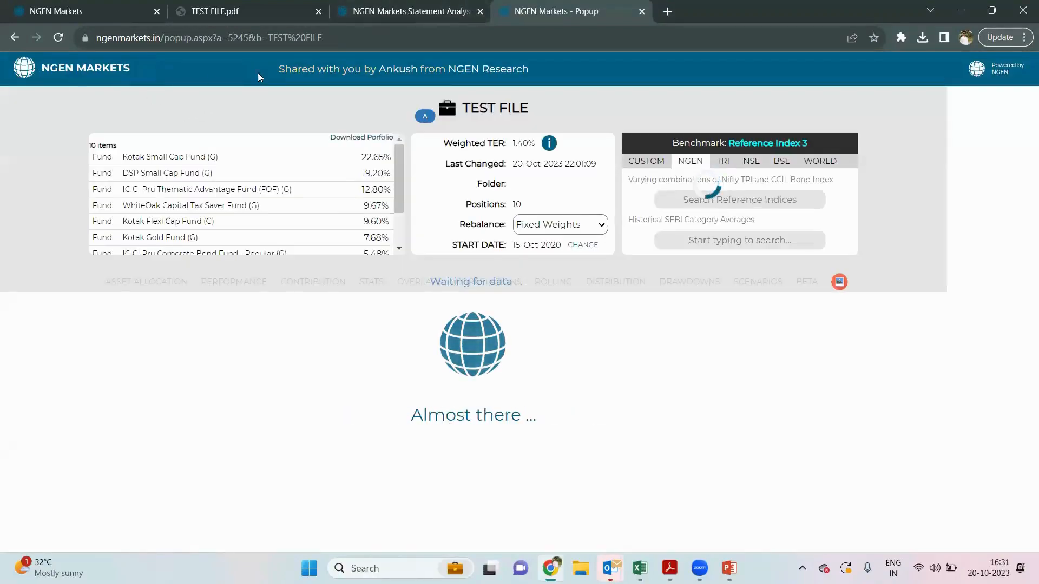
scroll(206, 317, down, 1)
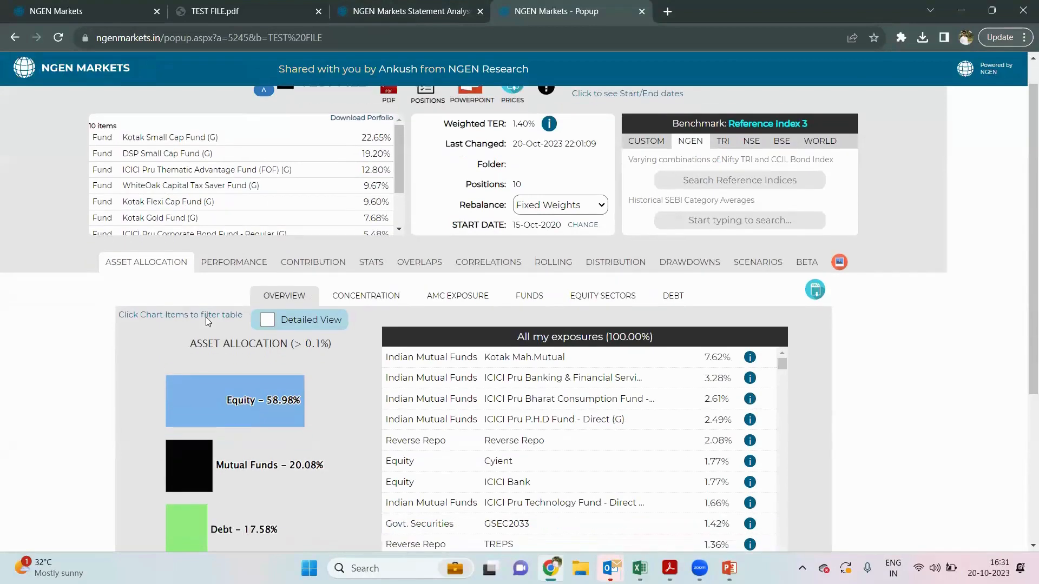
scroll(206, 317, up, 1)
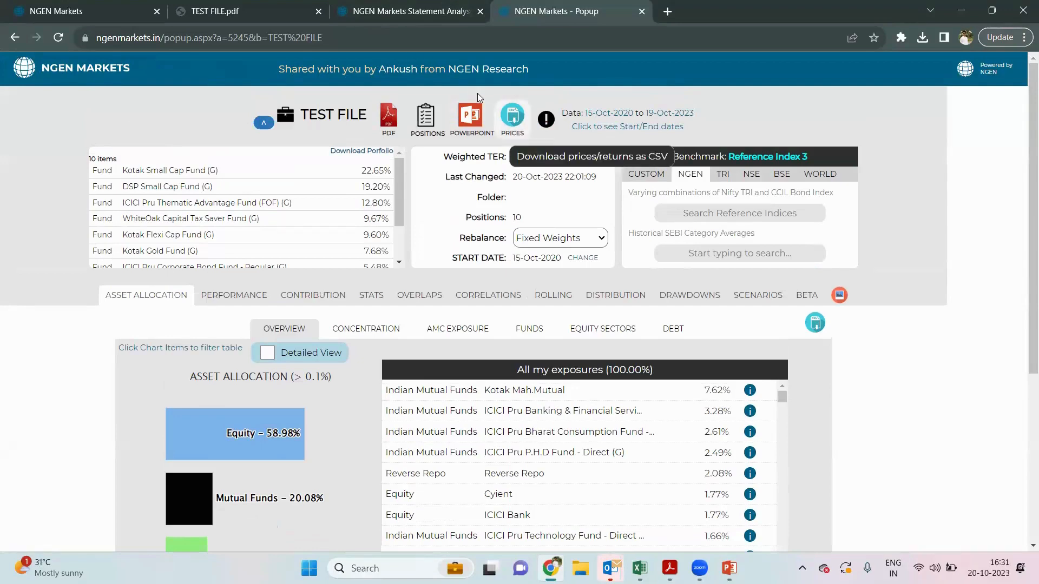
click(61, 9)
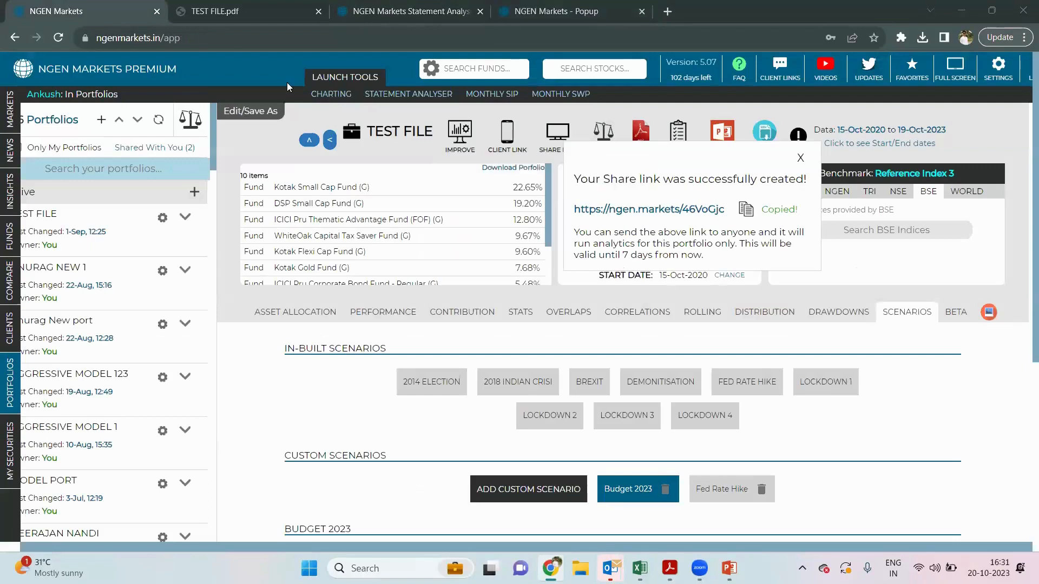
- Create a PowerPoint report for 1,00,00,000 rupees capital and open 'TESTFILE - NGEN Portfolio Analytics (1).pptx'
click(797, 158)
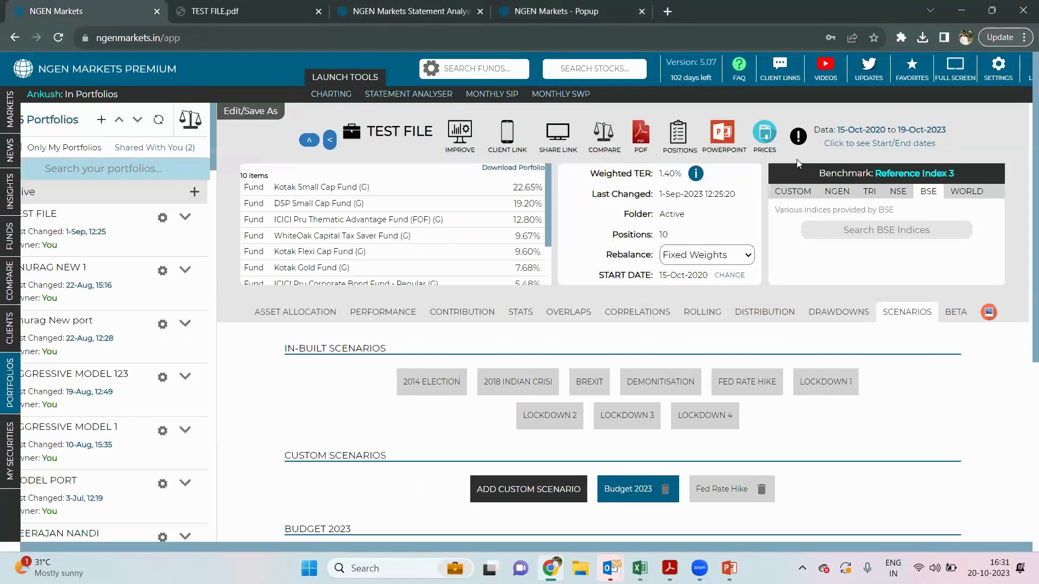
click(710, 132)
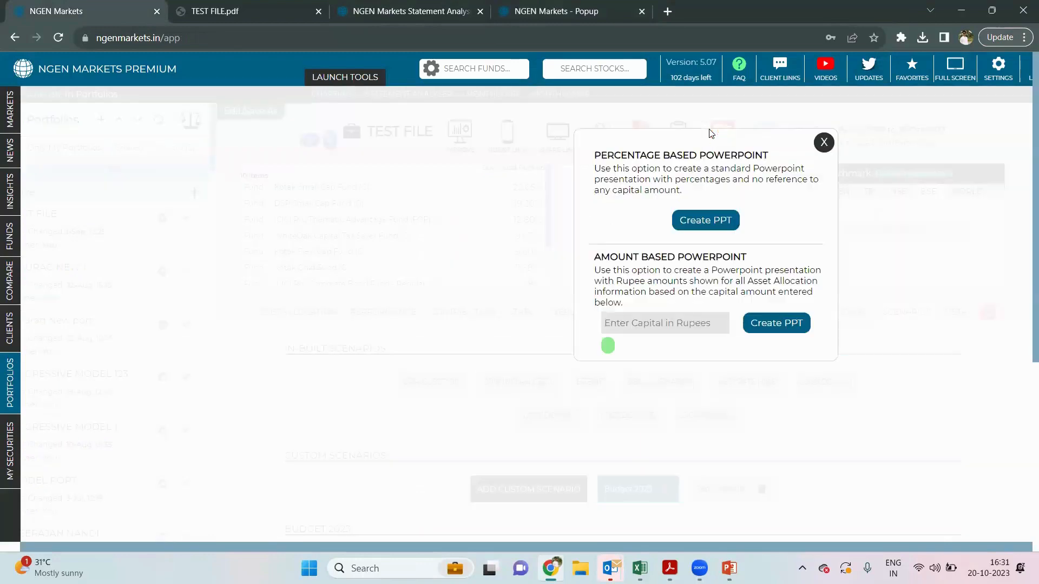
click(662, 323)
text(10,0000)
text(000)
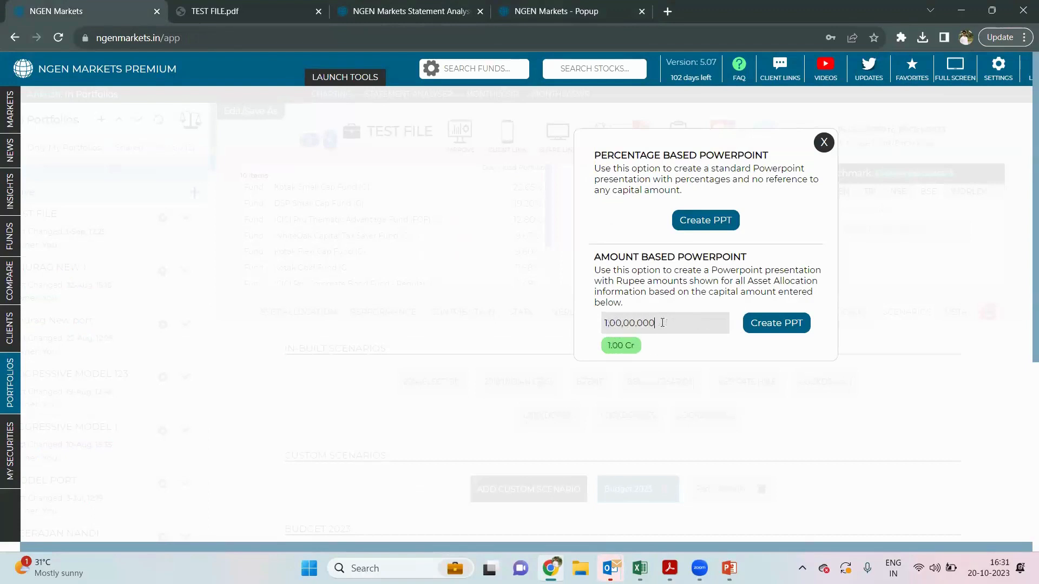
click(771, 328)
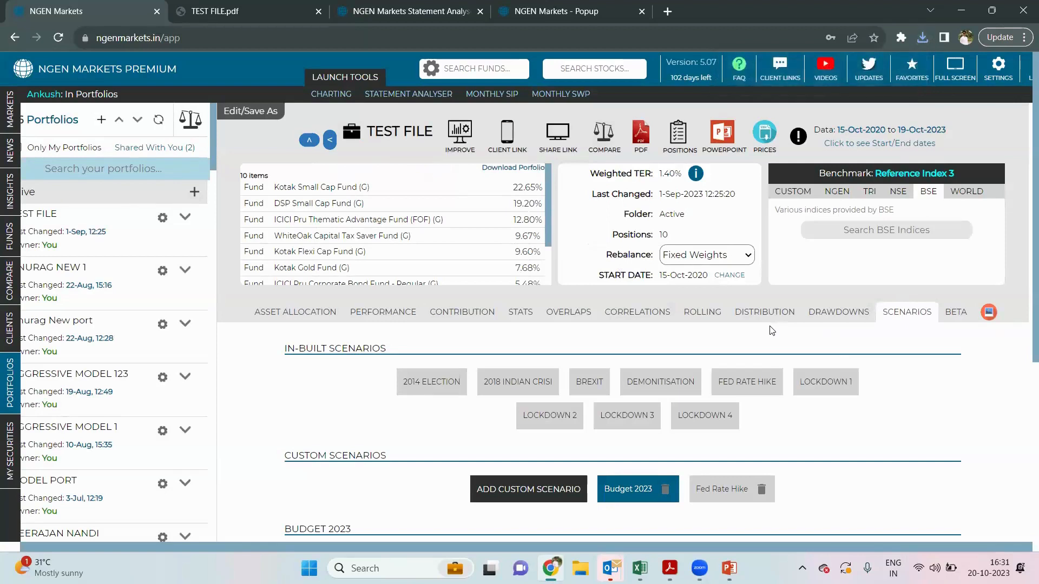
click(921, 39)
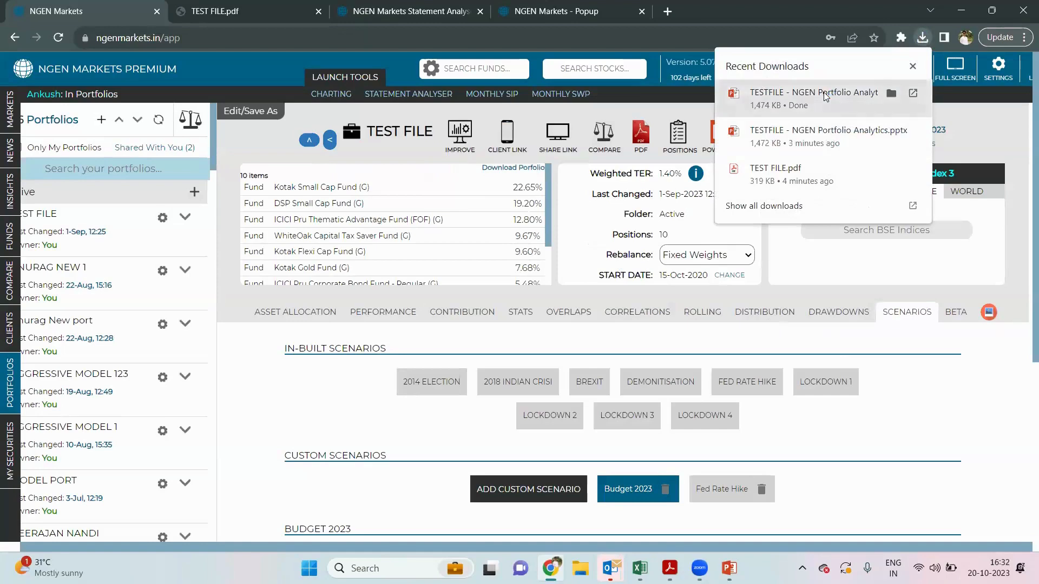
click(826, 96)
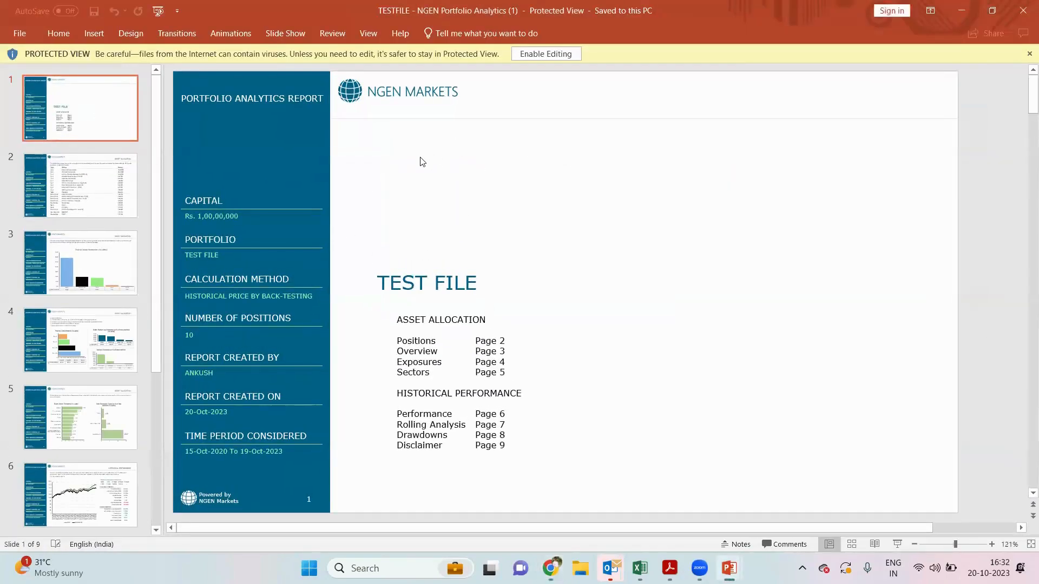
- Scroll the deck through to the Drawdowns slide 8, then switch back to NGEN Markets in Chrome
scroll(421, 162, down, 1)
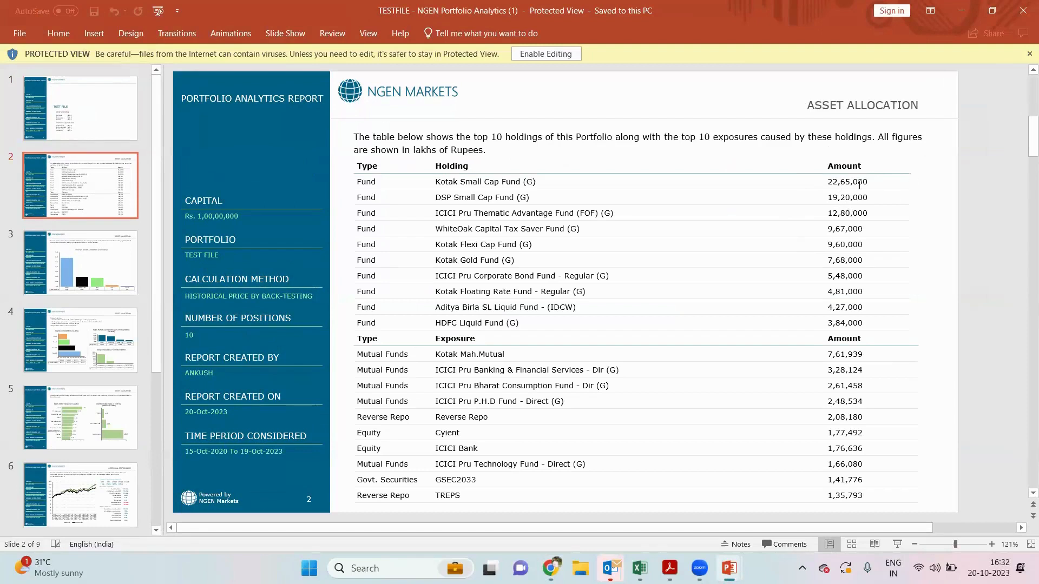
scroll(860, 184, down, 1)
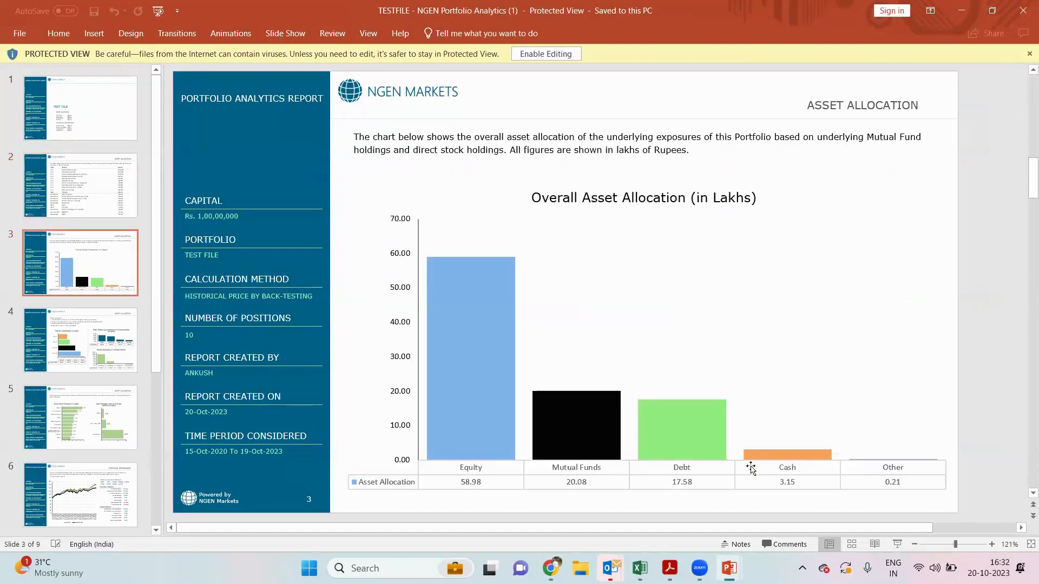
scroll(751, 469, down, 1)
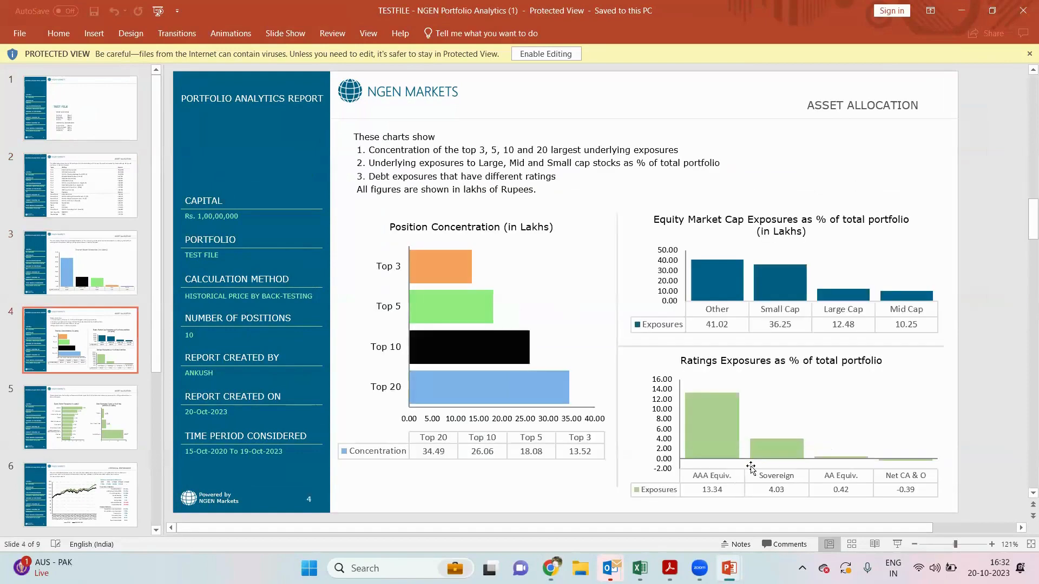
scroll(751, 468, down, 3)
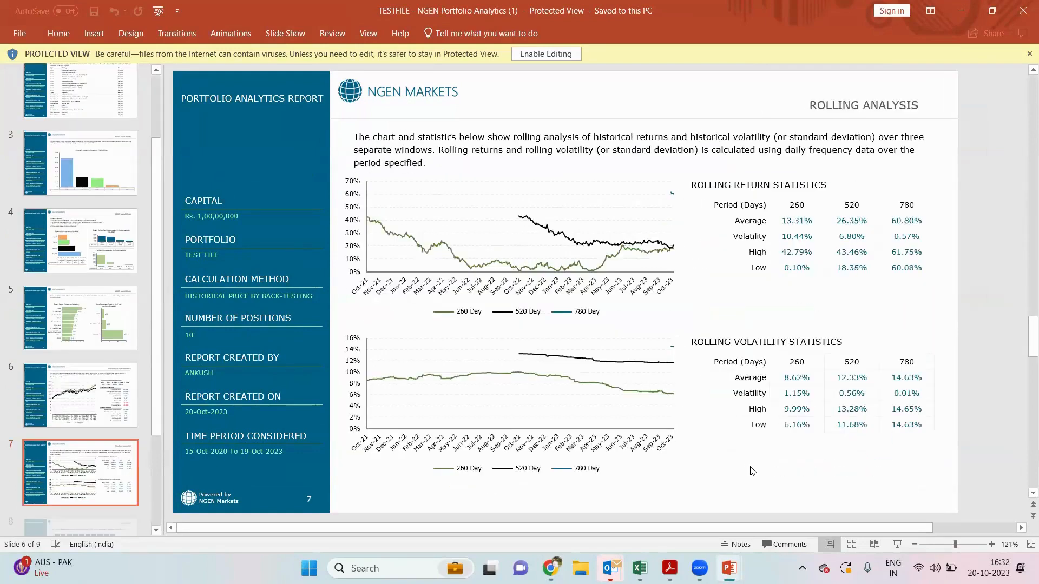
scroll(752, 470, down, 1)
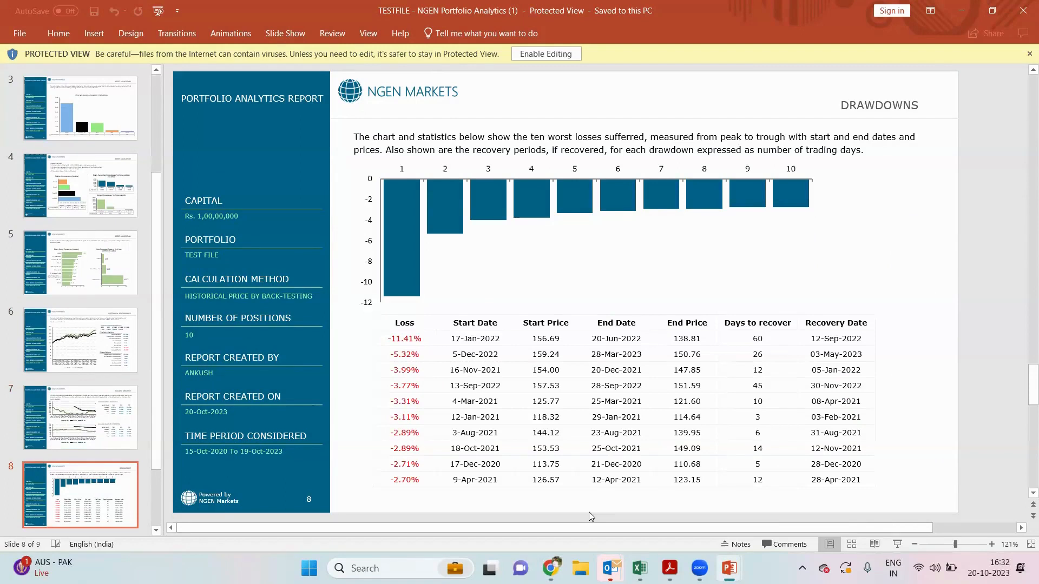
mouse_move(551, 568)
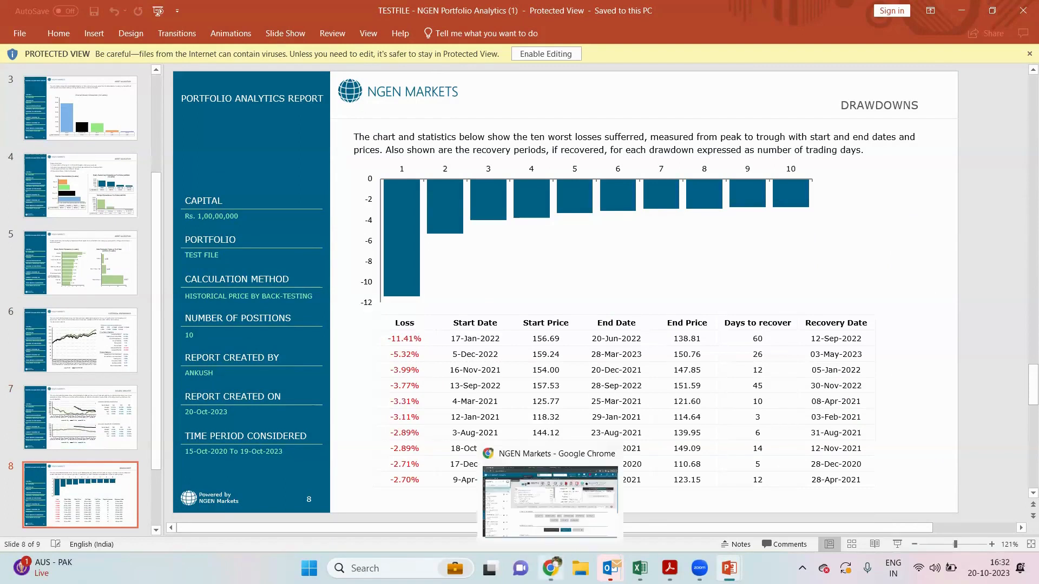
click(542, 524)
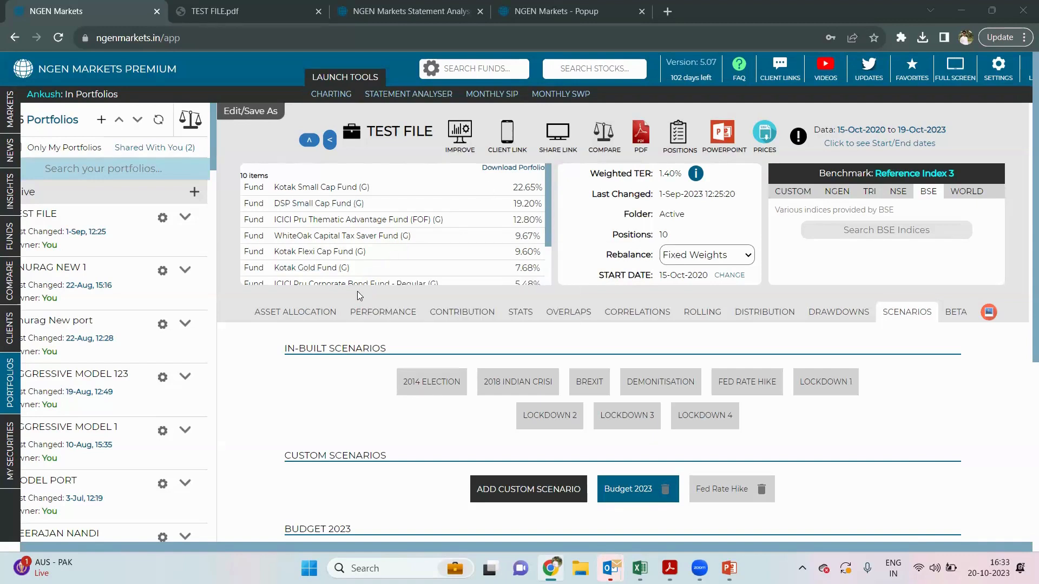
- Open DRAWDOWNS and review the drawdowns-over-time chart, sizes and top-ten table led by -11.41%
click(830, 312)
scroll(654, 368, down, 5)
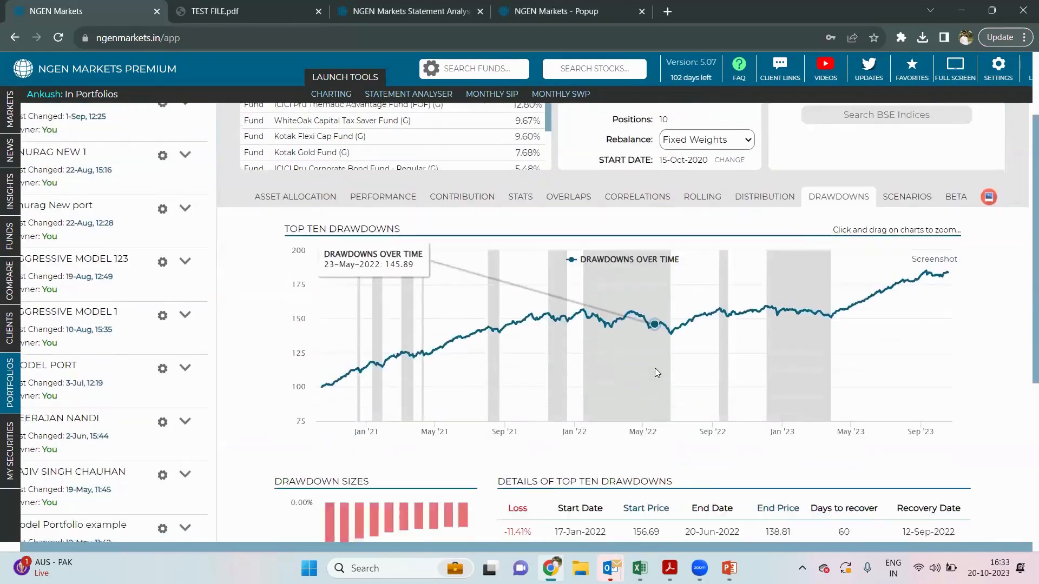
scroll(657, 372, down, 2)
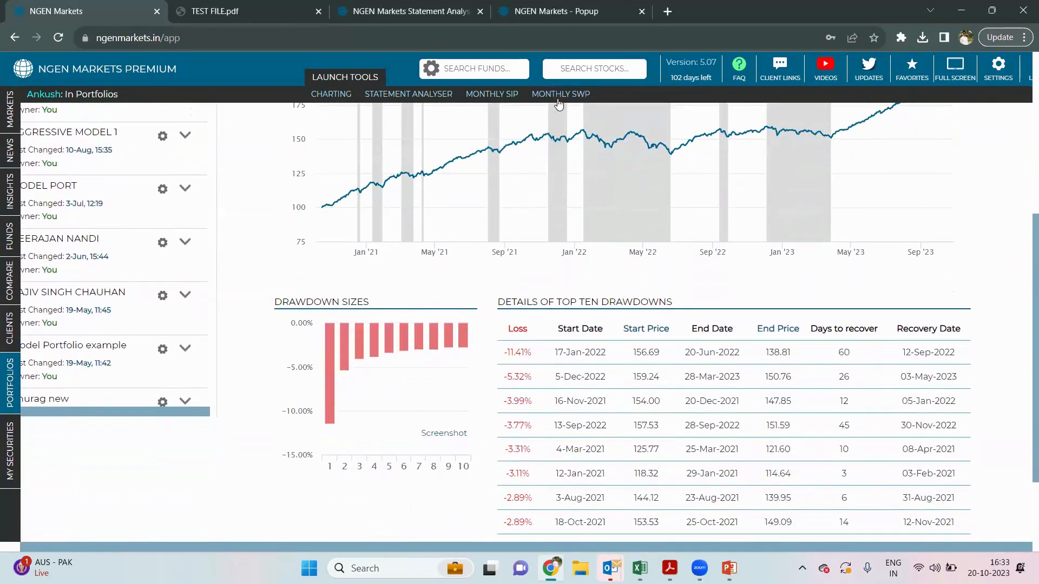
scroll(651, 173, down, 2)
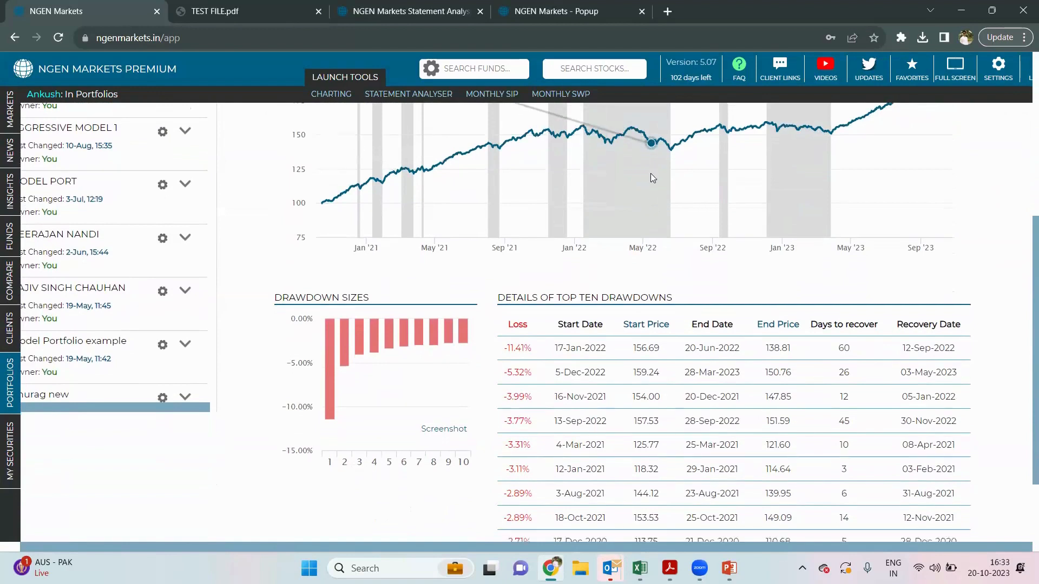
scroll(650, 173, down, 1)
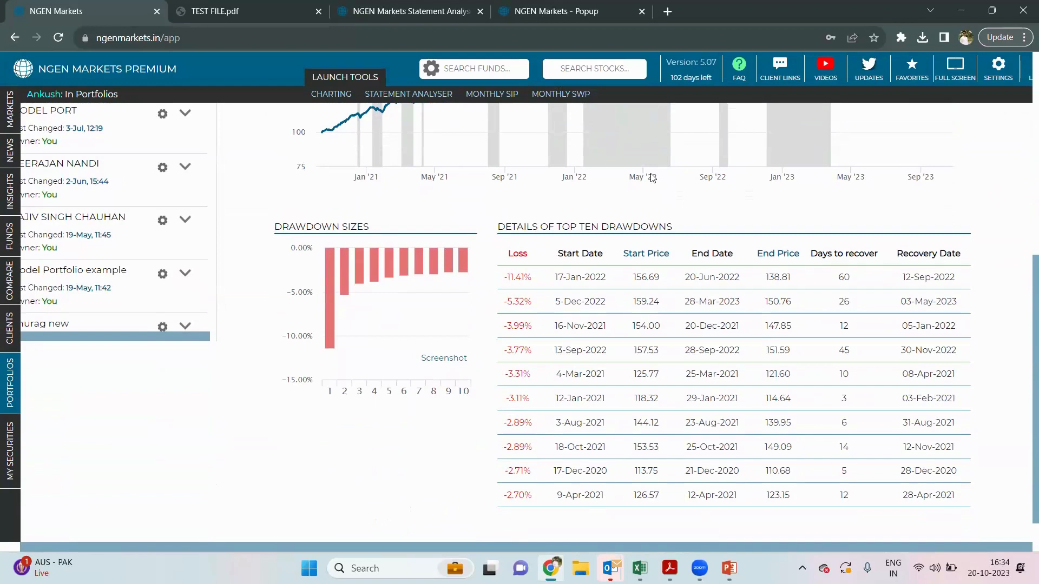
scroll(652, 178, up, 2)
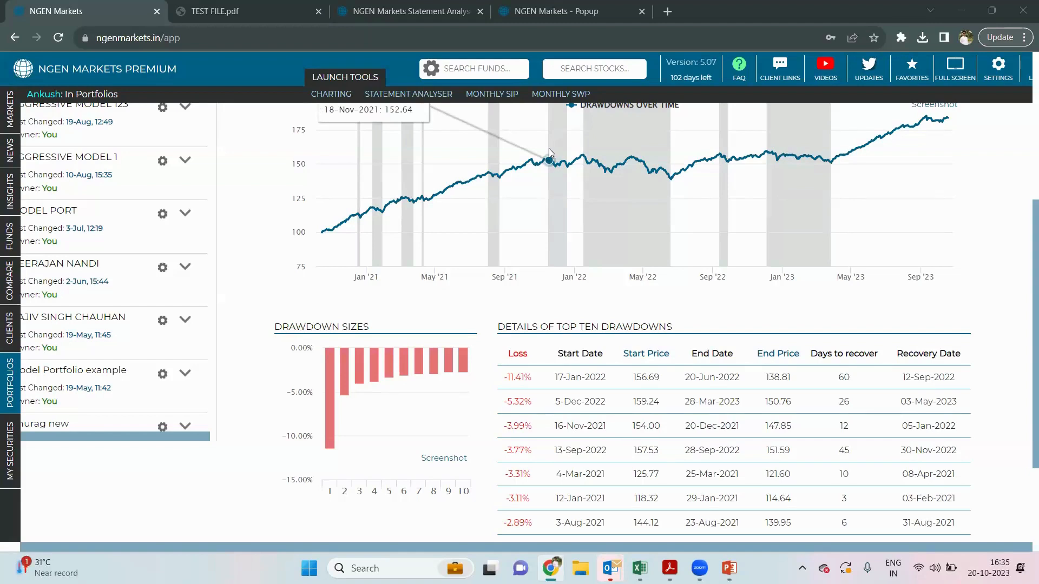
scroll(549, 149, up, 5)
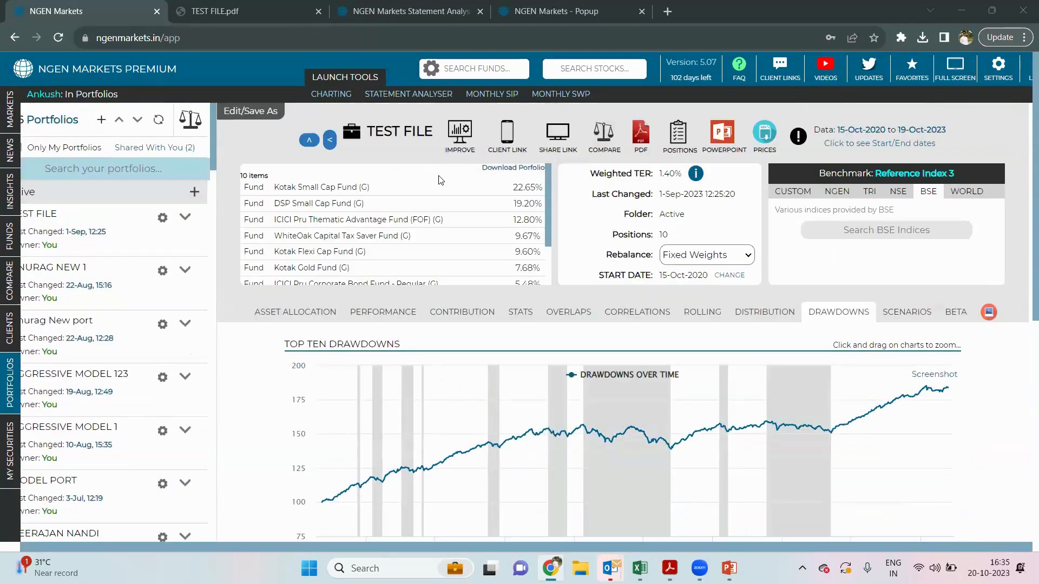
scroll(441, 181, down, 2)
scroll(429, 314, down, 3)
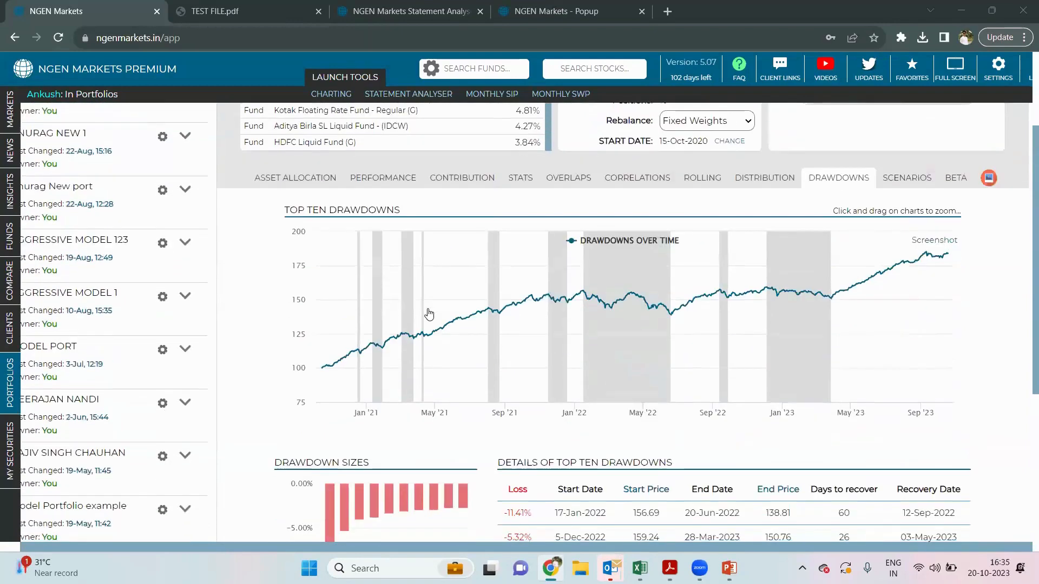
scroll(429, 314, down, 2)
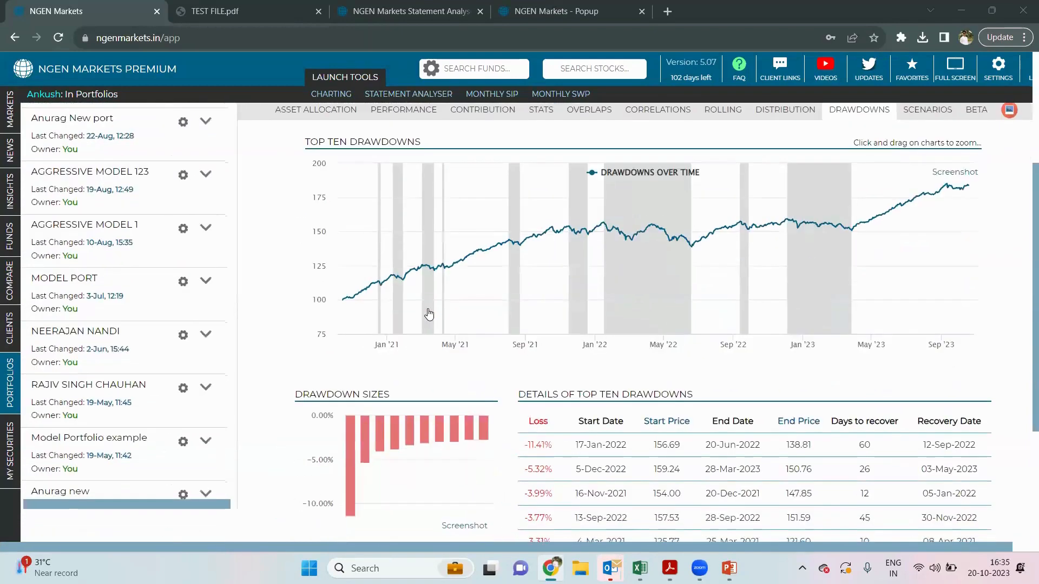
scroll(429, 314, down, 2)
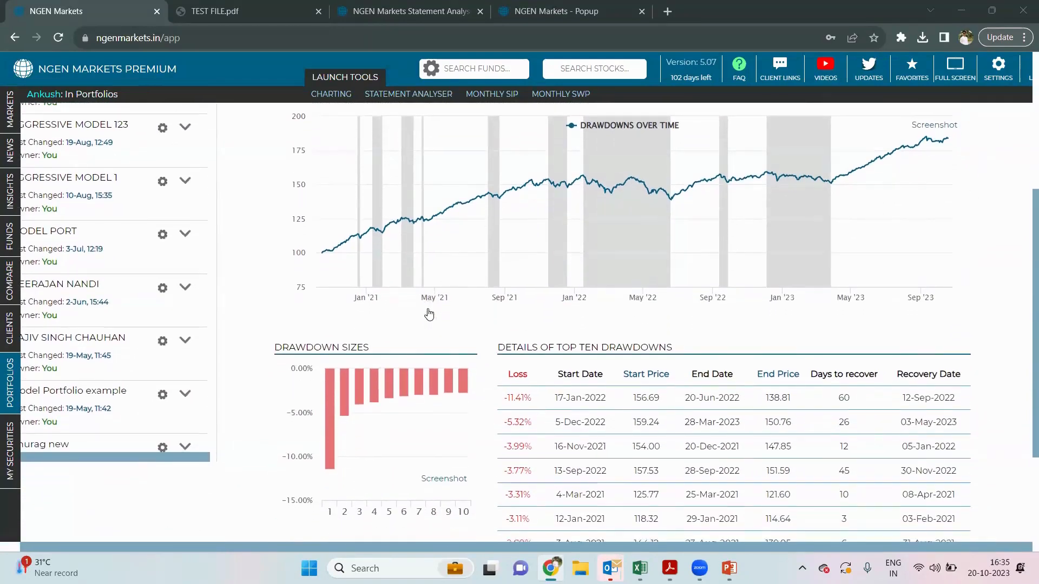
scroll(429, 314, up, 3)
scroll(430, 314, down, 1)
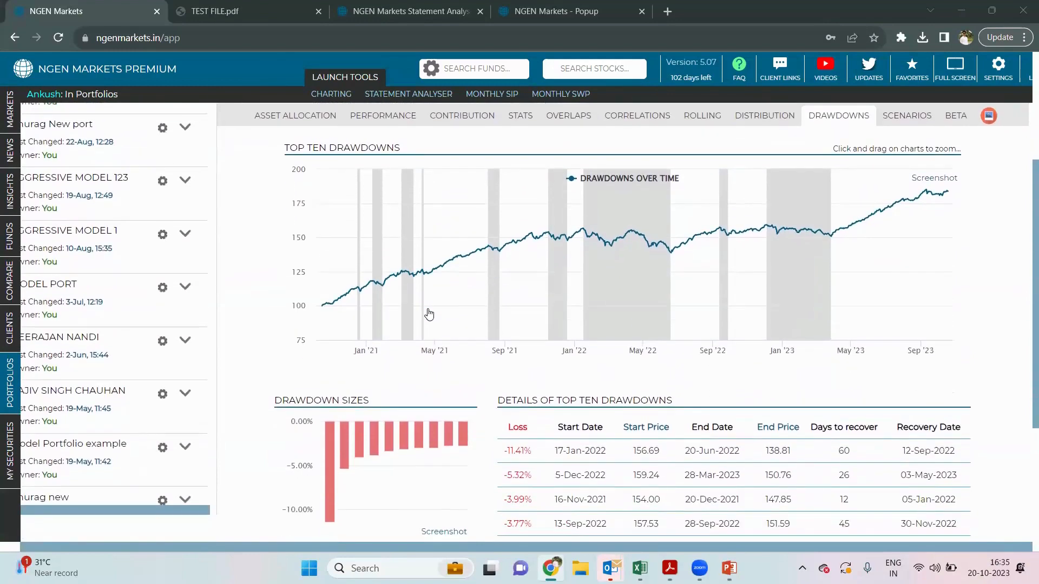
scroll(430, 314, down, 1)
scroll(429, 313, up, 3)
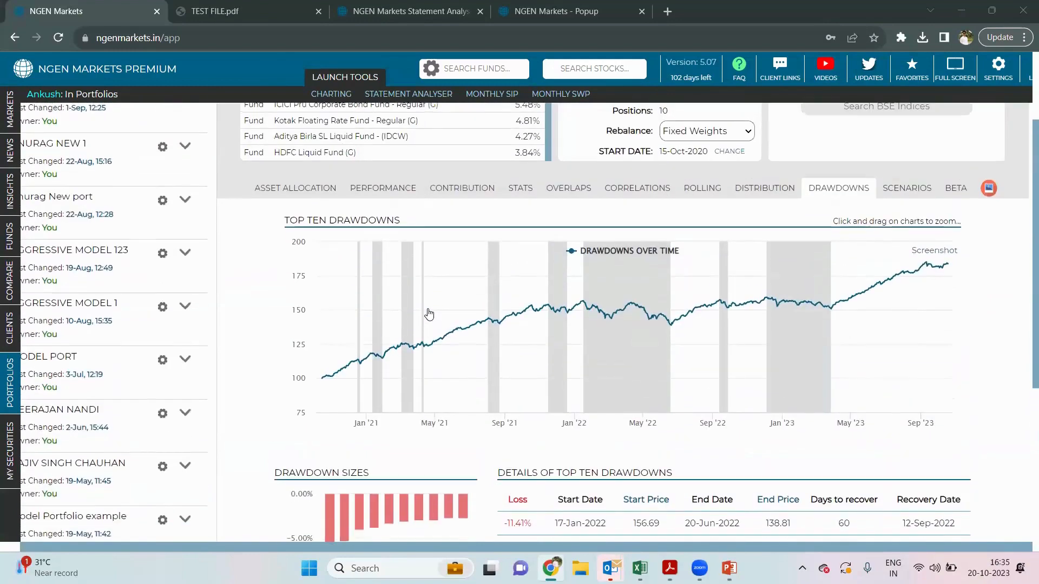
scroll(429, 314, up, 1)
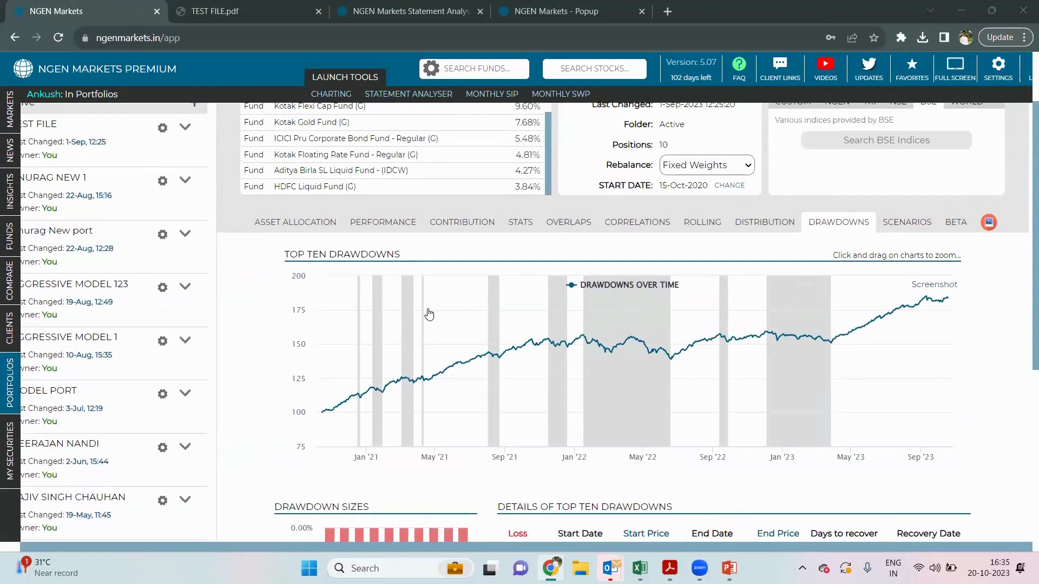
scroll(429, 314, down, 2)
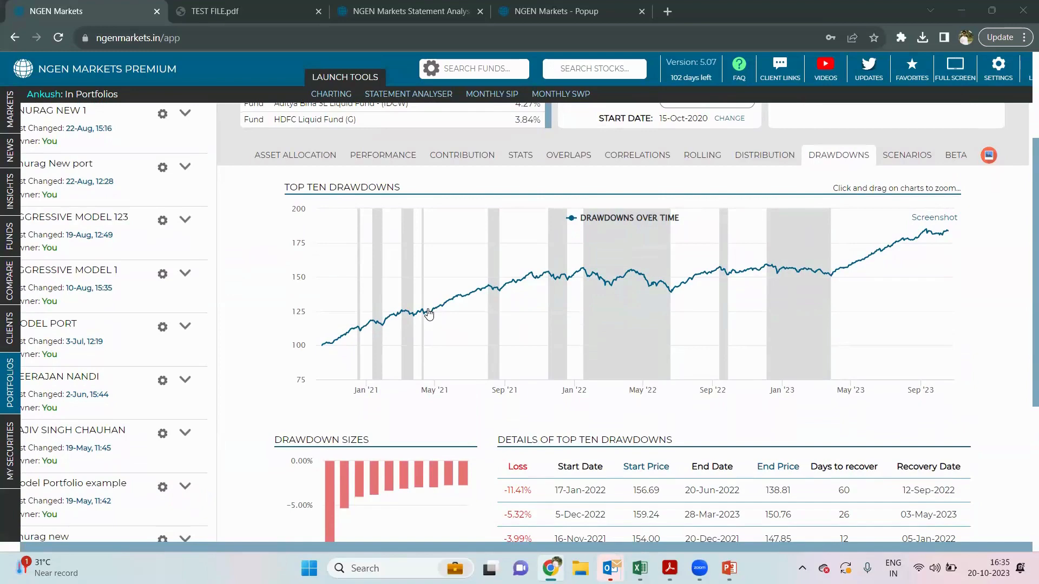
scroll(595, 281, up, 2)
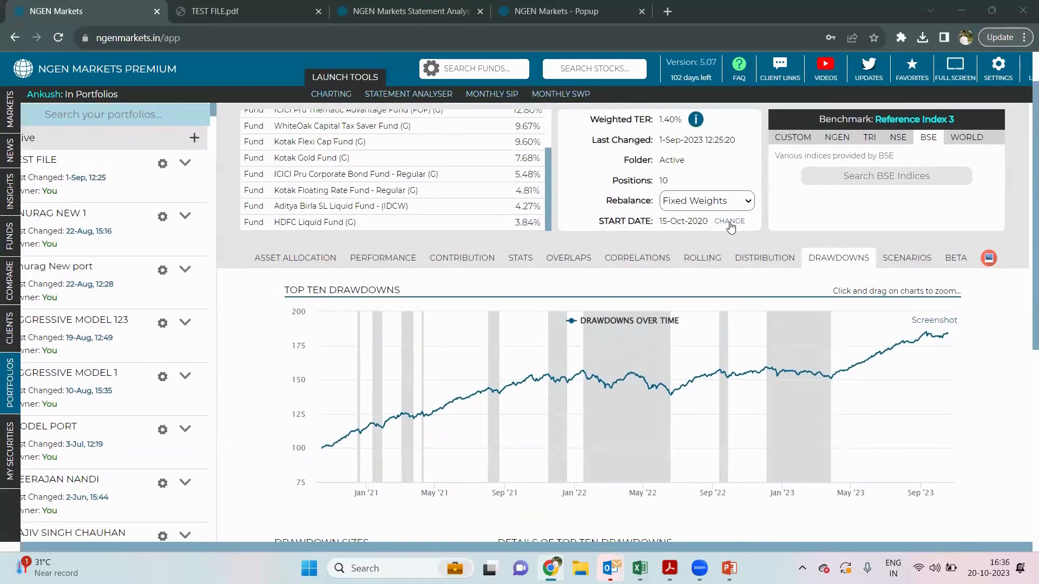
scroll(727, 241, down, 2)
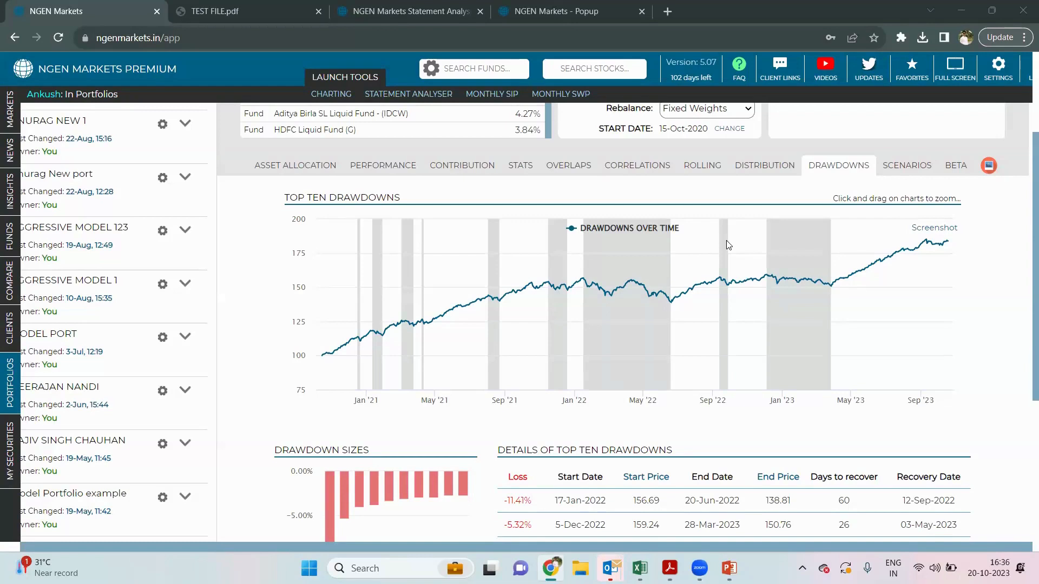
scroll(728, 245, down, 2)
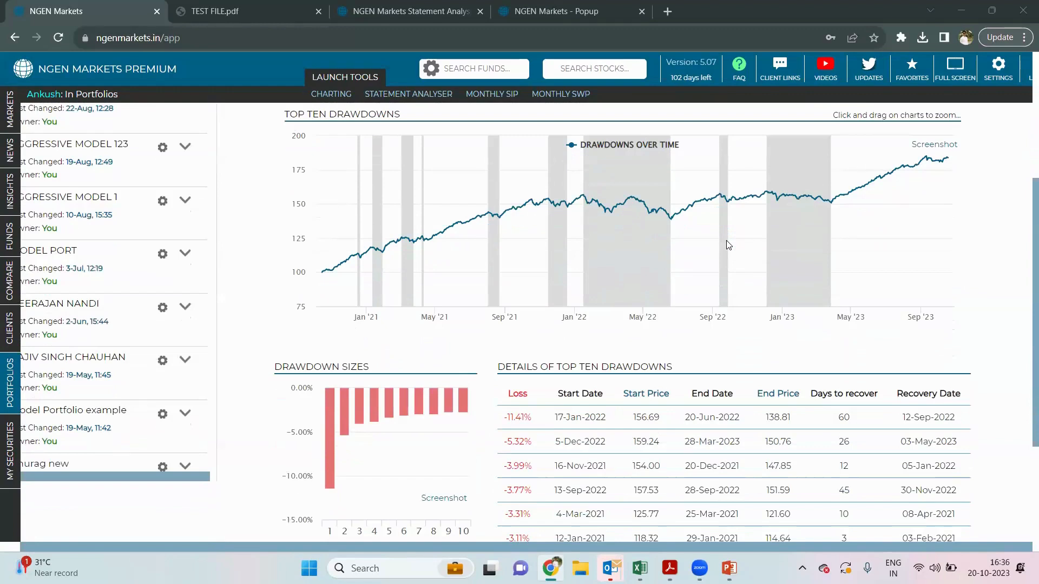
scroll(728, 245, down, 1)
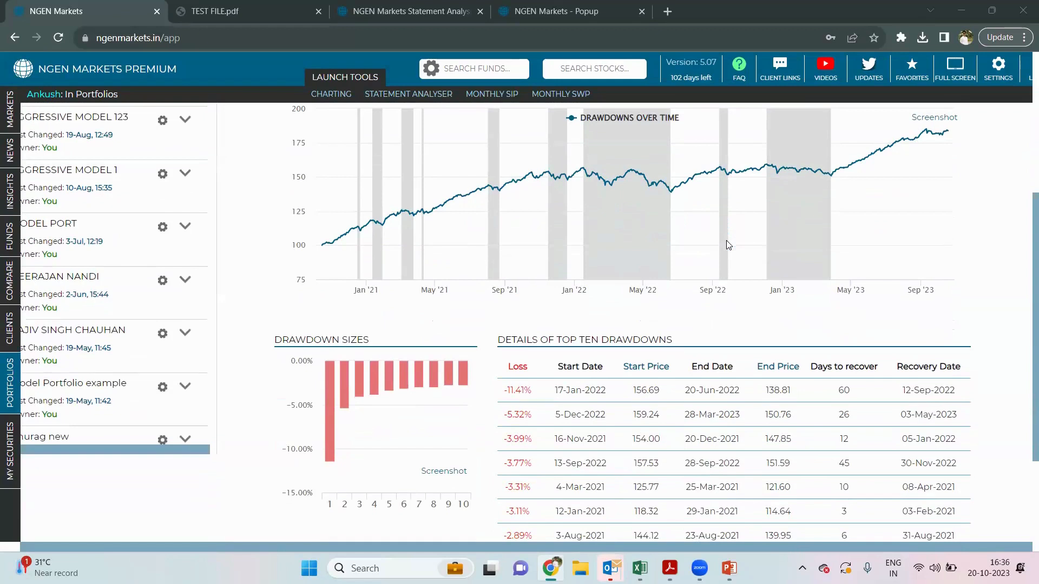
scroll(727, 241, up, 1)
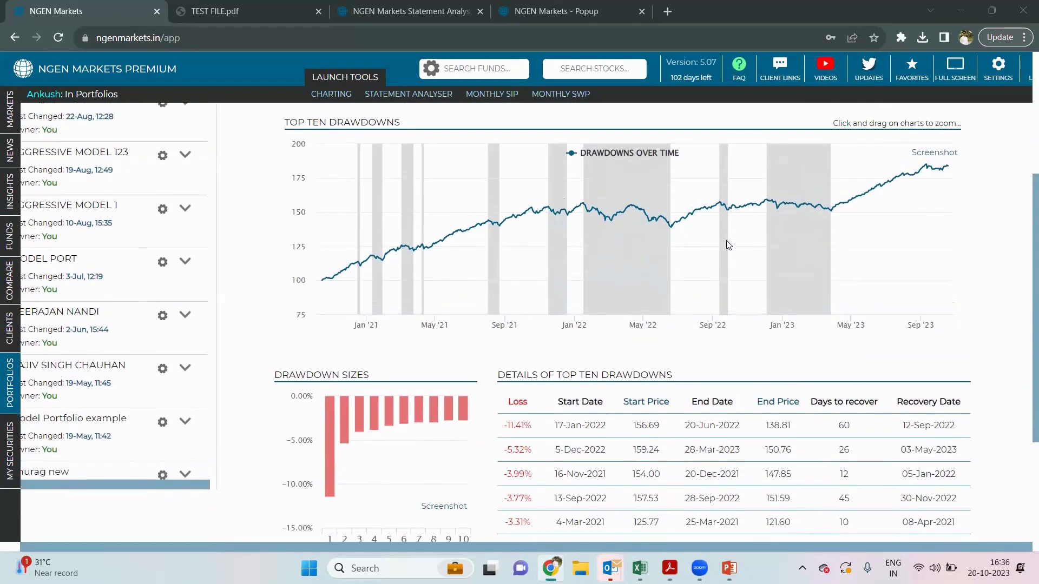
scroll(726, 242, up, 2)
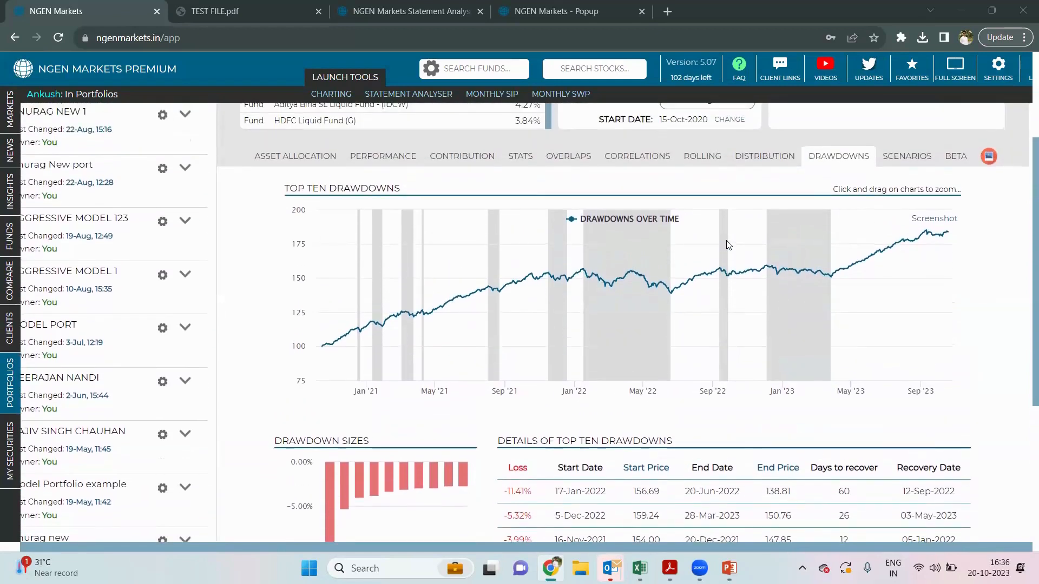
scroll(726, 245, up, 1)
scroll(430, 260, up, 2)
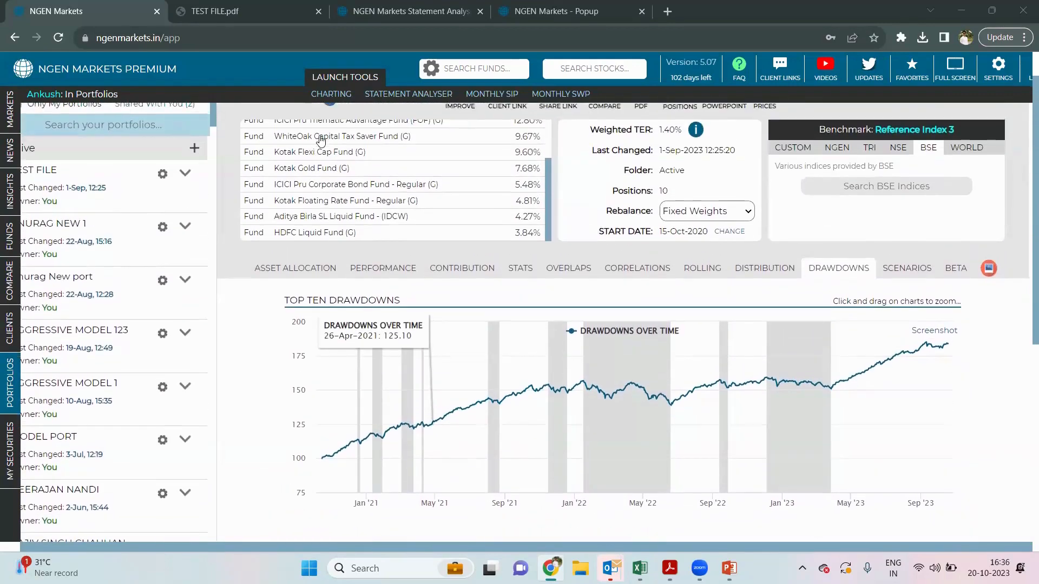
- Review the Kotak Flexi Cap Fund's top drawdowns, then return to the TEST FILE portfolio
click(322, 153)
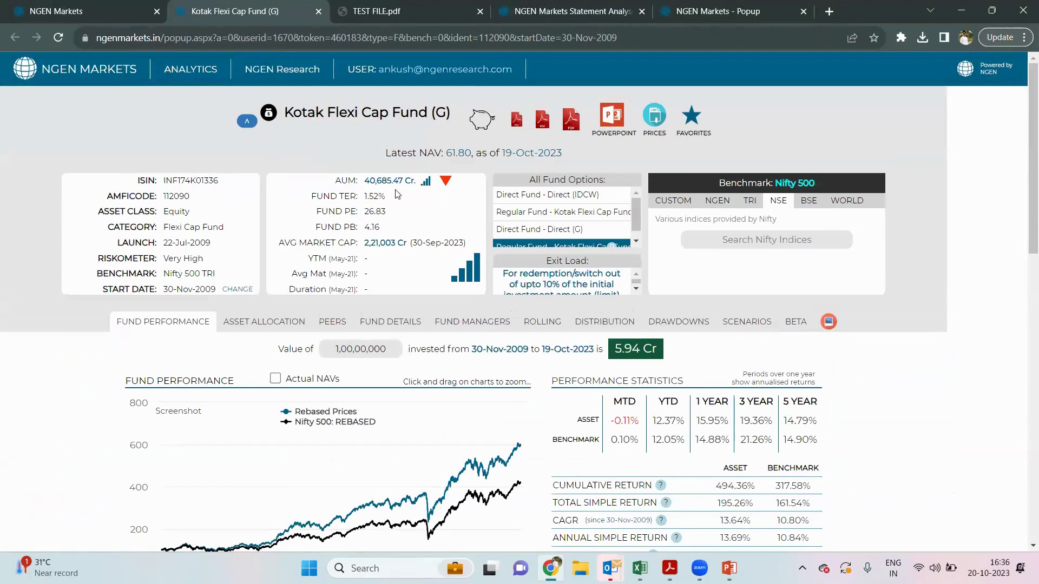
click(658, 322)
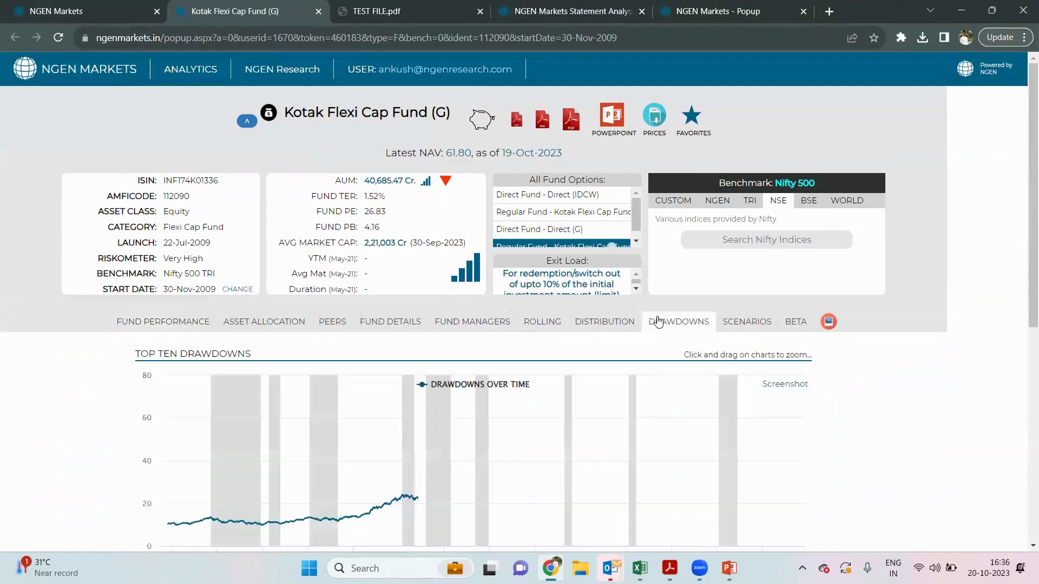
scroll(609, 399, down, 2)
scroll(610, 401, down, 3)
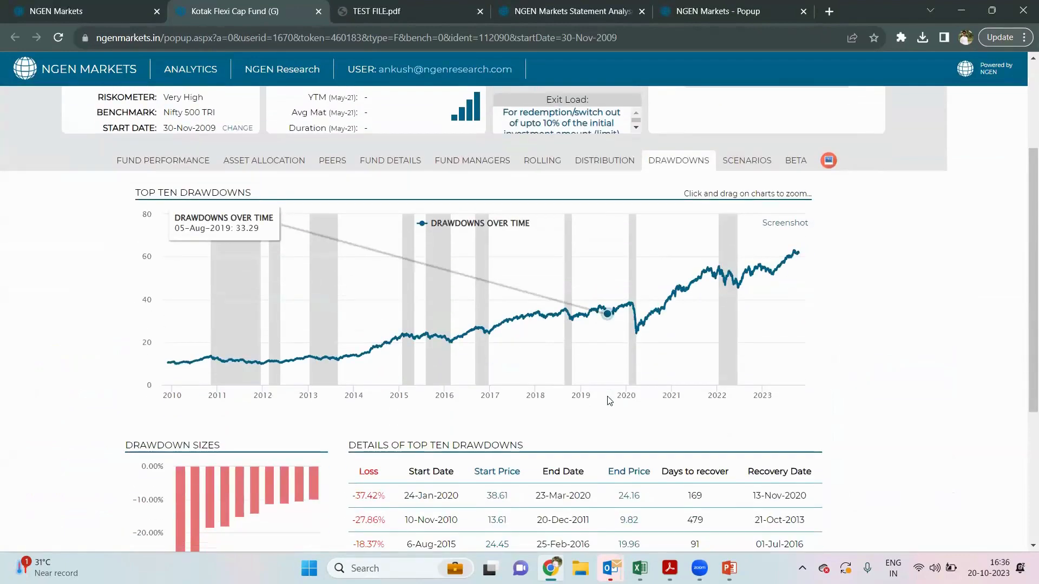
scroll(610, 401, down, 1)
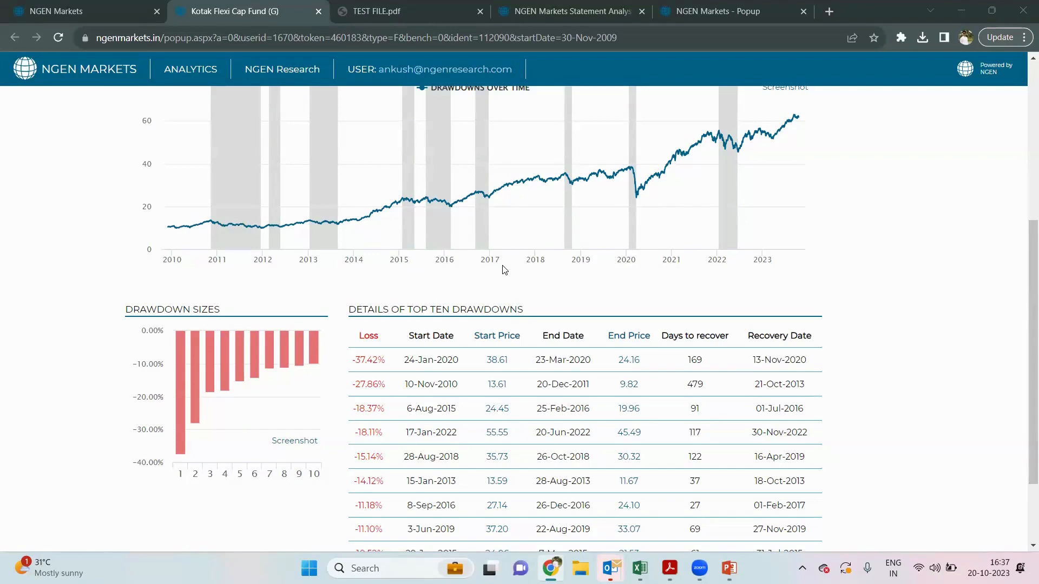
scroll(502, 269, up, 5)
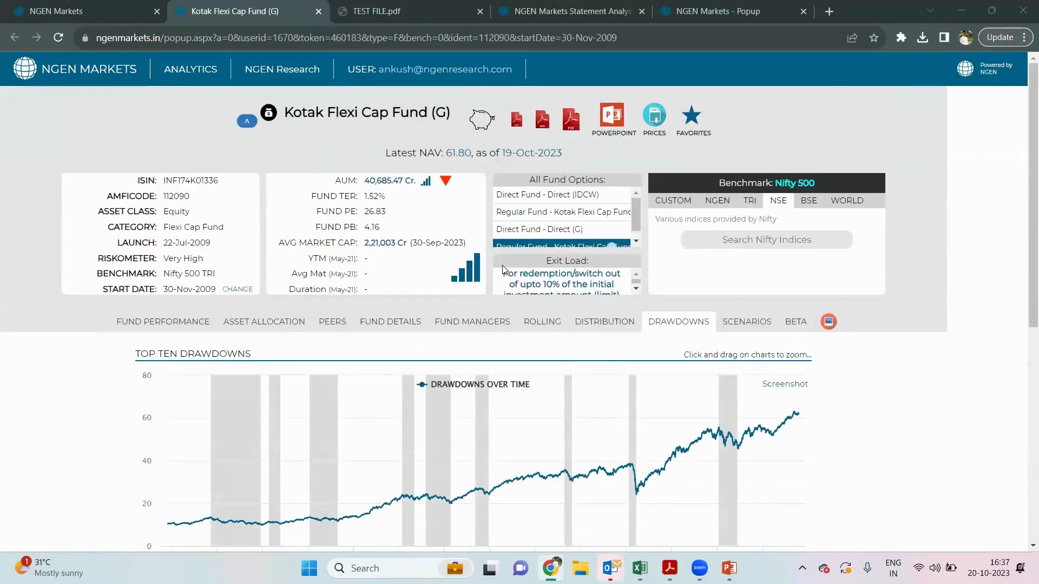
click(129, 6)
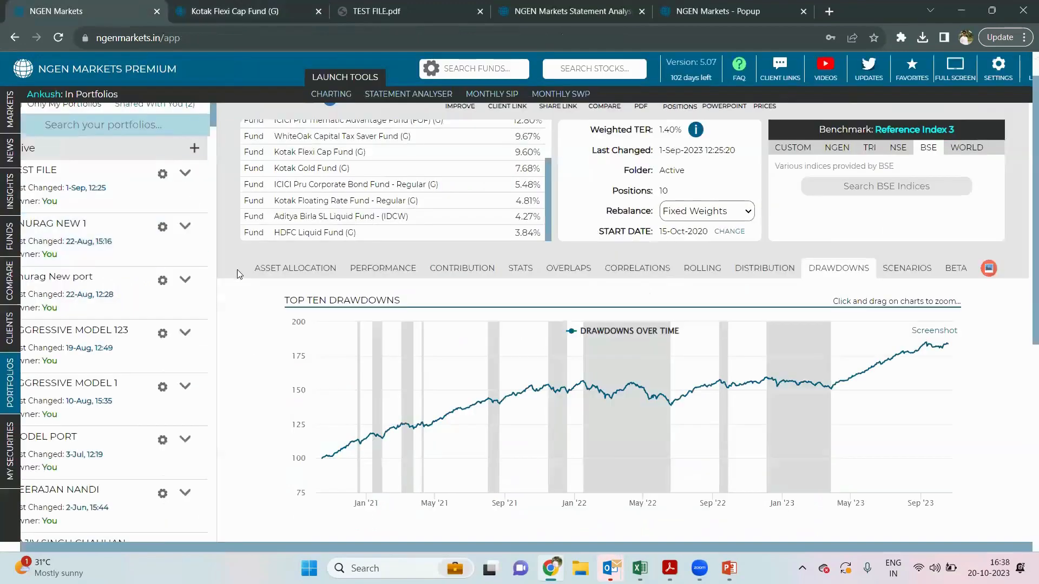
- Show TEST FILE's daily return distribution: 784 observations, mean 0.0788%, skewness -1.00
scroll(237, 269, up, 1)
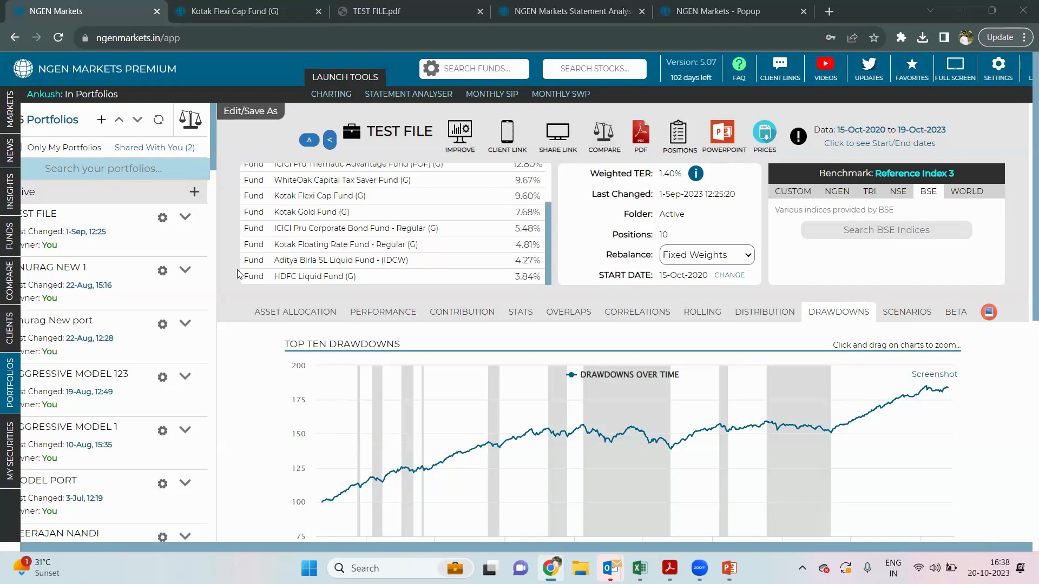
click(765, 311)
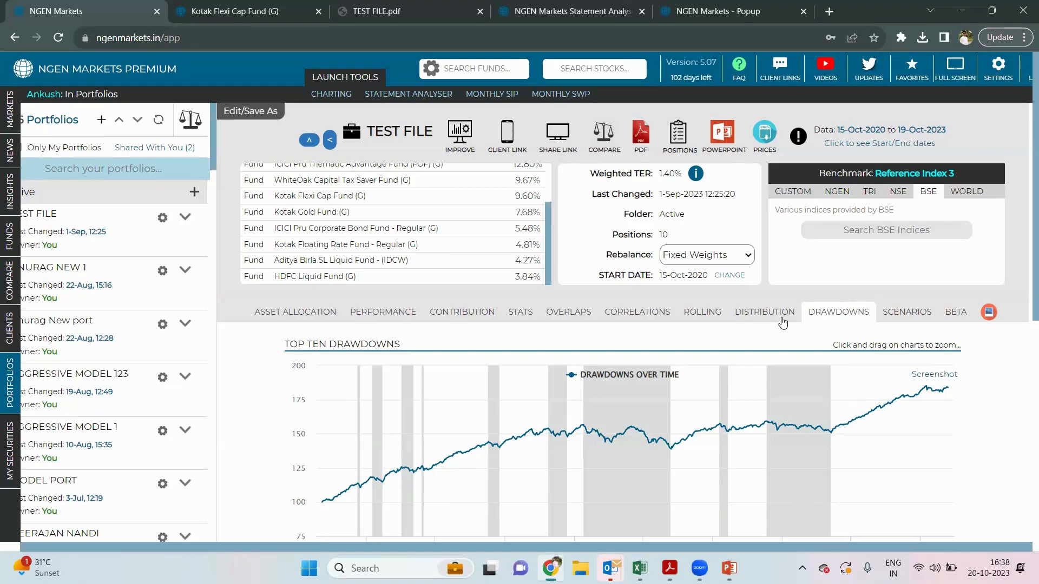
scroll(701, 365, down, 3)
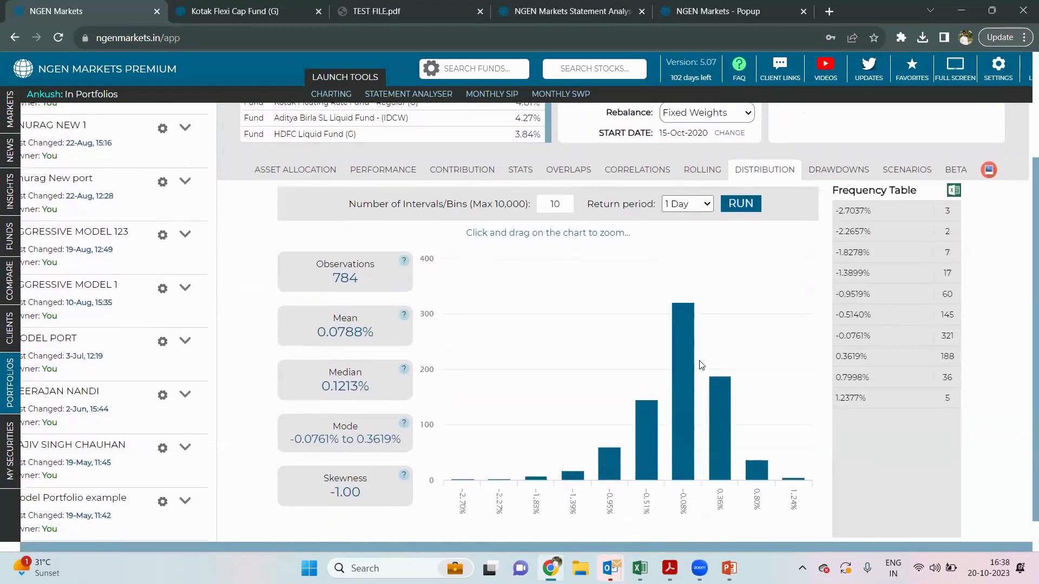
scroll(701, 365, up, 1)
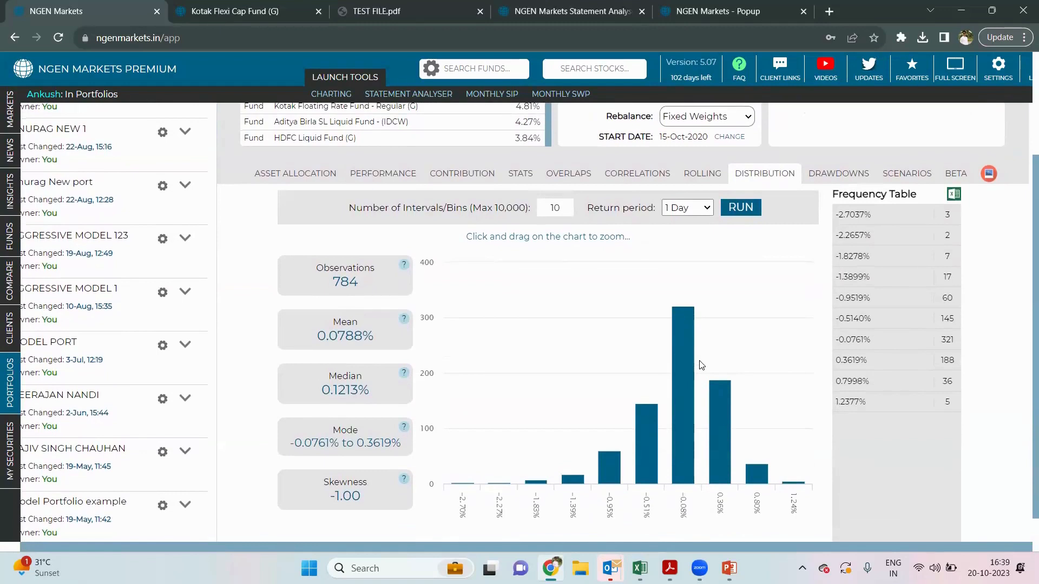
scroll(701, 364, up, 1)
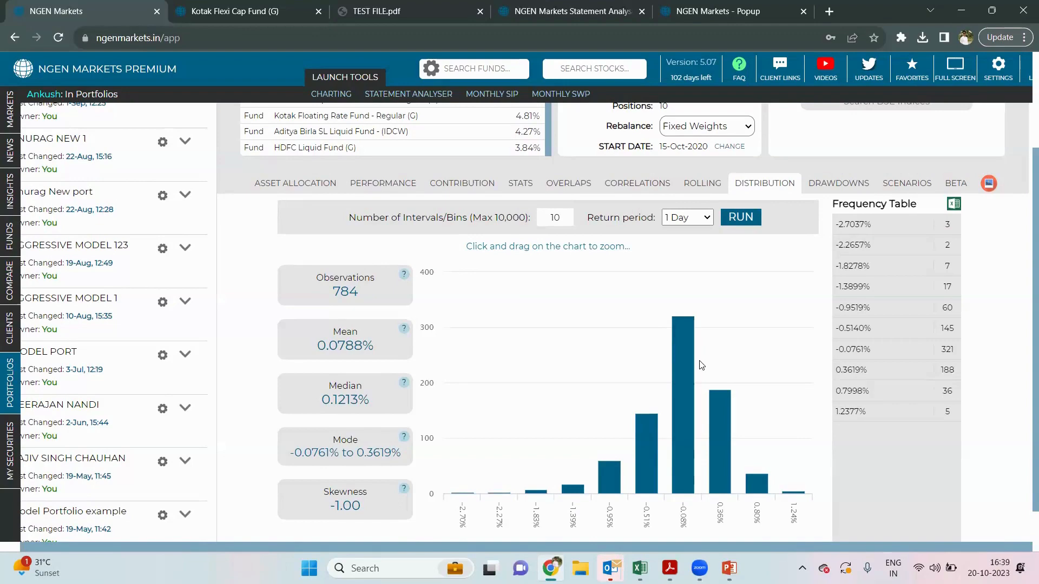
scroll(701, 366, down, 1)
scroll(702, 365, up, 2)
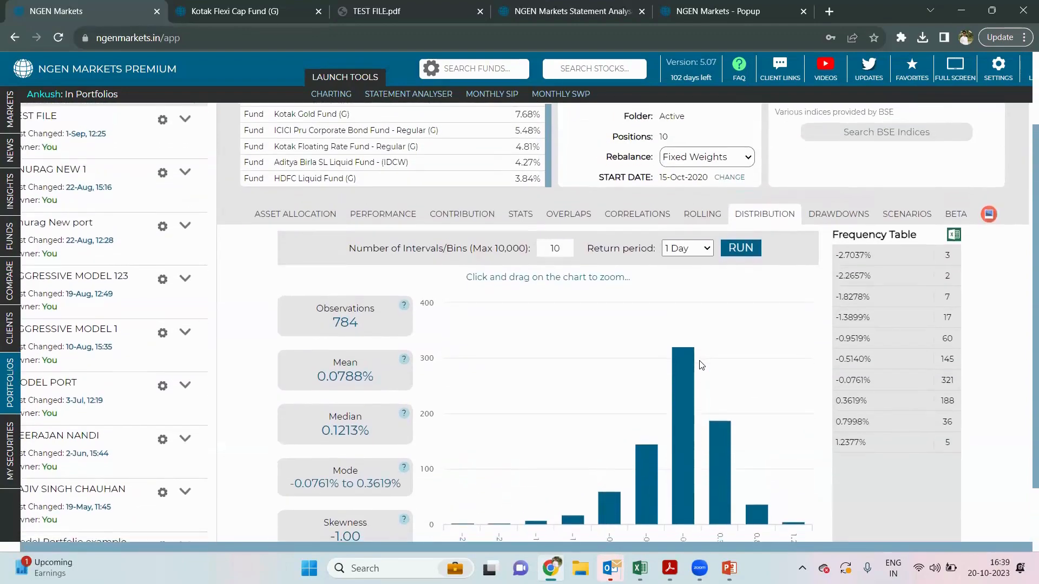
scroll(702, 365, down, 1)
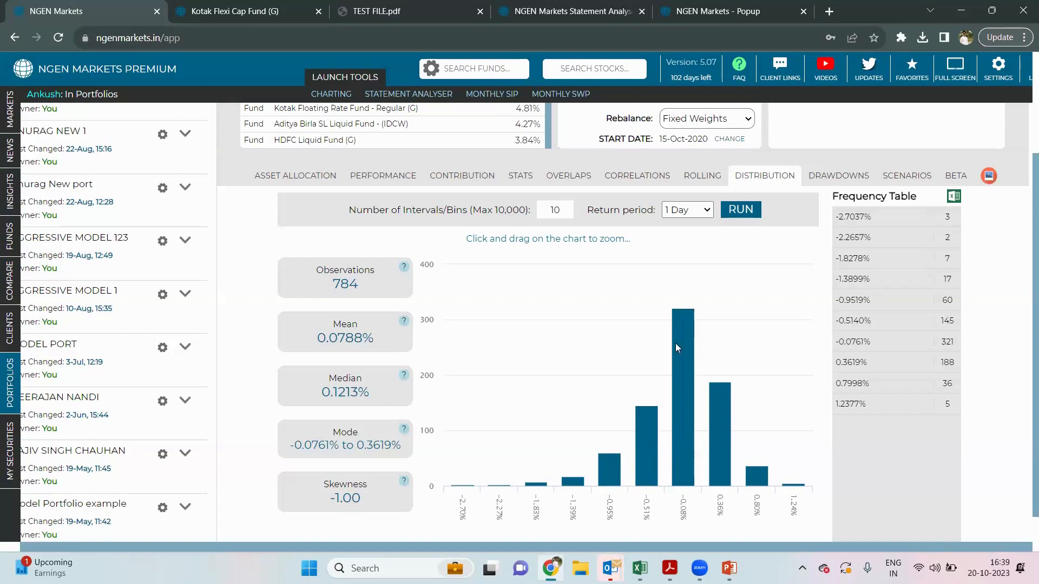
scroll(585, 261, down, 1)
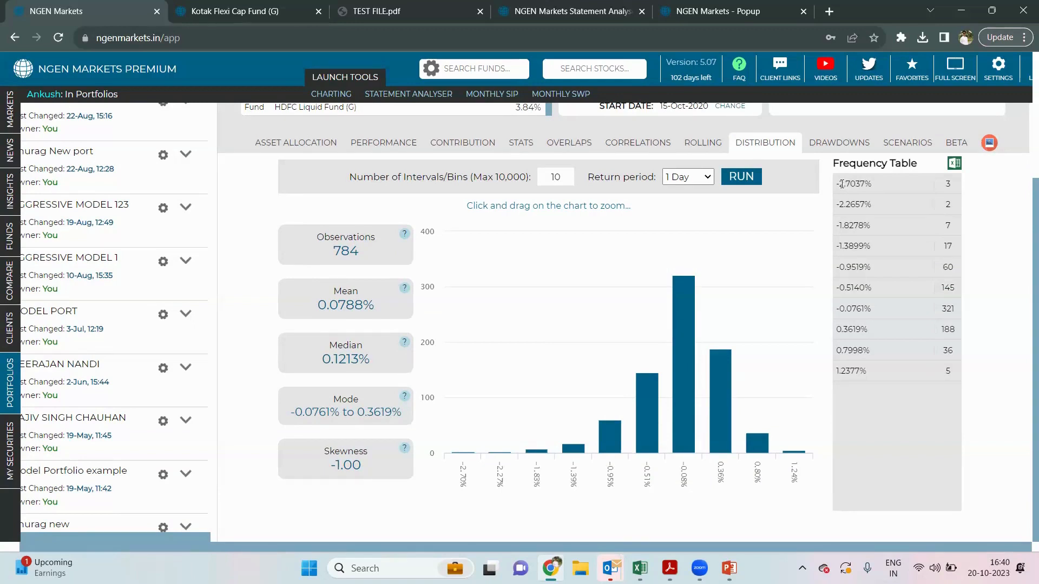
scroll(842, 184, up, 1)
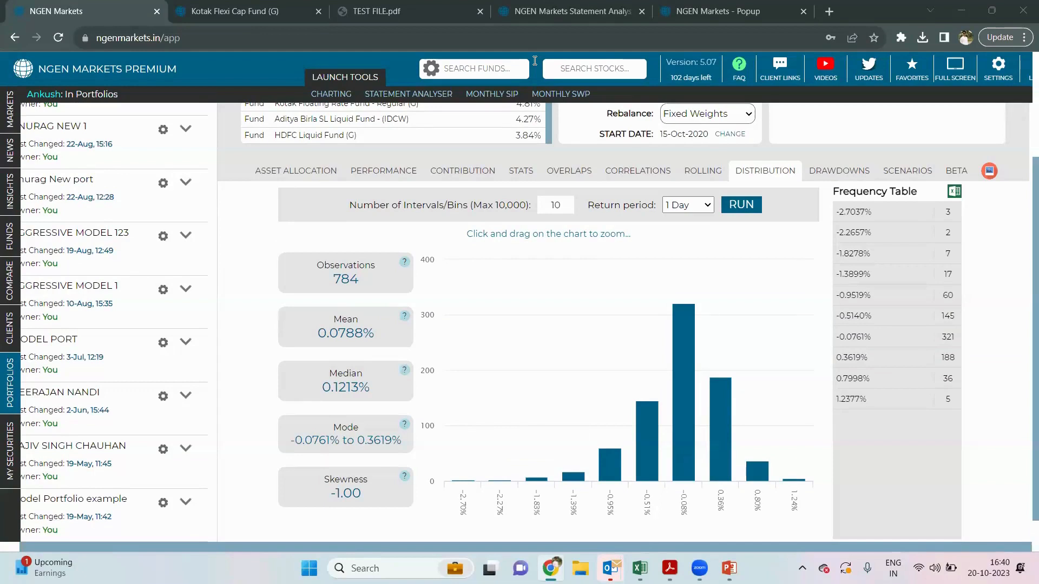
scroll(602, 307, down, 1)
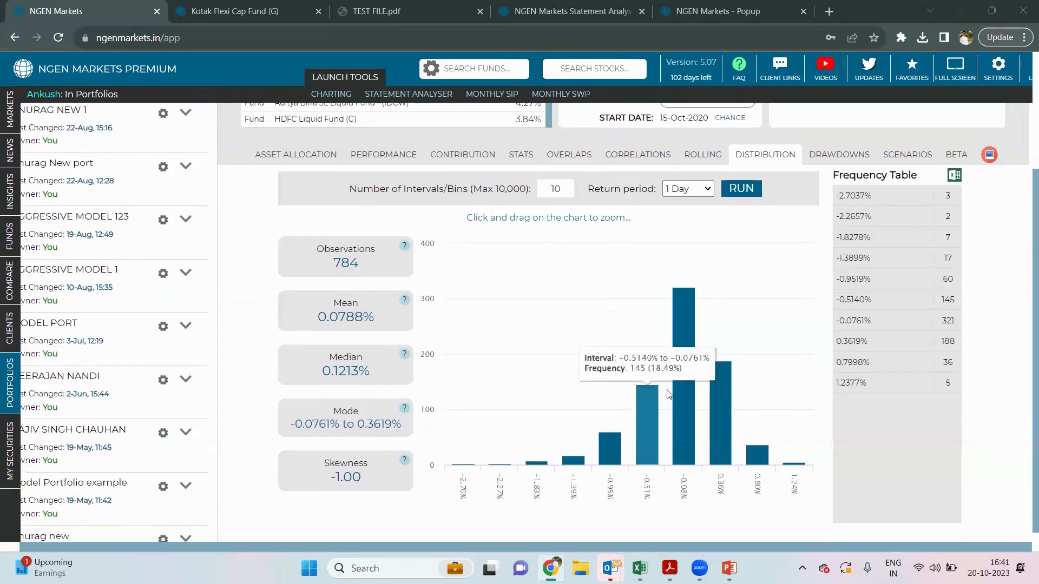
mouse_move(679, 389)
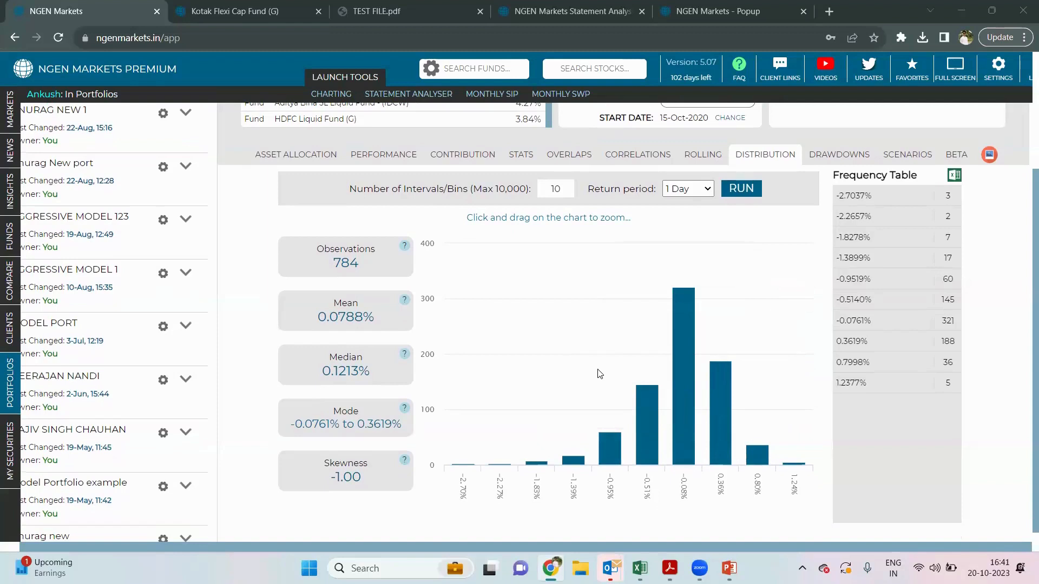
mouse_move(684, 342)
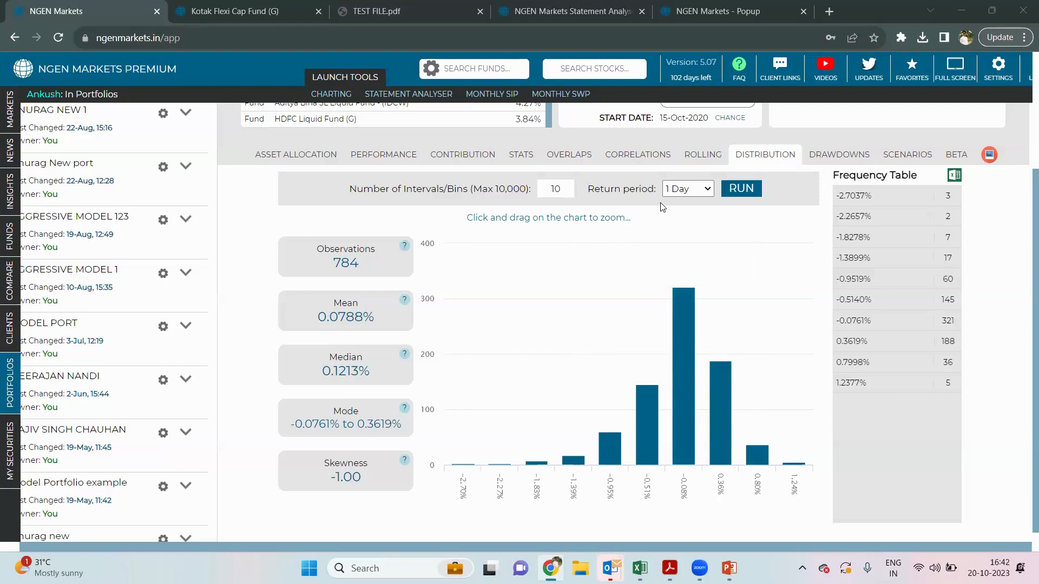
- Rerun the return distribution with a 1 Month period, giving 37 observations and mean 1.5855%
click(686, 190)
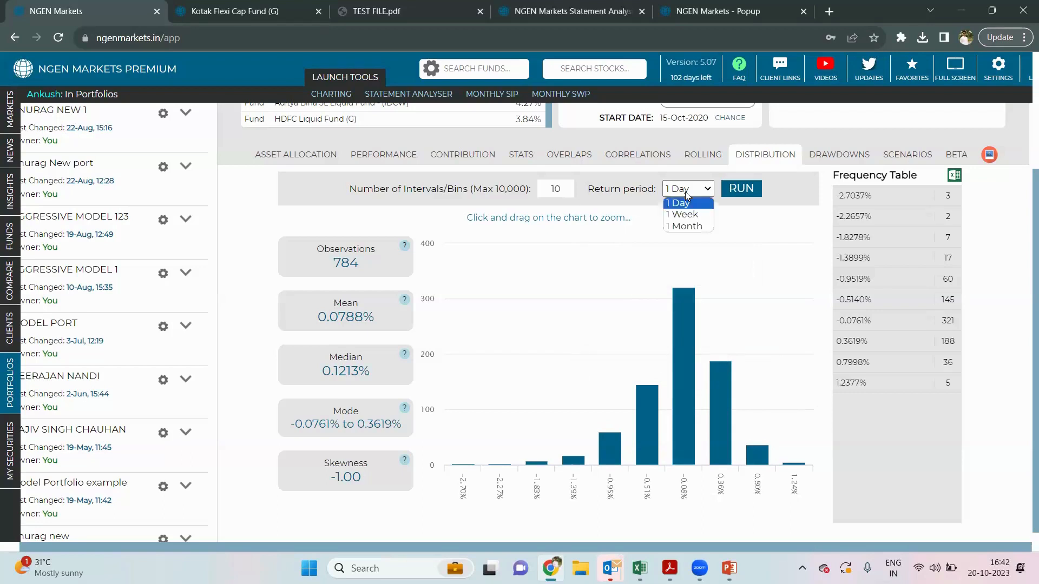
click(688, 227)
click(743, 188)
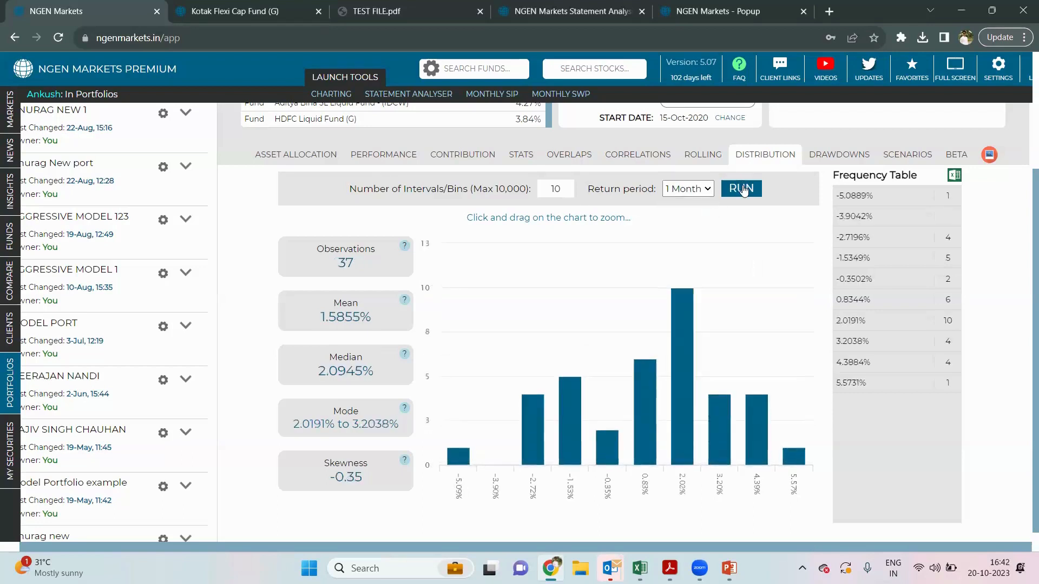
mouse_move(677, 317)
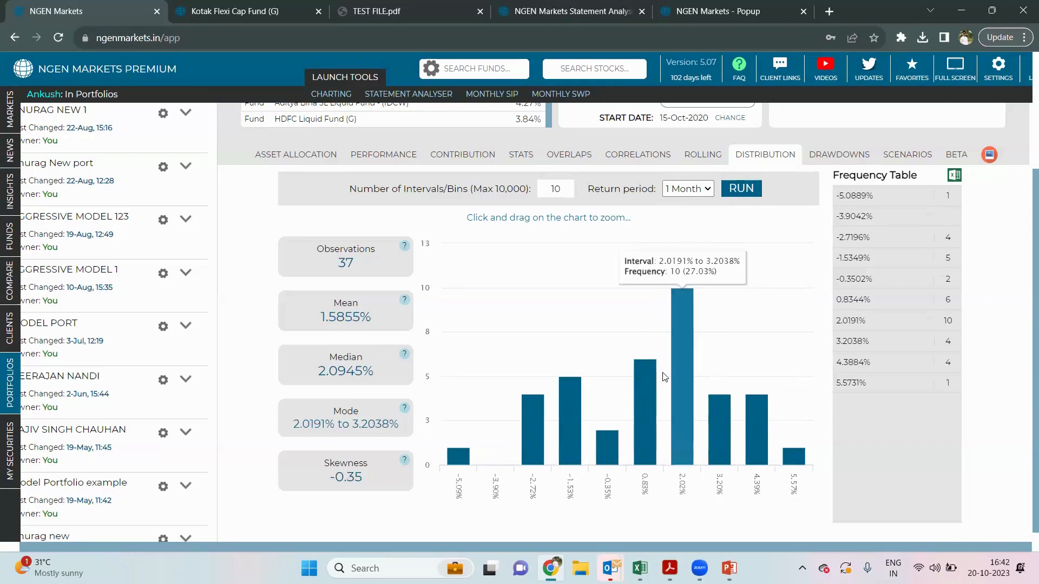
mouse_move(650, 371)
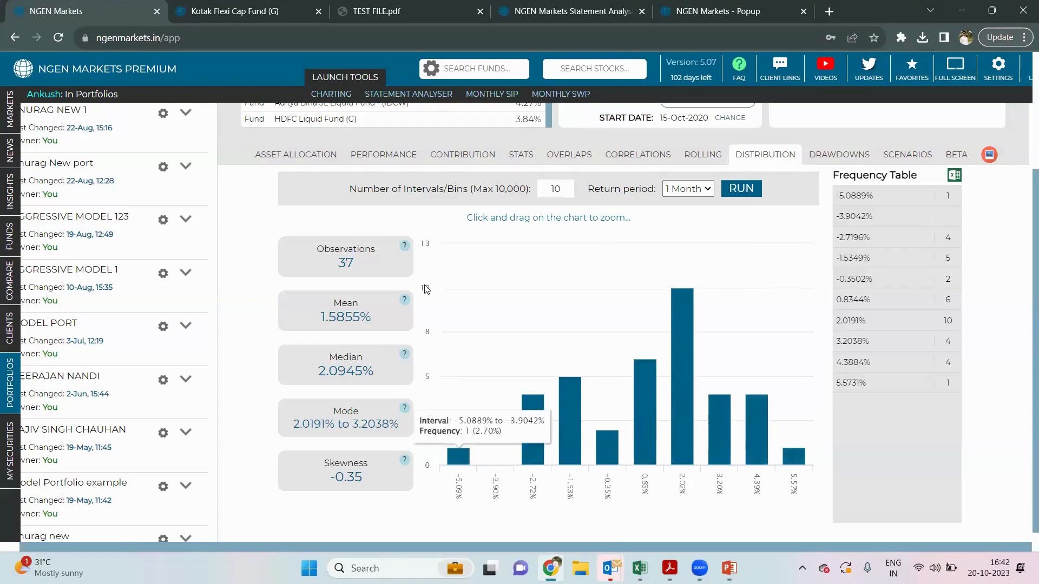
mouse_move(407, 250)
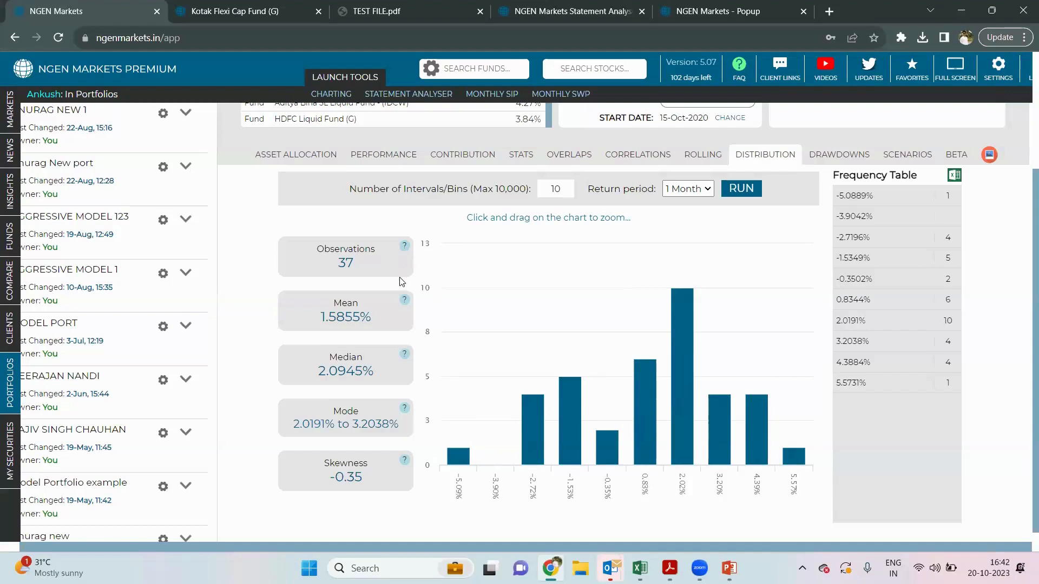
mouse_move(407, 303)
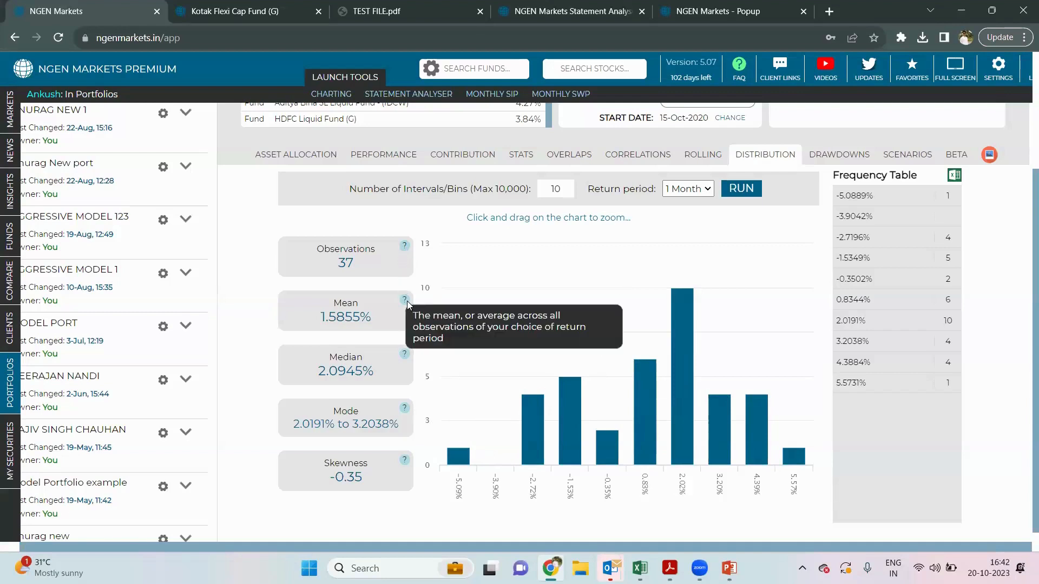
mouse_move(404, 355)
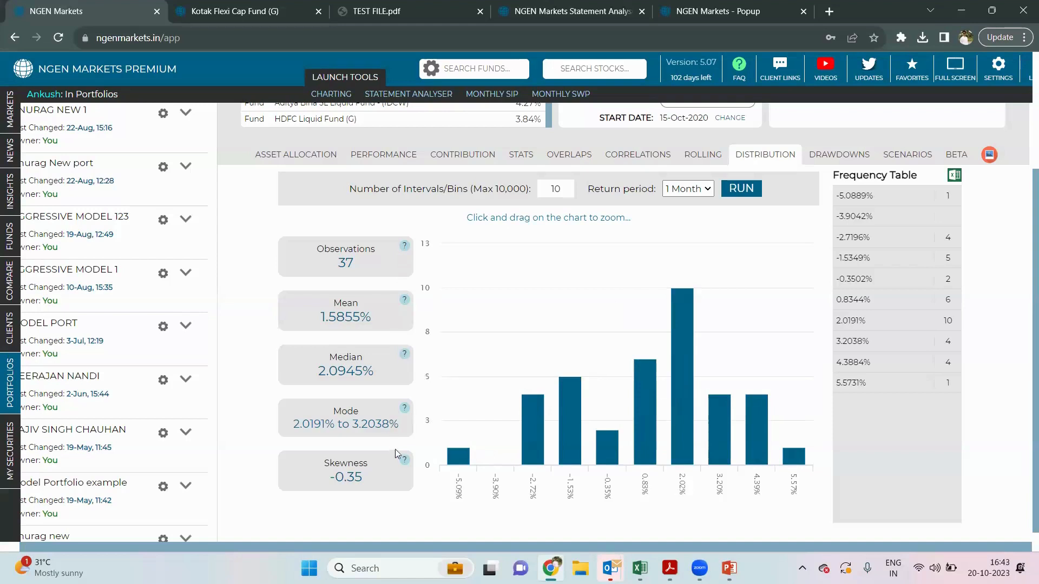
- Change Number of Intervals/Bins from 10 to 100 and redraw the monthly histogram
mouse_move(405, 461)
click(566, 189)
text(0)
click(750, 193)
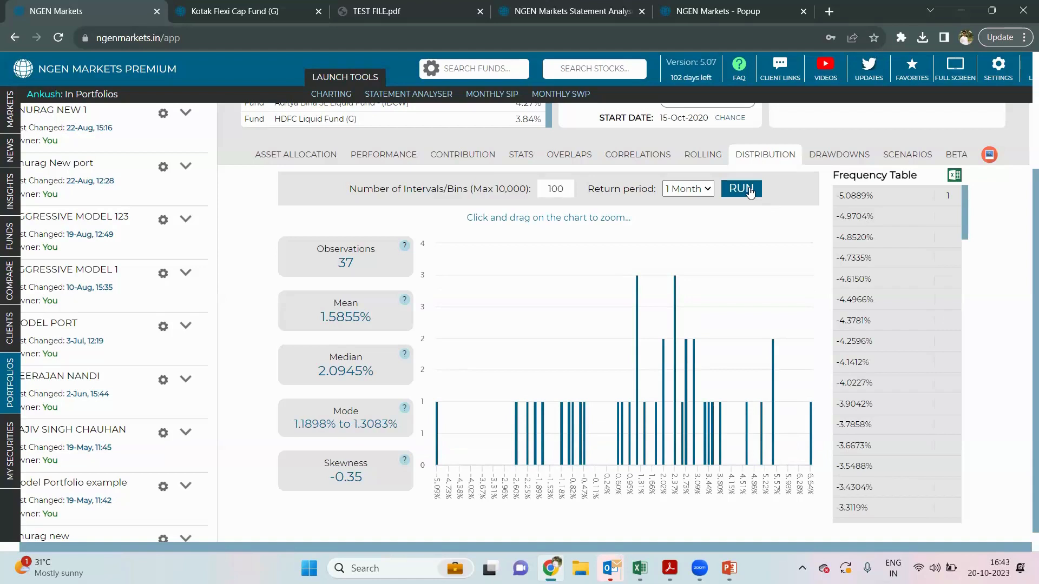
- Rerun the distribution on 1 Day returns, then show contributions led by Kotak Small Cap Fund (37.07%)
click(693, 191)
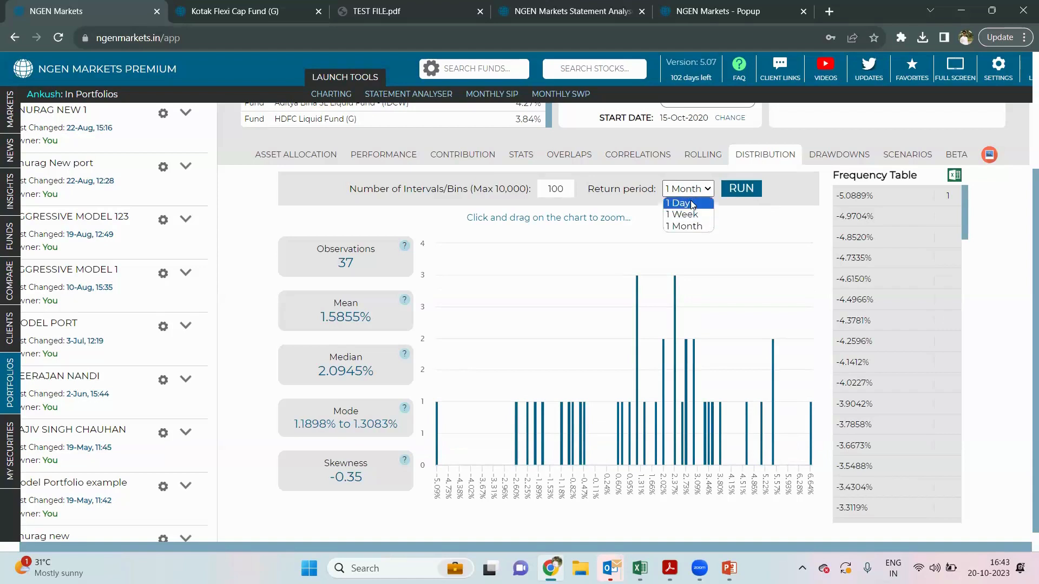
click(690, 204)
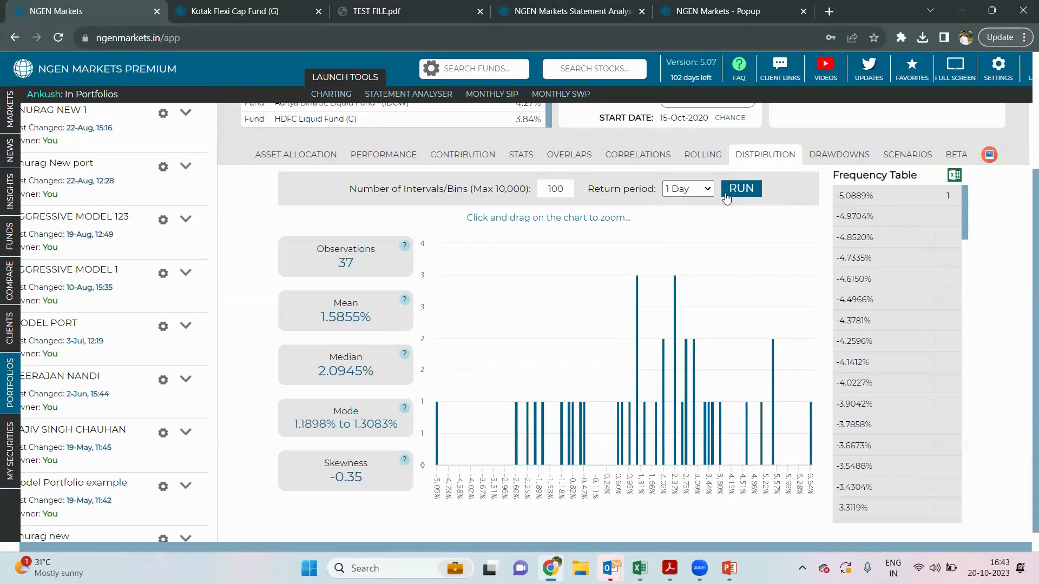
click(742, 189)
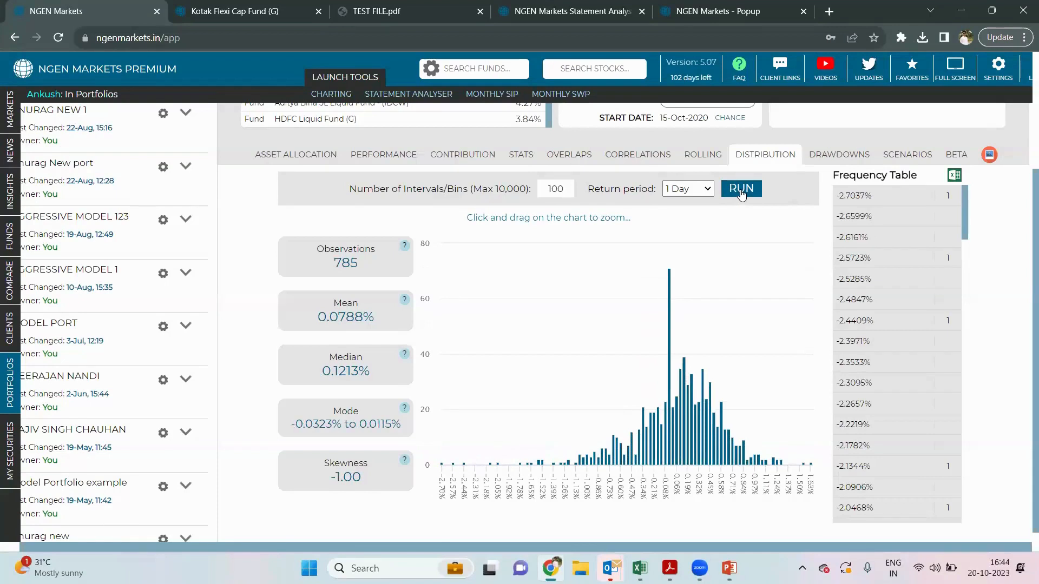
mouse_move(671, 298)
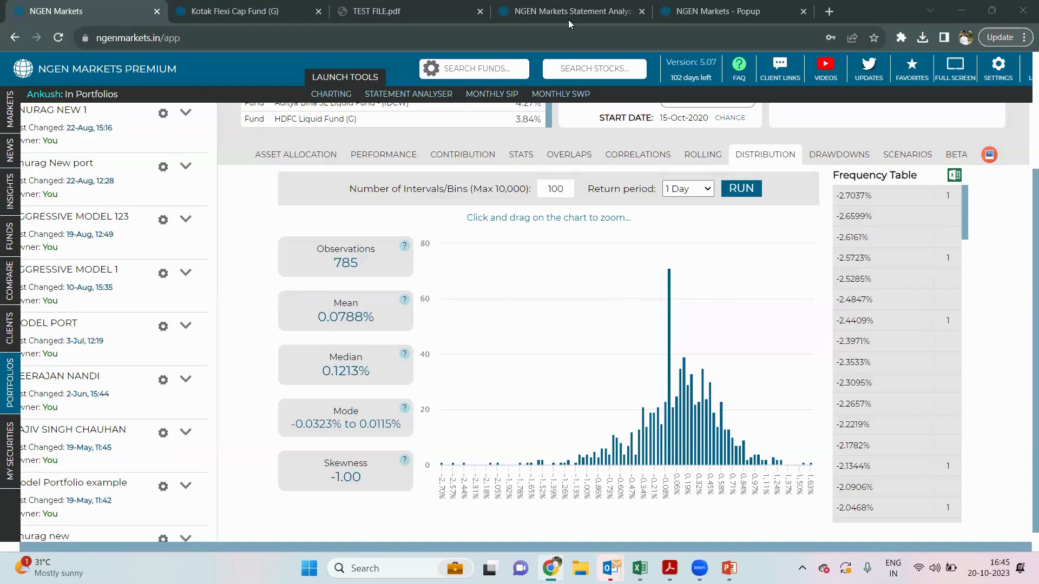
click(479, 157)
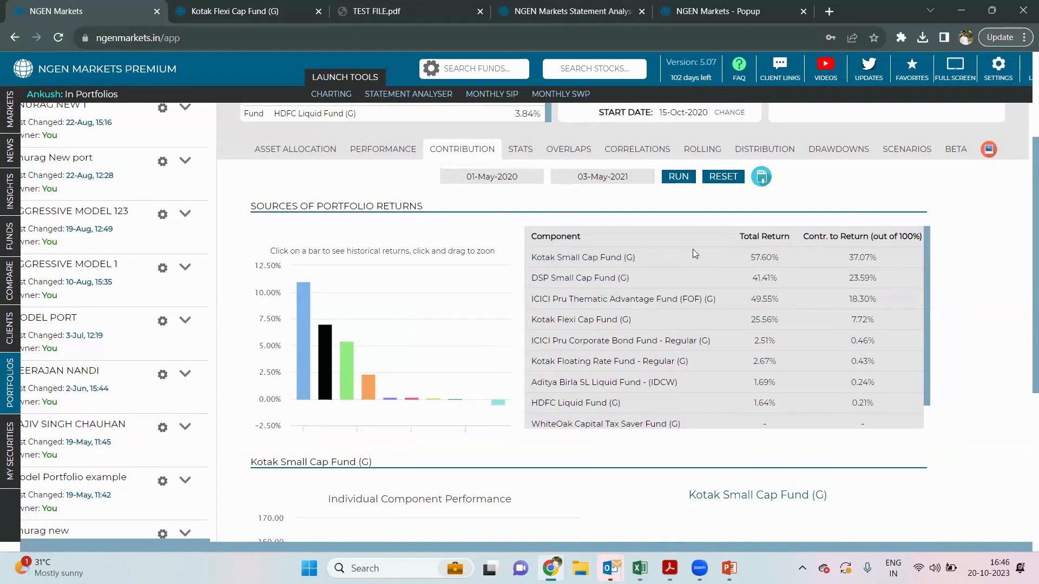
- Read the contribution bars and zoom the chart onto smaller contributors like DSP Small Cap (23.59%)
scroll(692, 250, down, 3)
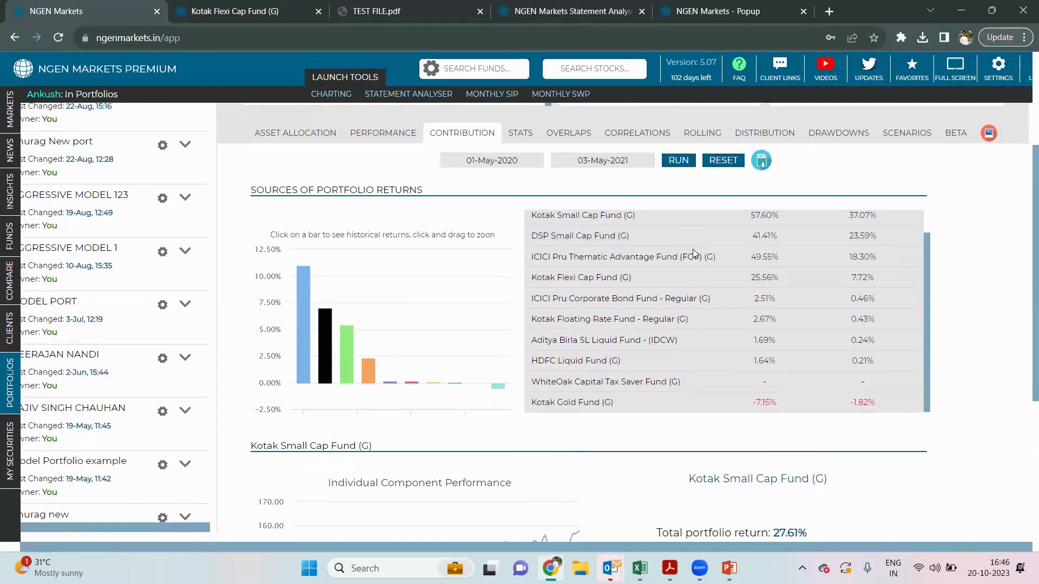
scroll(692, 252, up, 1)
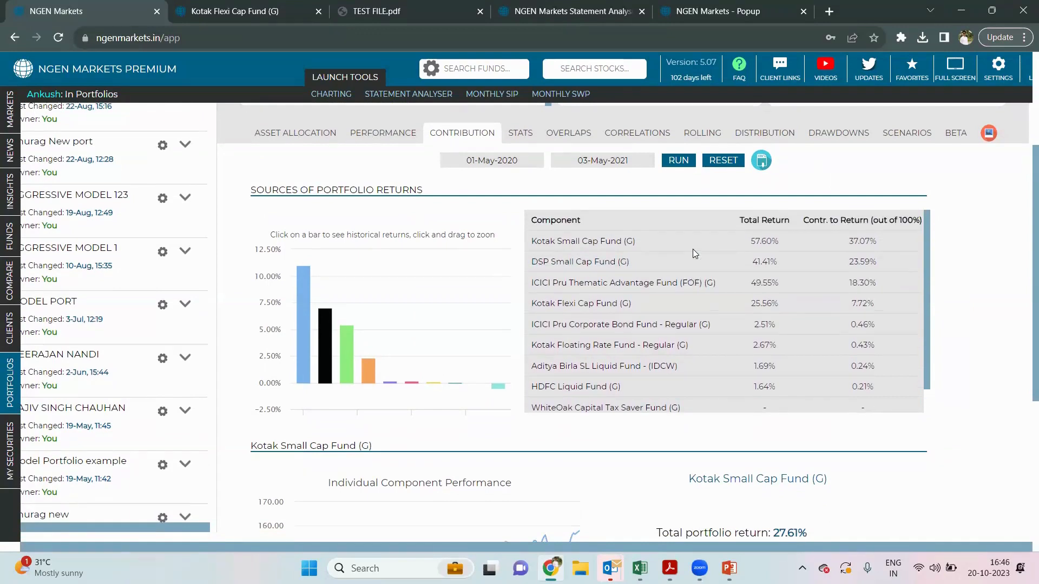
scroll(695, 253, up, 1)
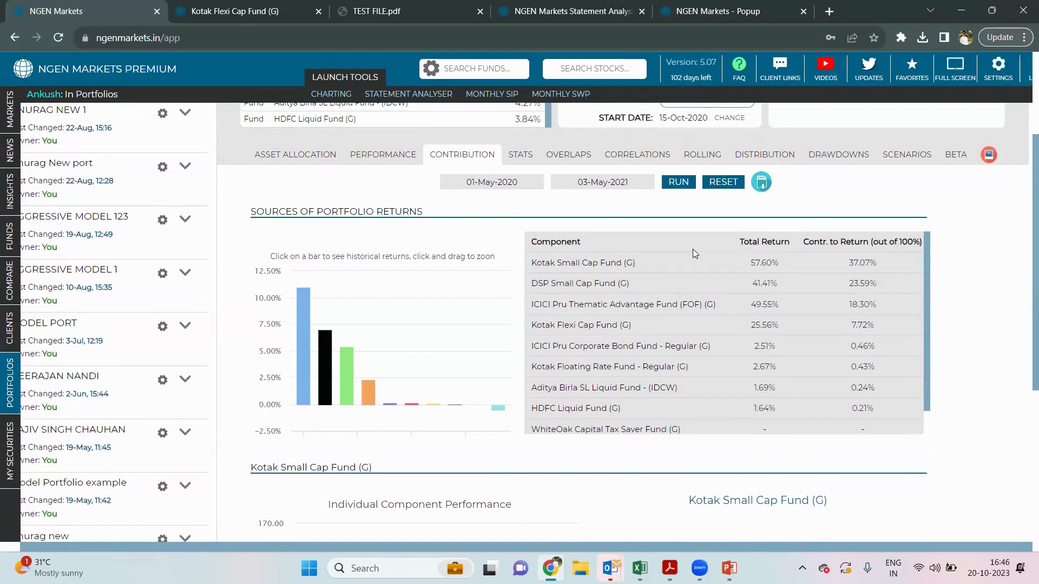
mouse_move(347, 381)
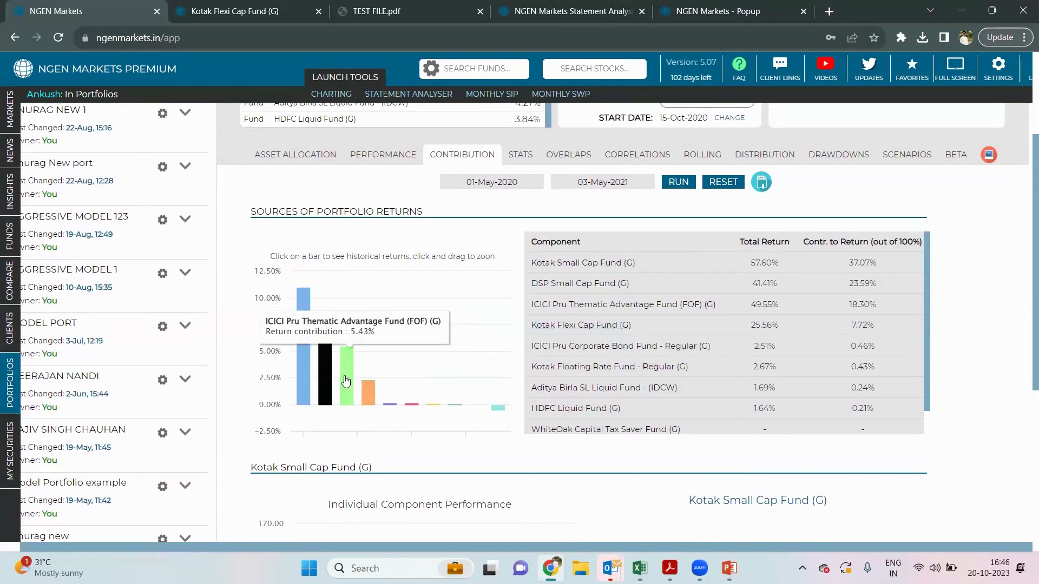
mouse_move(303, 365)
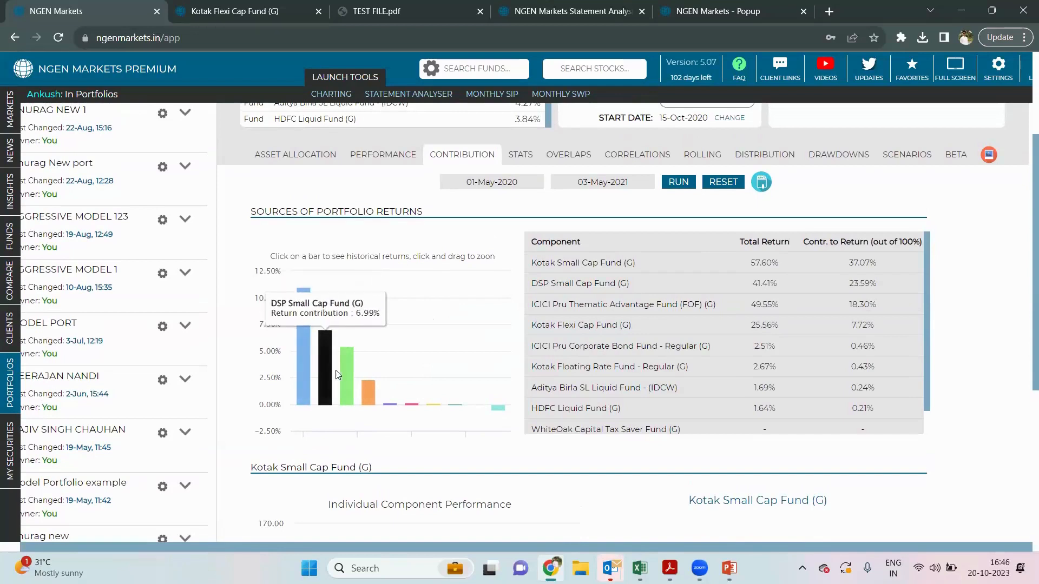
mouse_move(389, 409)
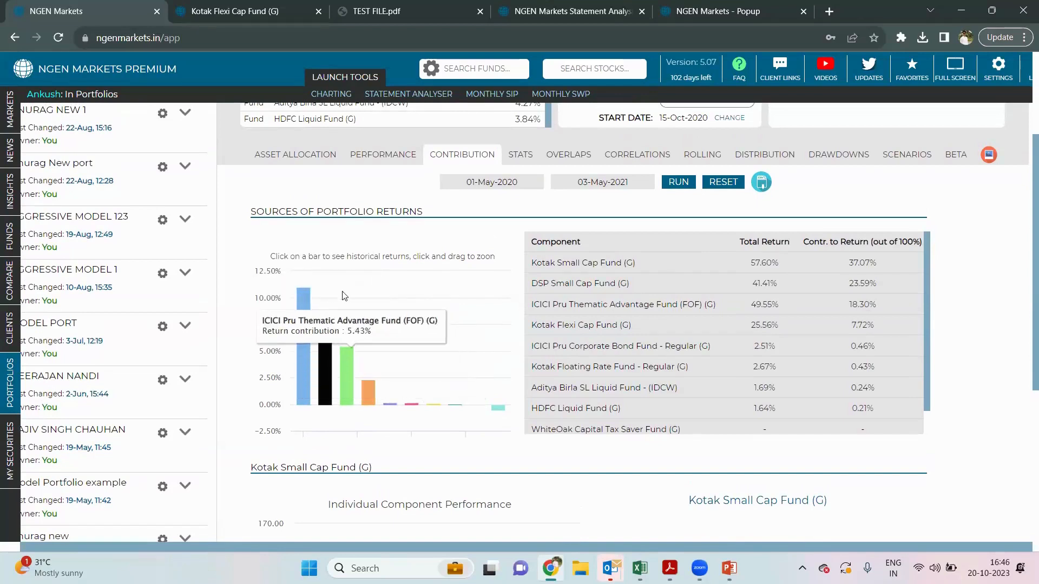
drag(343, 298, 418, 307)
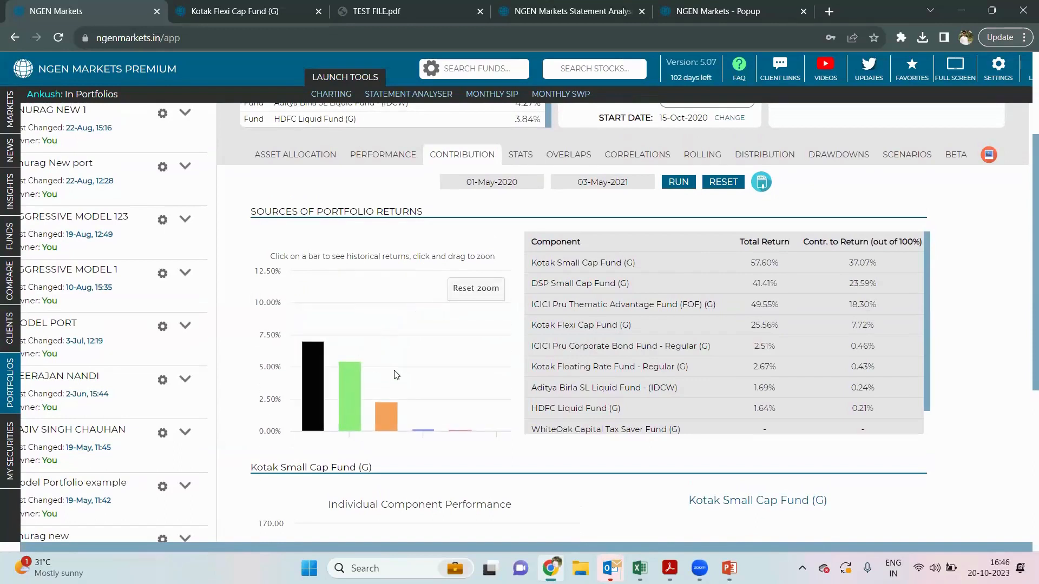
- Reset the zoom, then zoom step by step to 0–6% and finally the -1% to 3% range
mouse_move(347, 393)
click(474, 297)
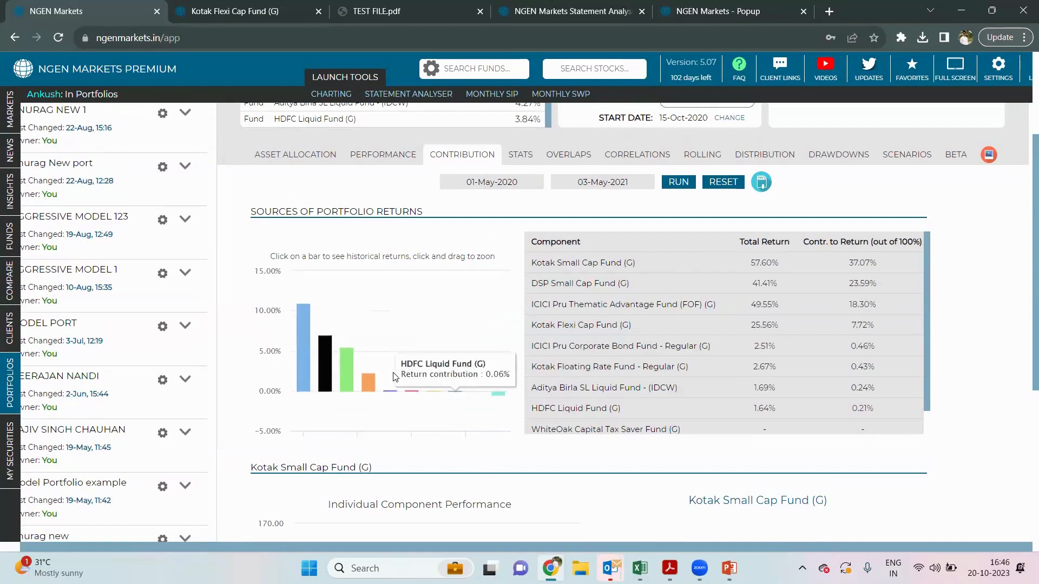
drag(387, 358, 469, 364)
drag(343, 346, 432, 354)
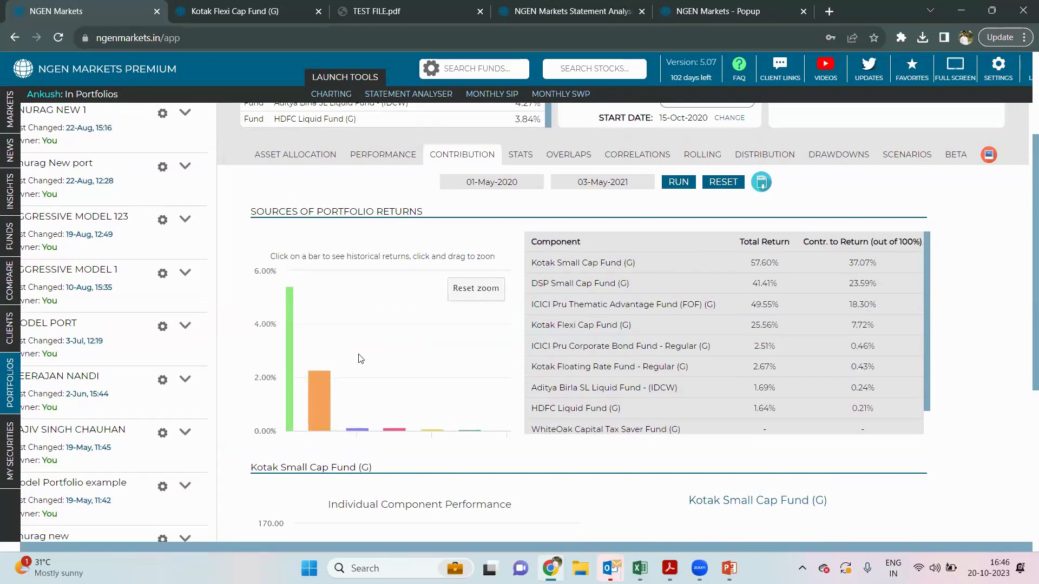
drag(361, 358, 495, 384)
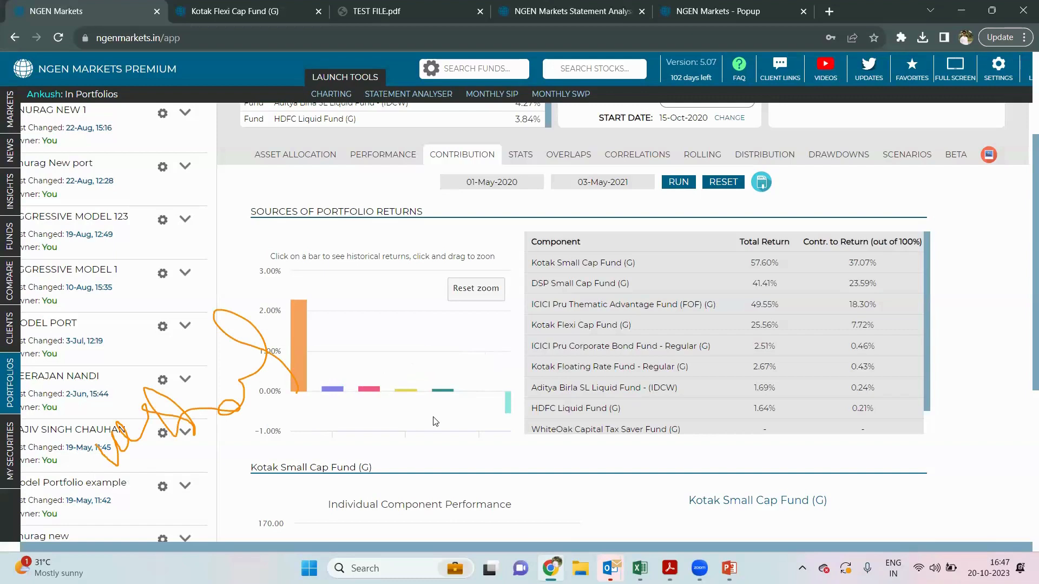
- Reset the chart to the full 15% scale and review the table down to the liquid funds' 0.24% and 0.21%
scroll(436, 421, up, 1)
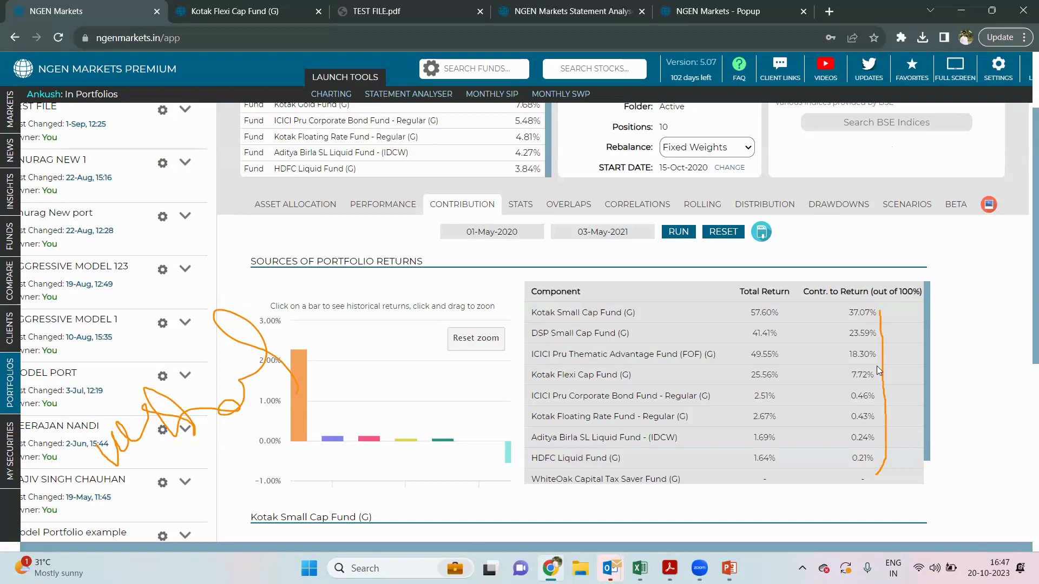
scroll(877, 368, down, 1)
scroll(876, 370, up, 1)
mouse_move(299, 391)
click(476, 338)
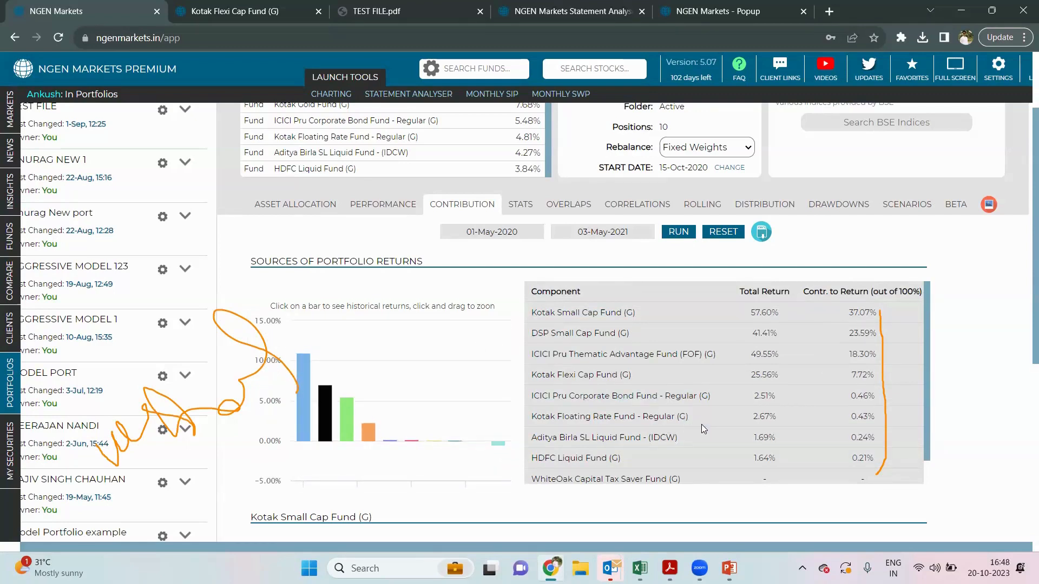
scroll(701, 429, down, 1)
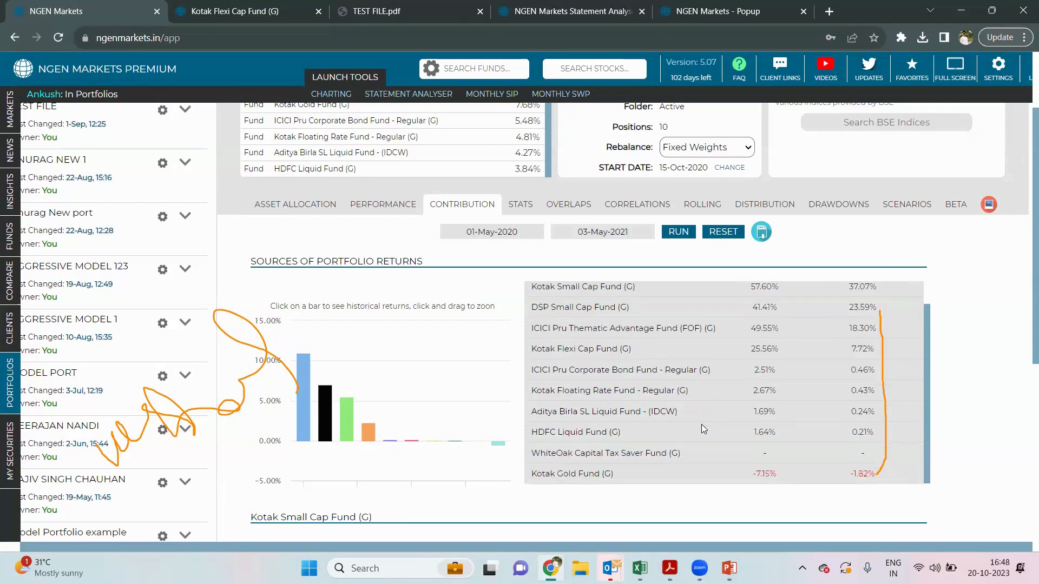
scroll(701, 425, down, 1)
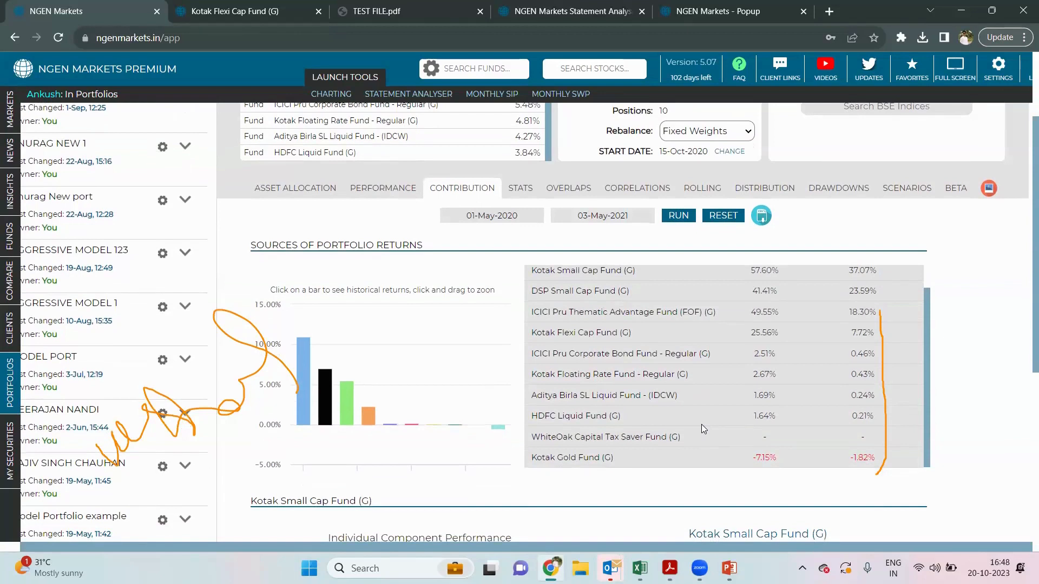
scroll(400, 291, up, 2)
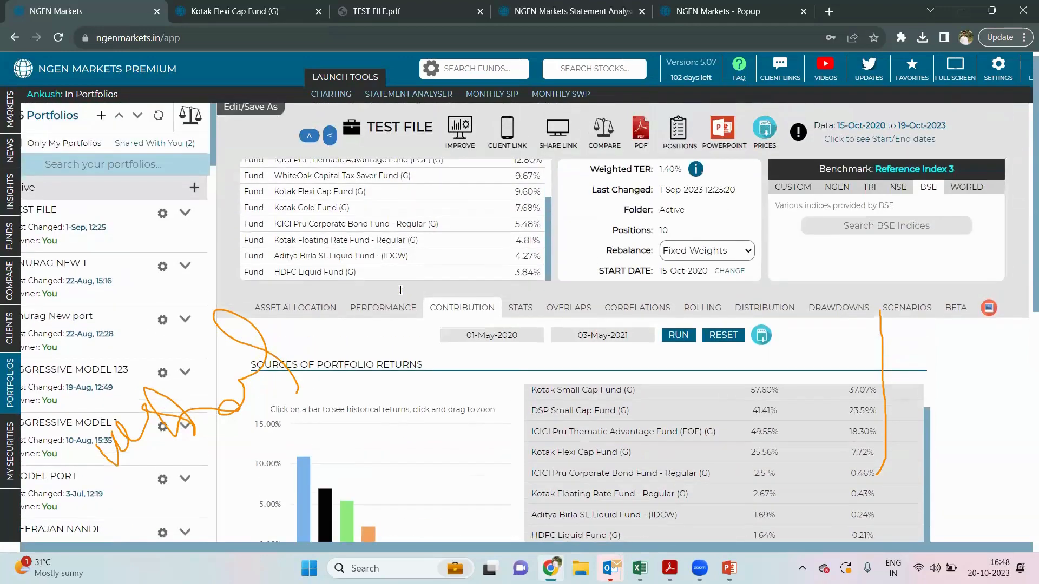
scroll(395, 232, up, 3)
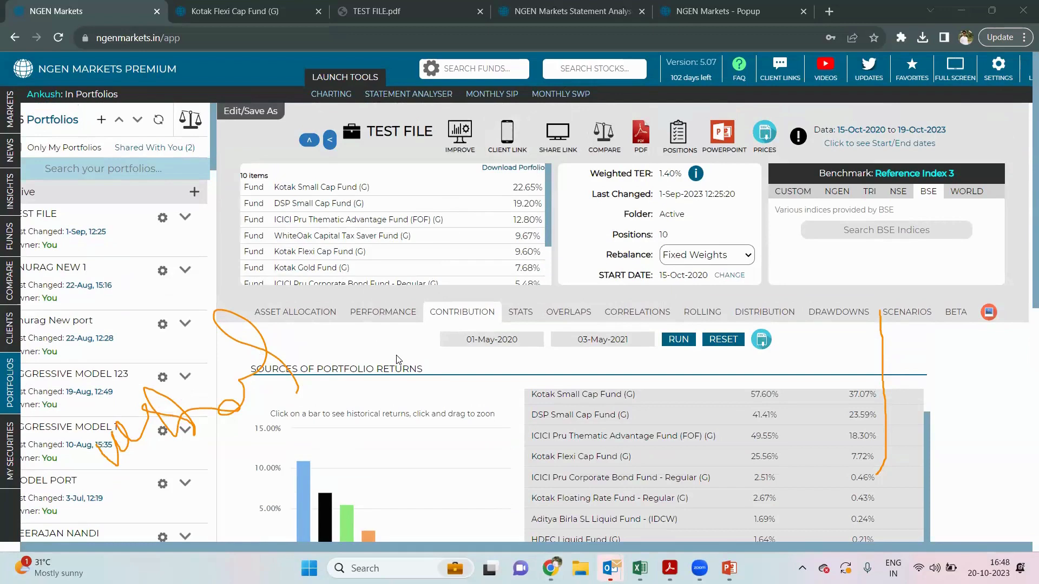
scroll(398, 360, down, 1)
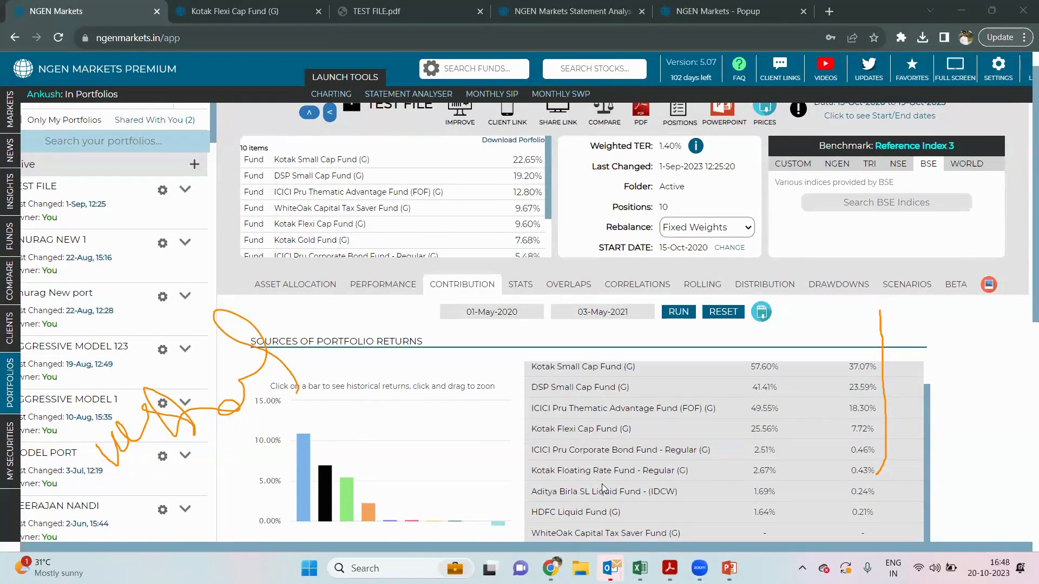
scroll(602, 487, up, 1)
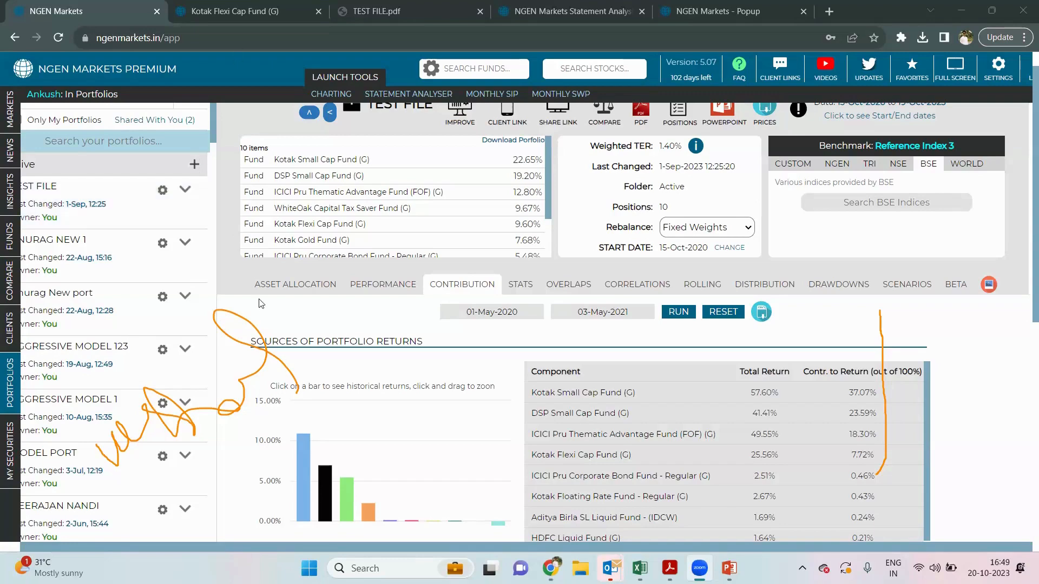
scroll(267, 338, down, 4)
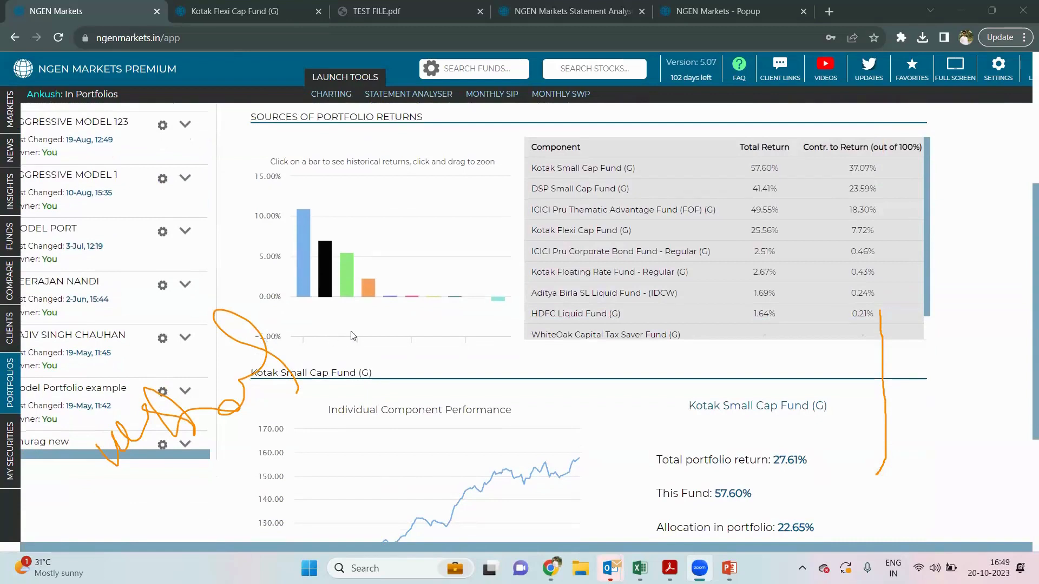
scroll(635, 304, down, 1)
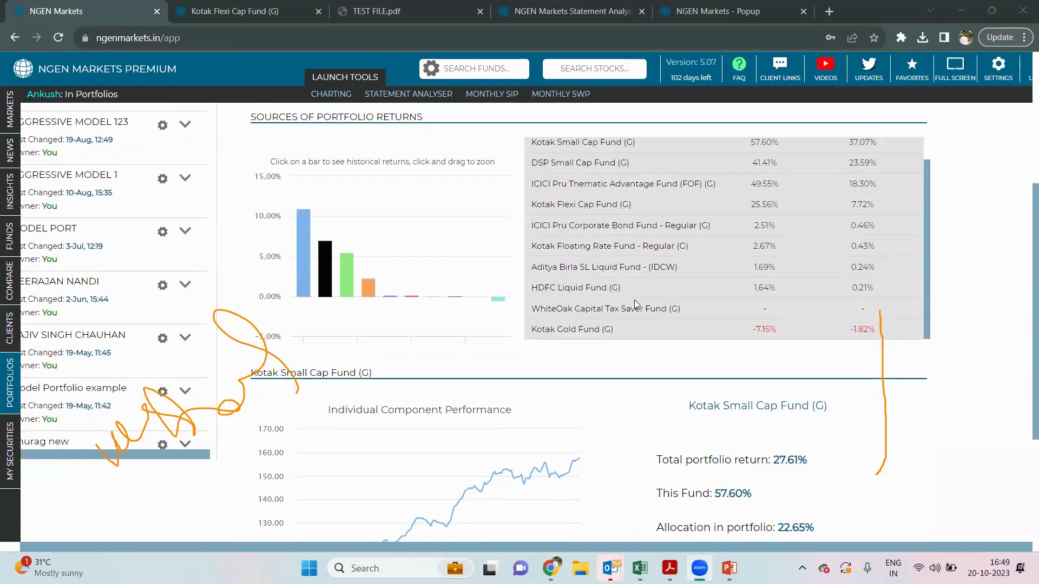
scroll(634, 300, down, 3)
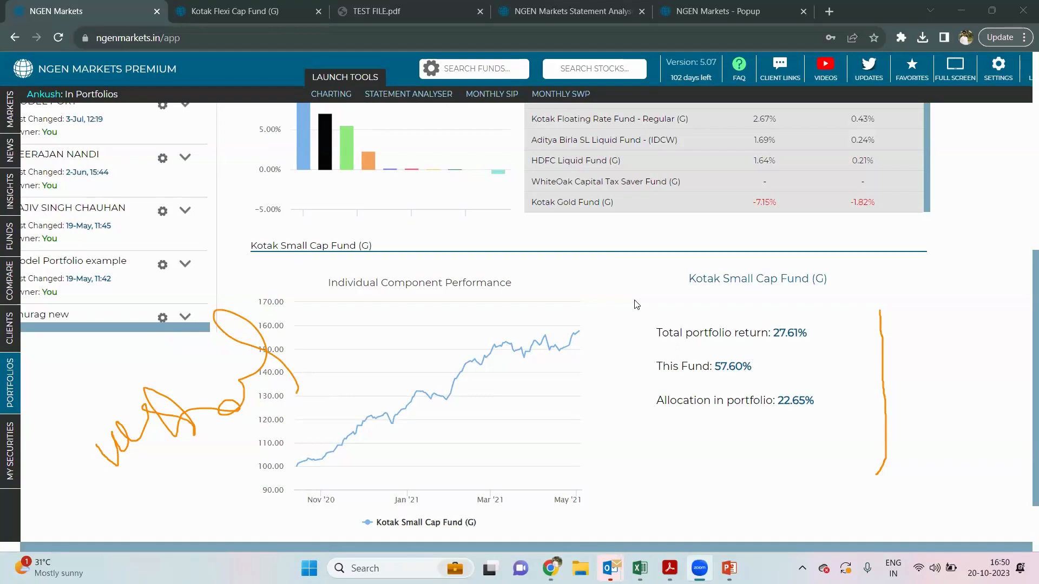
scroll(637, 305, up, 1)
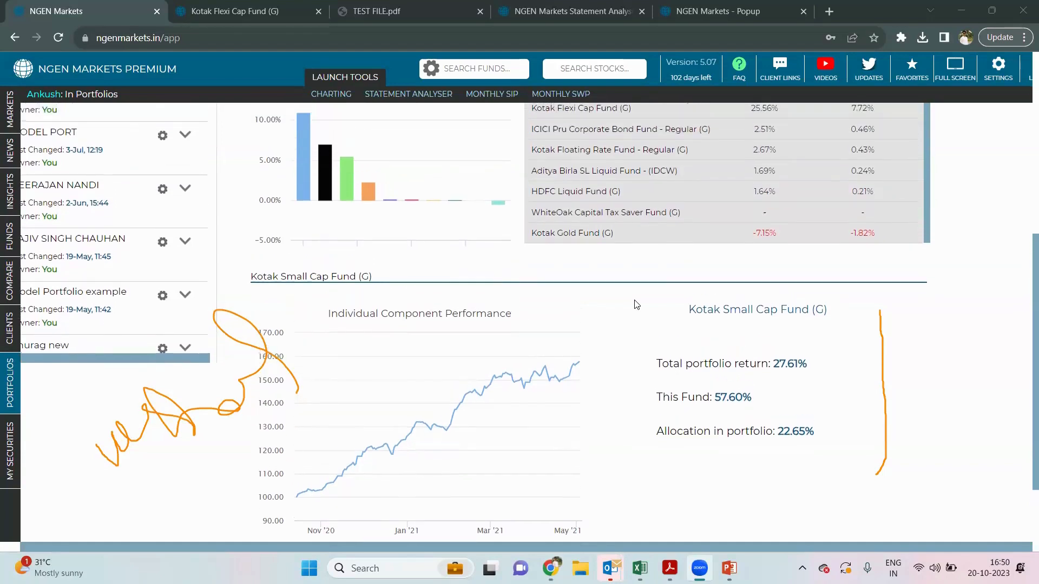
scroll(636, 304, up, 1)
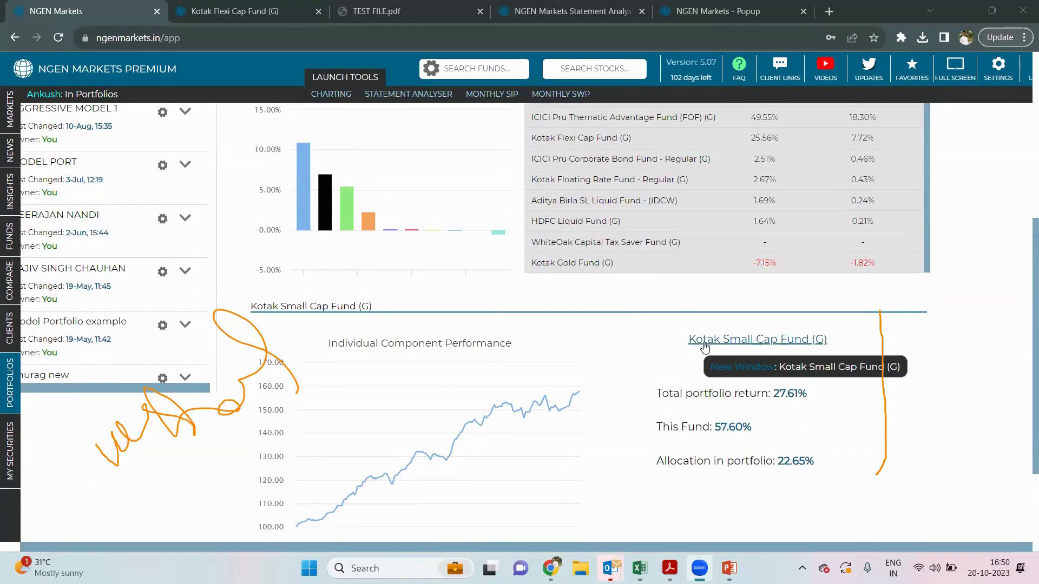
scroll(705, 347, up, 2)
scroll(698, 293, up, 1)
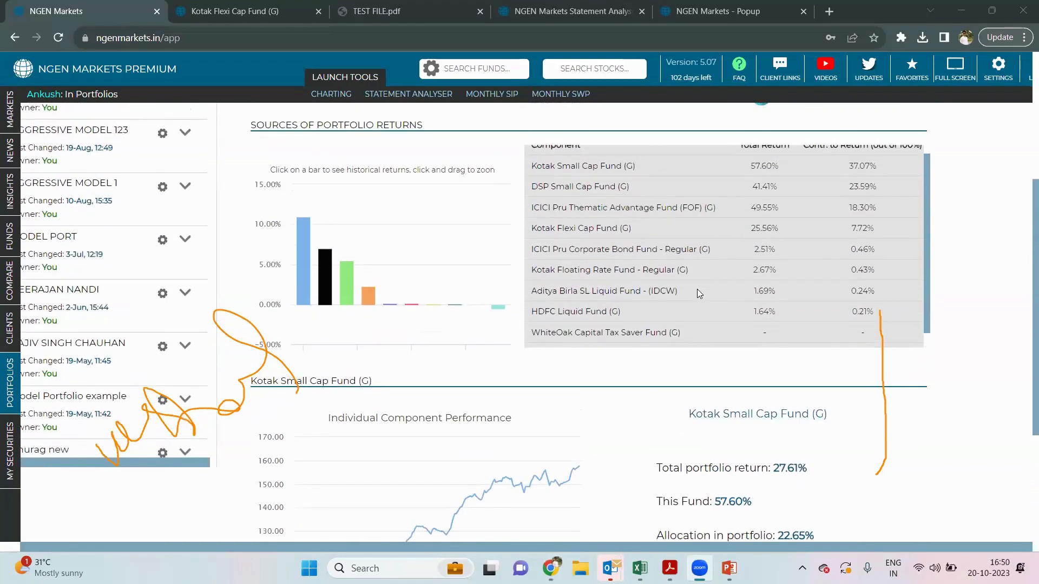
scroll(697, 294, up, 1)
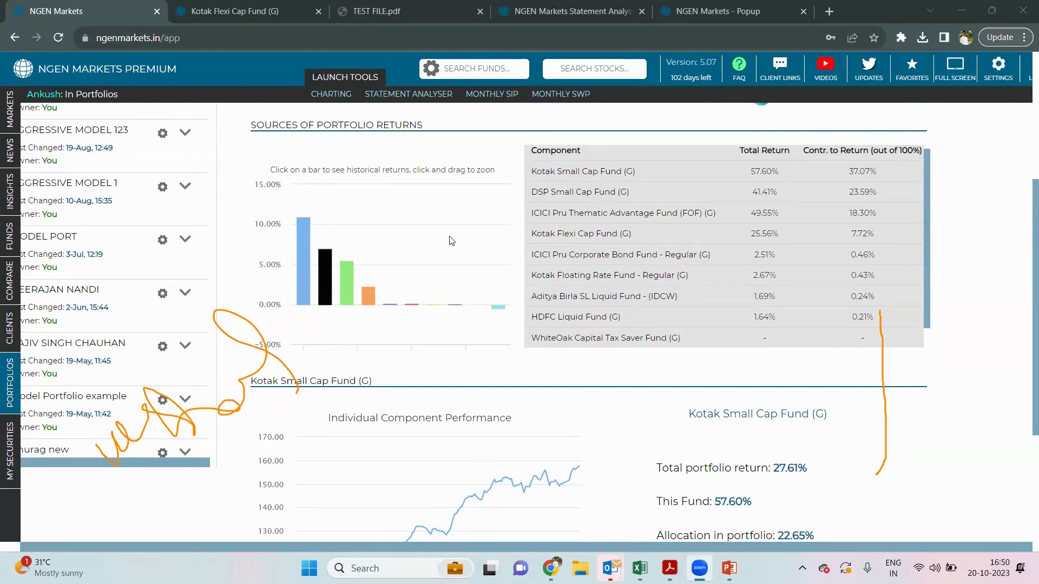
scroll(452, 240, up, 4)
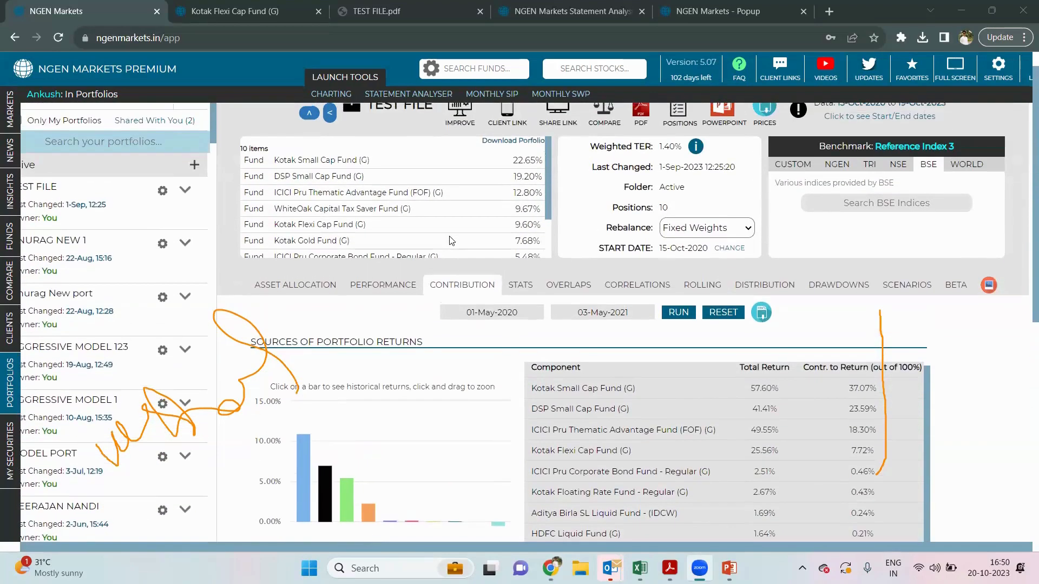
scroll(452, 240, down, 3)
scroll(432, 370, down, 6)
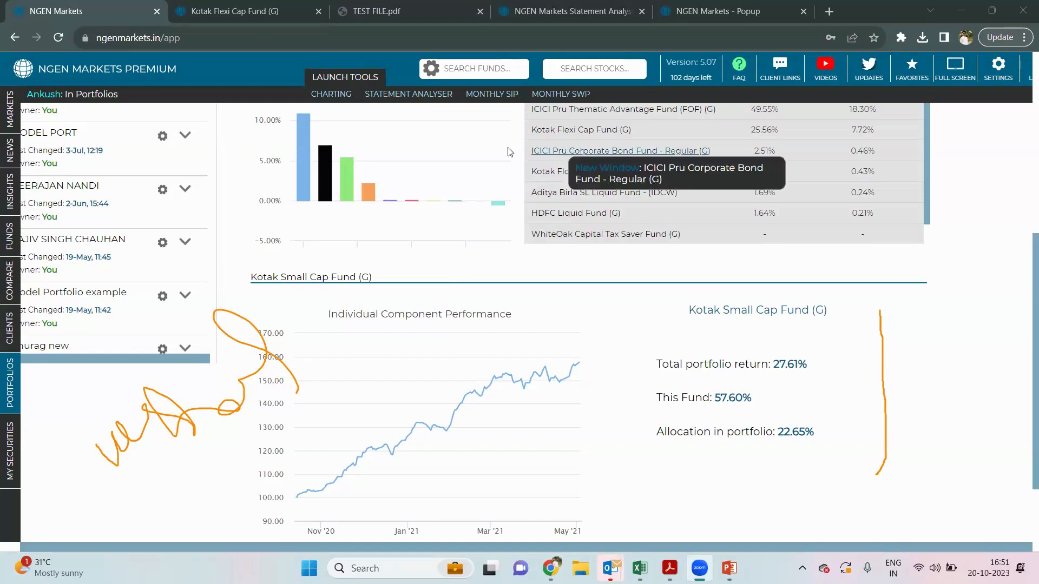
scroll(478, 157, up, 5)
scroll(478, 157, up, 1)
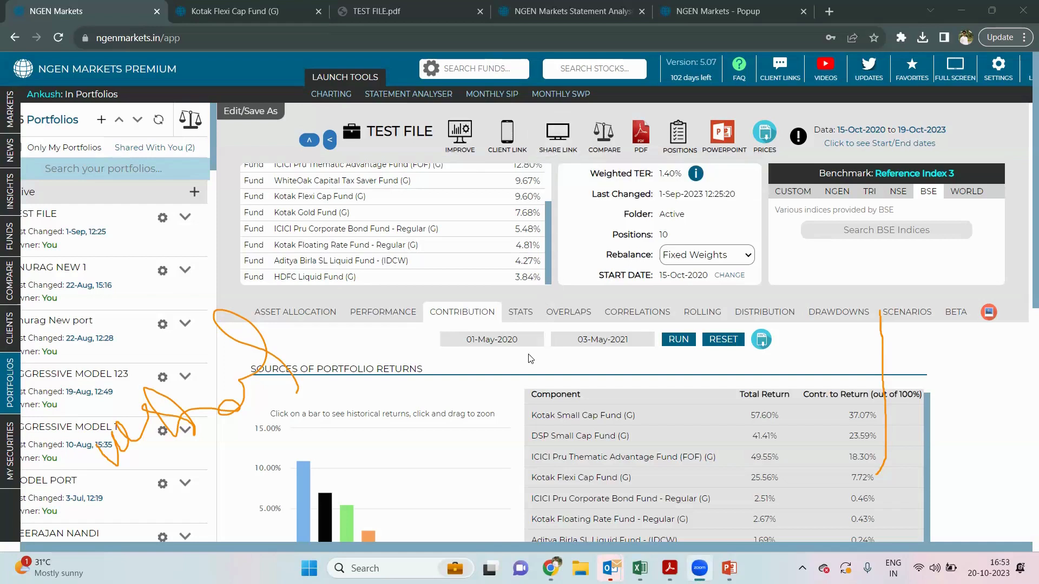
scroll(530, 358, down, 1)
scroll(529, 358, down, 1)
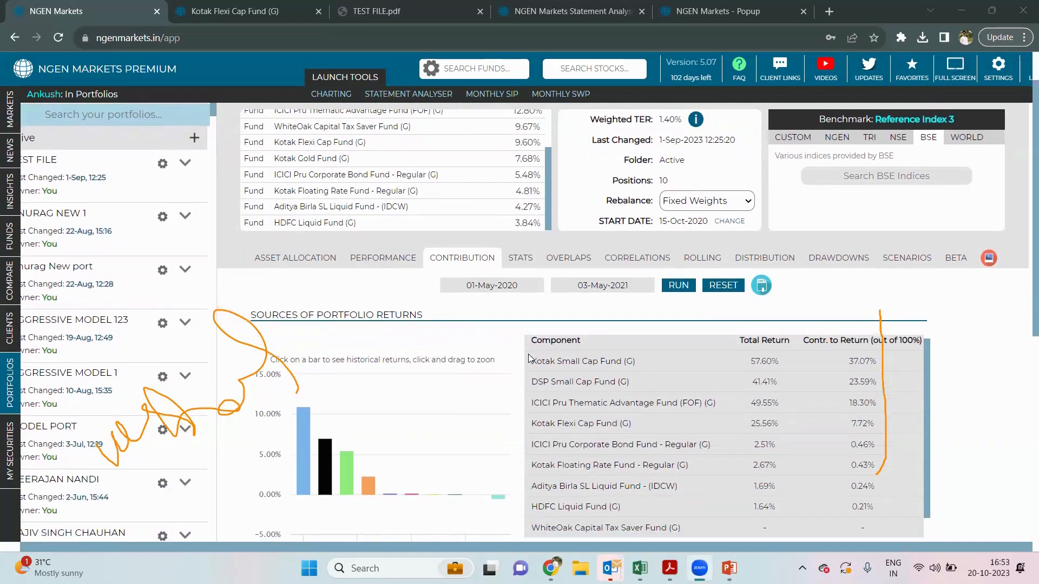
scroll(529, 358, up, 1)
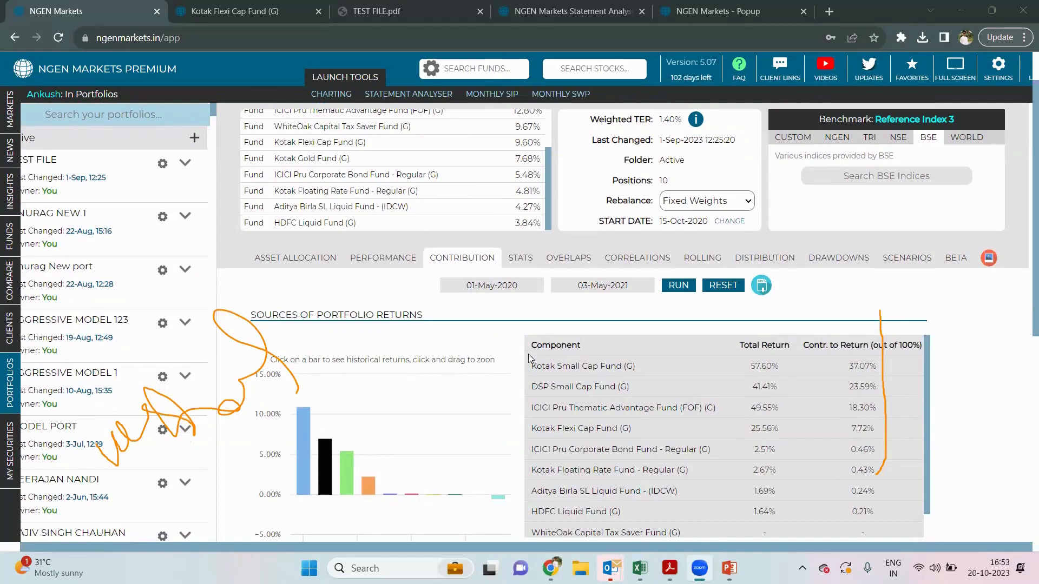
scroll(400, 301, up, 1)
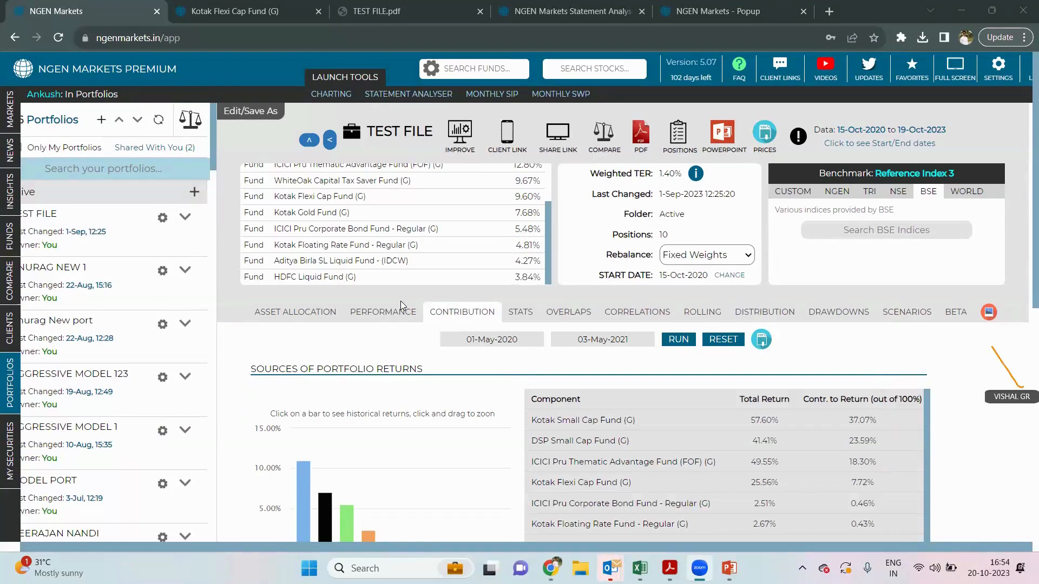
- Open MY SECURITIES, via Portfolios and back, showing 206 securities and the Excel price paste form
mouse_move(6, 451)
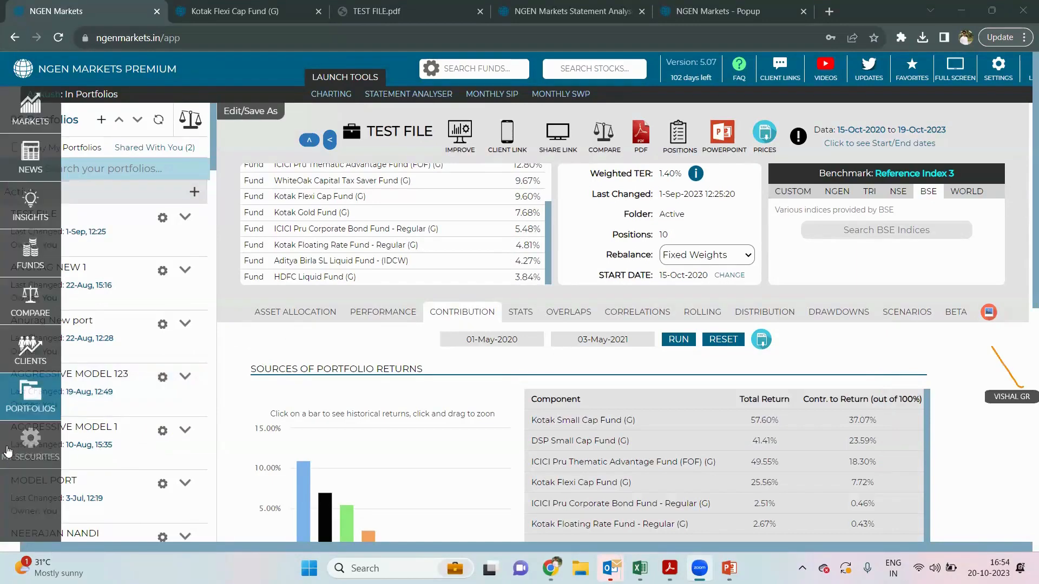
click(31, 460)
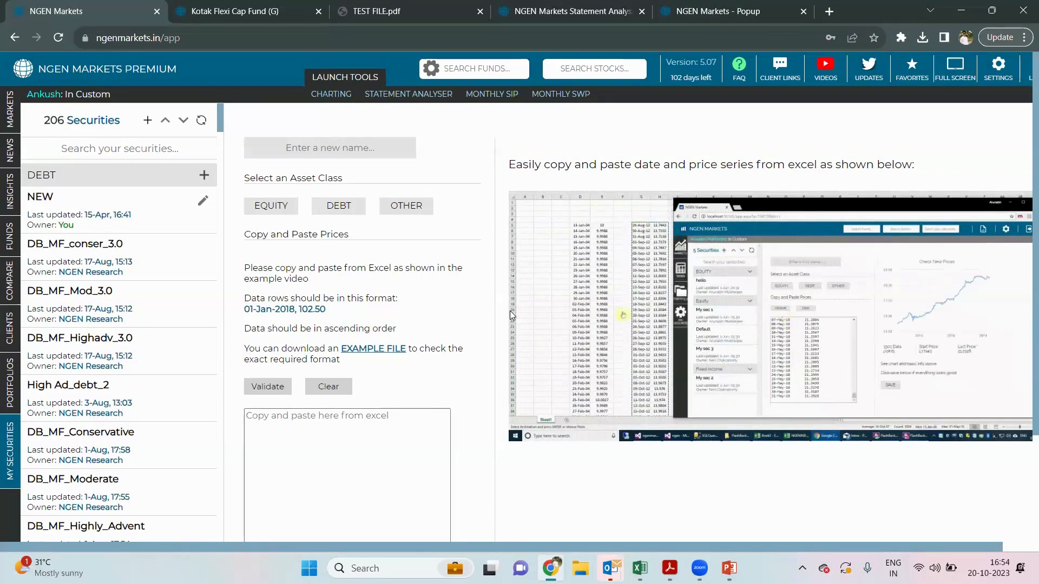
mouse_move(21, 407)
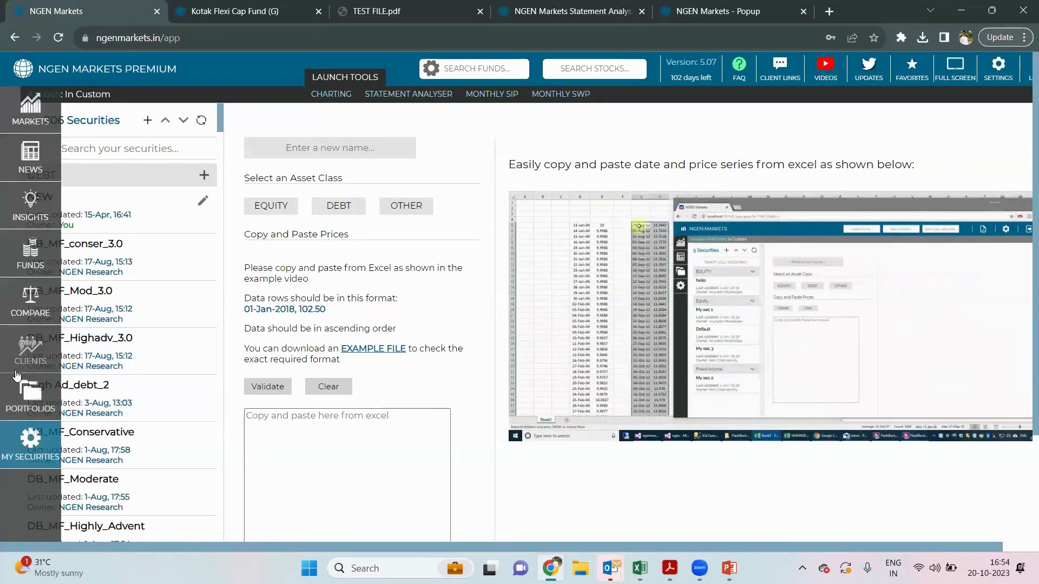
click(22, 391)
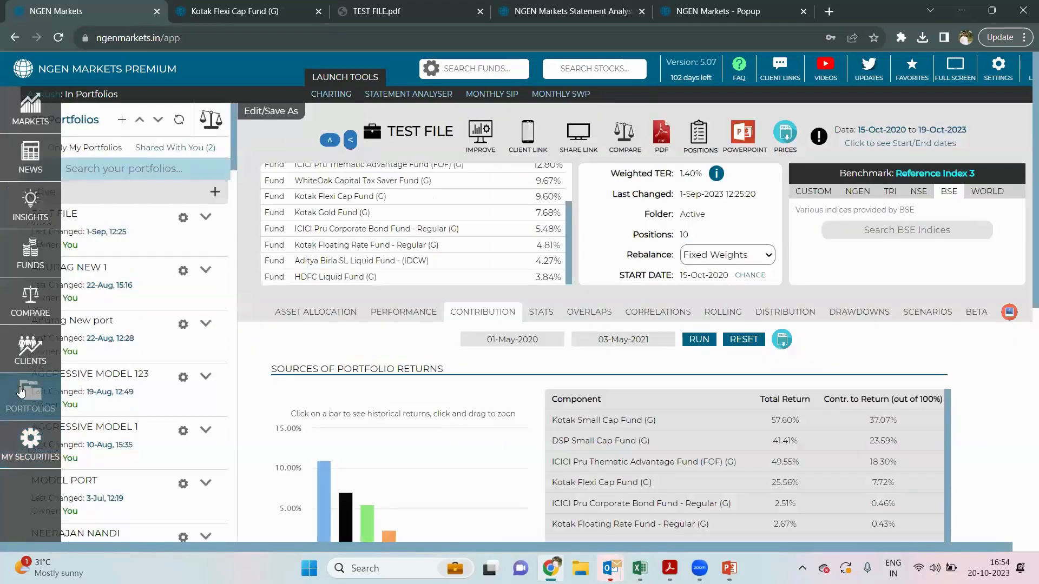
click(22, 439)
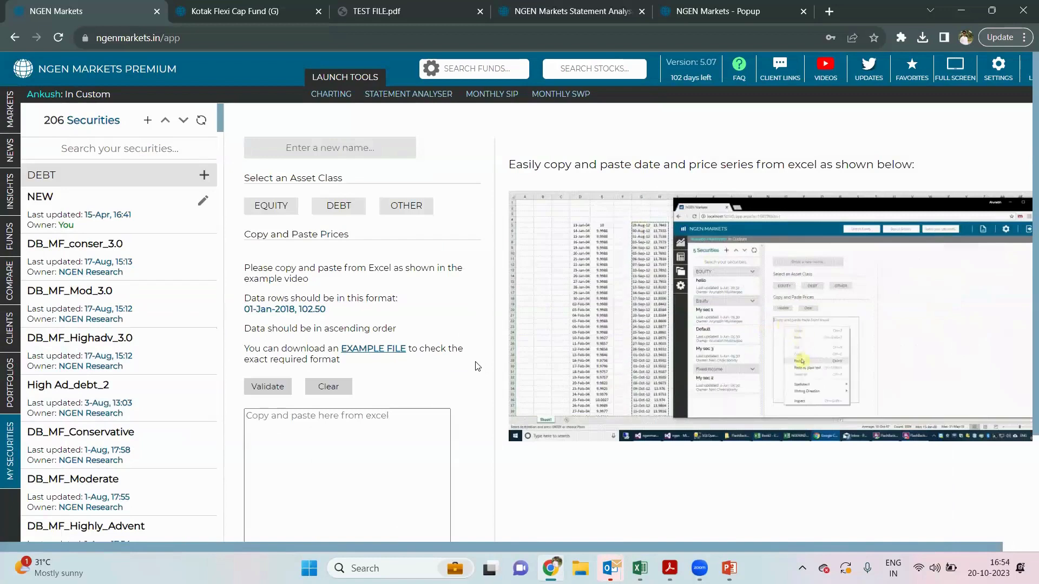
scroll(477, 366, down, 1)
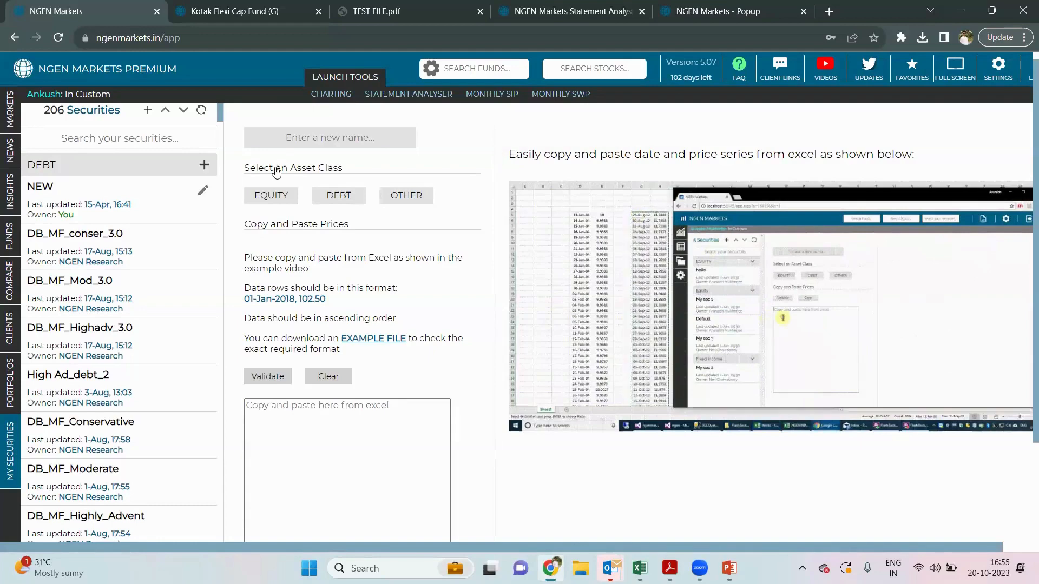
- Go back to the TEST FILE portfolio, then show the exported TEST FILE.pdf report at page 1 of 5
click(29, 395)
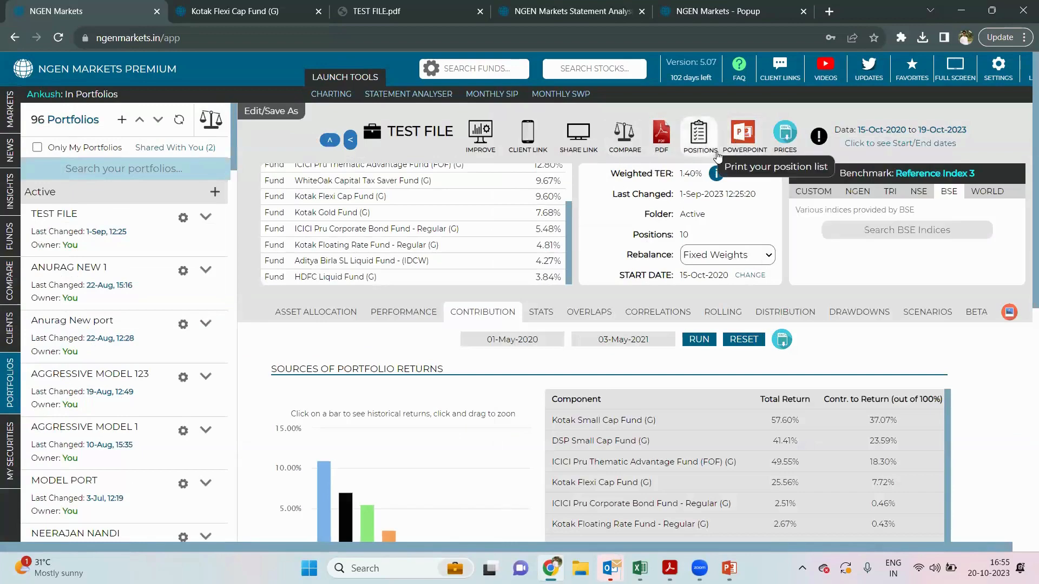
click(402, 20)
scroll(489, 193, up, 15)
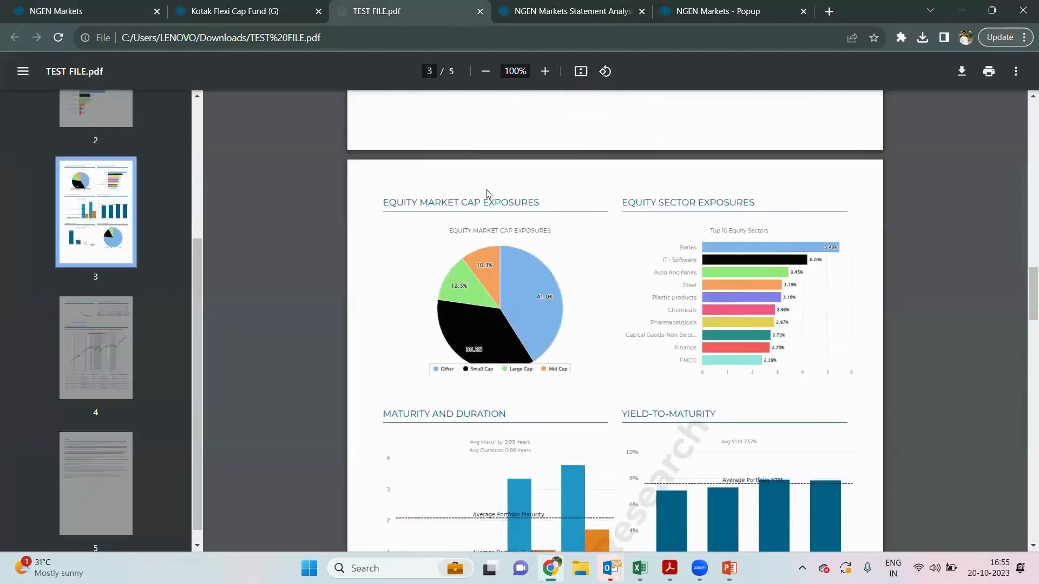
scroll(489, 193, up, 20)
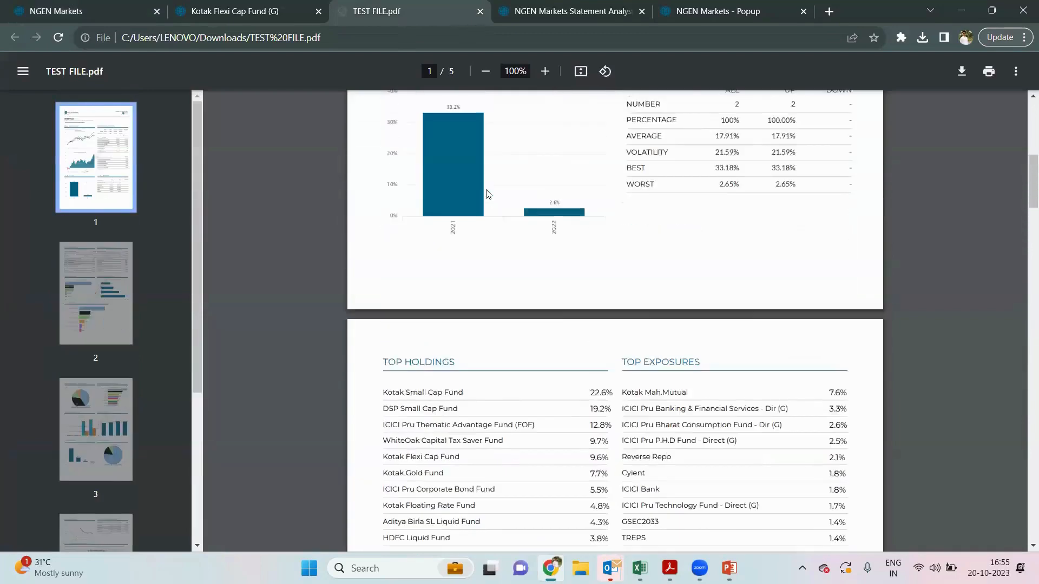
scroll(489, 194, up, 7)
scroll(489, 193, down, 2)
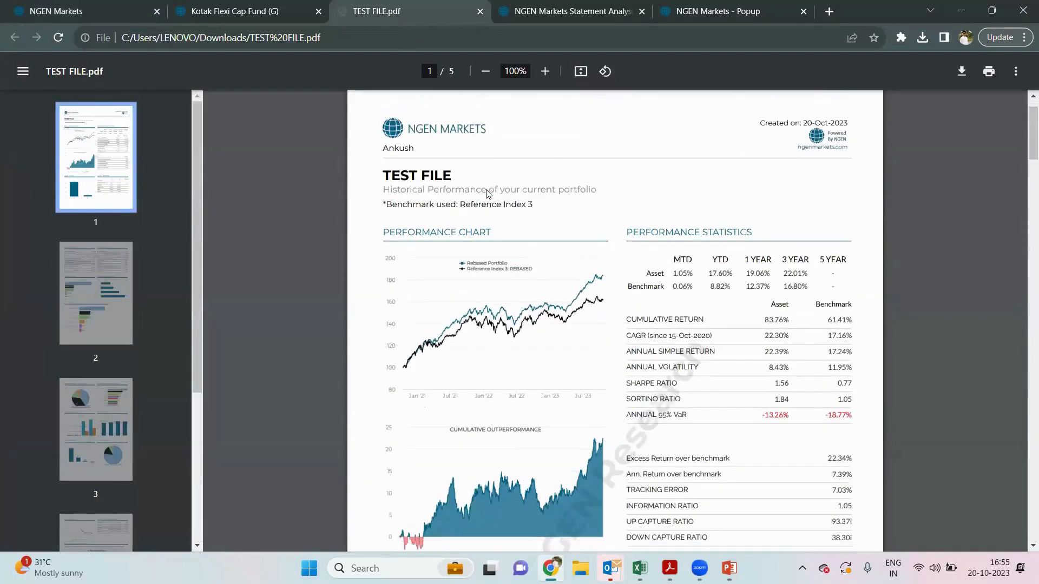
scroll(488, 194, up, 2)
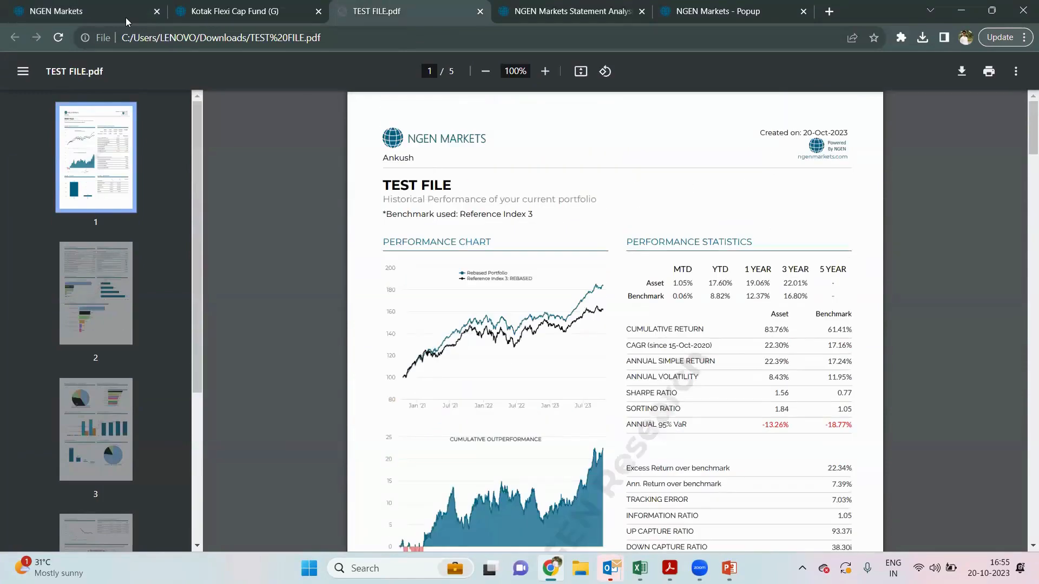
- Close the PowerPoint export options and bring forward the first TESTFILE presentation at its Drawdowns slide
click(112, 9)
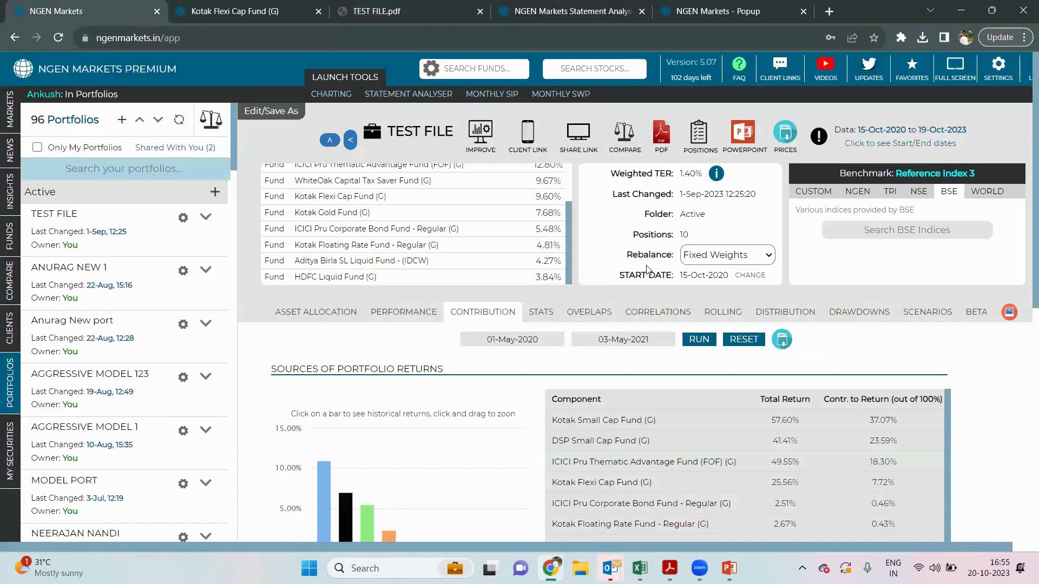
click(737, 145)
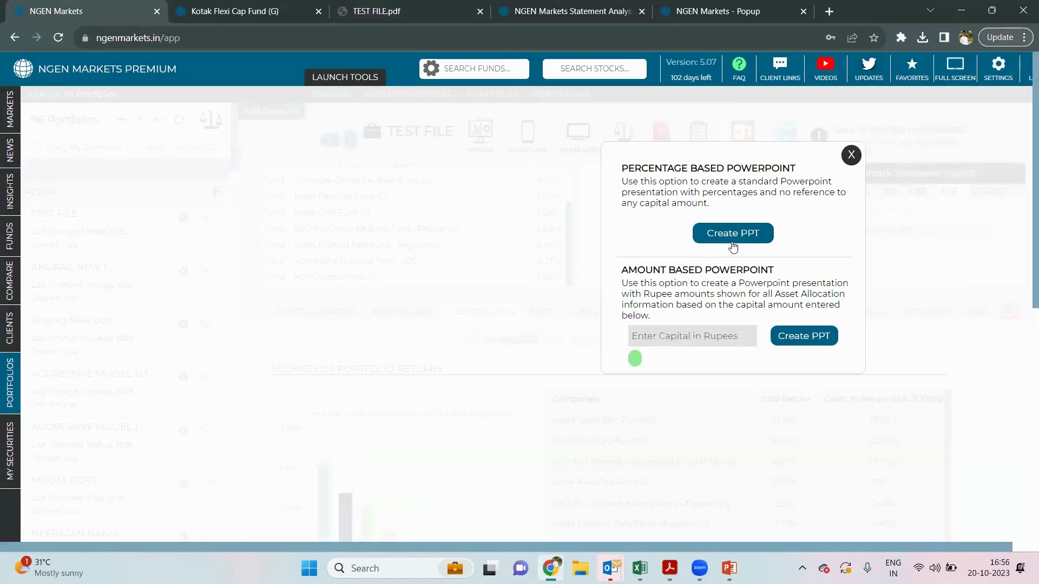
click(673, 400)
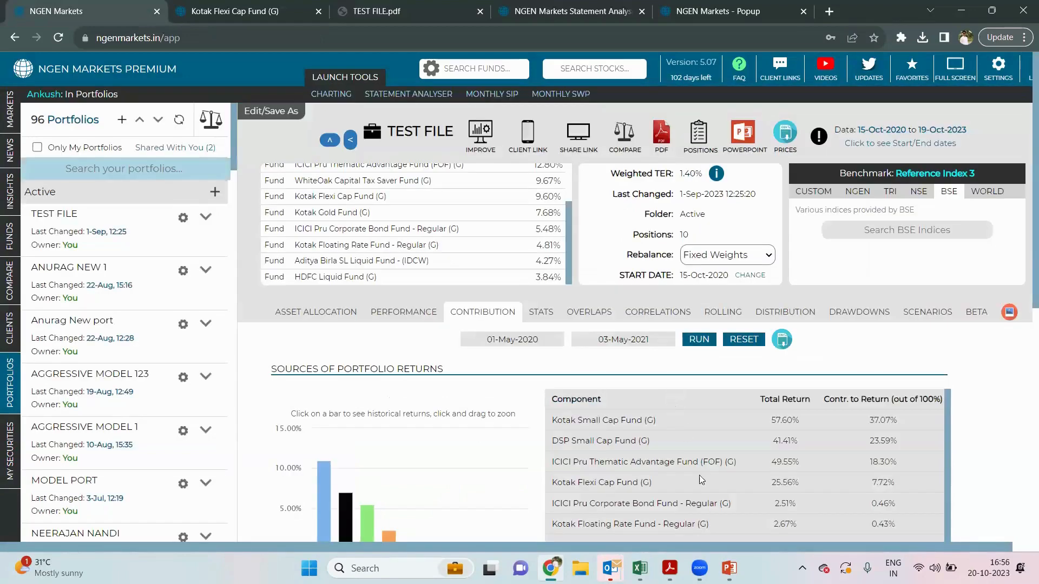
mouse_move(729, 568)
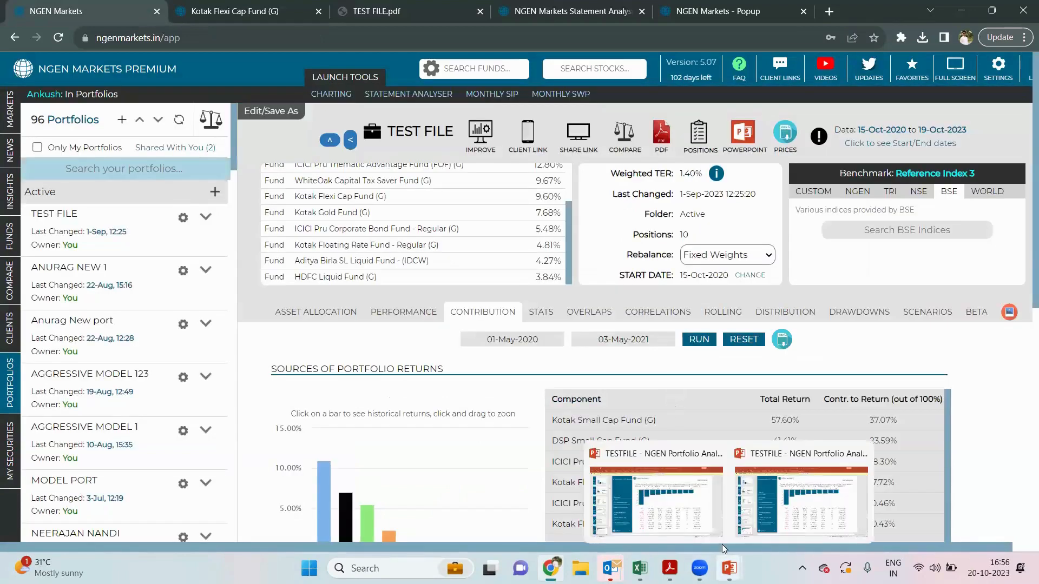
click(684, 506)
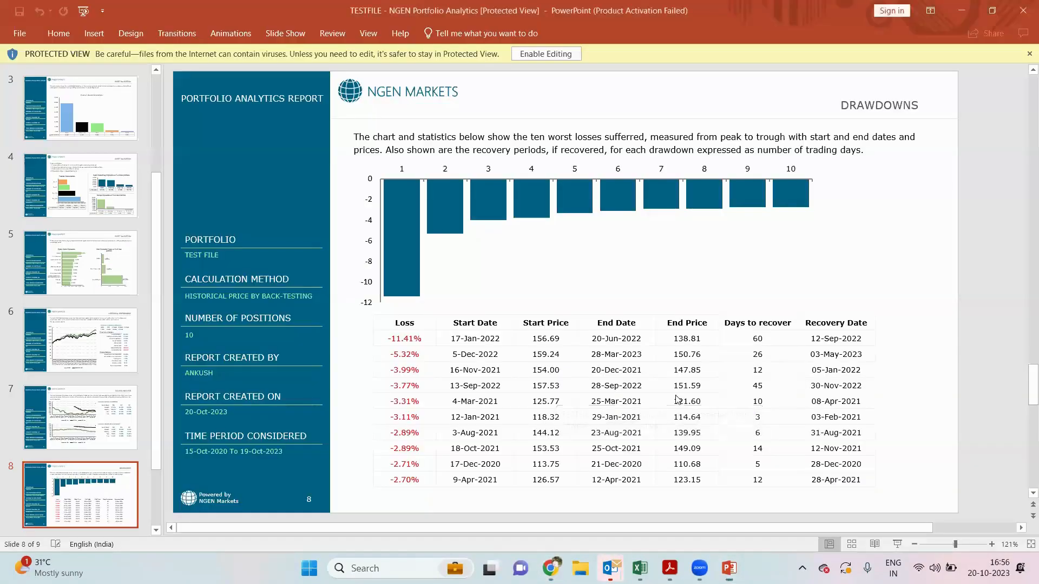
- Scroll the TESTFILE slides from slide 8 Drawdowns back to the slide 2 top-10 holdings table
scroll(676, 400, up, 1)
scroll(676, 399, up, 1)
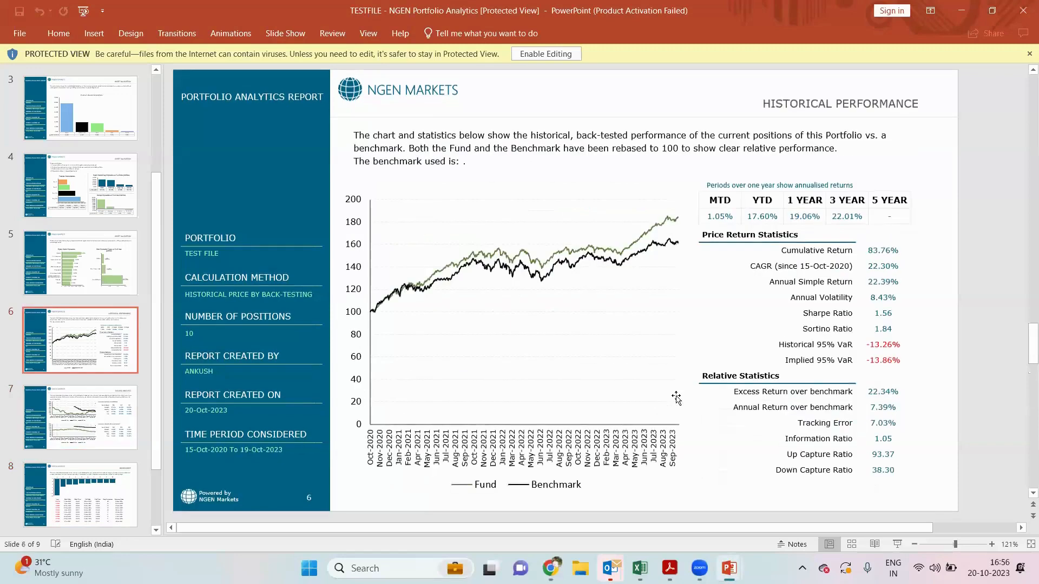
scroll(677, 399, up, 1)
scroll(676, 400, up, 2)
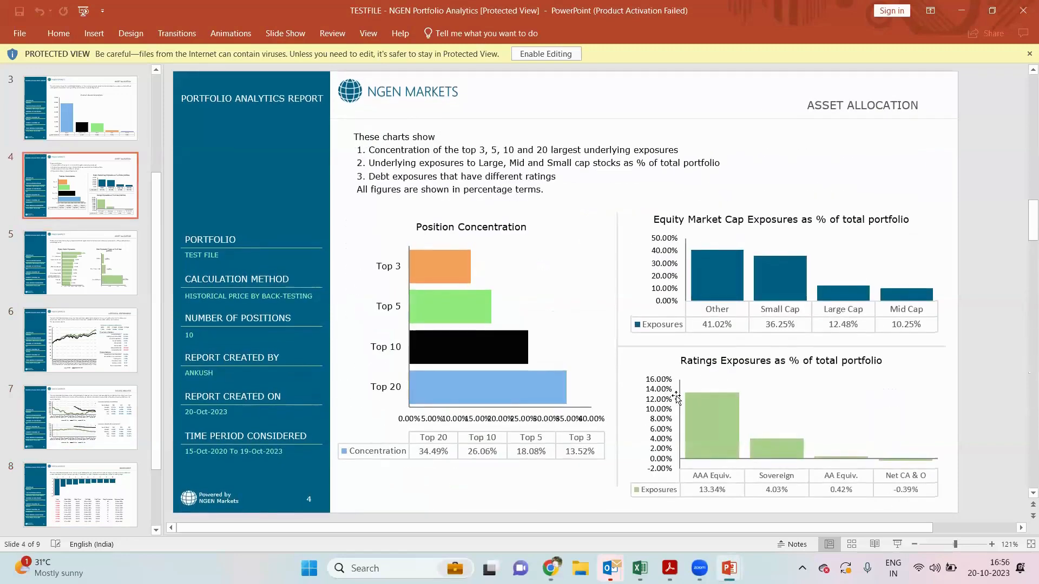
scroll(676, 398, up, 1)
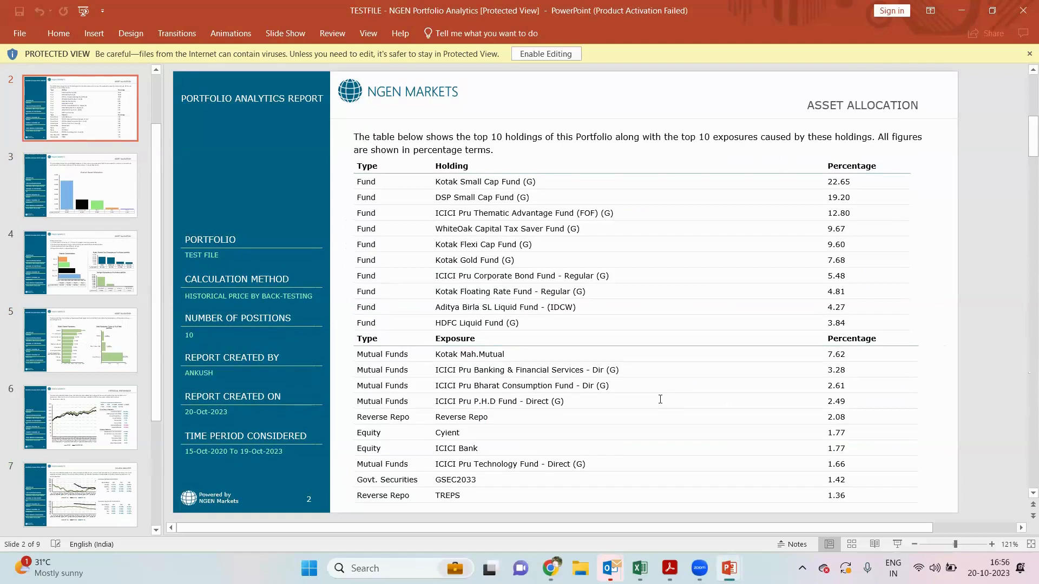
- Open TESTFILE (1) at its title slide, then return to NGEN Markets in Chrome
mouse_move(550, 568)
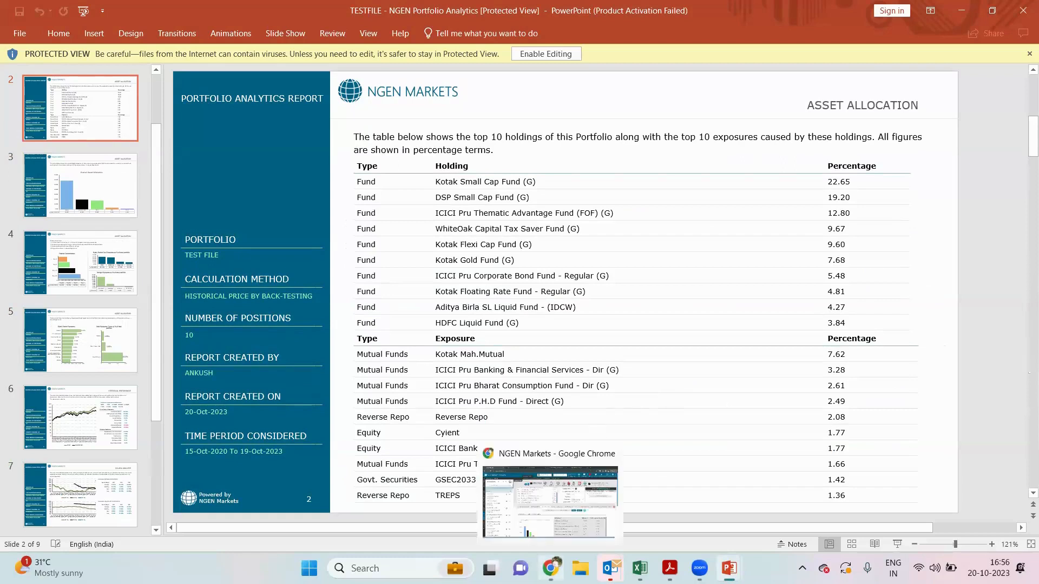
click(546, 520)
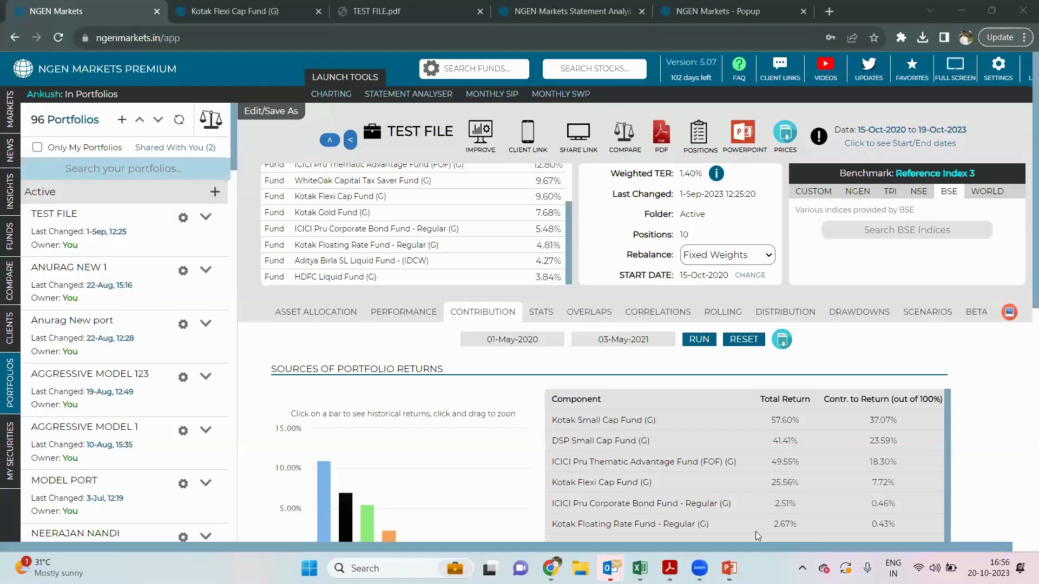
click(789, 493)
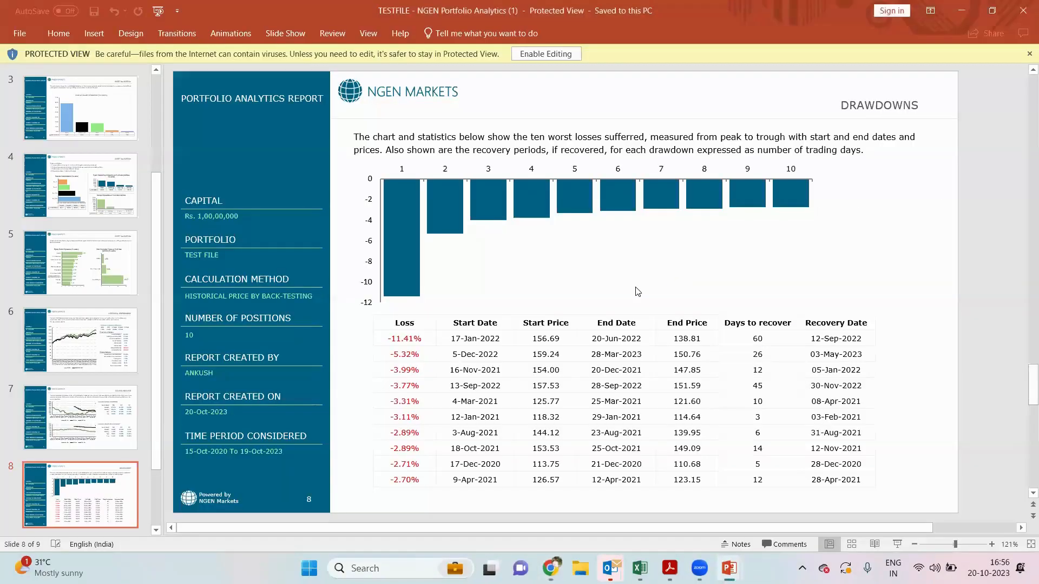
scroll(637, 291, up, 4)
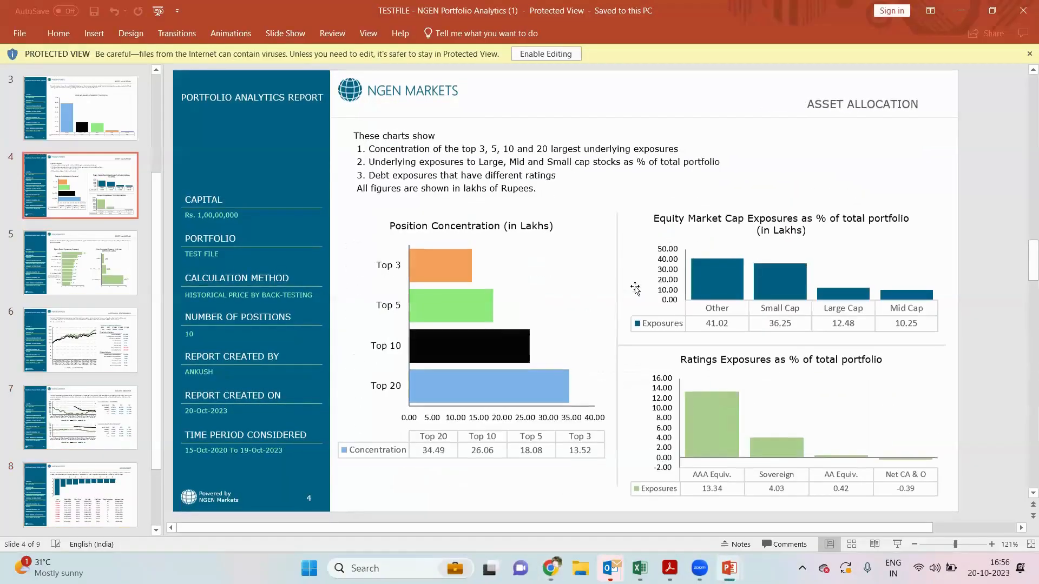
scroll(635, 290, up, 2)
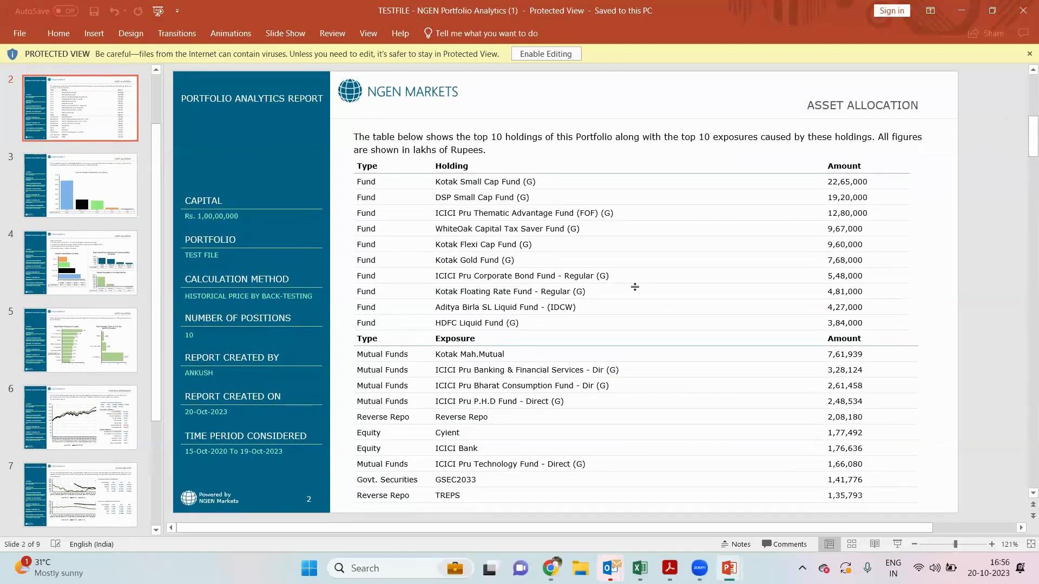
scroll(635, 287, up, 1)
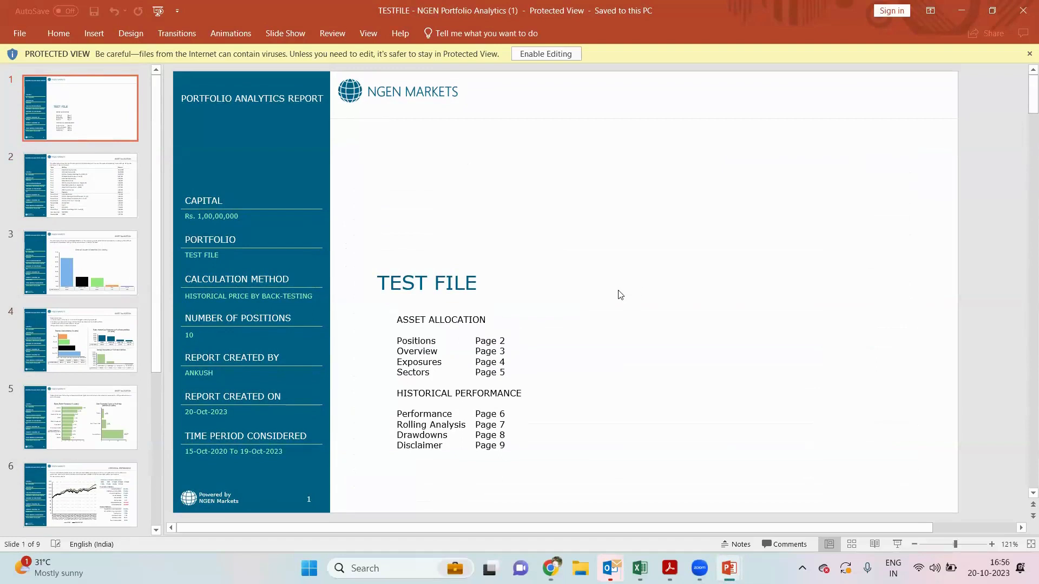
mouse_move(550, 562)
click(550, 568)
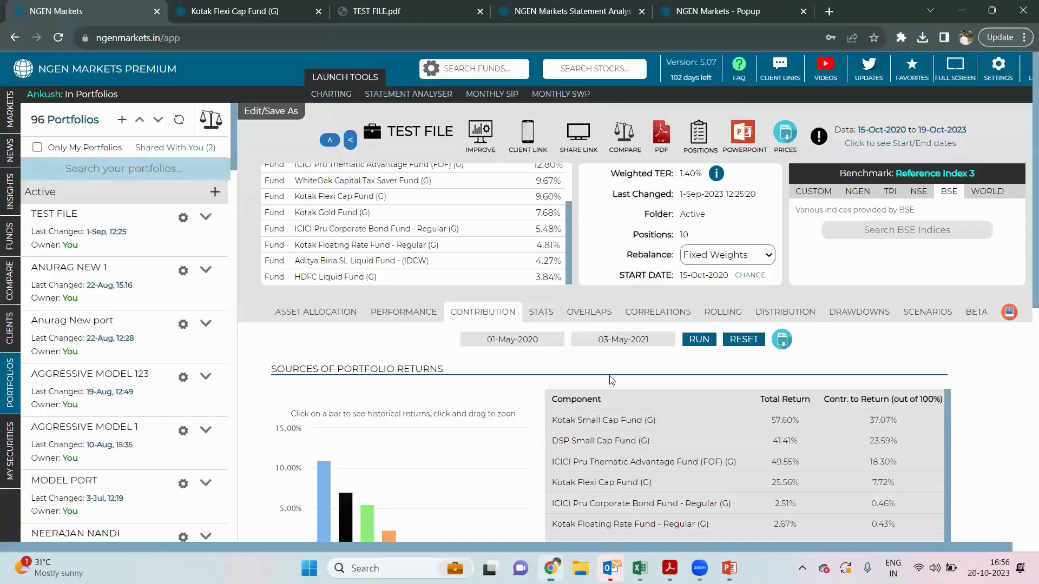
- Open Settings > Colours and browse the base colour options and Chart Colour Theme presets
click(999, 66)
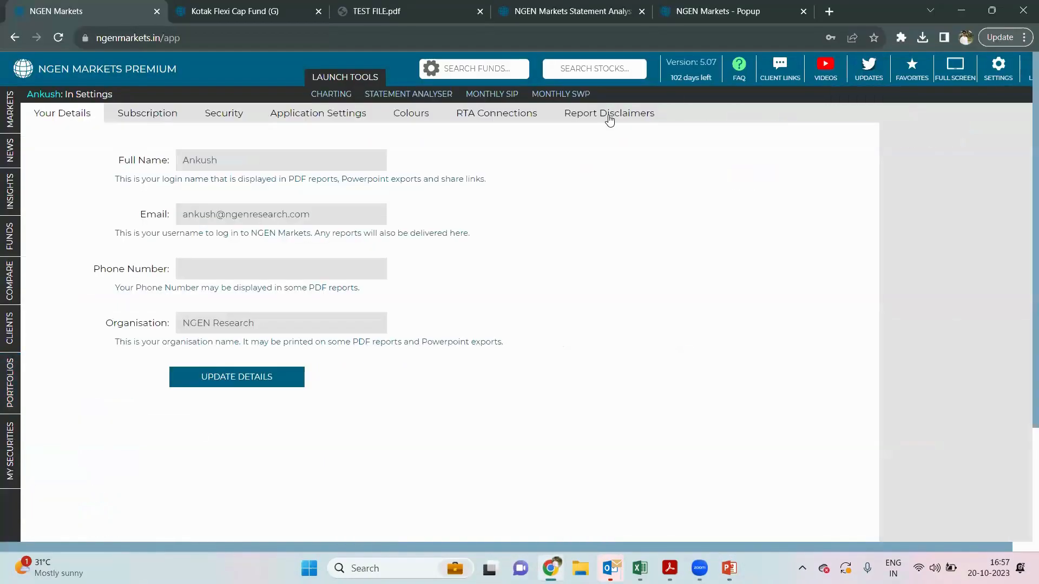
click(410, 113)
scroll(408, 226, down, 2)
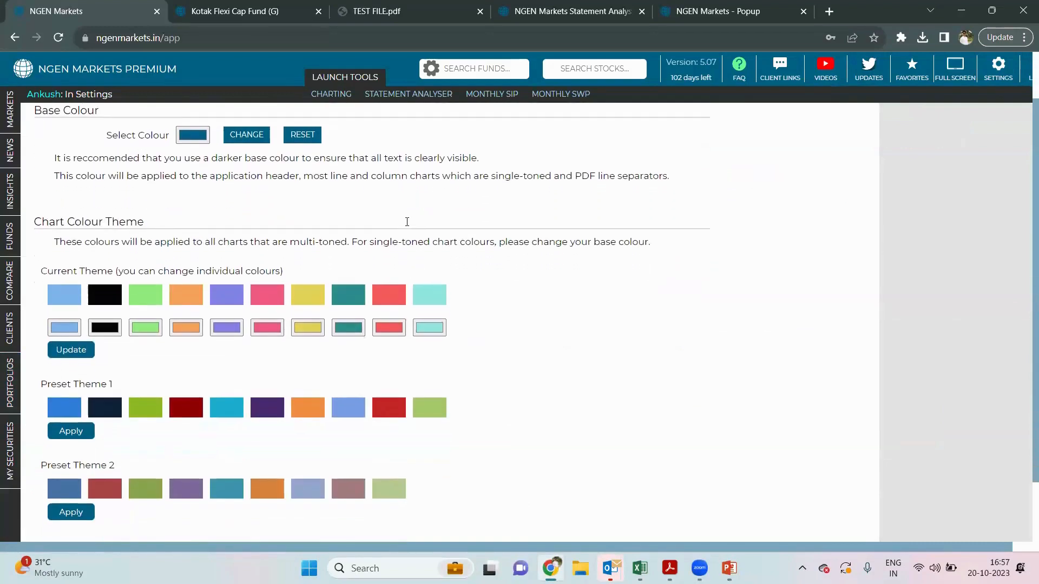
scroll(407, 226, down, 2)
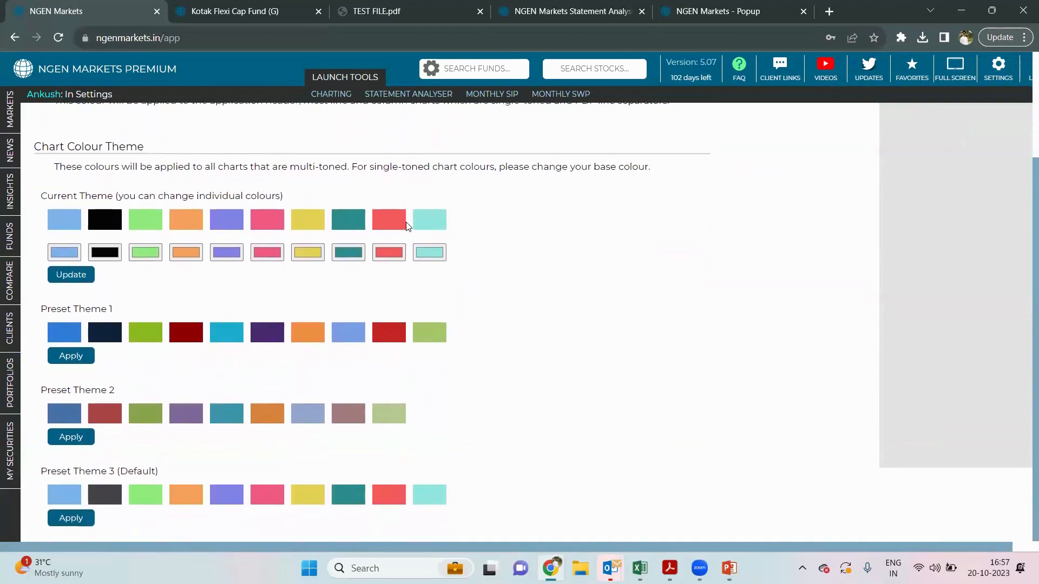
scroll(408, 227, up, 1)
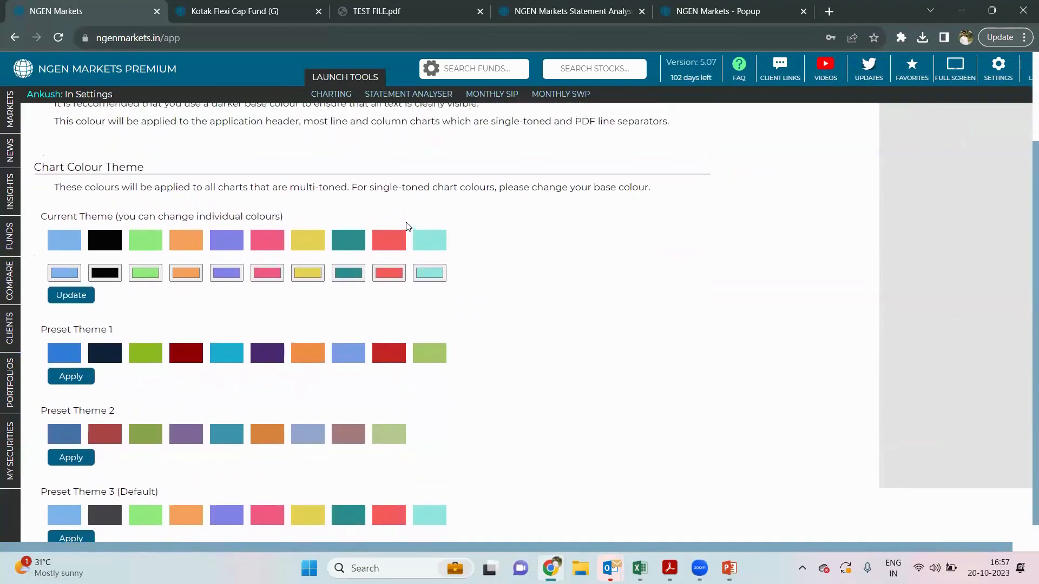
scroll(408, 226, down, 1)
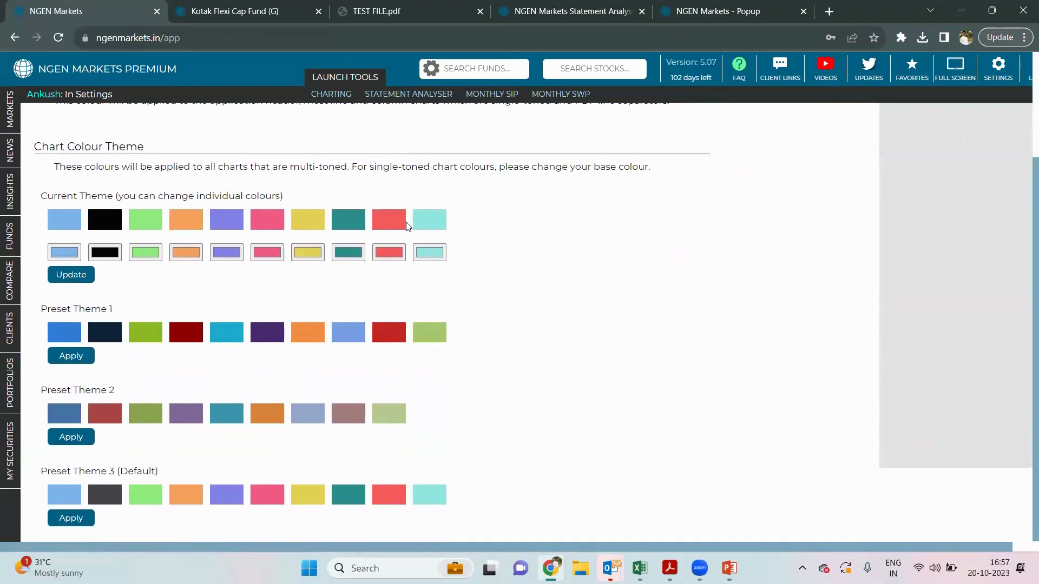
scroll(407, 226, up, 1)
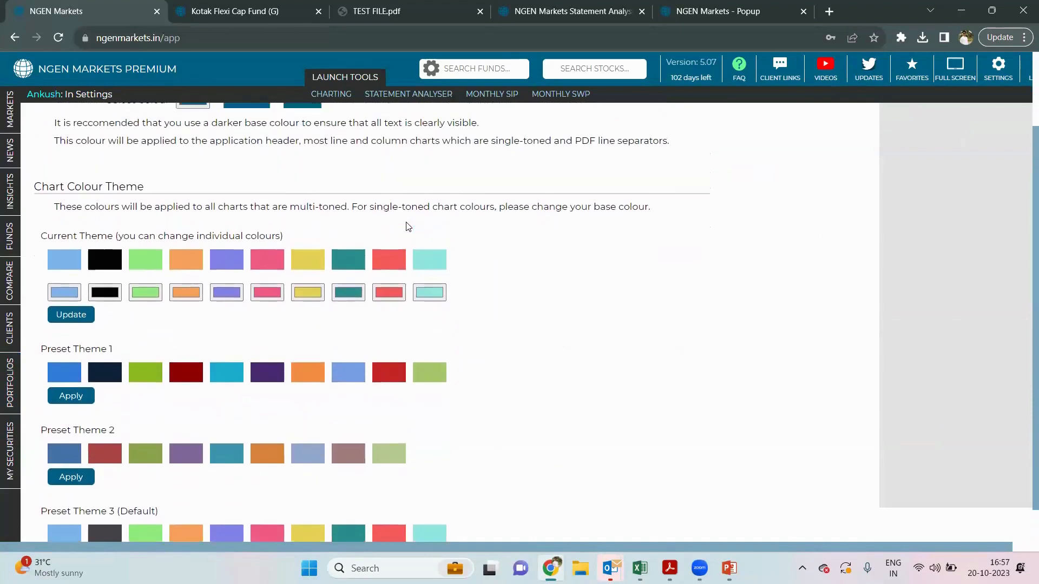
scroll(406, 221, up, 1)
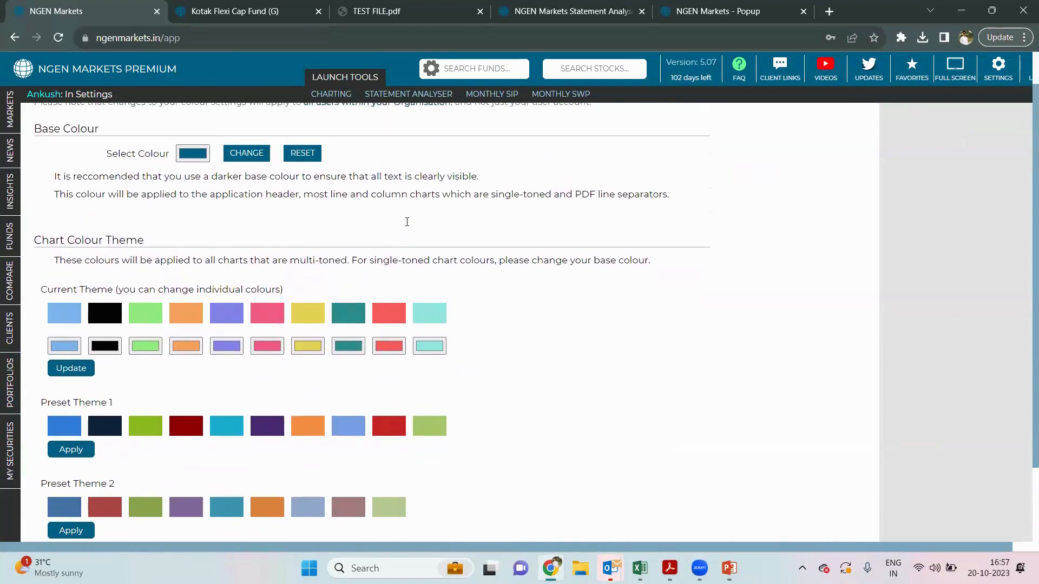
scroll(407, 227, down, 1)
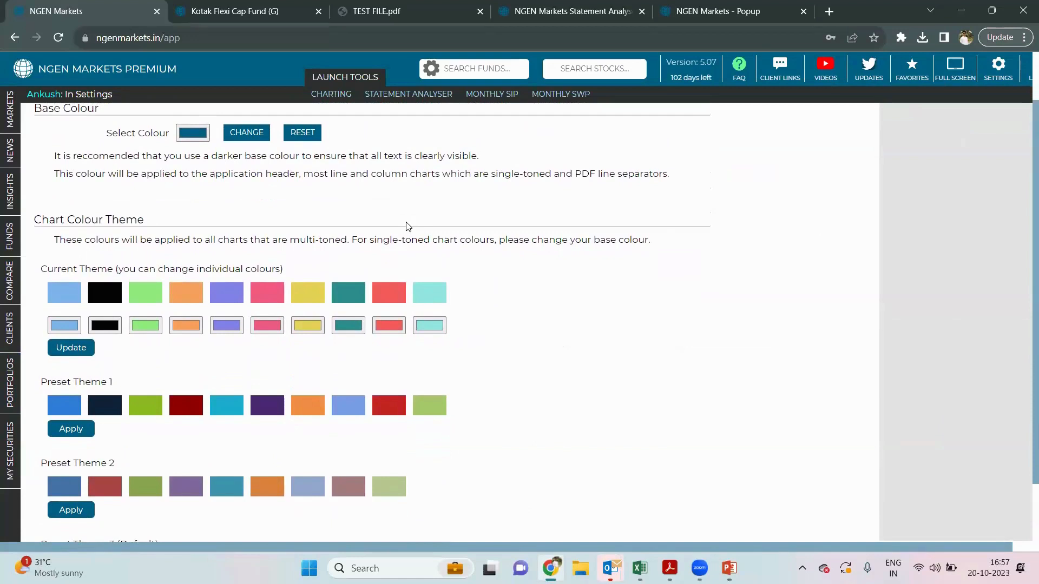
scroll(407, 226, down, 2)
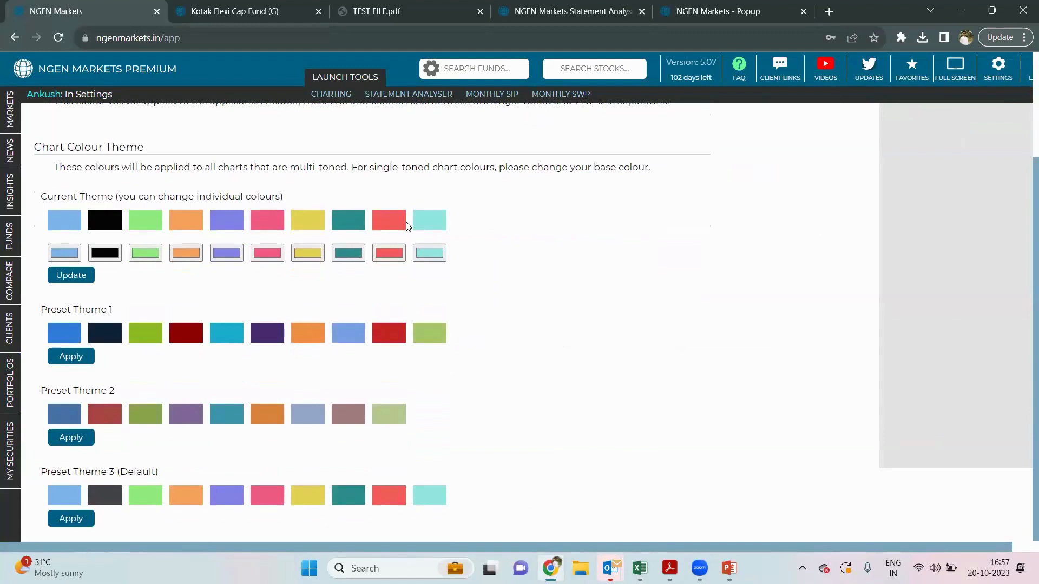
scroll(407, 226, up, 3)
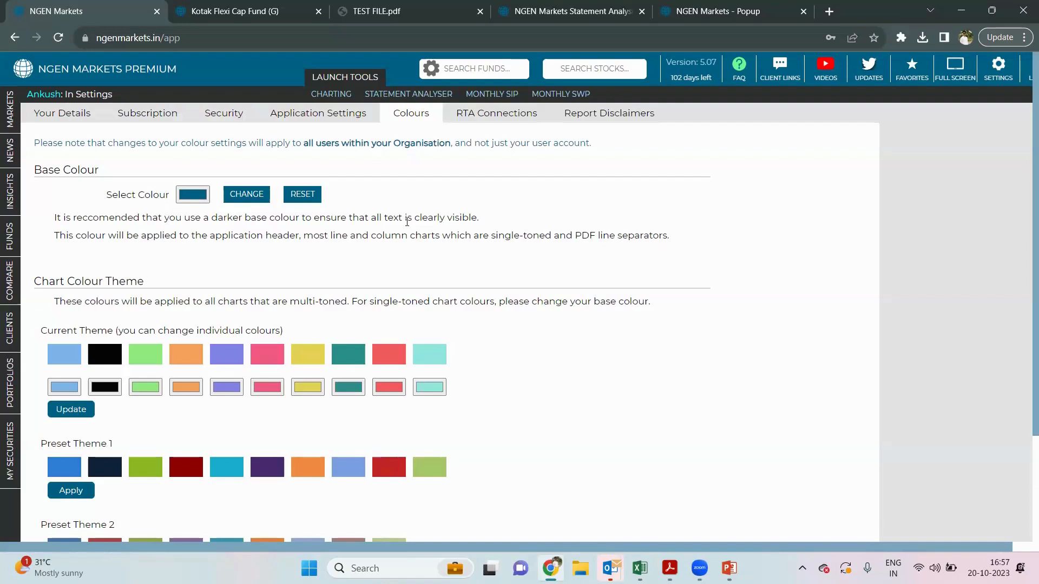
mouse_move(5, 390)
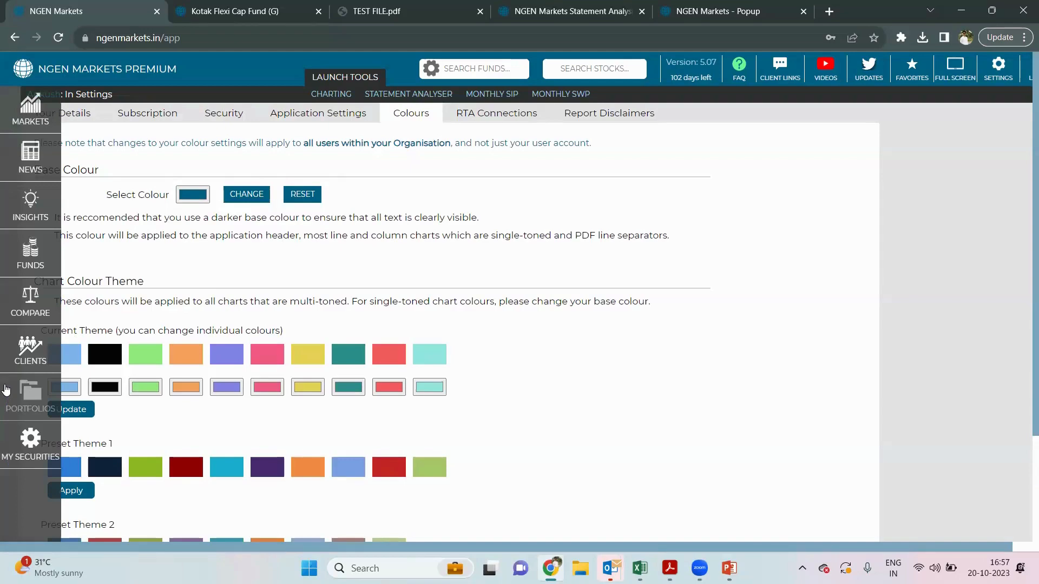
scroll(236, 332, down, 2)
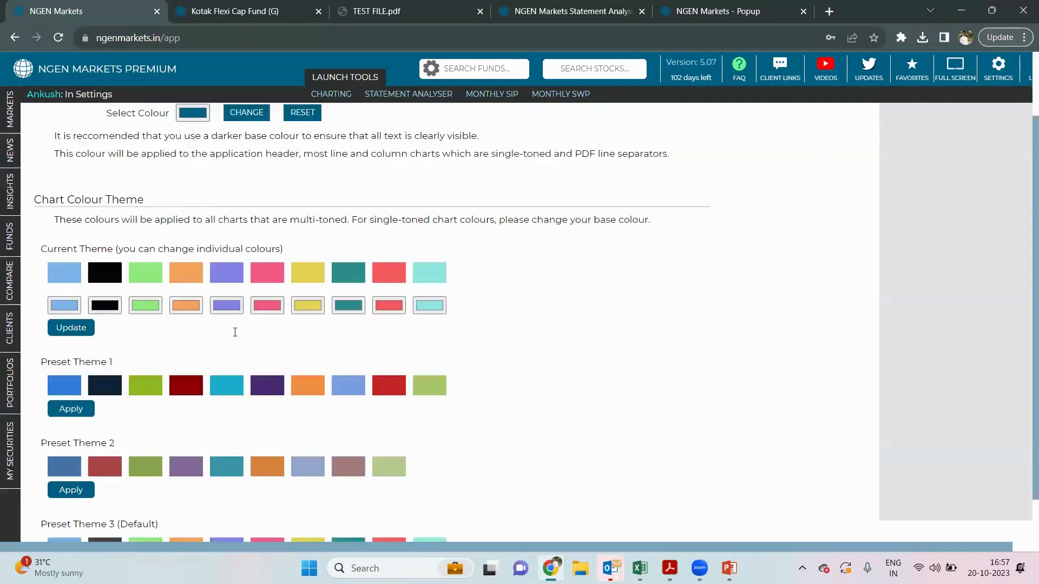
scroll(235, 332, up, 2)
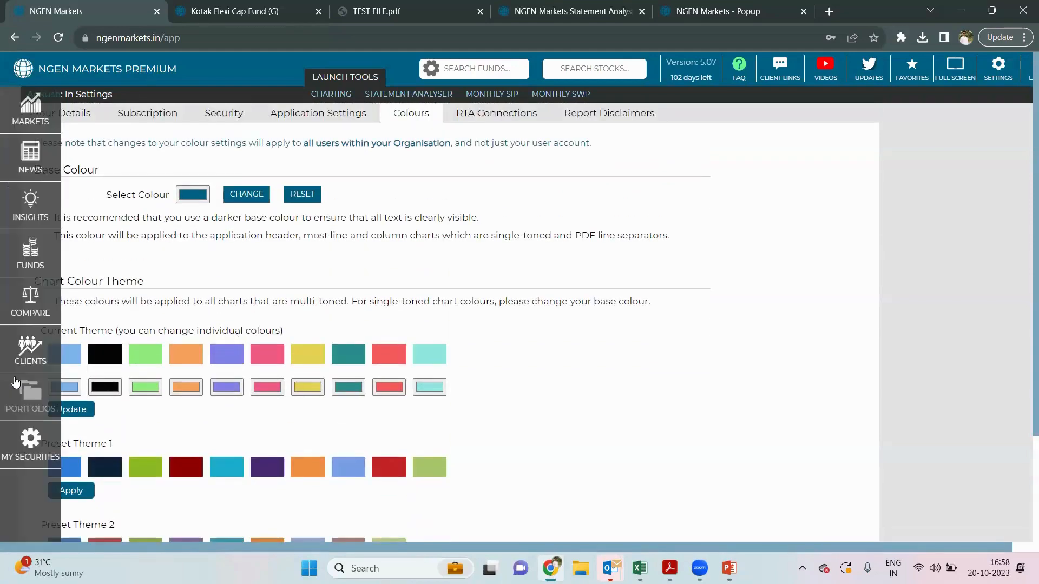
- Visit Portfolios, check the Compare section briefly, then return to Portfolios for TEST FILE
click(15, 382)
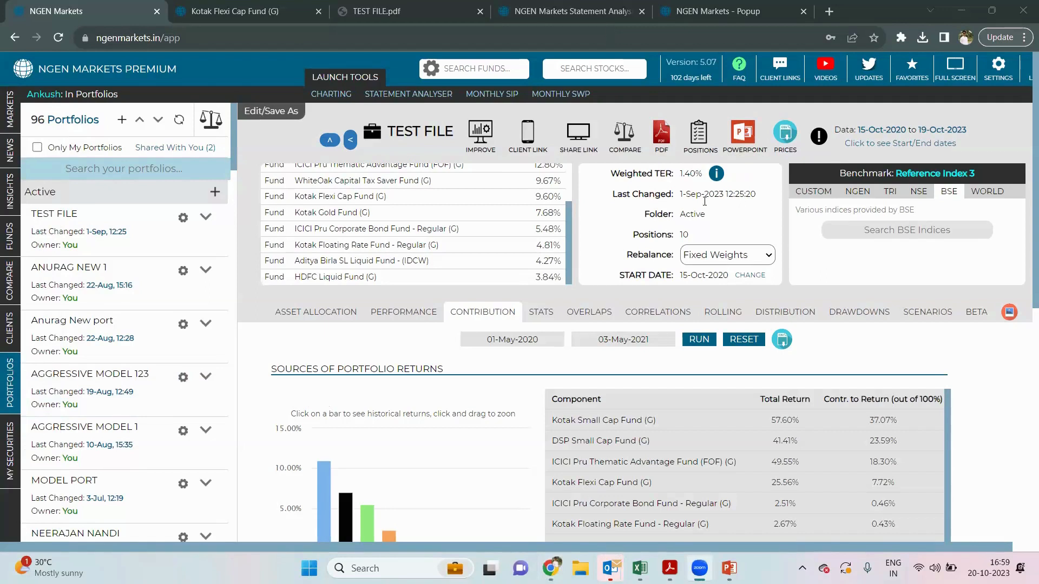
click(6, 295)
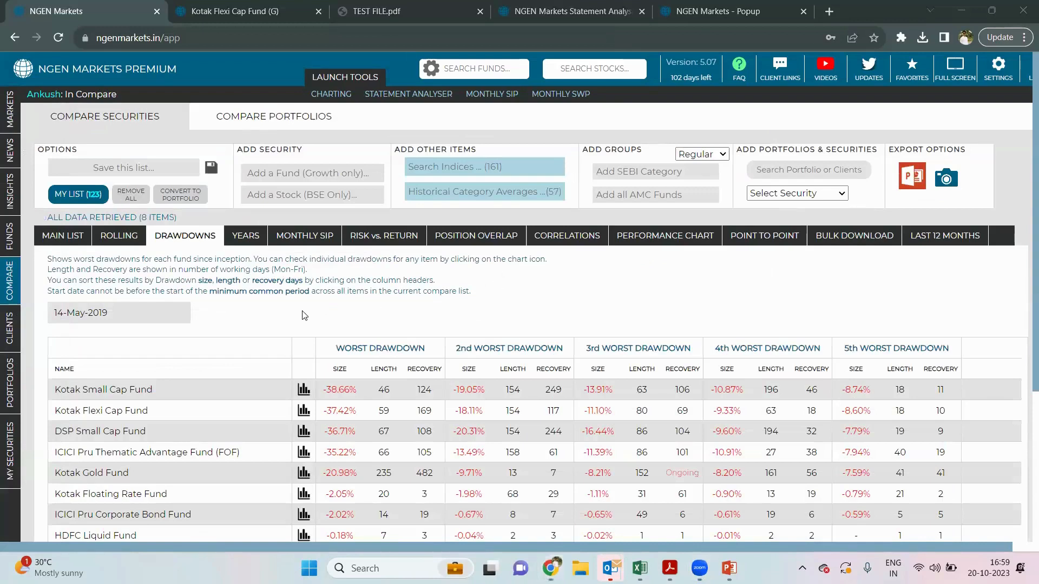
click(7, 400)
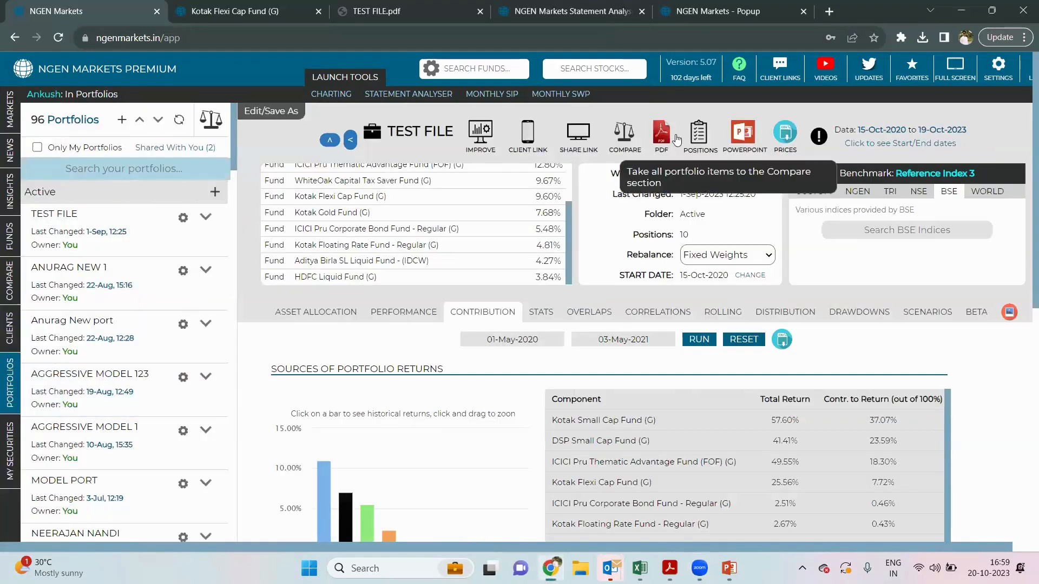
- Compare all TEST FILE funds across Drawdowns, Risk vs. Return, Position Overlap and Performance Chart
click(623, 142)
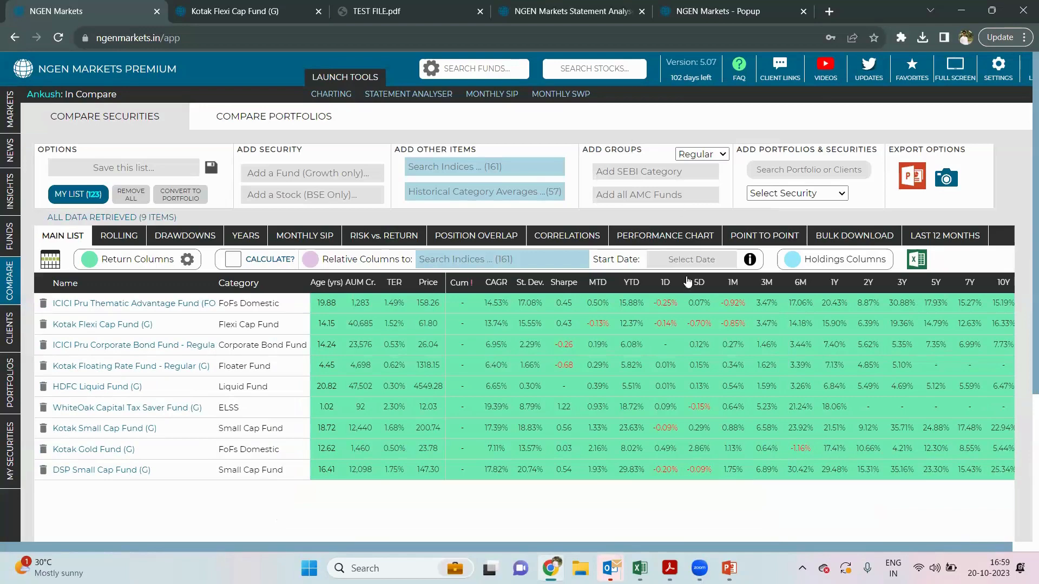
click(152, 238)
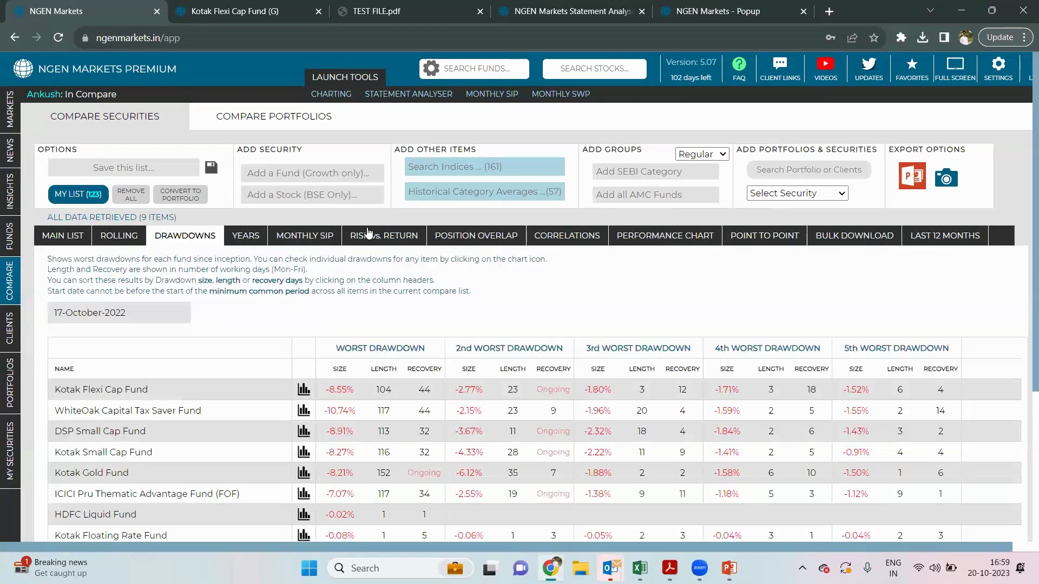
click(368, 233)
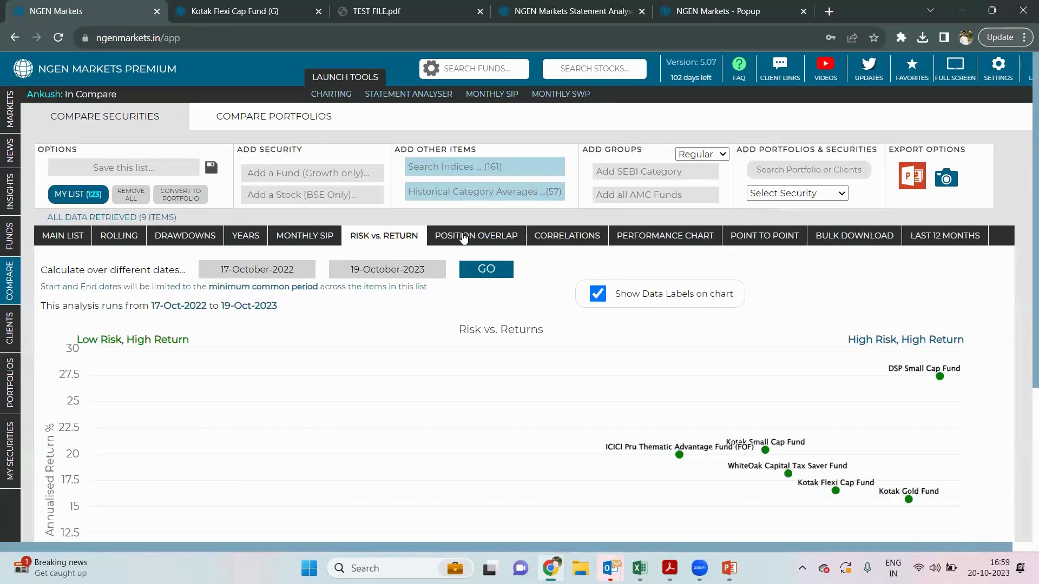
scroll(463, 238, down, 1)
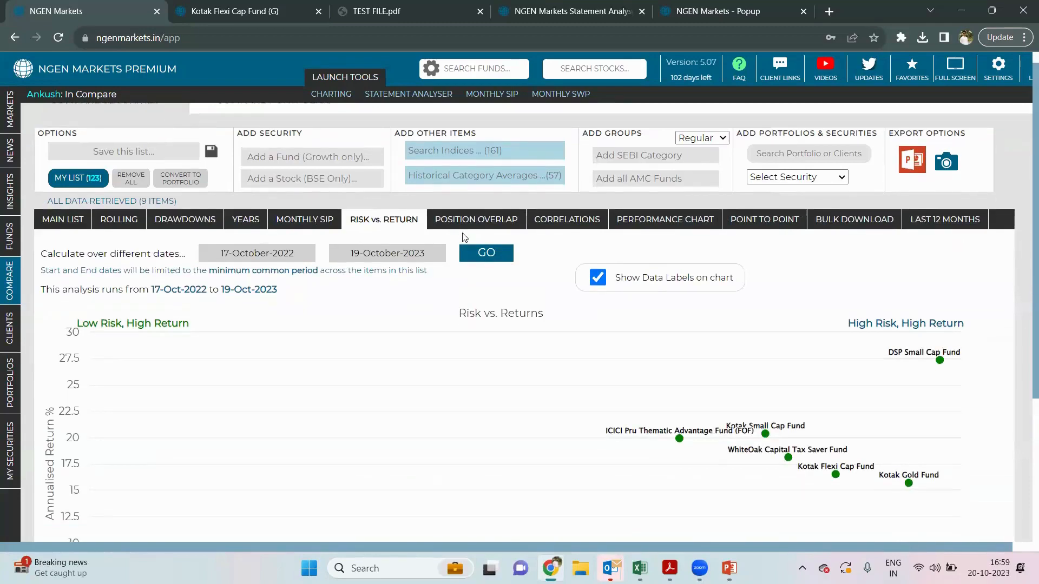
click(498, 219)
click(662, 220)
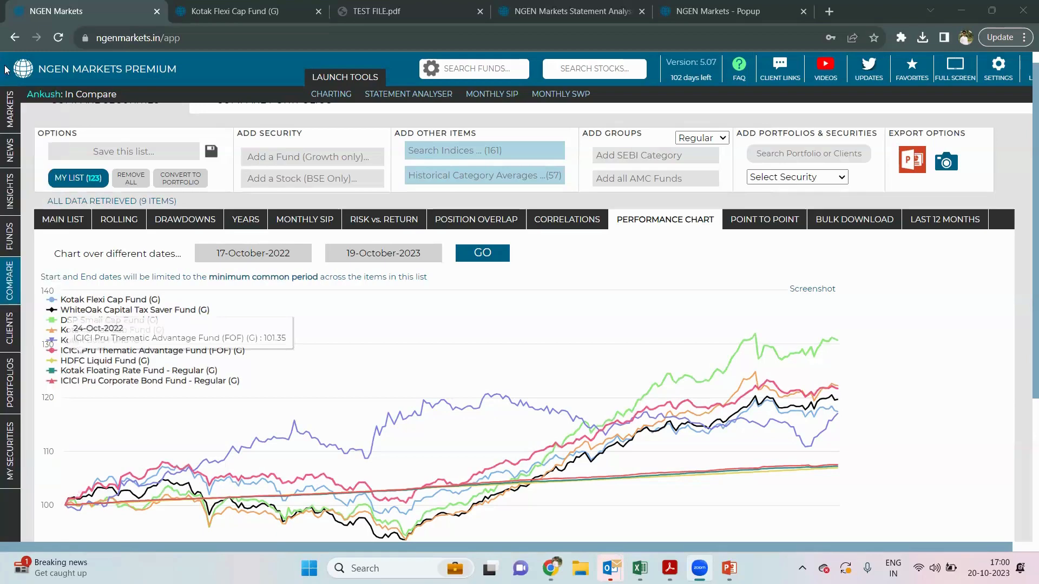
mouse_move(12, 290)
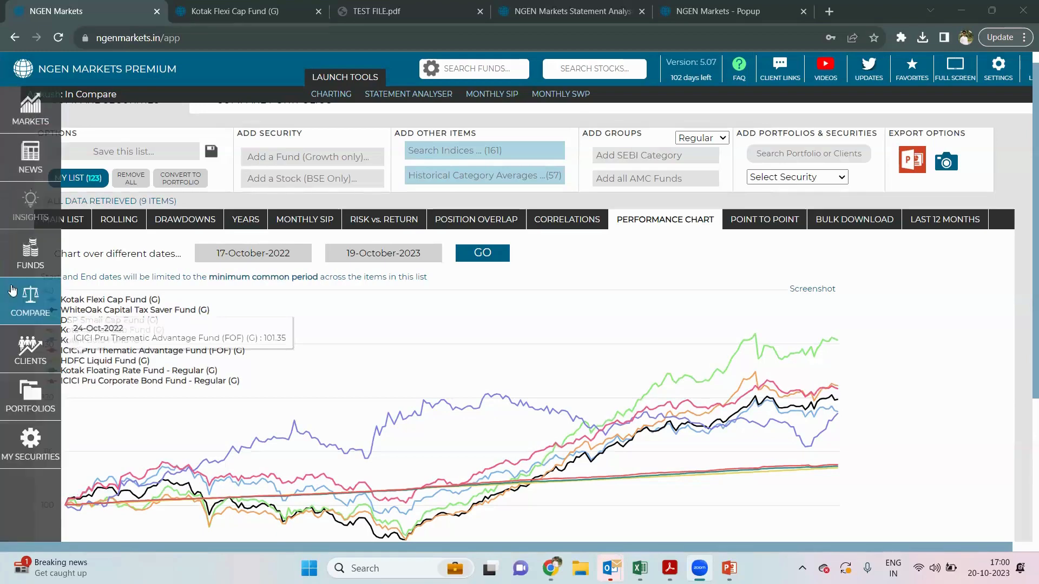
click(9, 251)
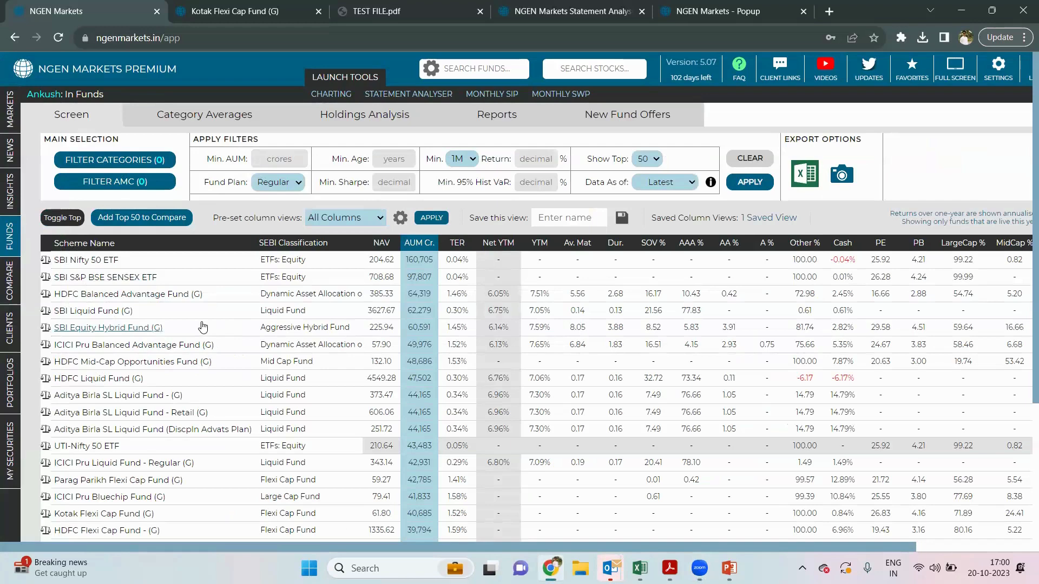
mouse_move(59, 322)
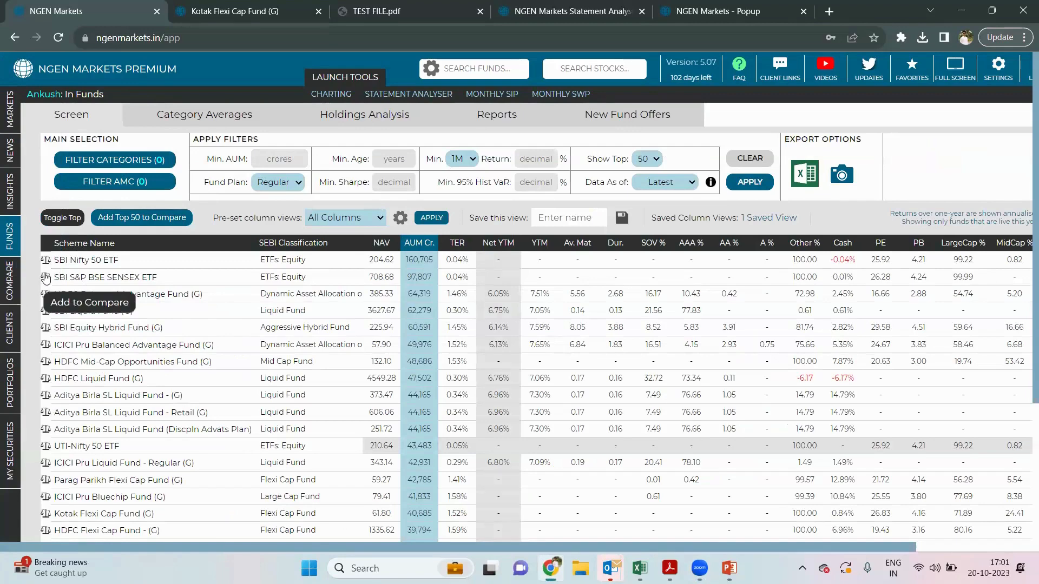
mouse_move(16, 292)
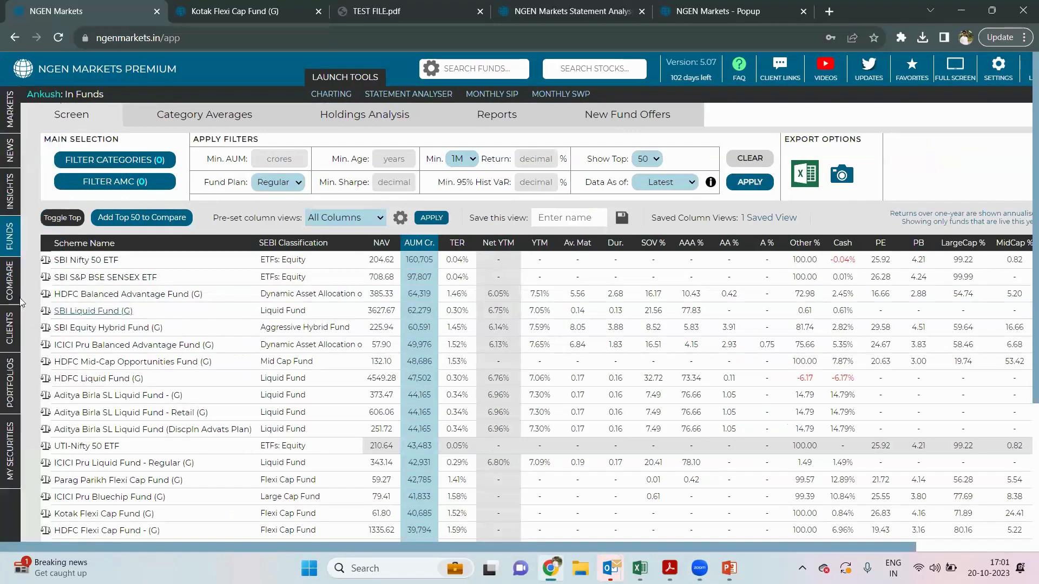
click(9, 300)
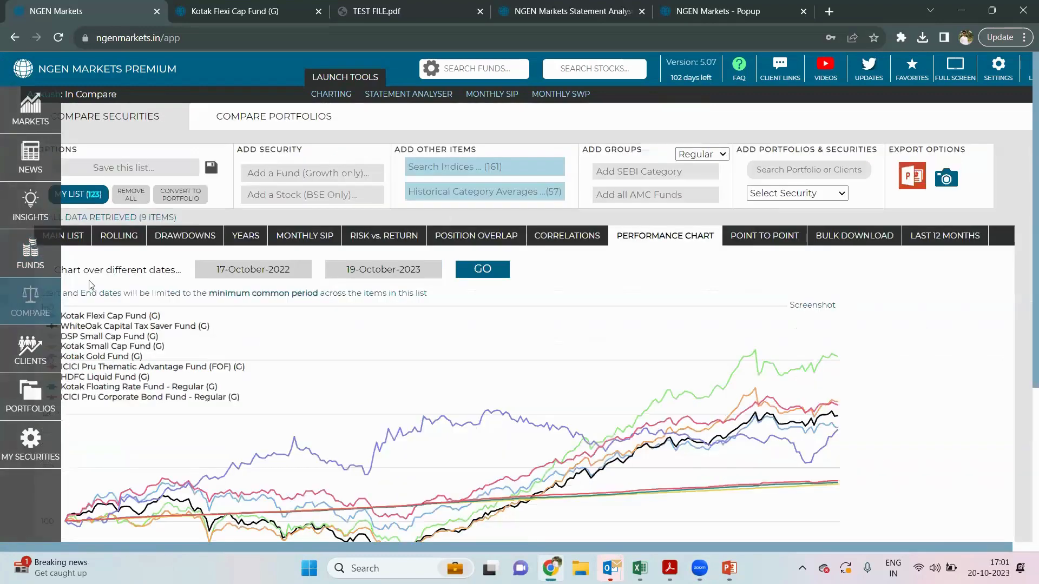
- Show the MAIN LIST comparison table, then reopen the TEST FILE portfolio from Portfolios
click(75, 245)
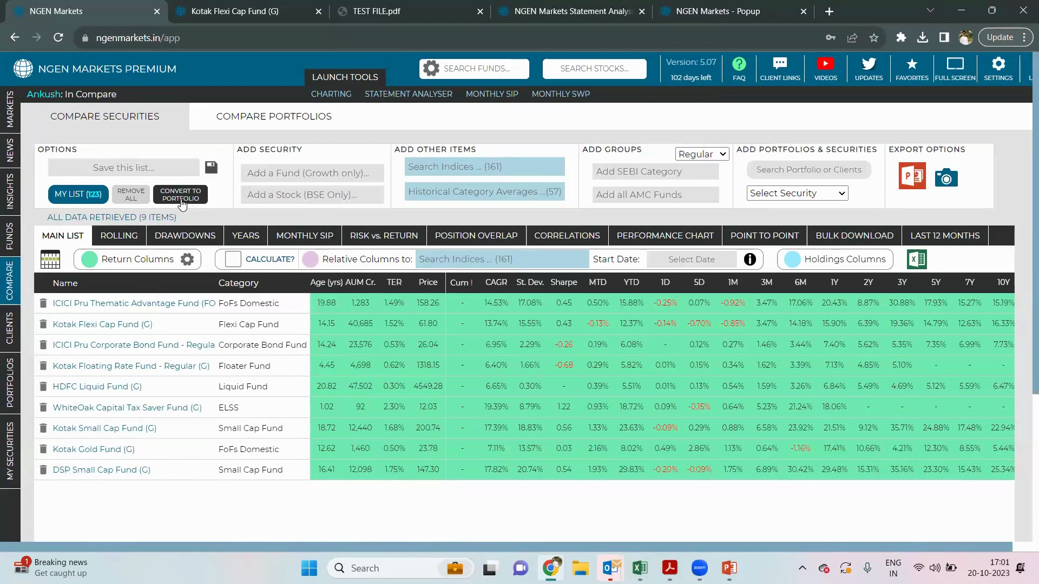
mouse_move(7, 443)
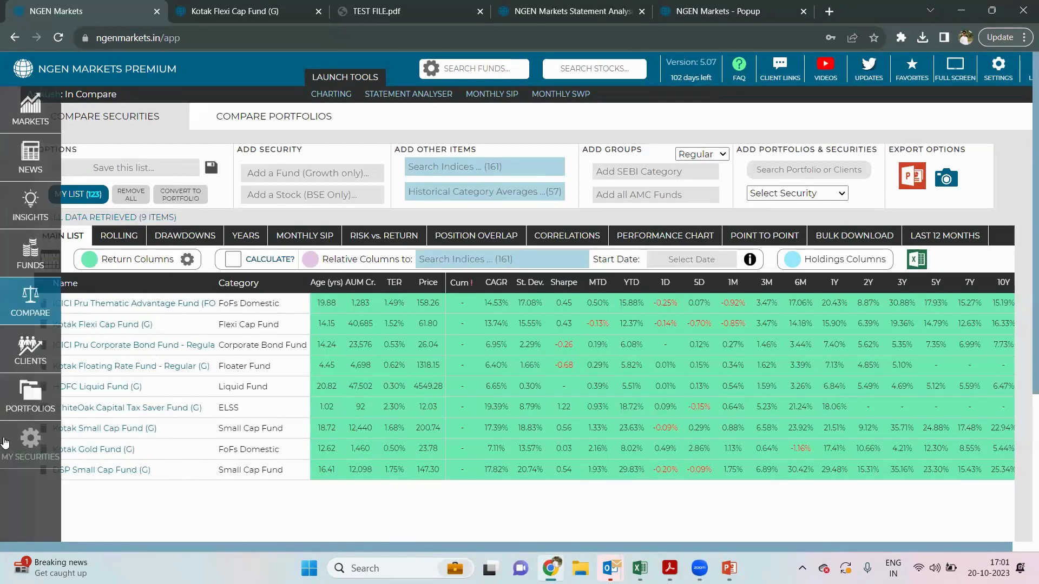
click(25, 400)
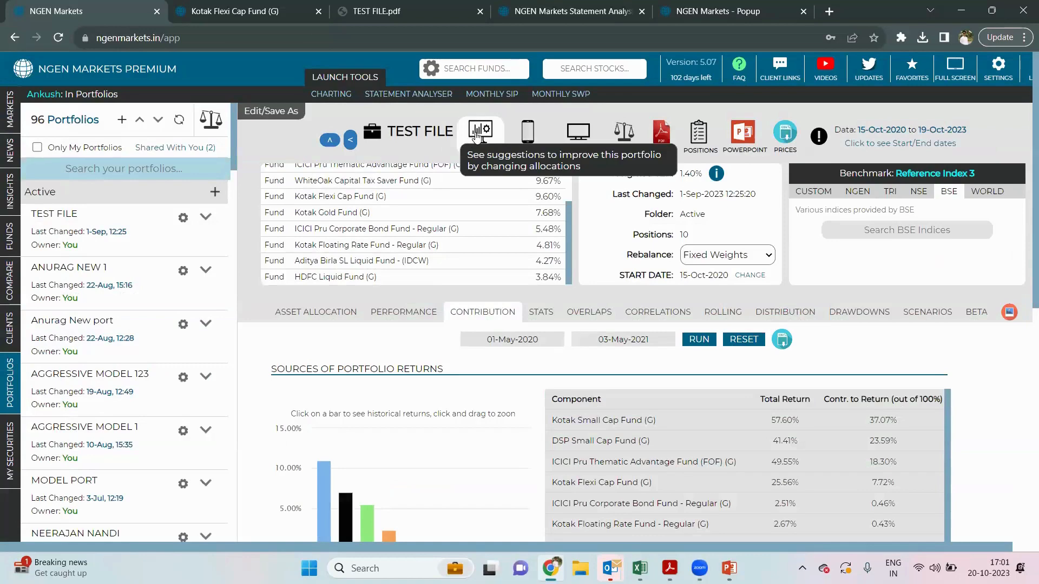
- Run Improve on TEST FILE and review the Compare Results chart and solution weights table
click(477, 135)
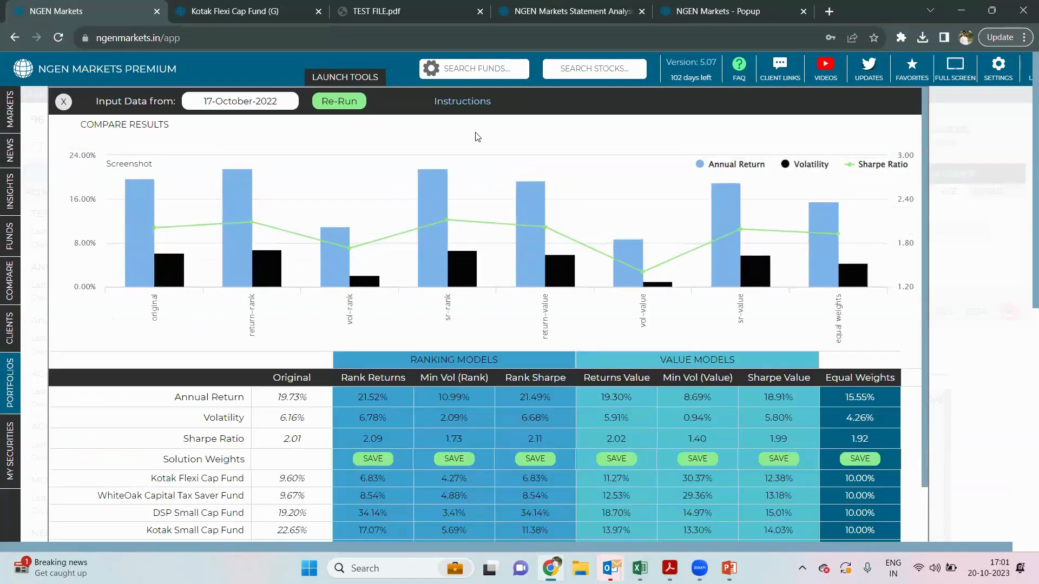
scroll(476, 136, down, 2)
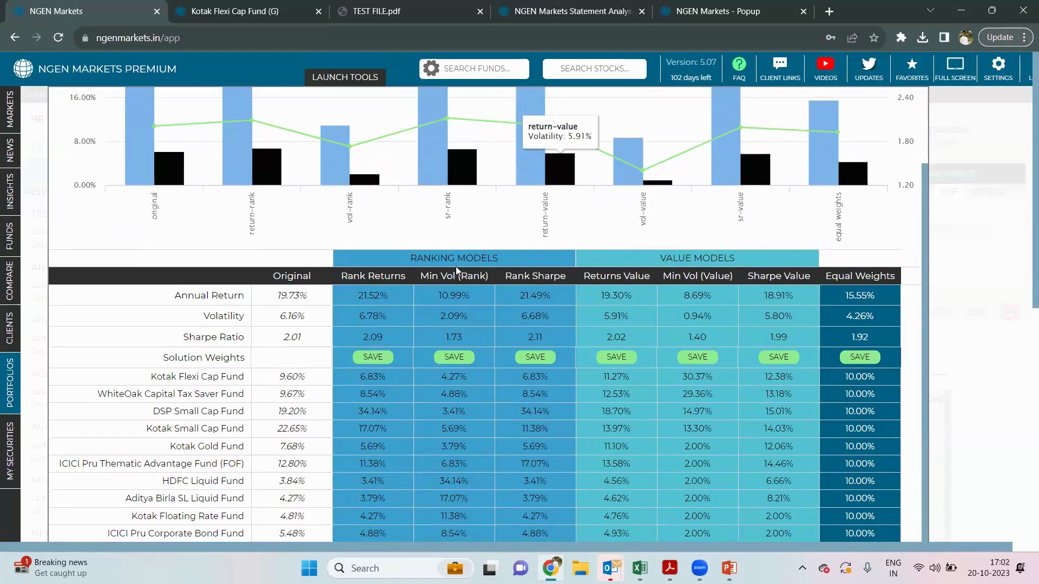
scroll(456, 267, down, 1)
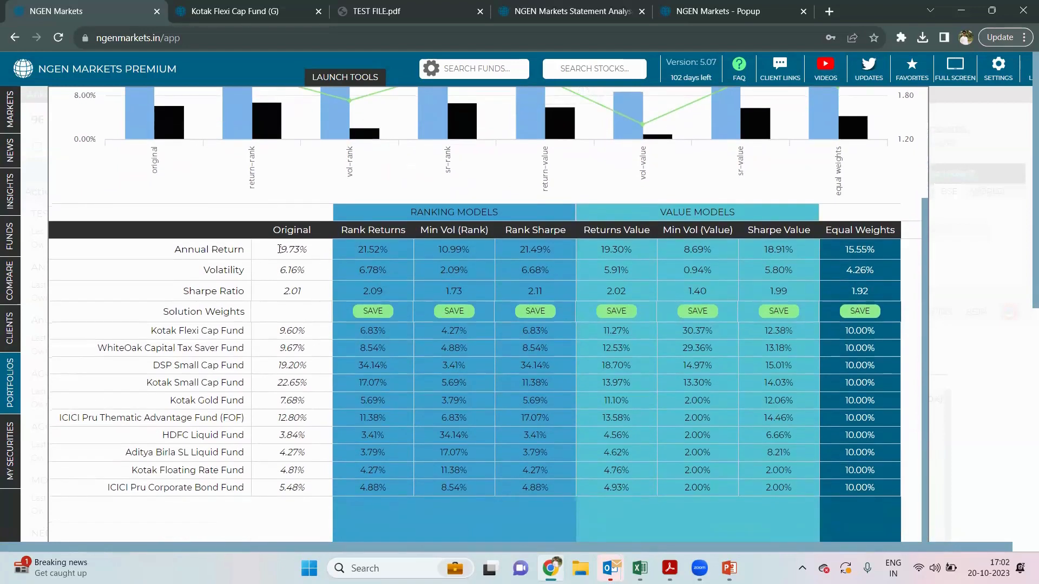
drag(279, 249, 267, 473)
click(268, 474)
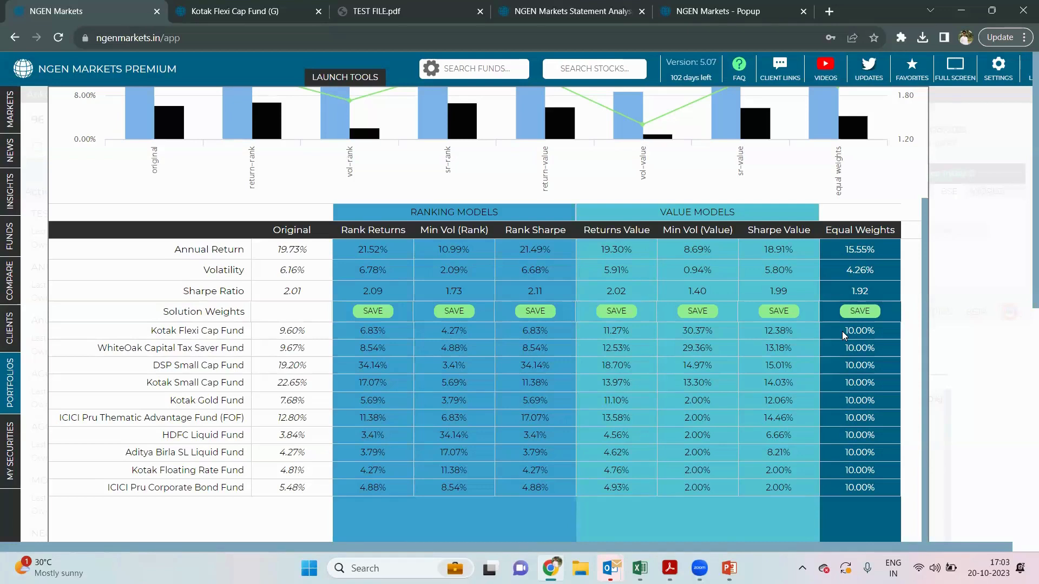
scroll(842, 331, up, 2)
scroll(842, 331, down, 2)
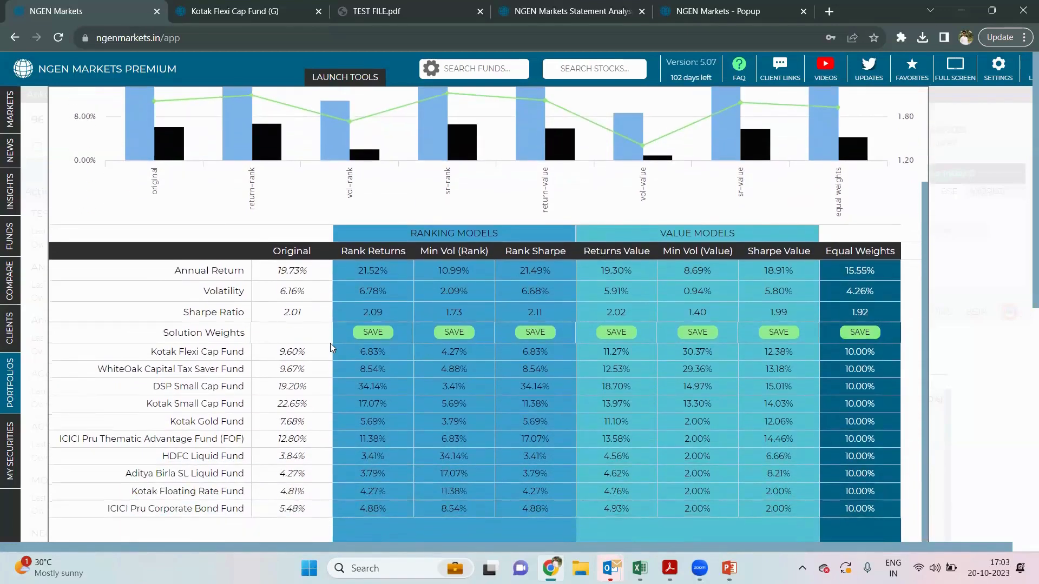
scroll(330, 343, down, 1)
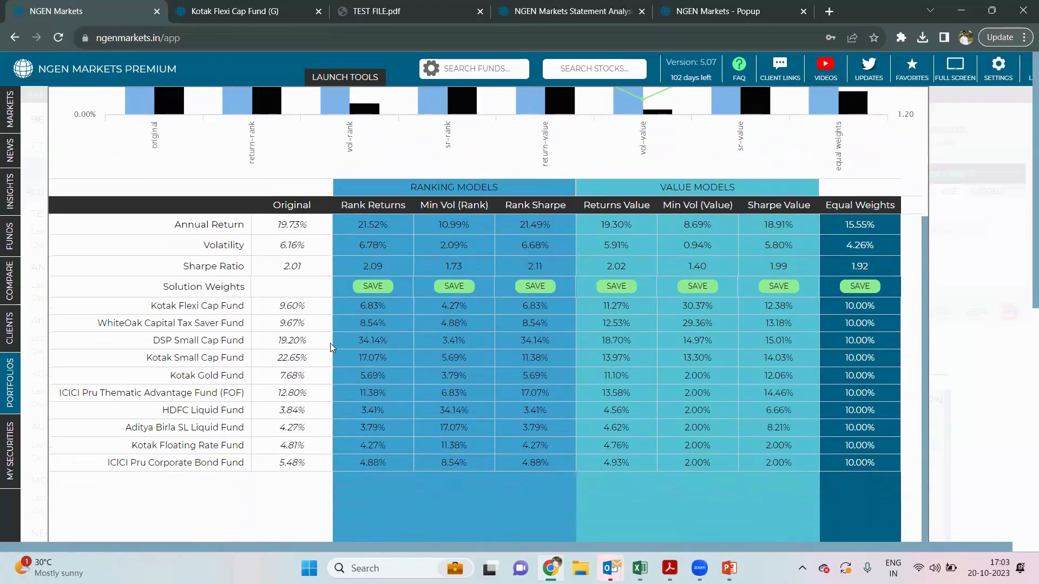
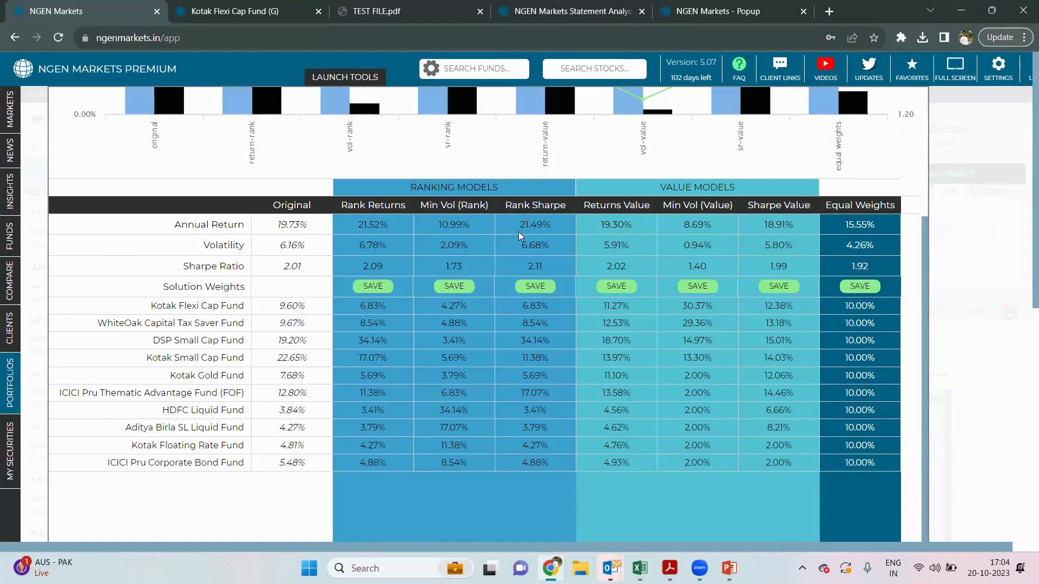
- Save the Rank Returns weights as a new portfolio under the suggested name TEST FILE-optimised
scroll(519, 232, up, 1)
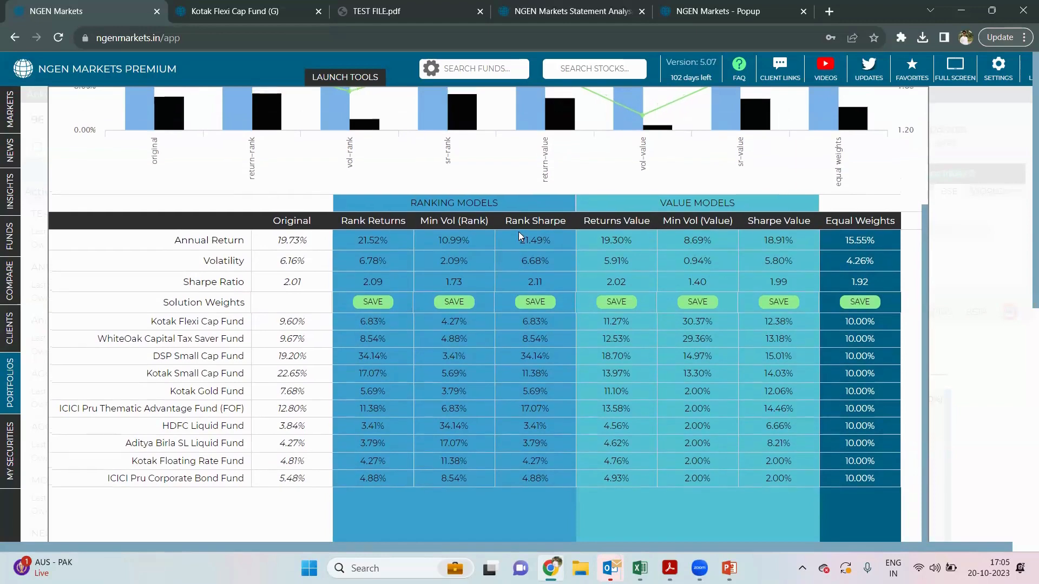
scroll(518, 232, down, 1)
scroll(519, 232, down, 1)
scroll(518, 233, up, 1)
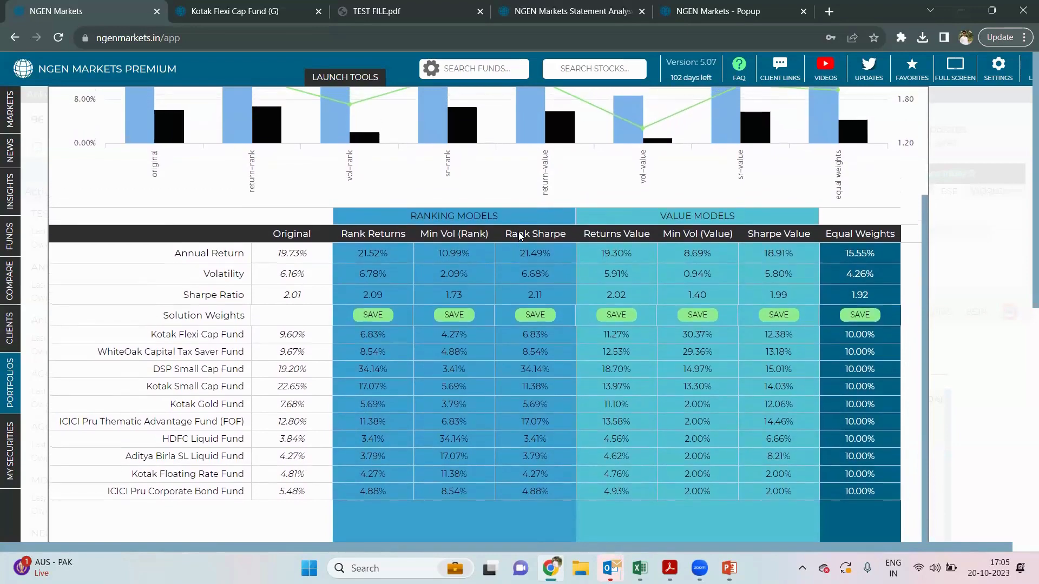
scroll(518, 232, up, 1)
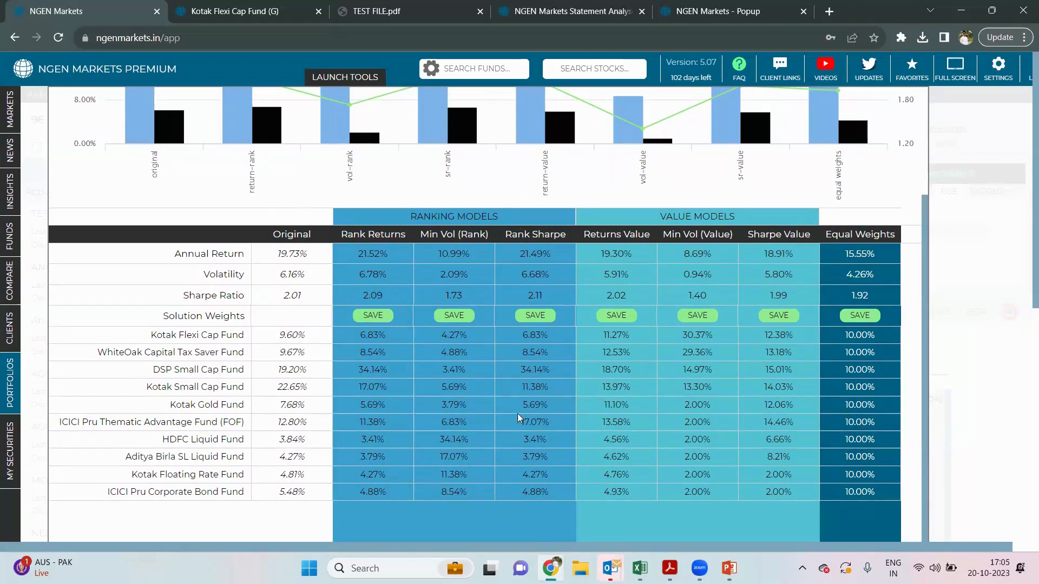
click(382, 317)
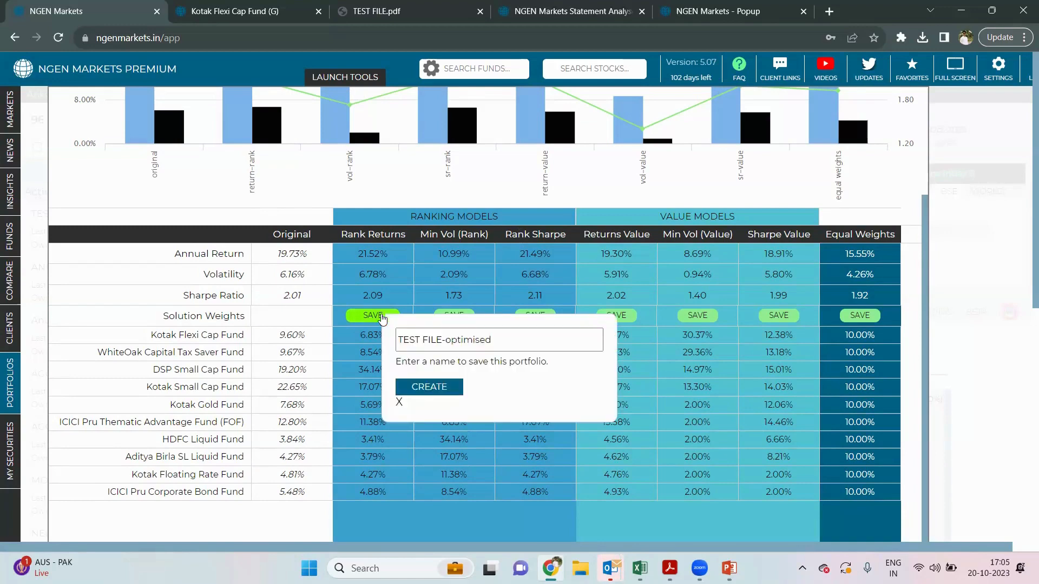
click(446, 388)
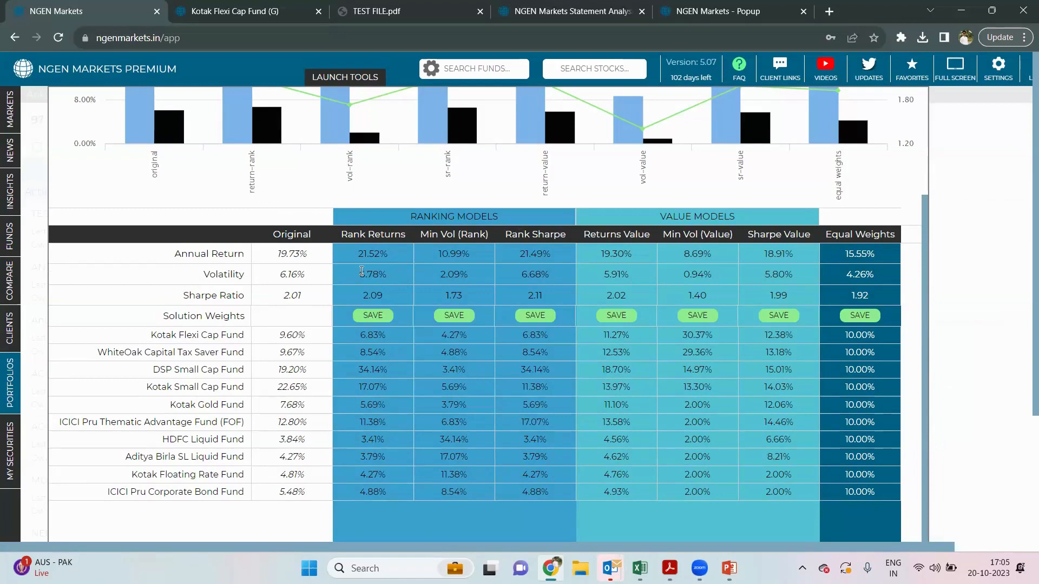
- Close the optimisation results, collapse the Active and From Compare groups, and search portfolios for 'TEST'
scroll(362, 271, up, 3)
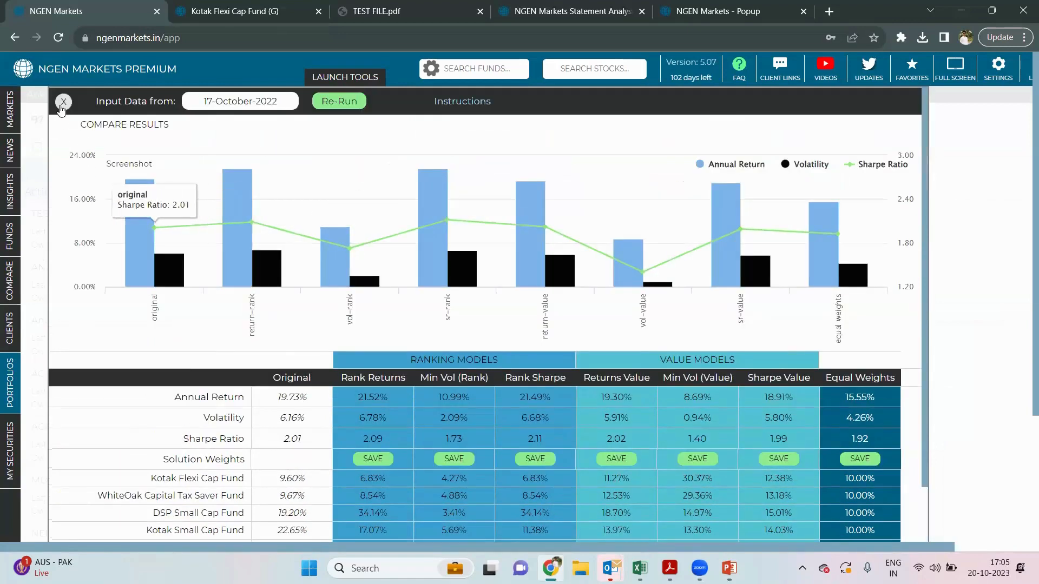
click(63, 102)
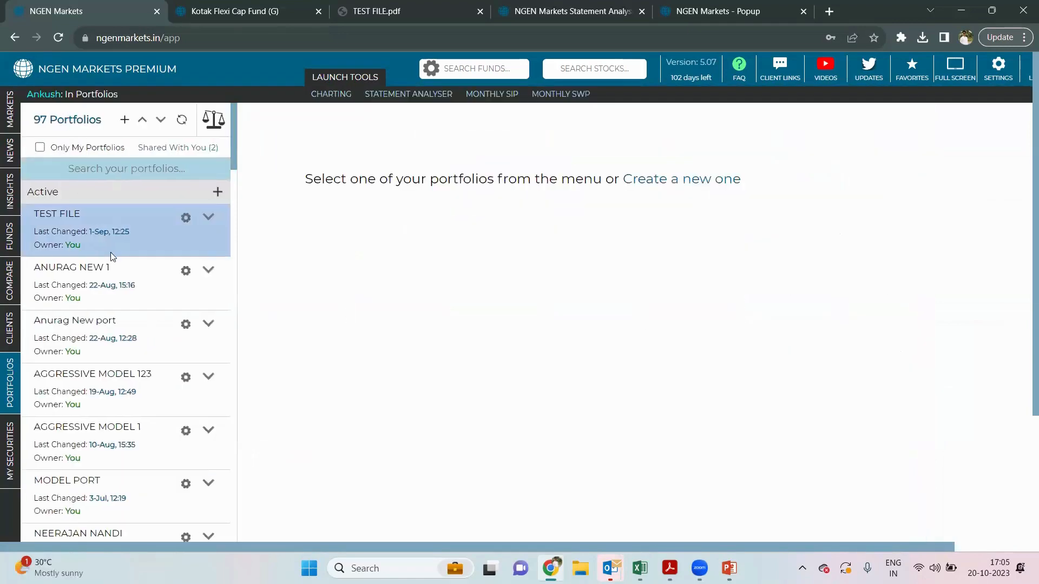
click(123, 194)
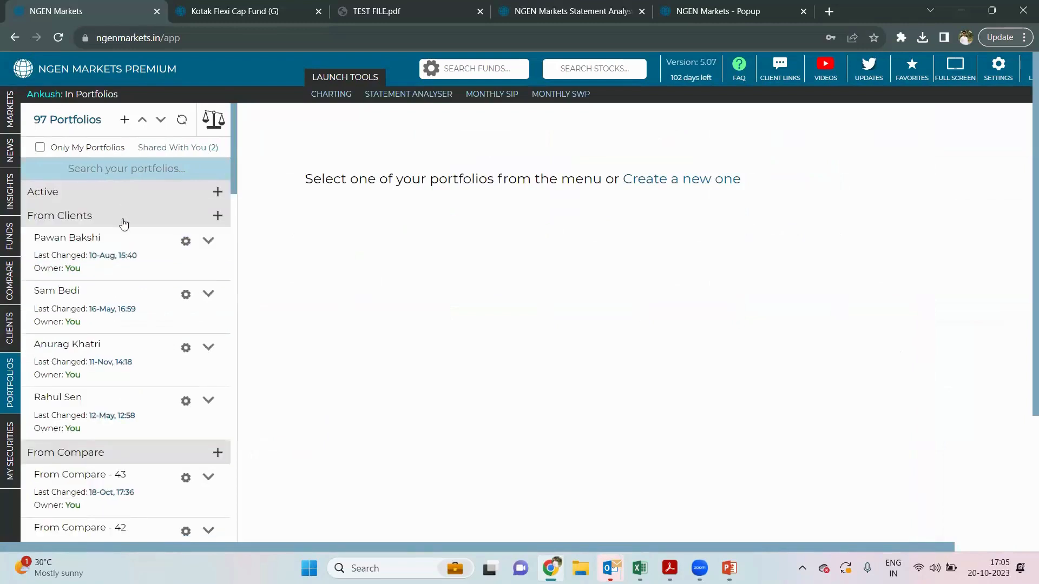
scroll(104, 395, down, 3)
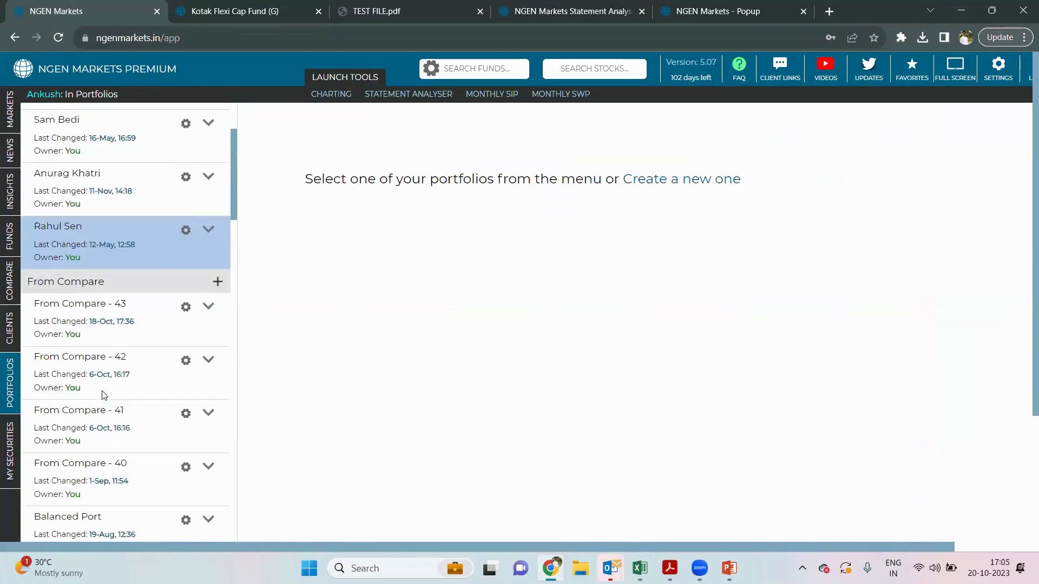
click(122, 294)
scroll(124, 324, up, 2)
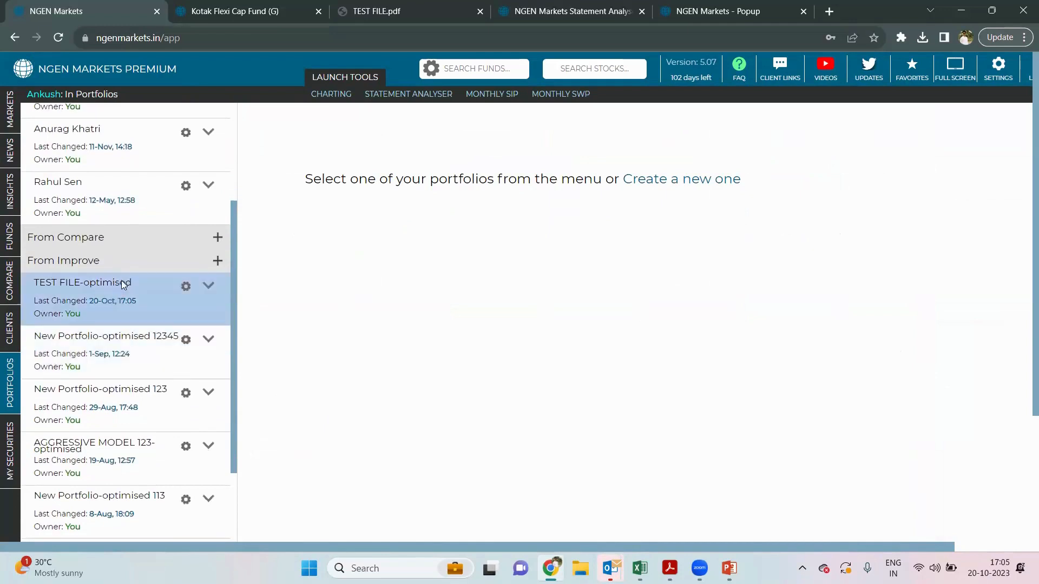
scroll(140, 289, up, 3)
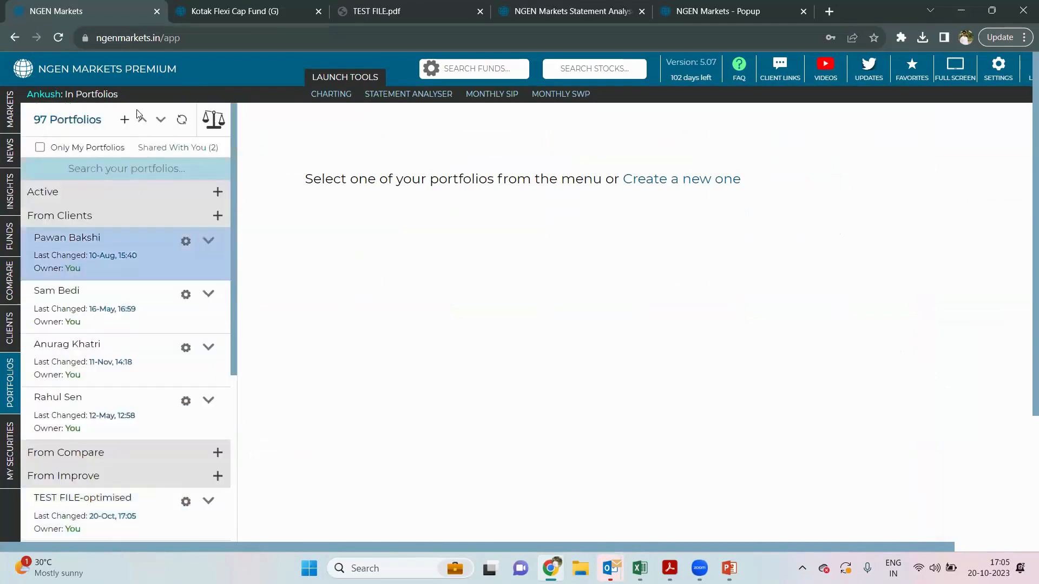
click(112, 168)
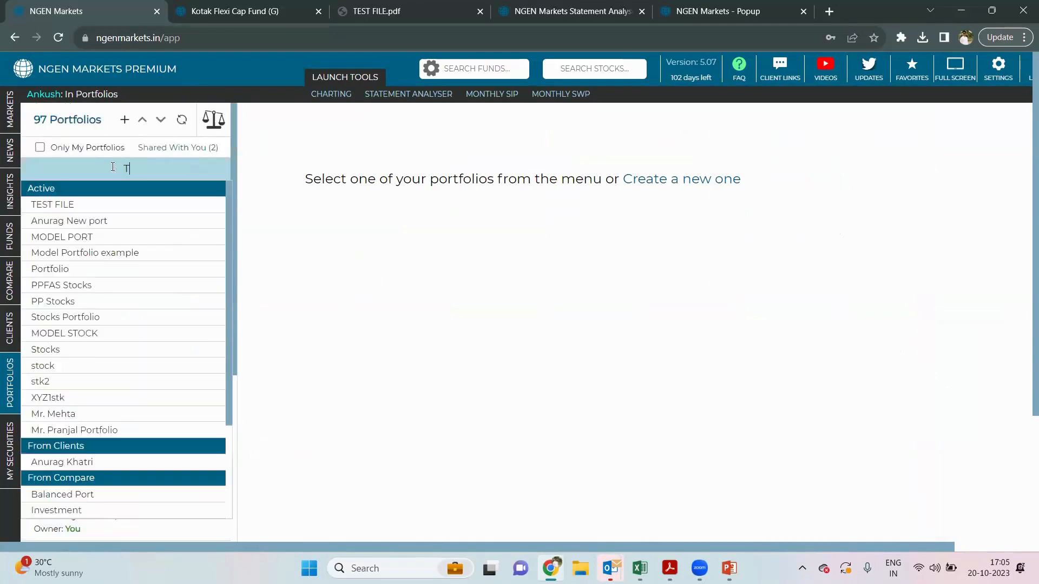
text(TEST FILE-optimised)
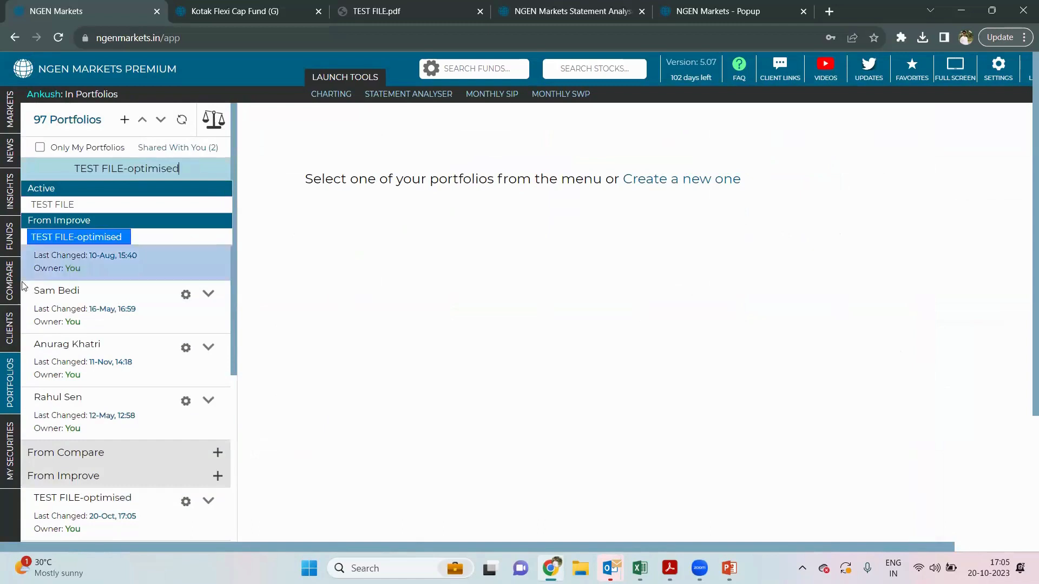
- Open TEST FILE-optimised and review 1,00,00,000 growing to 6.08 Cr since 30-Nov-2009
click(75, 240)
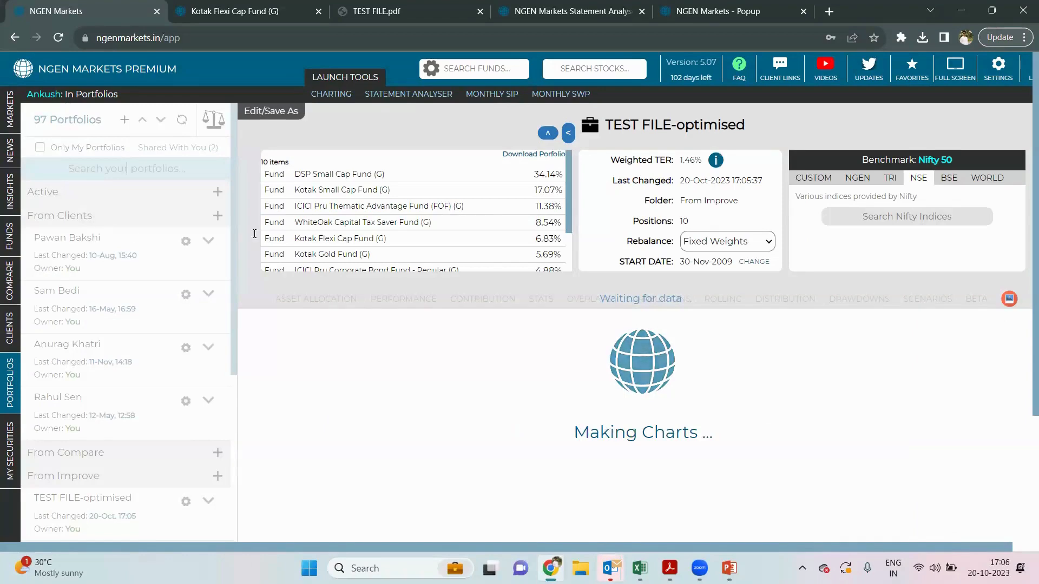
scroll(340, 291, down, 1)
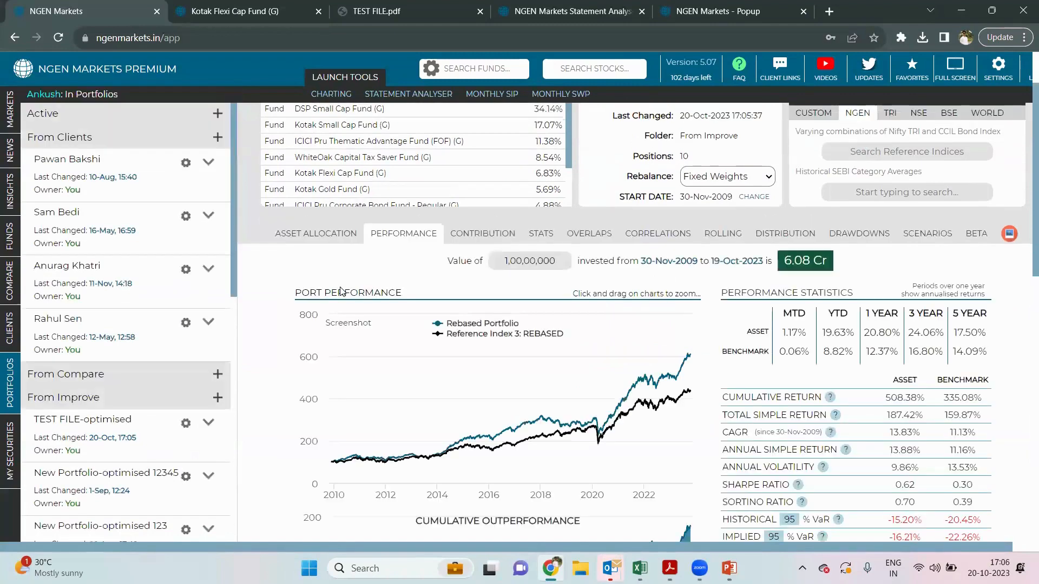
scroll(340, 292, up, 1)
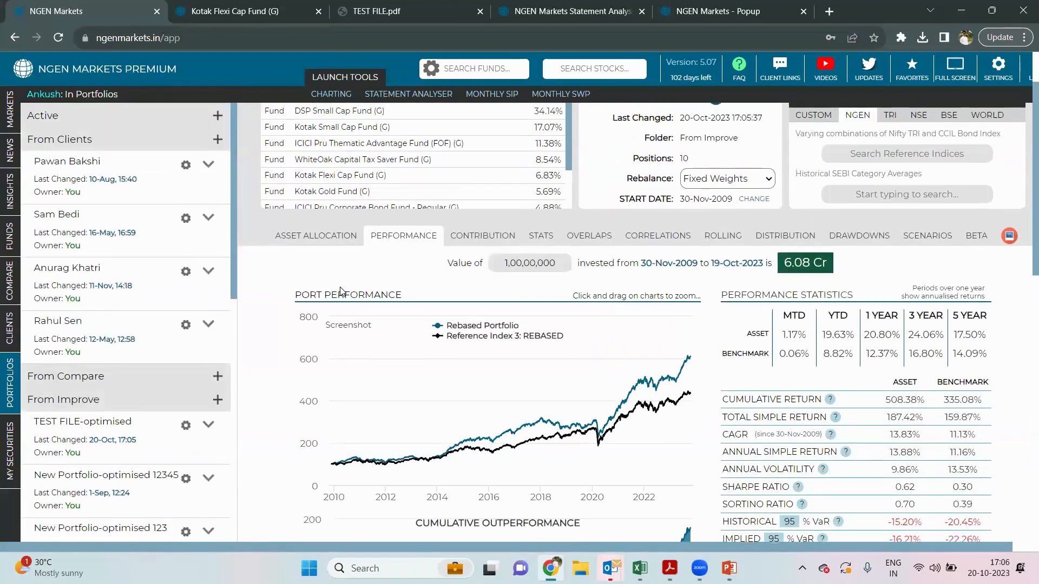
scroll(340, 292, up, 1)
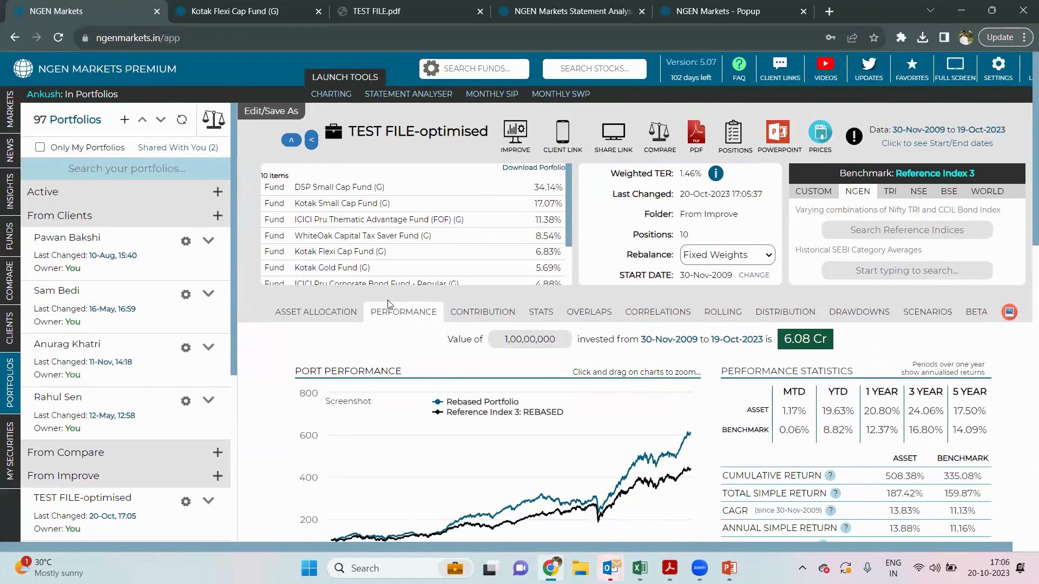
- Compare Two Portfolios with TEST FILE as Portfolio 1 and TEST FILE-optimised as Portfolio 2
click(214, 120)
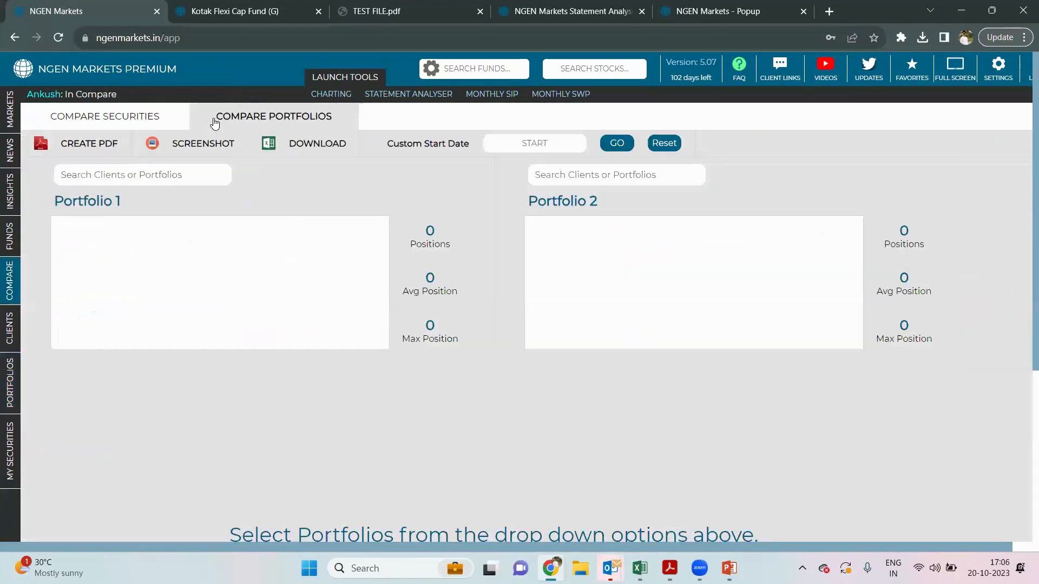
click(555, 174)
text(TES)
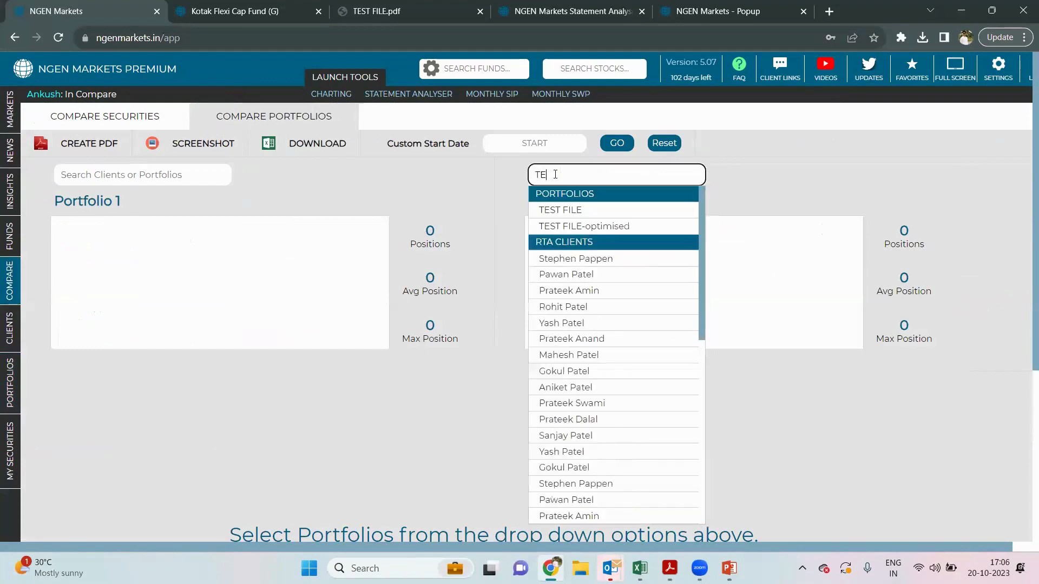
click(610, 226)
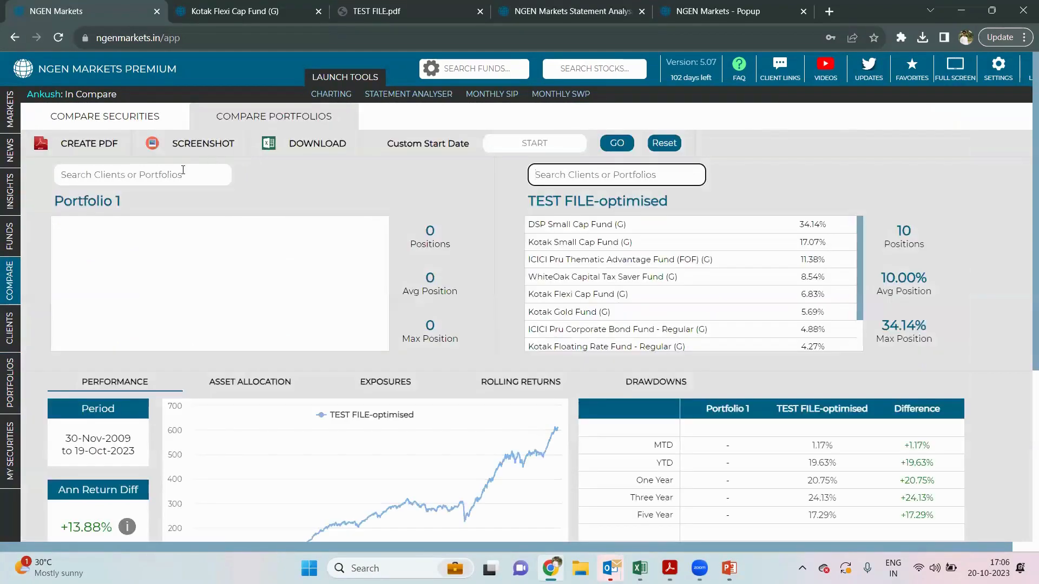
click(183, 170)
text(TEST)
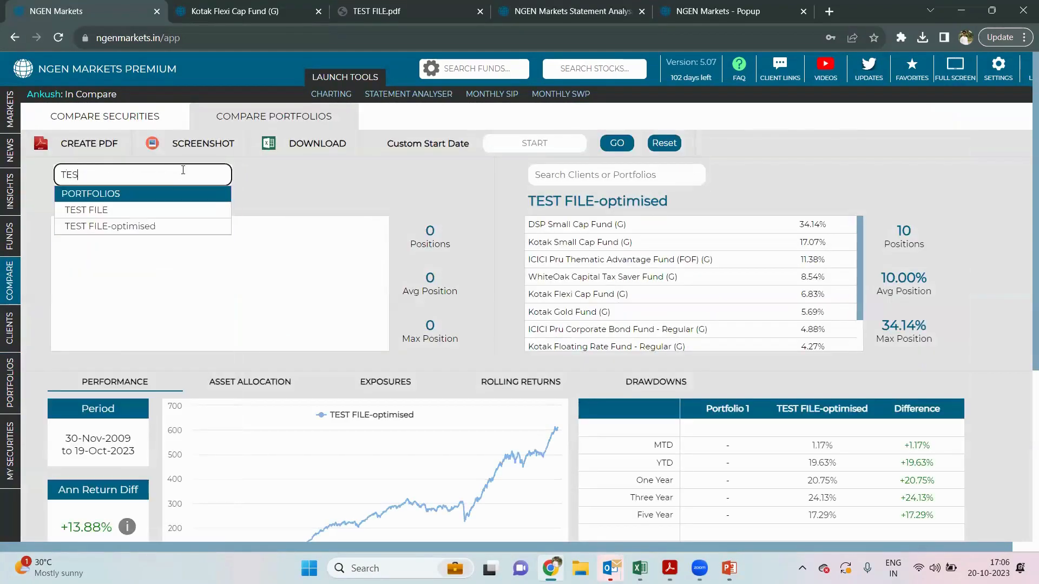
click(94, 215)
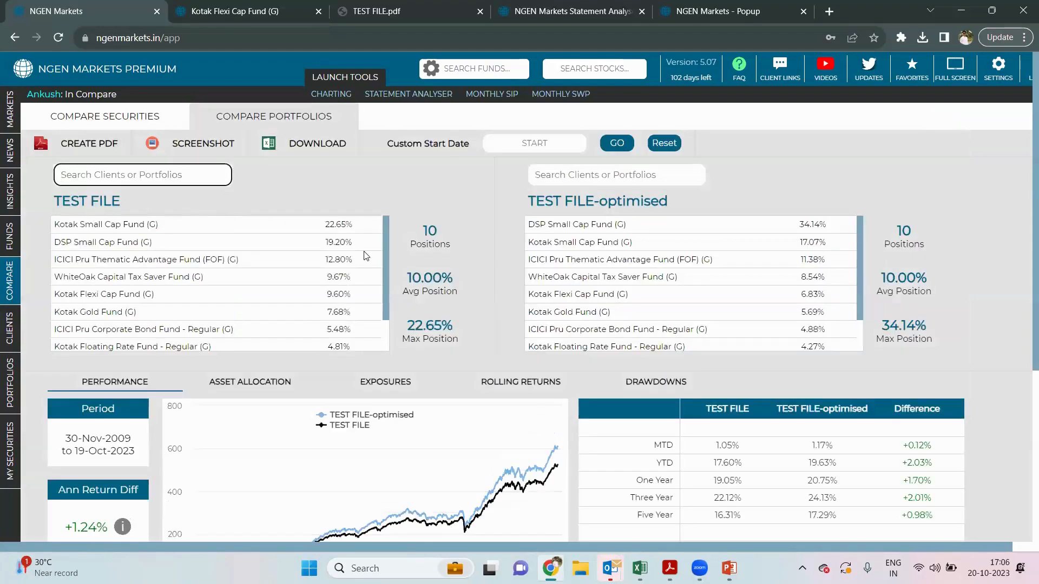
scroll(477, 290, down, 1)
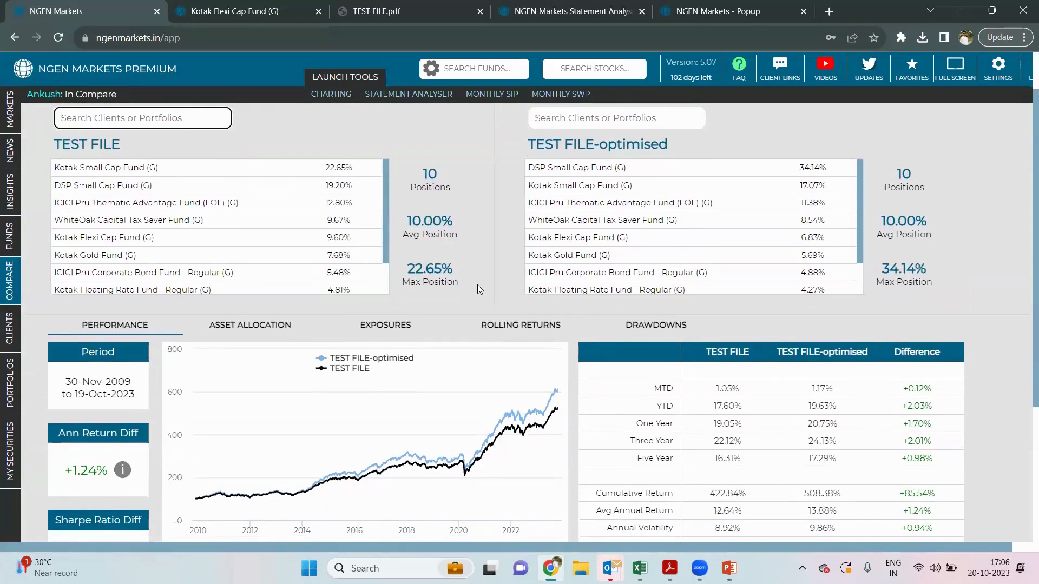
scroll(477, 286, down, 3)
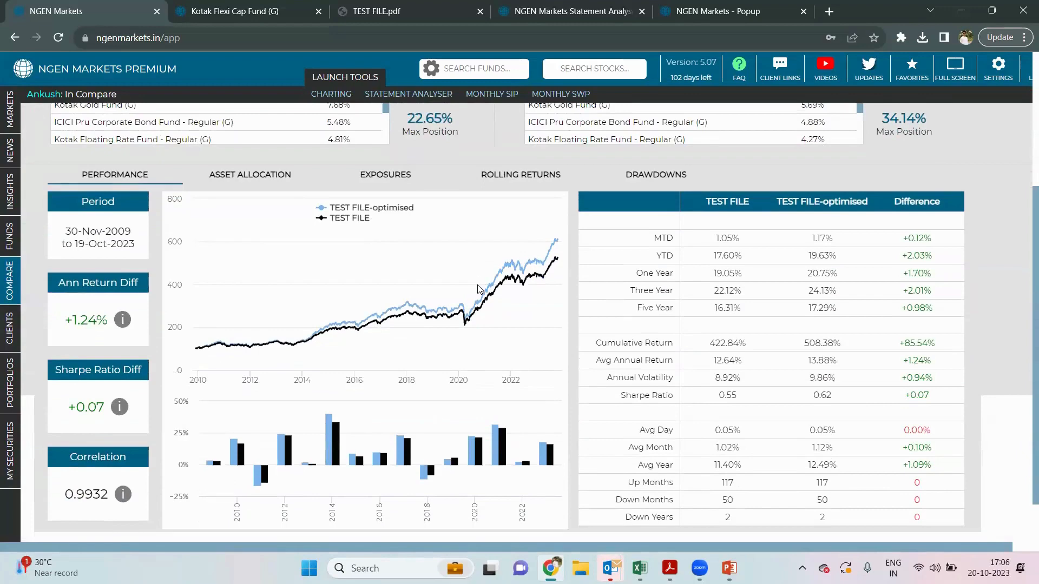
scroll(477, 288, up, 2)
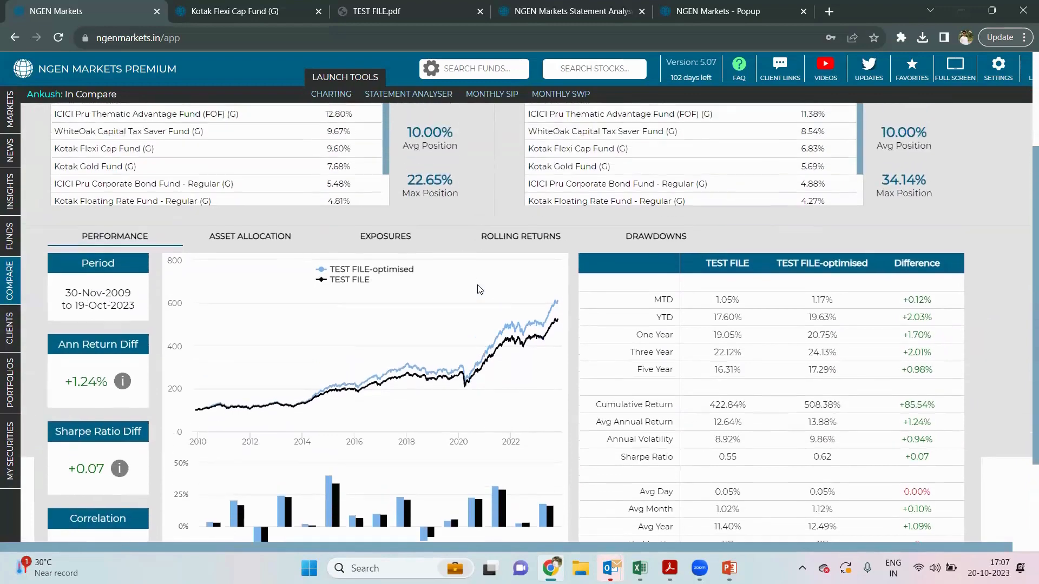
scroll(479, 291, up, 1)
scroll(479, 290, down, 1)
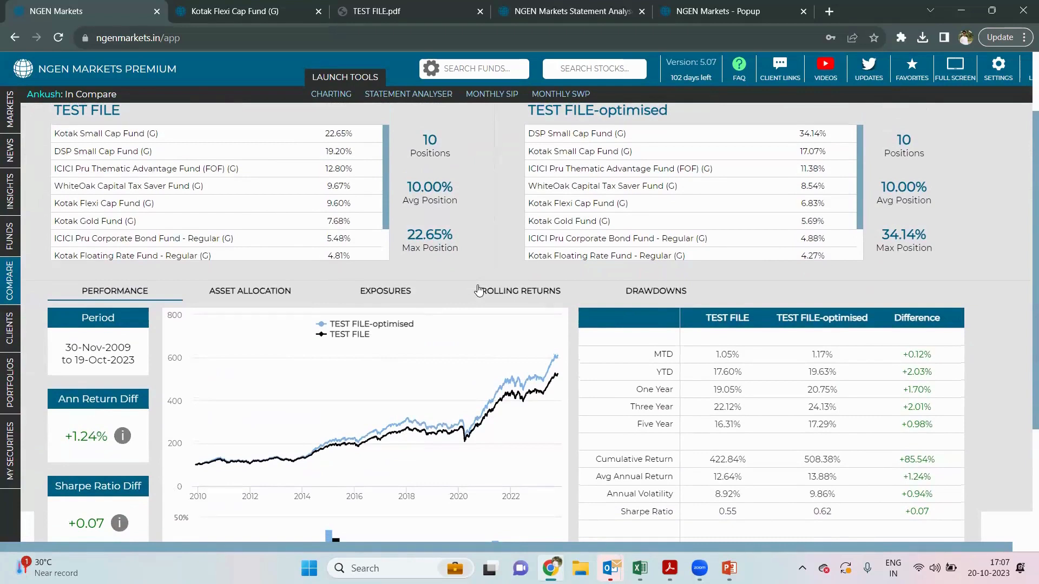
scroll(479, 291, down, 2)
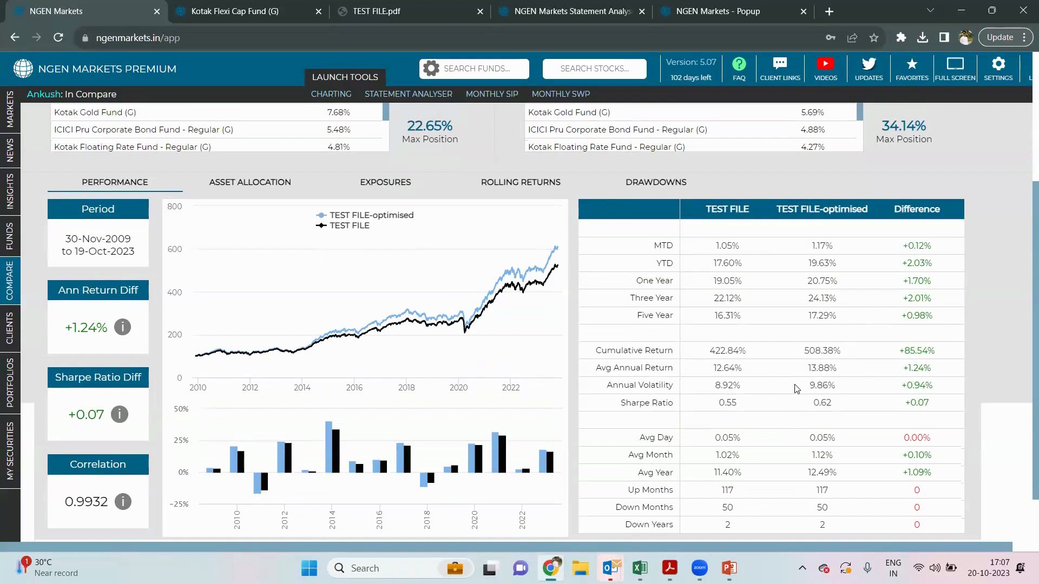
scroll(636, 253, up, 1)
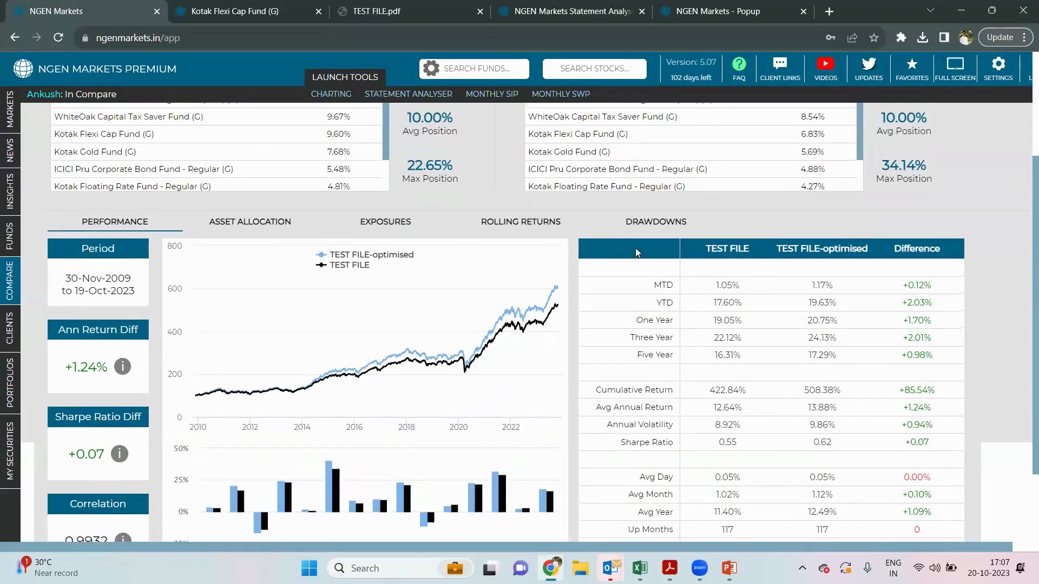
click(632, 221)
scroll(558, 279, down, 1)
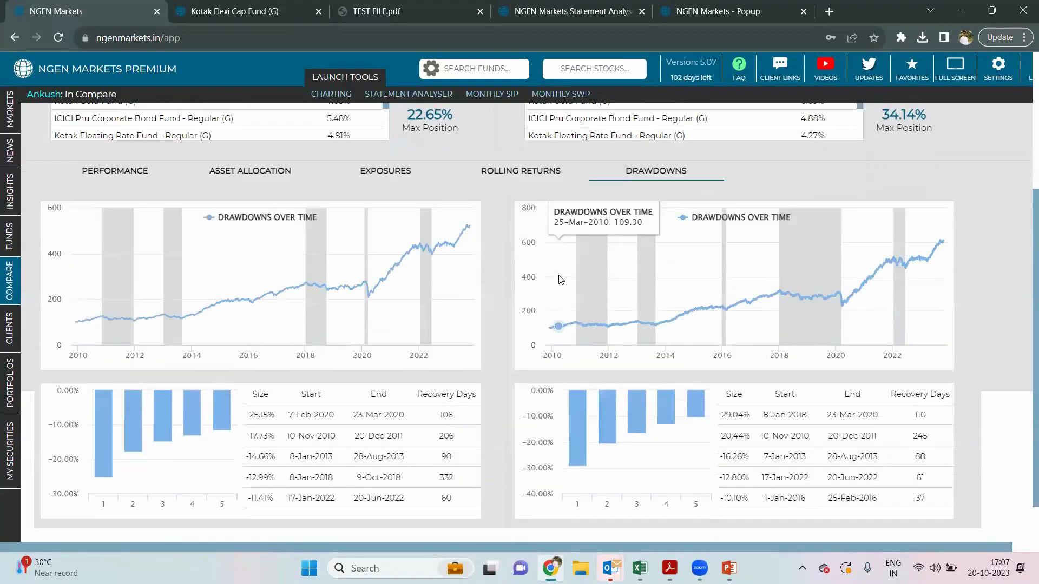
click(489, 166)
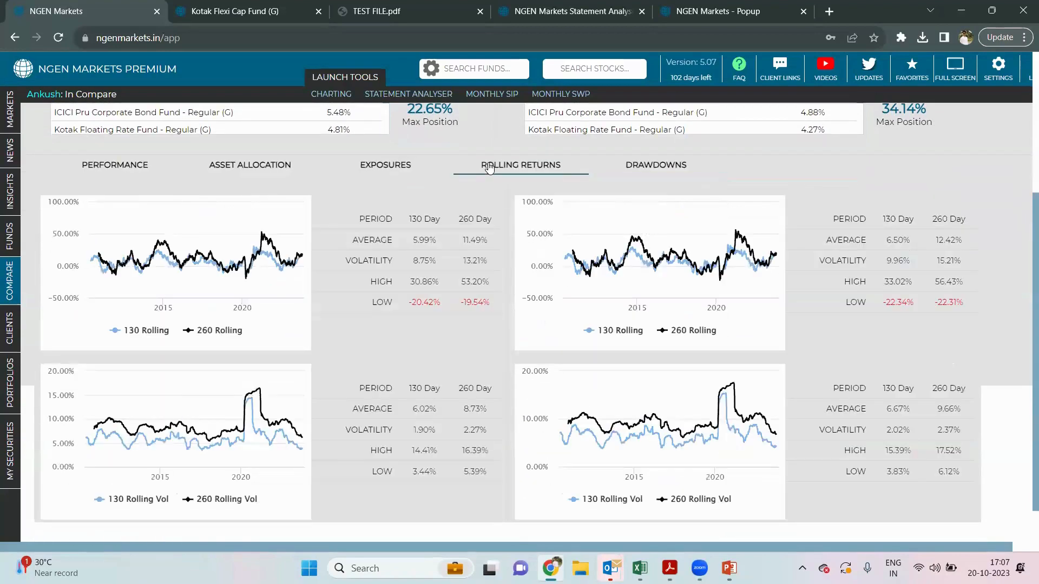
click(289, 164)
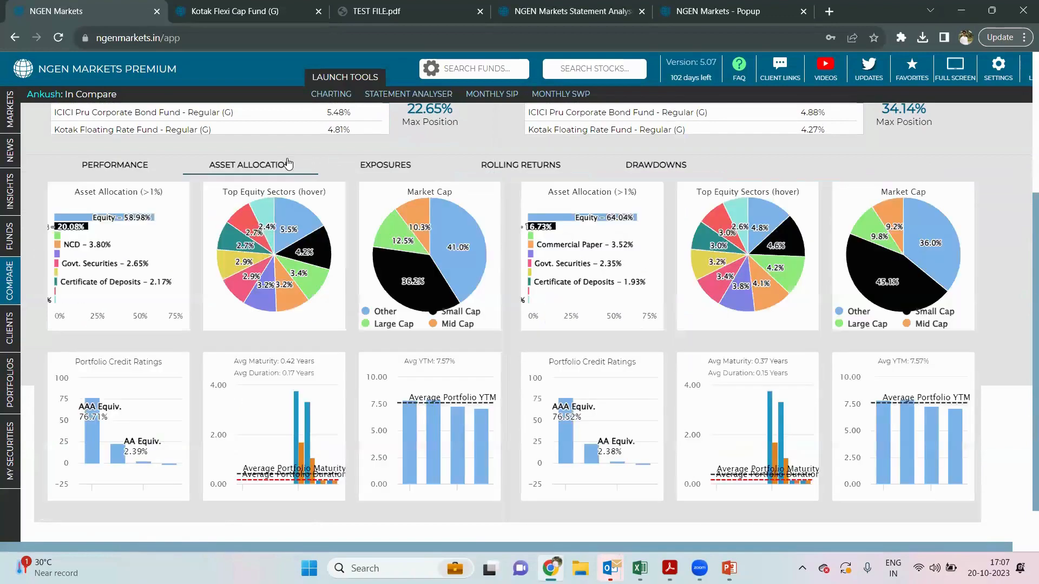
scroll(288, 164, up, 1)
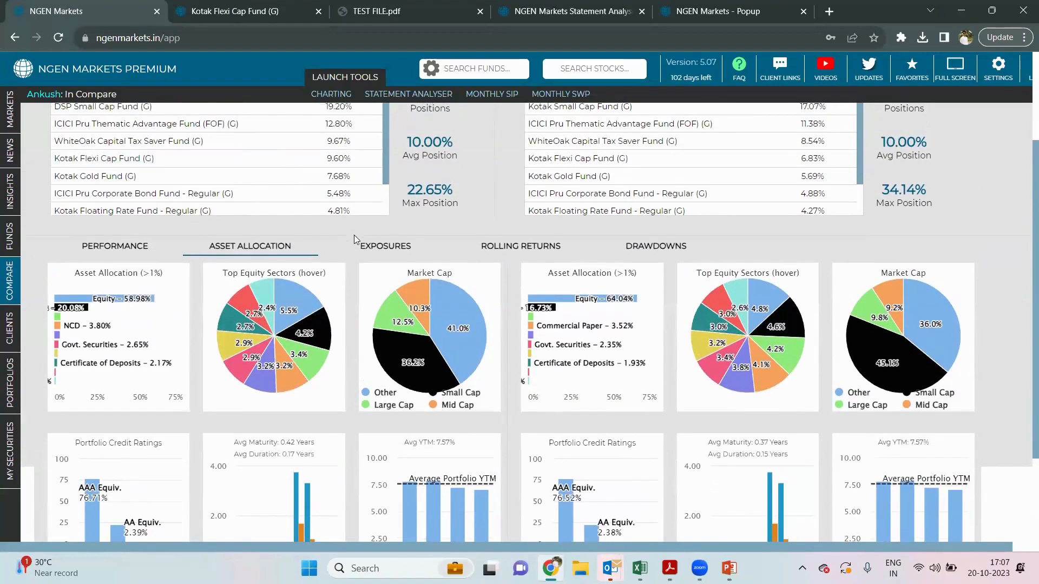
click(363, 254)
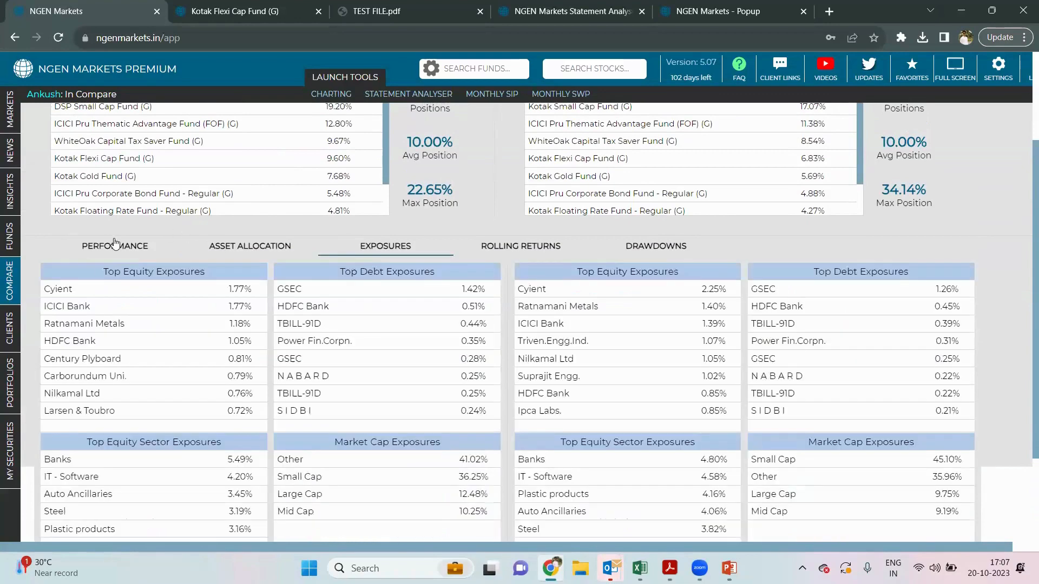
click(115, 245)
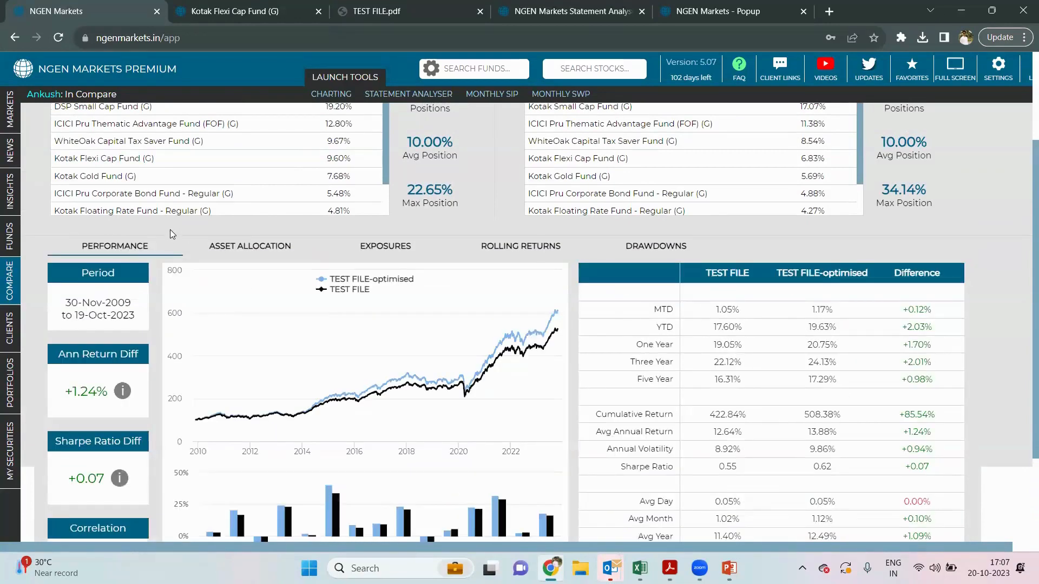
scroll(170, 228, up, 2)
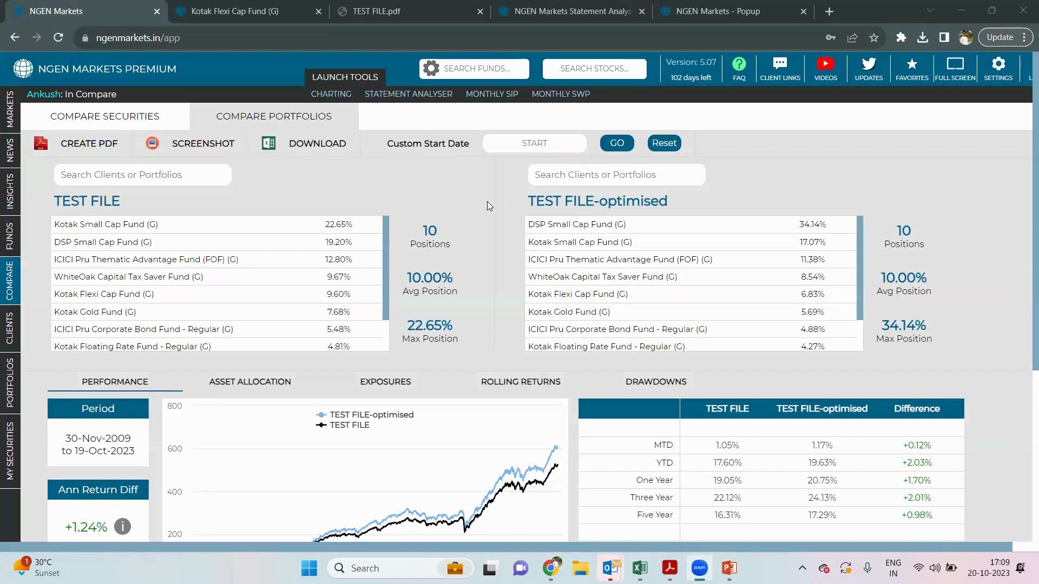
- Scroll through the comparison, then return to the Portfolios page listing 97 saved portfolios
scroll(487, 203, down, 1)
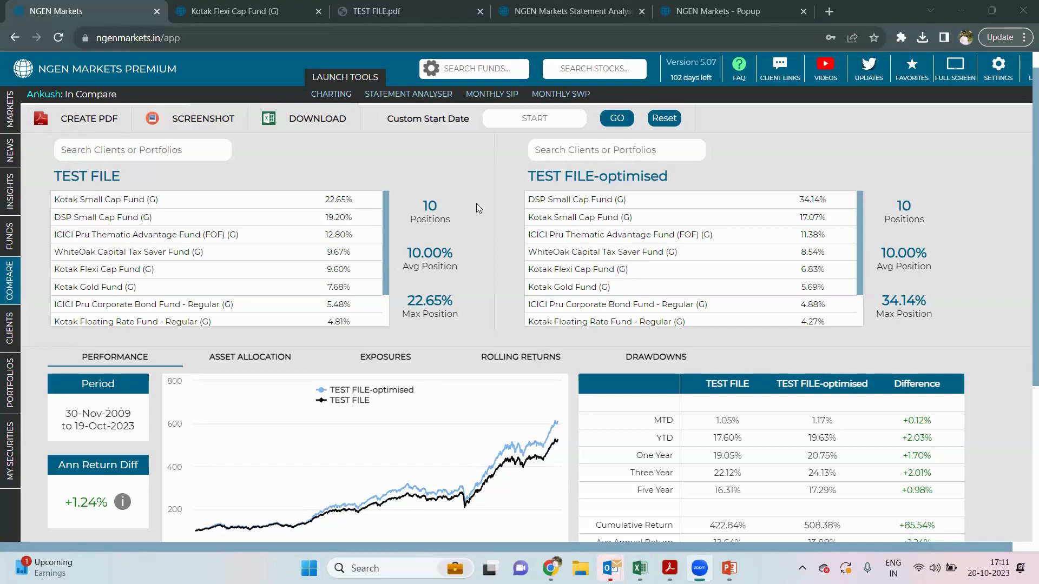
scroll(477, 203, down, 1)
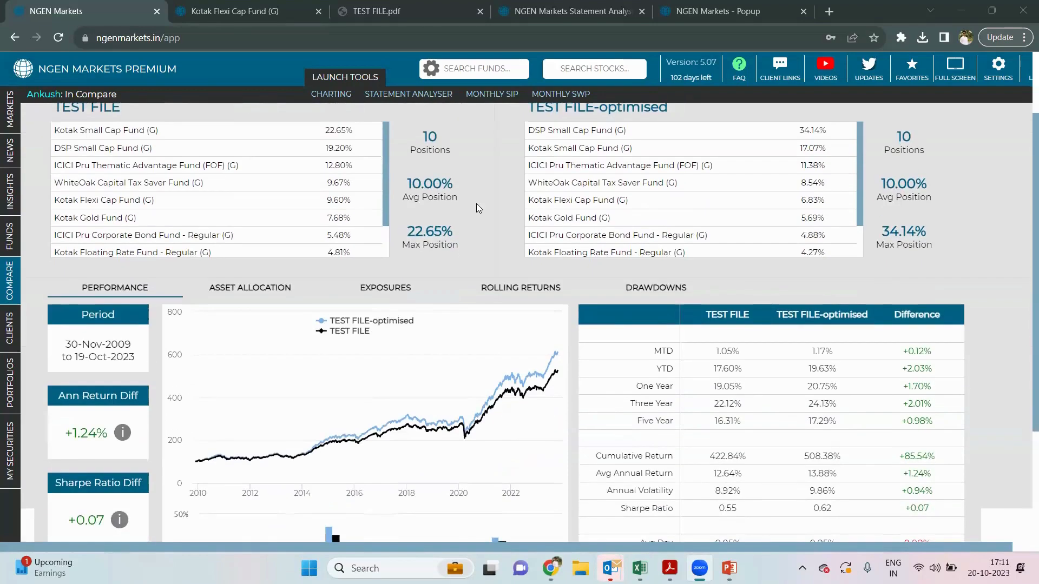
click(15, 387)
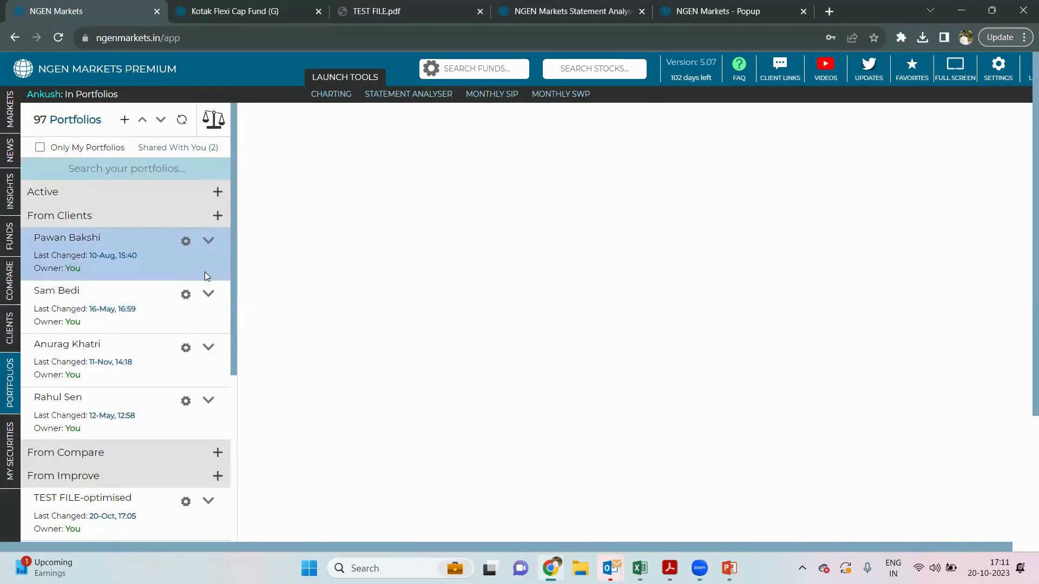
- Run TEST FILE from the Active group and review its growth to 5.23 Cr
click(175, 192)
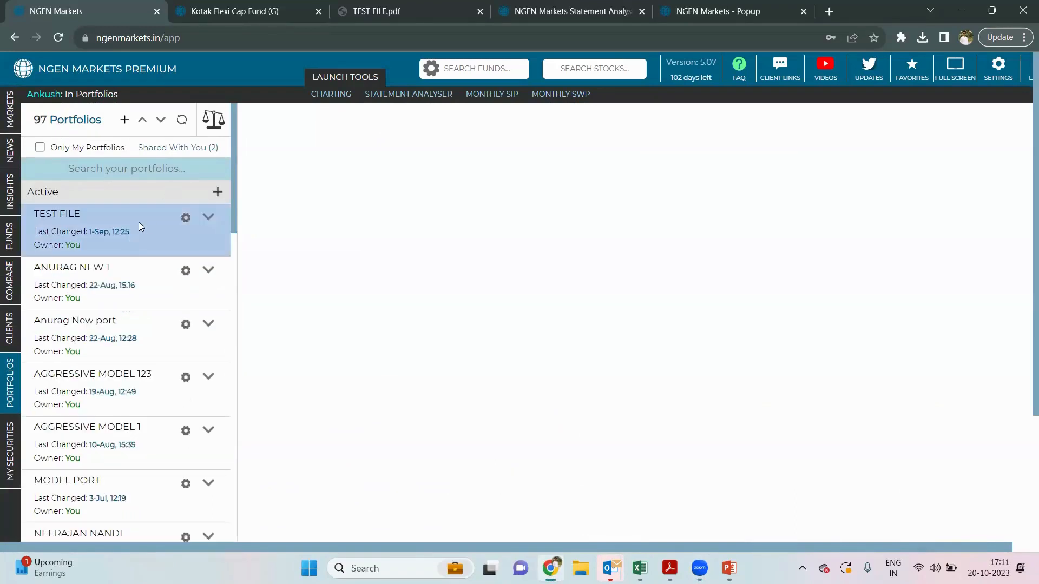
click(208, 218)
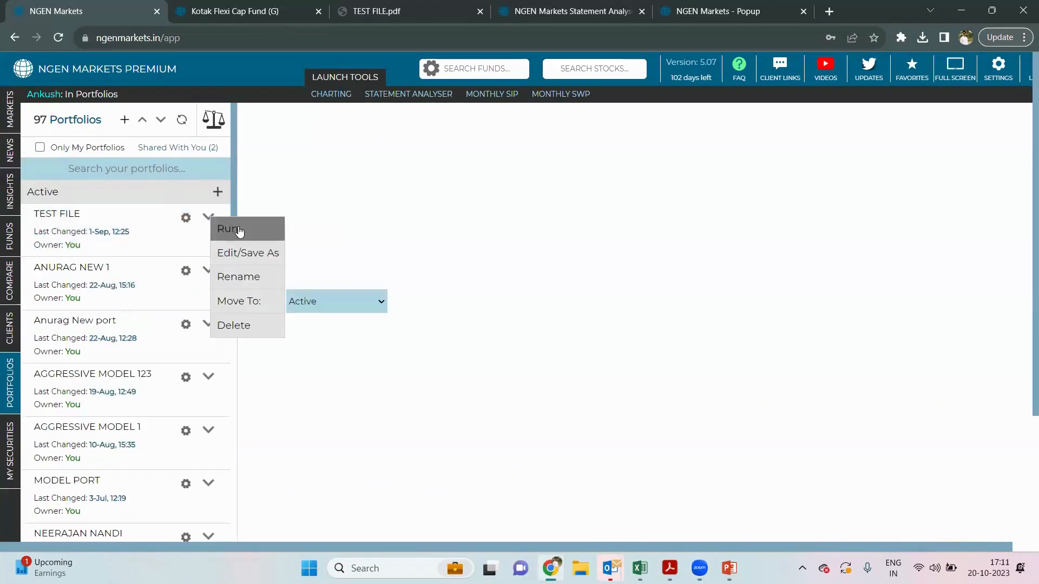
click(238, 228)
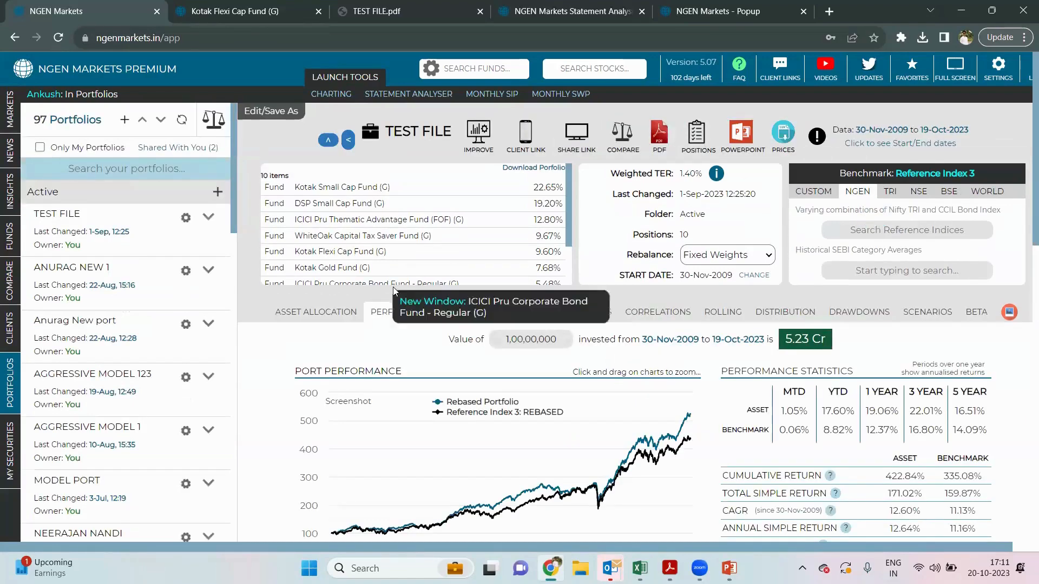
scroll(394, 297, down, 1)
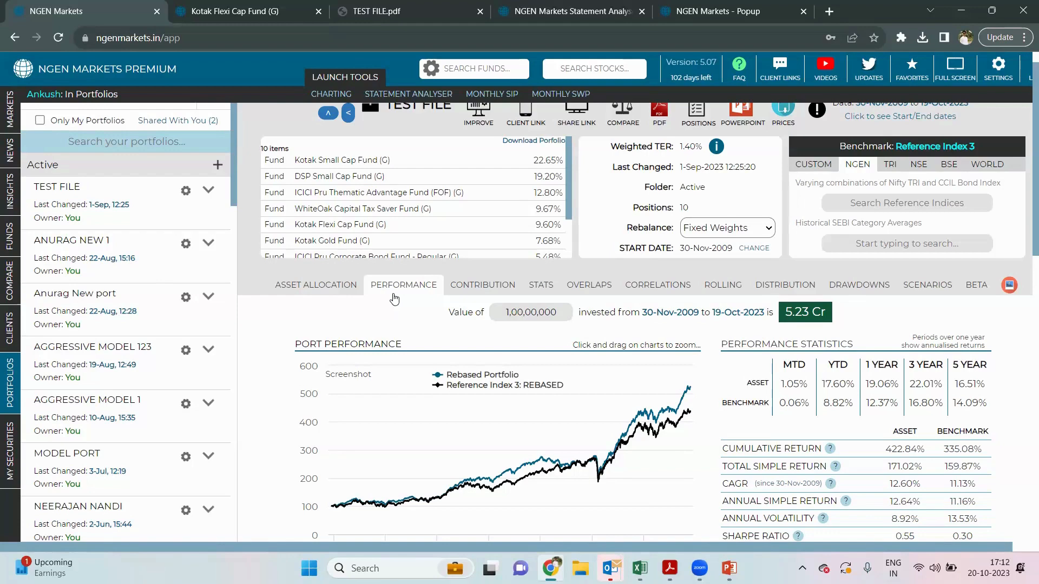
scroll(394, 299, up, 1)
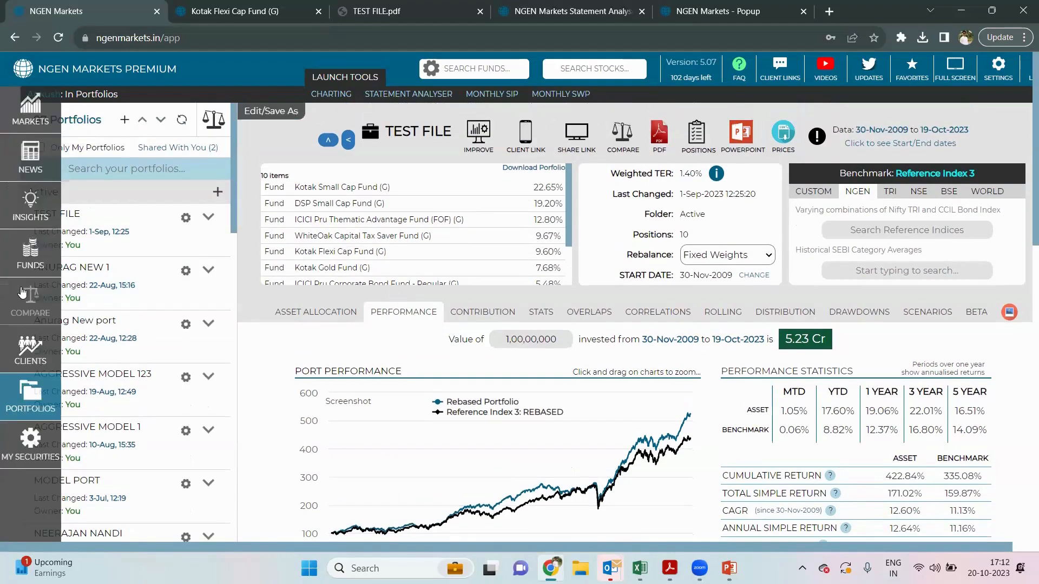
- Delete WhiteOak Capital Tax Saver Fund from MAIN LIST and show 260-day rolling returns for eight funds
click(21, 292)
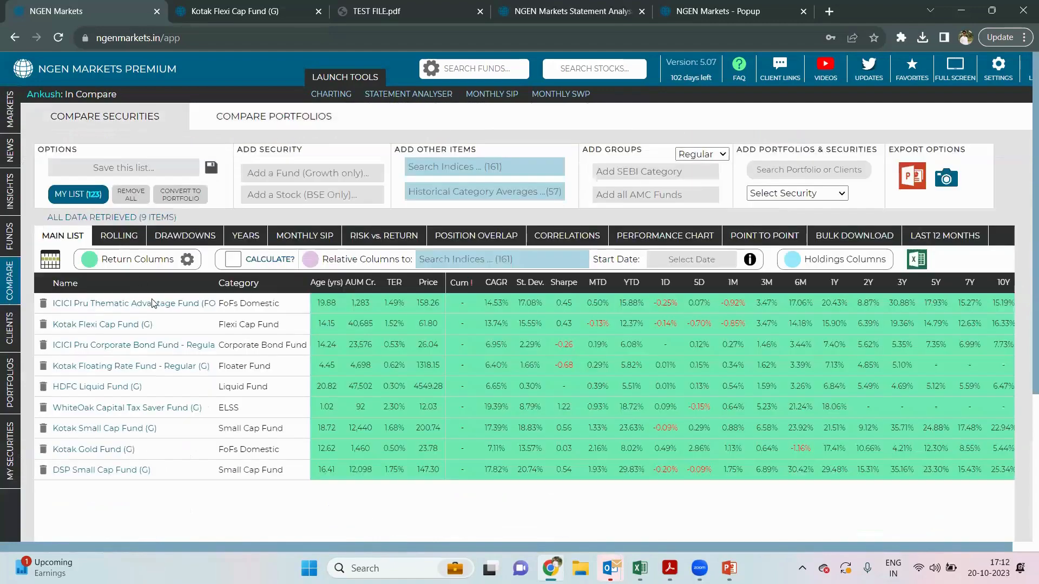
click(117, 238)
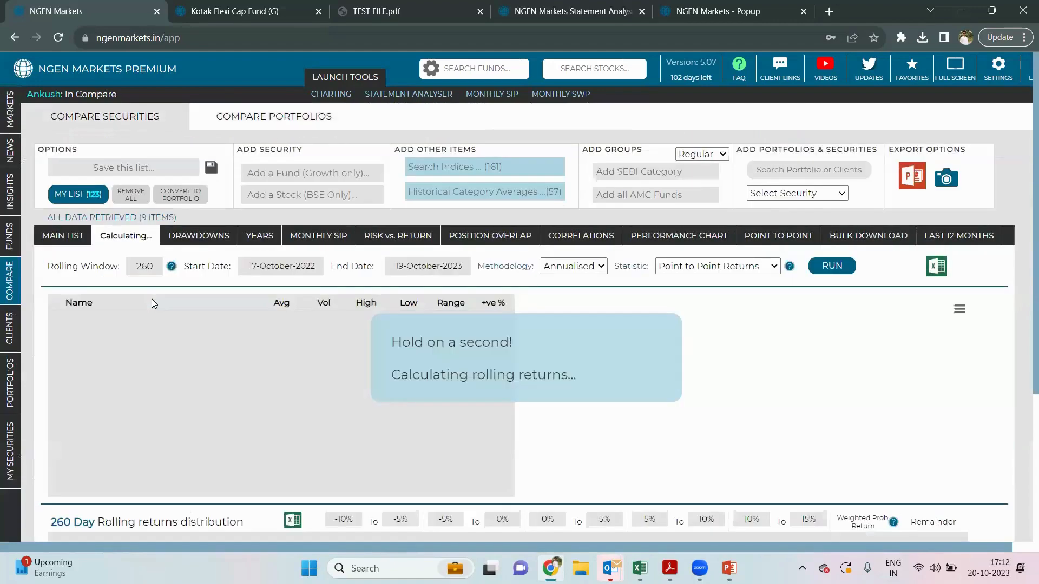
click(62, 232)
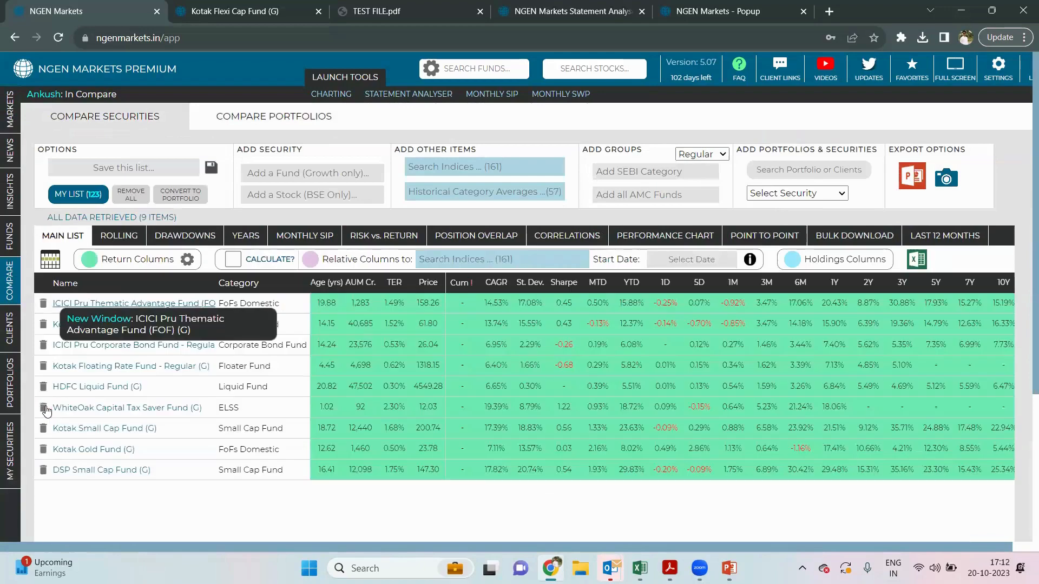
click(44, 409)
click(122, 240)
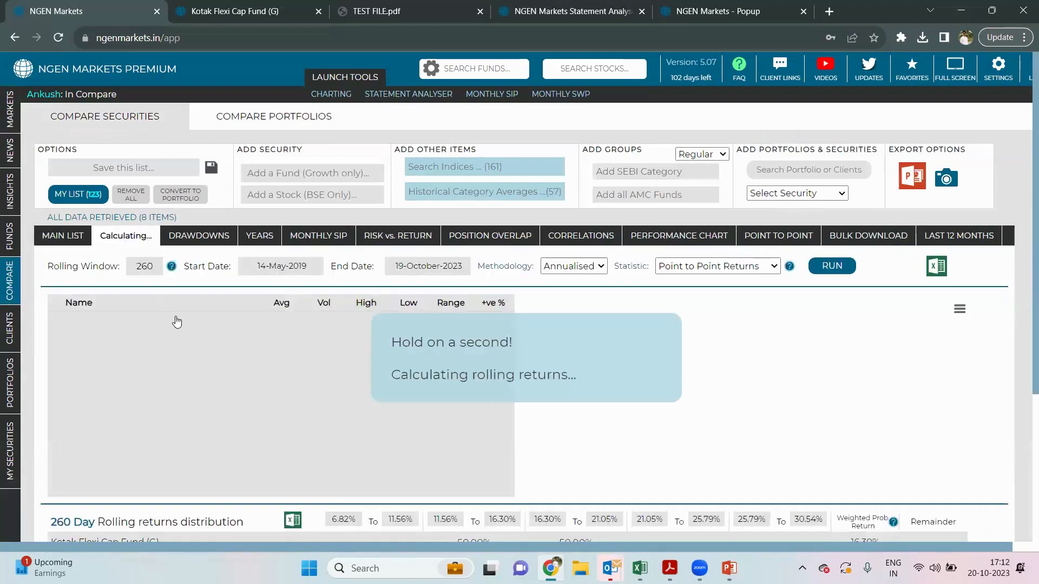
scroll(177, 322, down, 1)
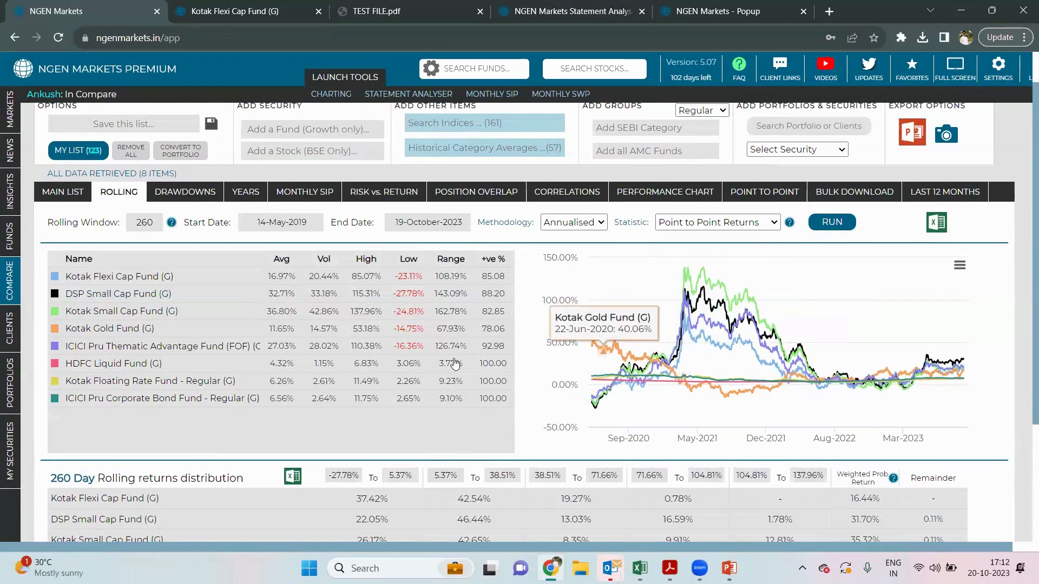
- Sort the eight funds' rolling returns by Avg, then by the +ve % column
click(281, 260)
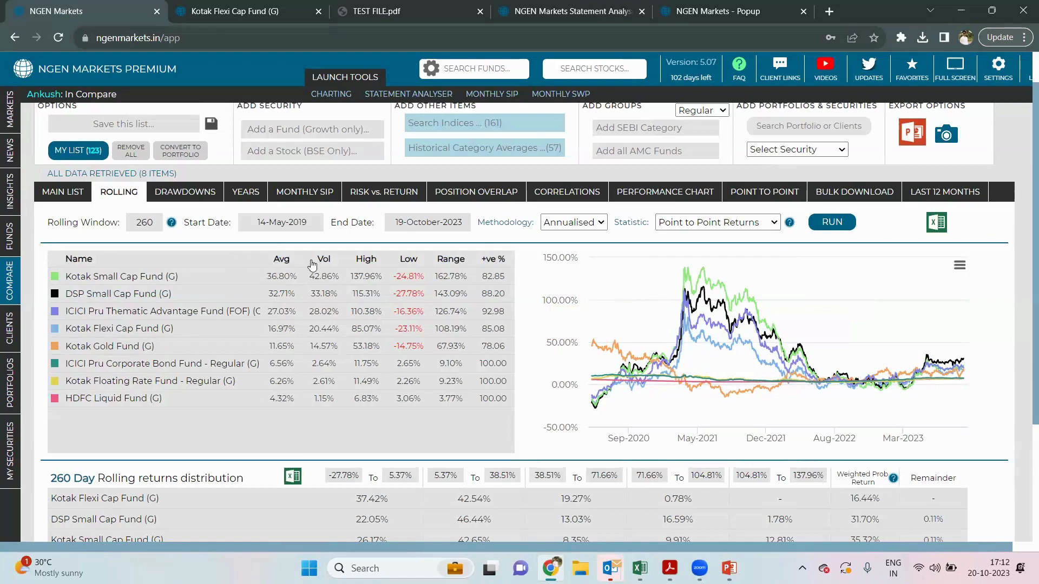
mouse_move(496, 265)
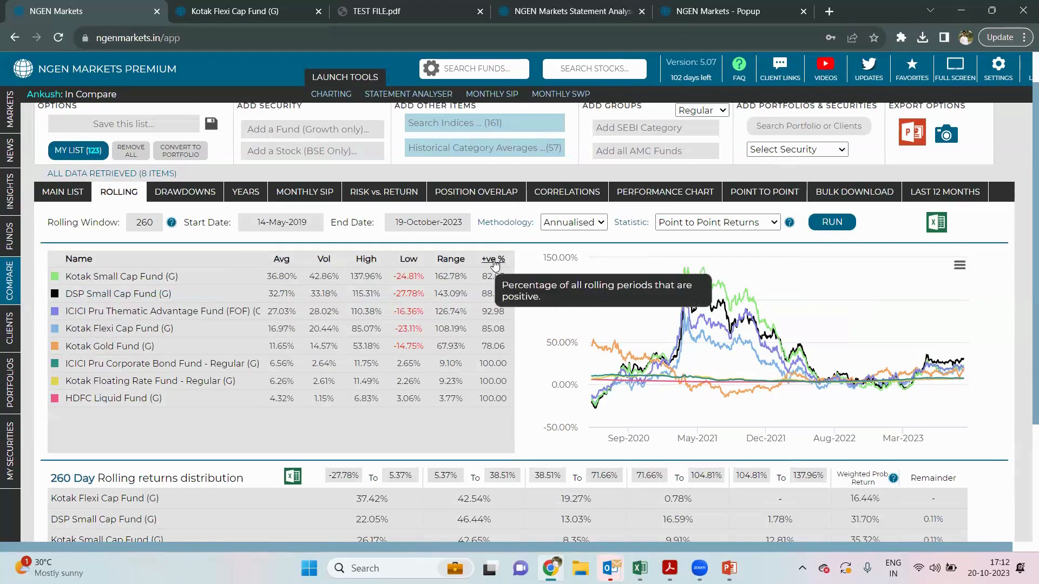
click(494, 262)
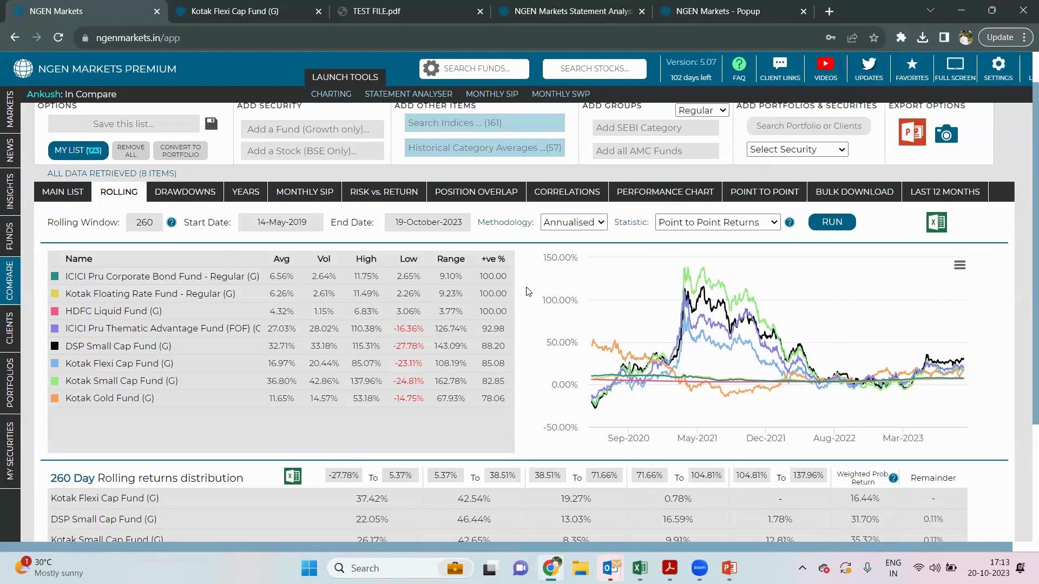
scroll(529, 291, up, 1)
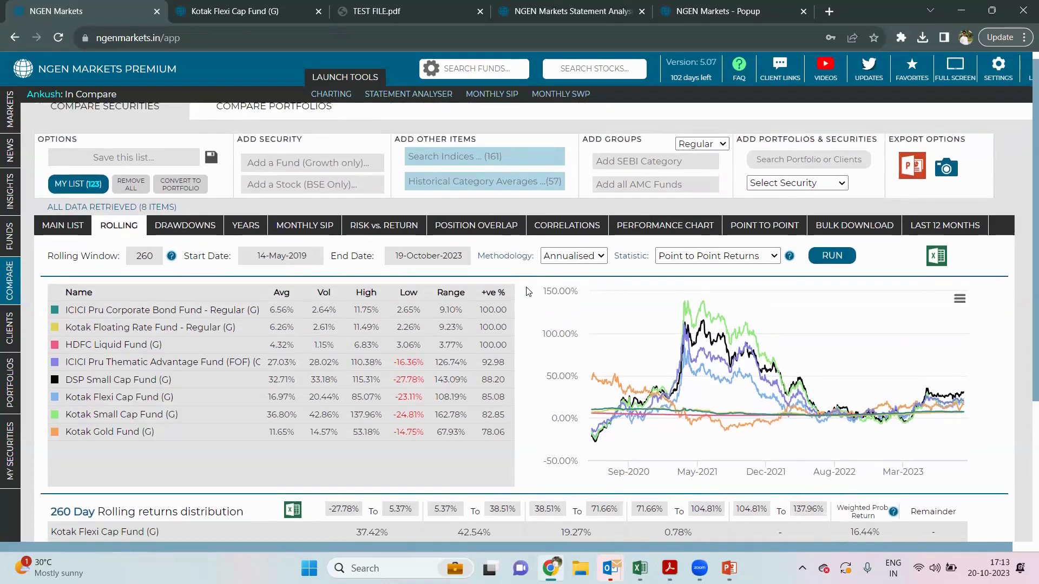
scroll(529, 292, up, 1)
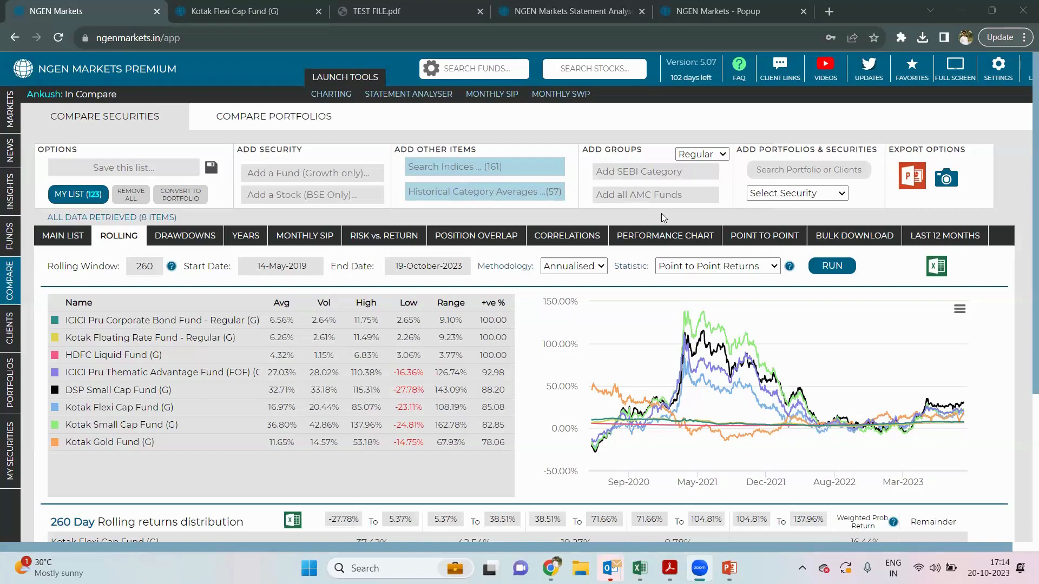
- View the Monthly SIP comparison, then Point to Point lump-sum values across five date ranges
click(289, 238)
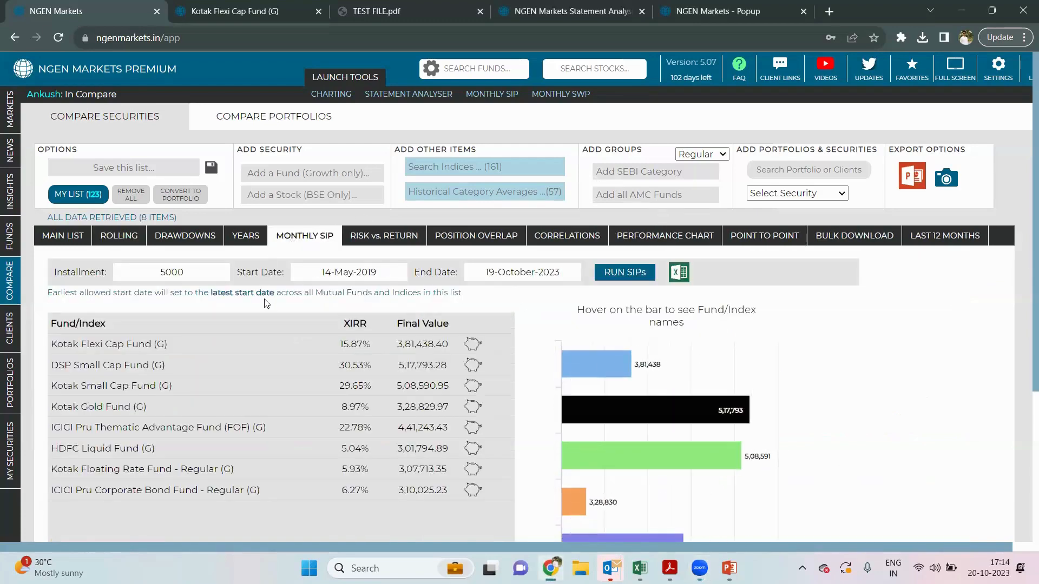
scroll(265, 304, down, 1)
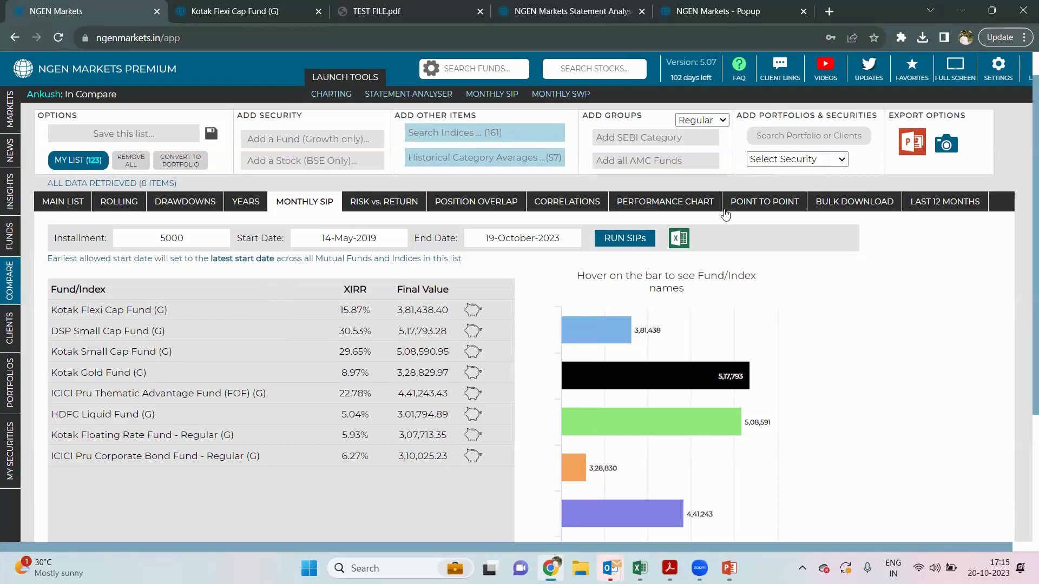
click(751, 203)
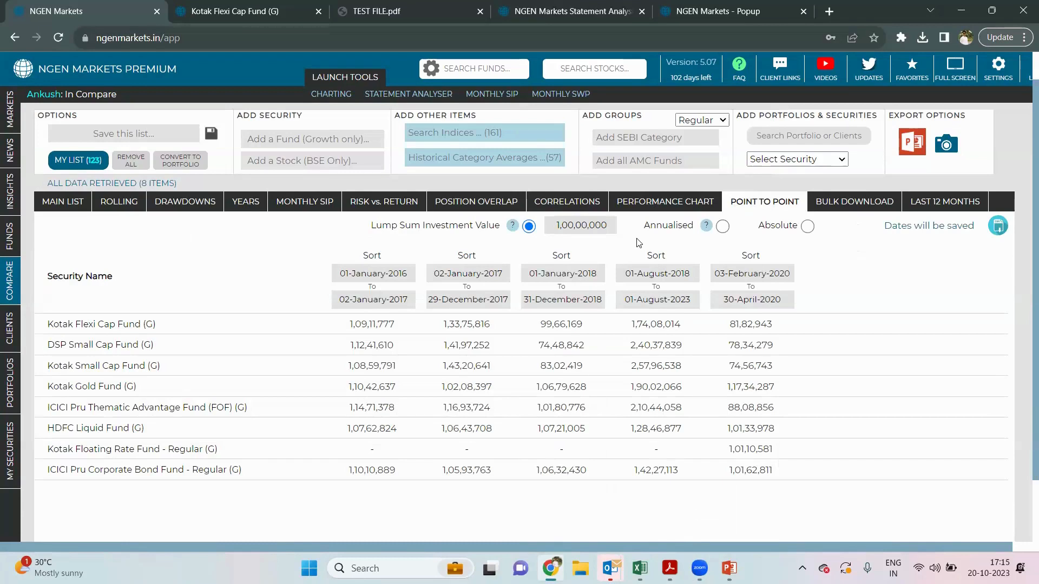
- Browse the first start-date calendar, keeping the 2016 date, then open Kotak Flexi Cap Fund (G)'s page
click(408, 276)
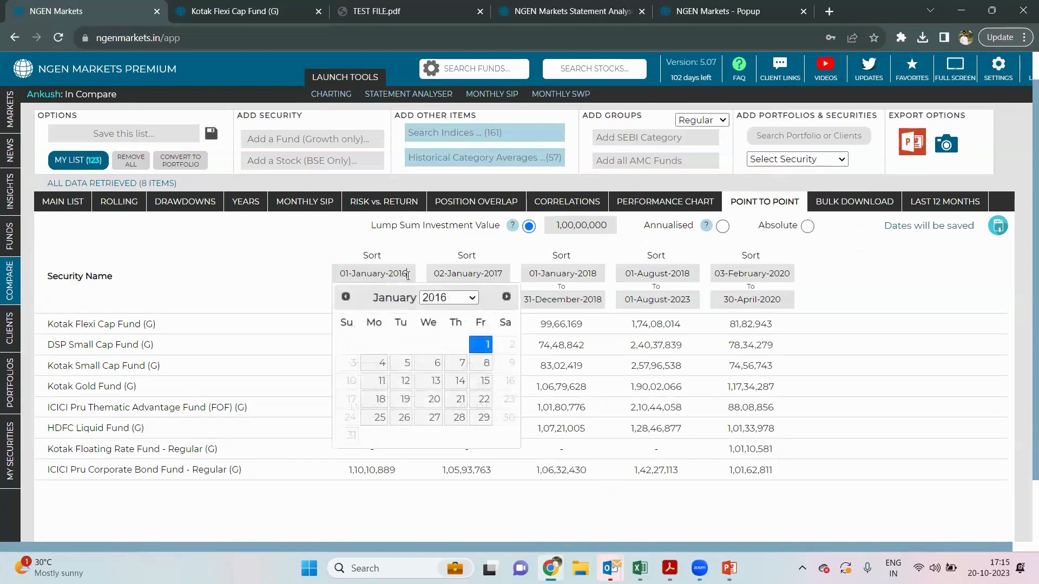
click(456, 298)
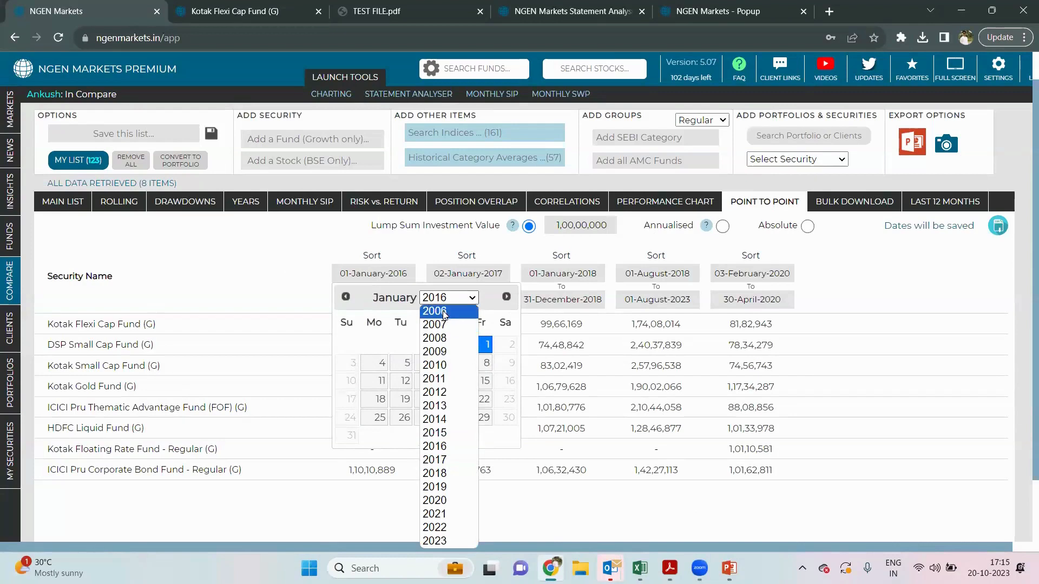
click(443, 312)
click(448, 298)
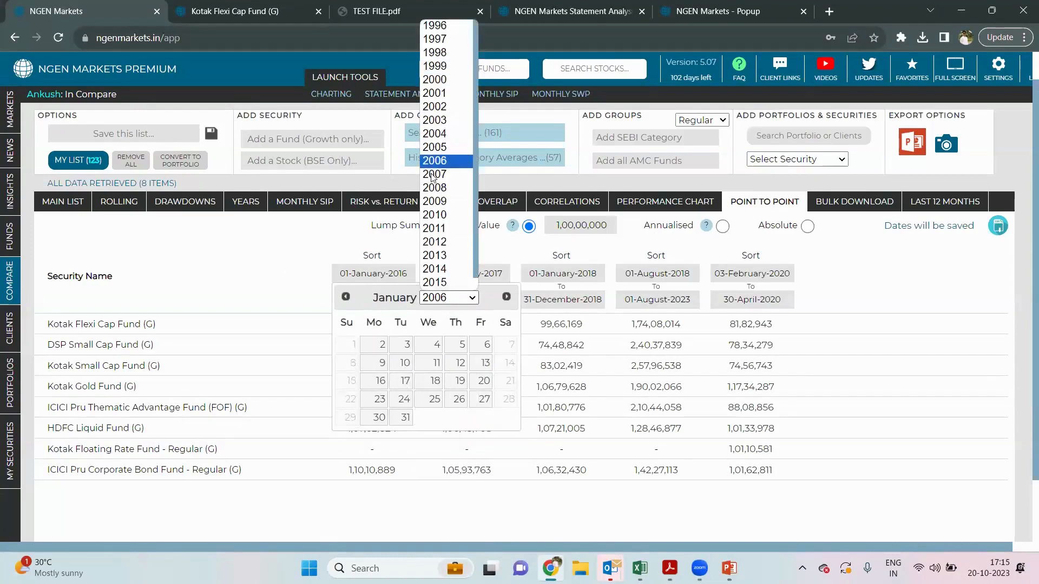
click(317, 269)
click(314, 267)
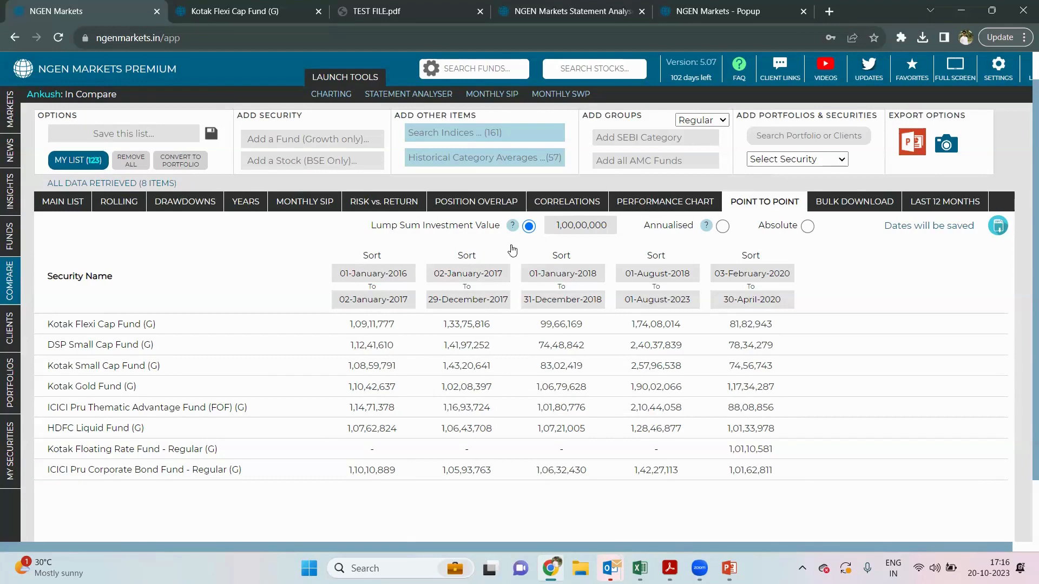
click(129, 325)
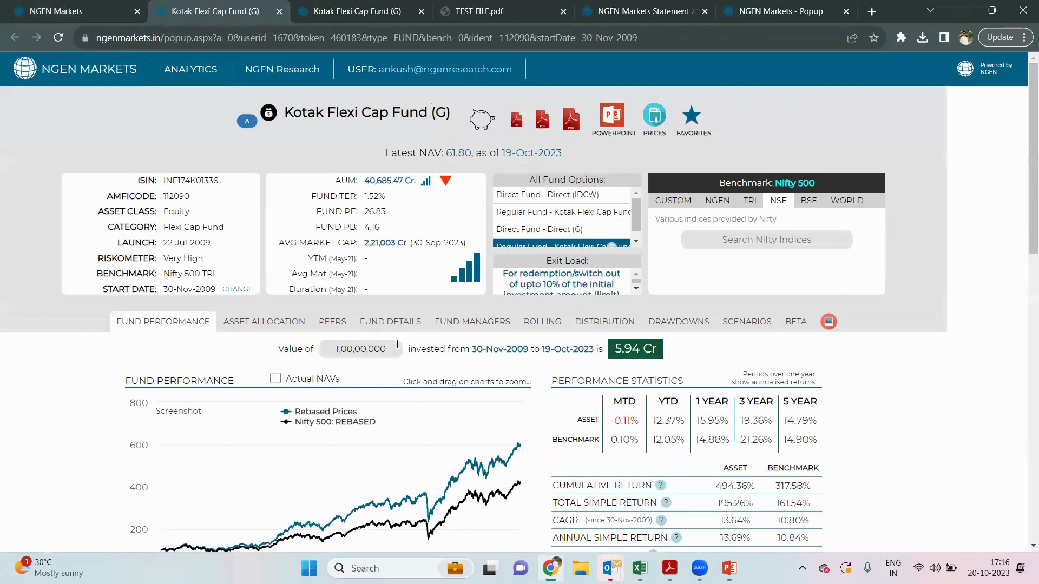
- Set Kotak Flexi Cap Fund (G)'s start date to 3Y Ago (15-Oct-2020), giving 1.73 Cr
scroll(398, 345, down, 1)
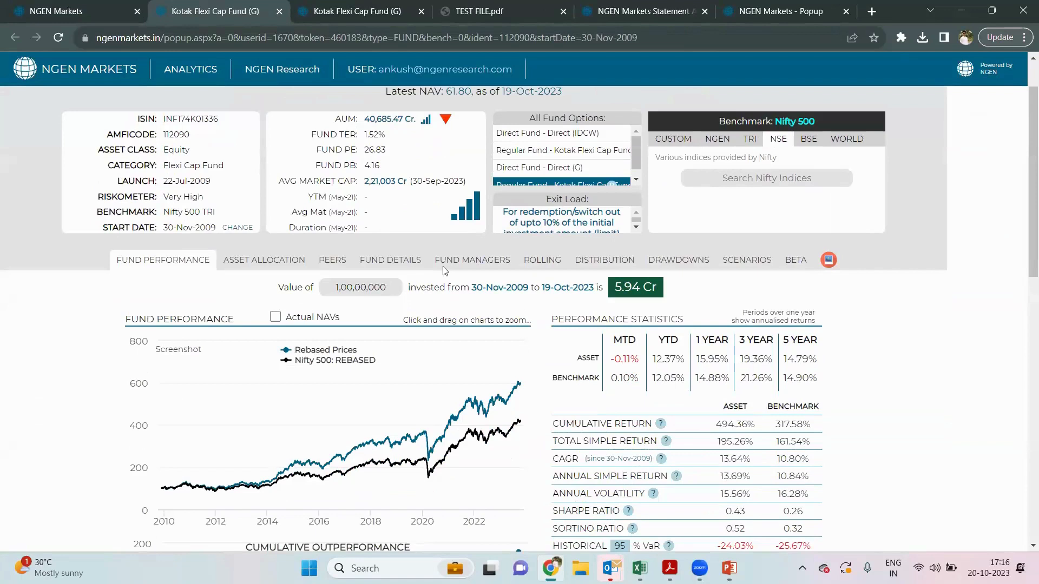
click(238, 228)
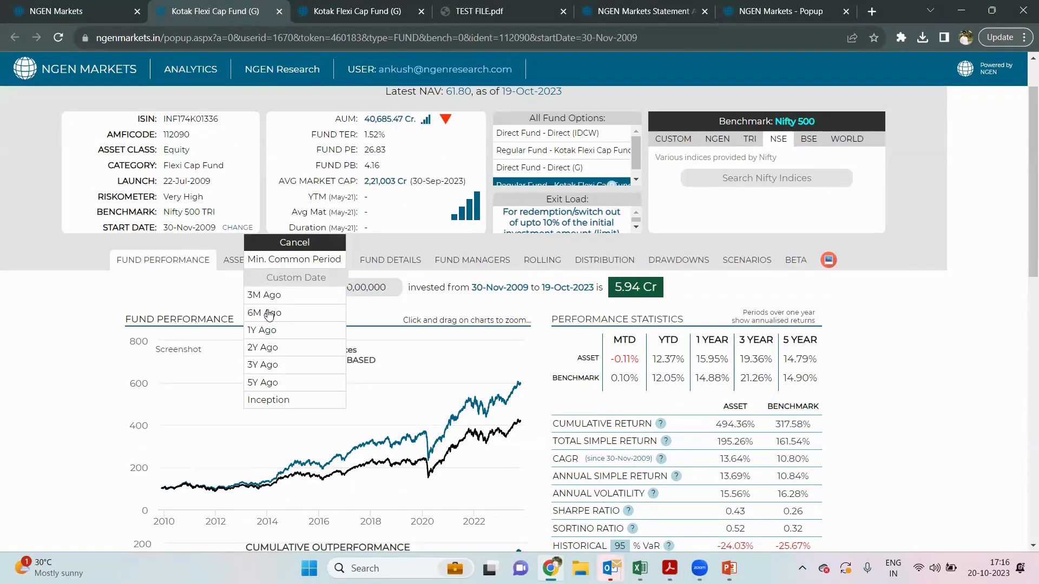
click(268, 327)
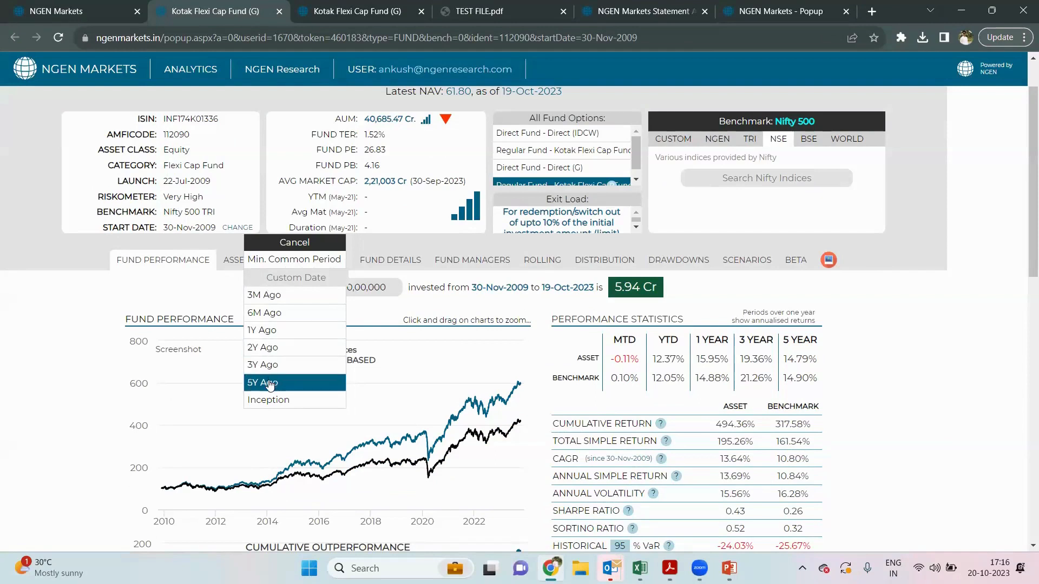
click(297, 278)
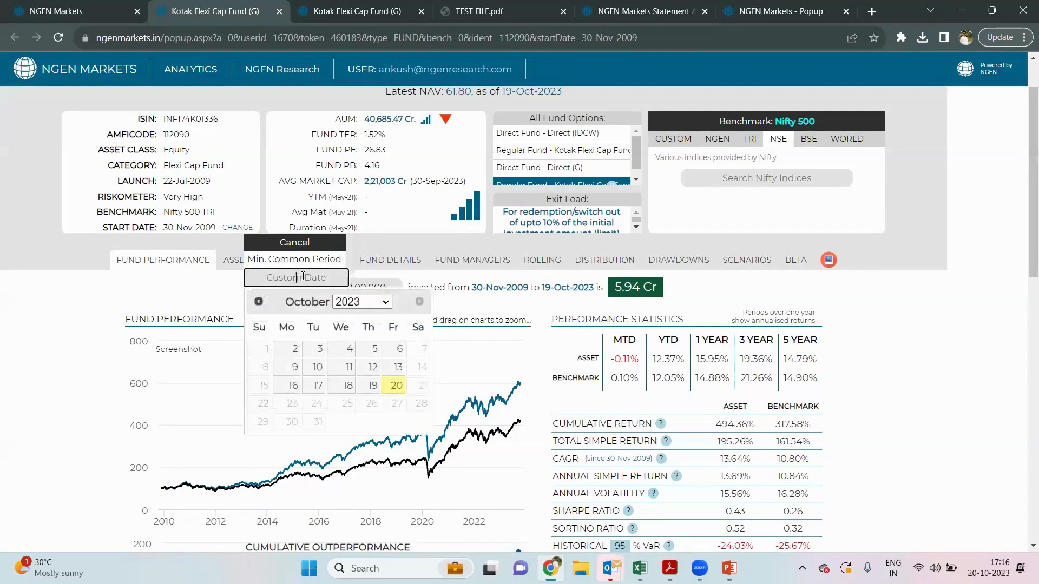
click(367, 309)
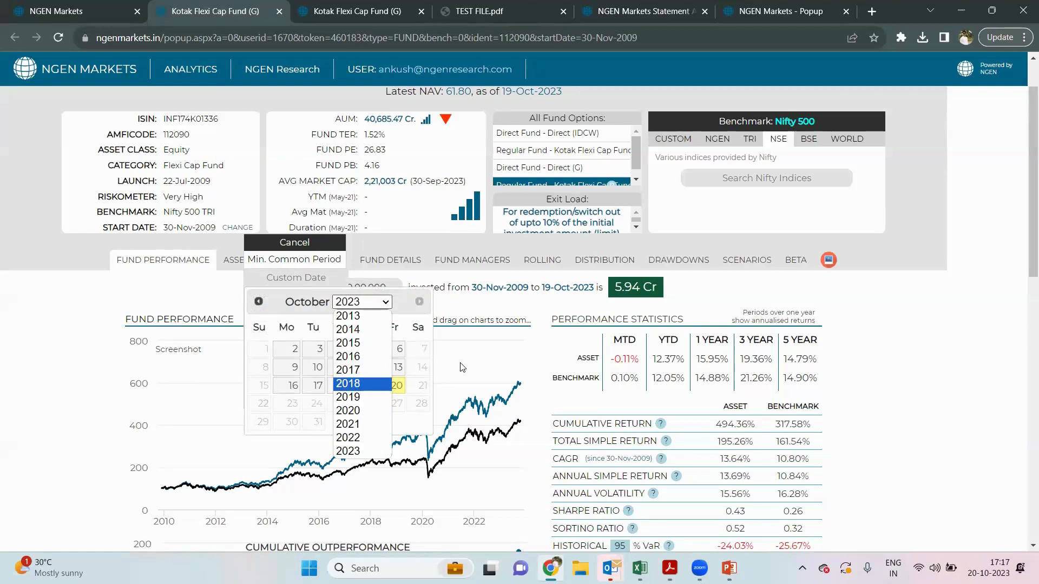
click(449, 317)
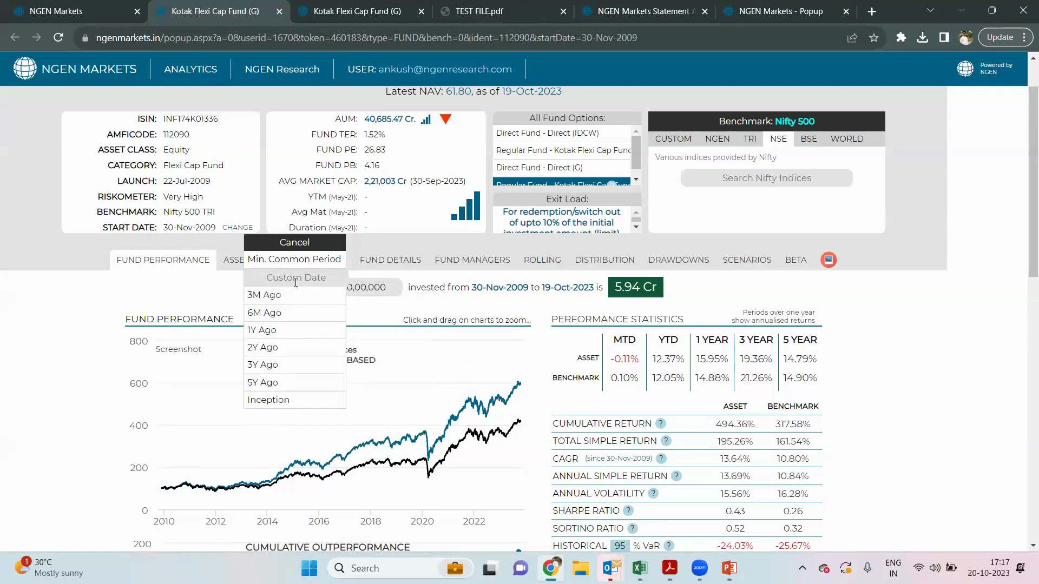
click(281, 244)
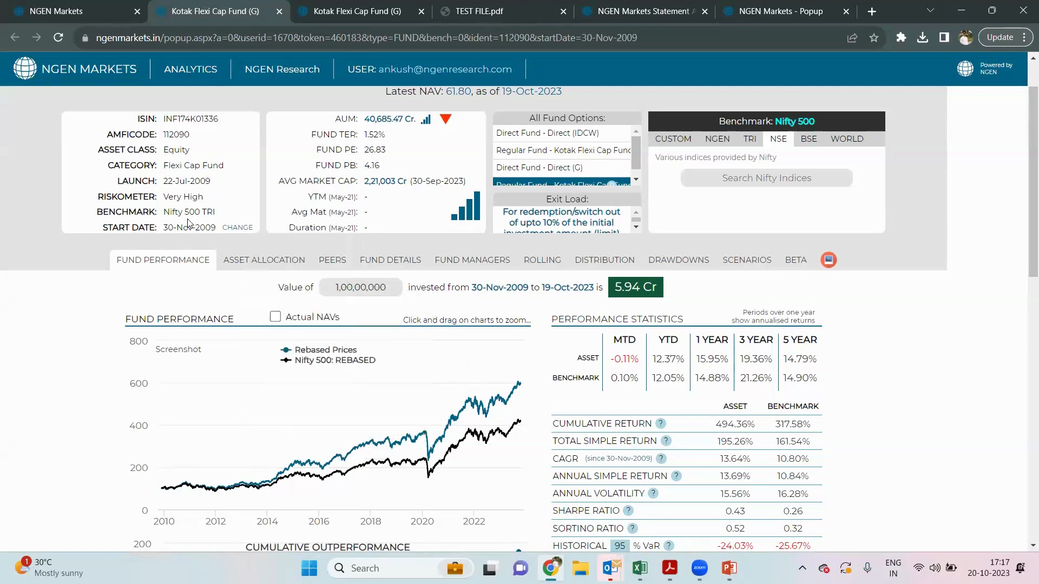
click(234, 228)
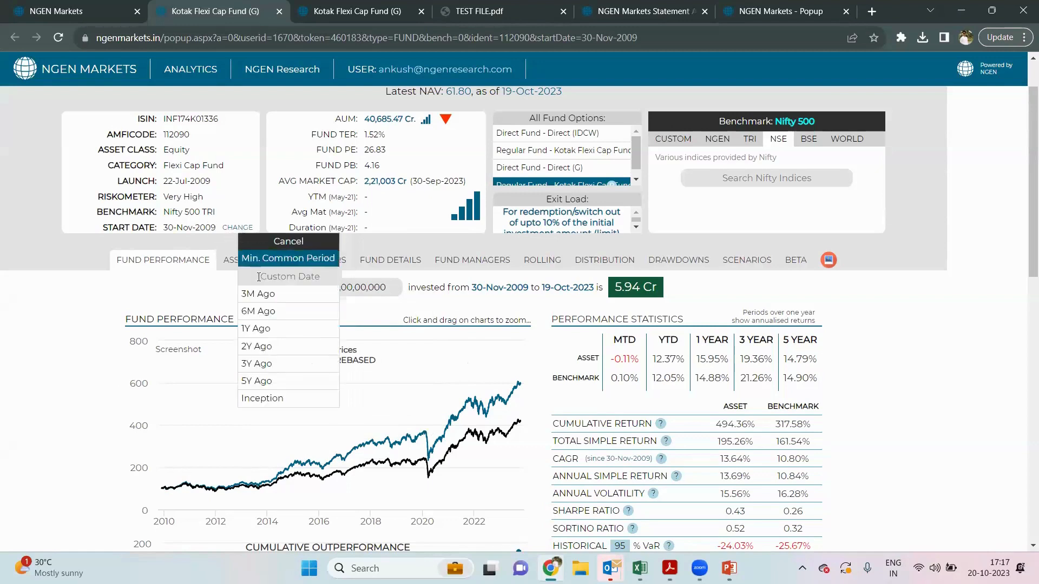
click(260, 375)
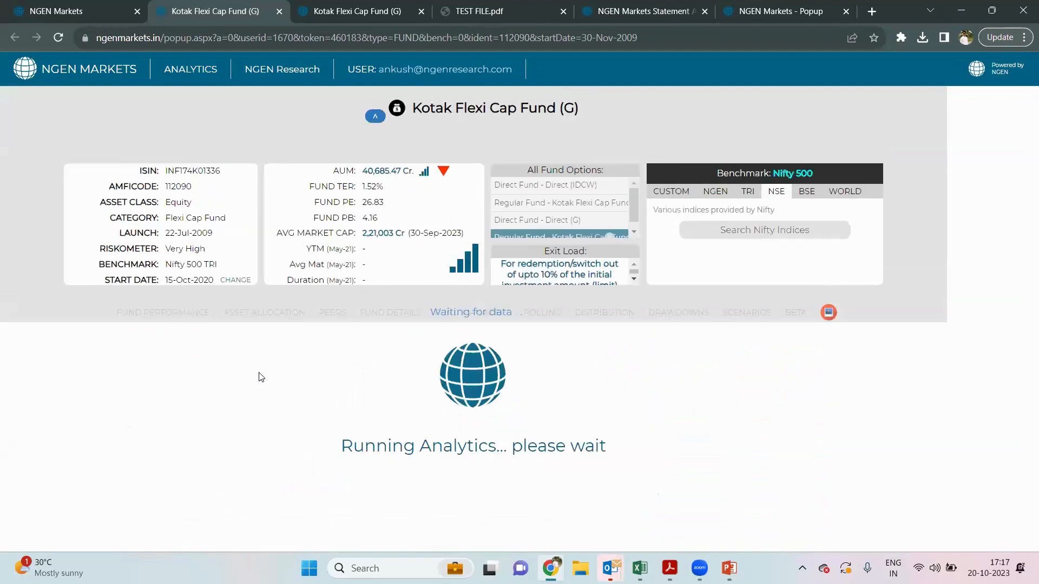
scroll(275, 377, down, 1)
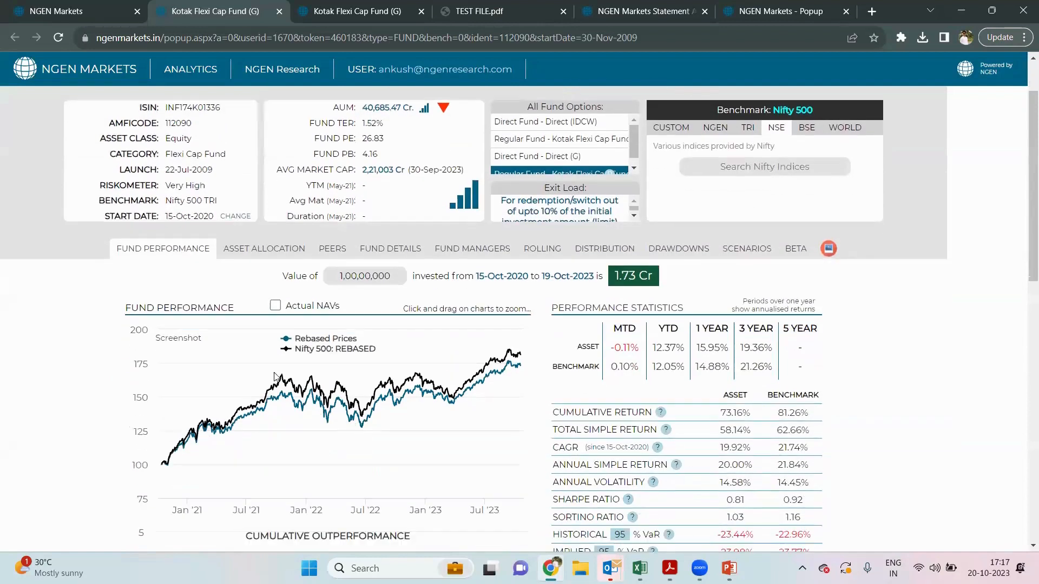